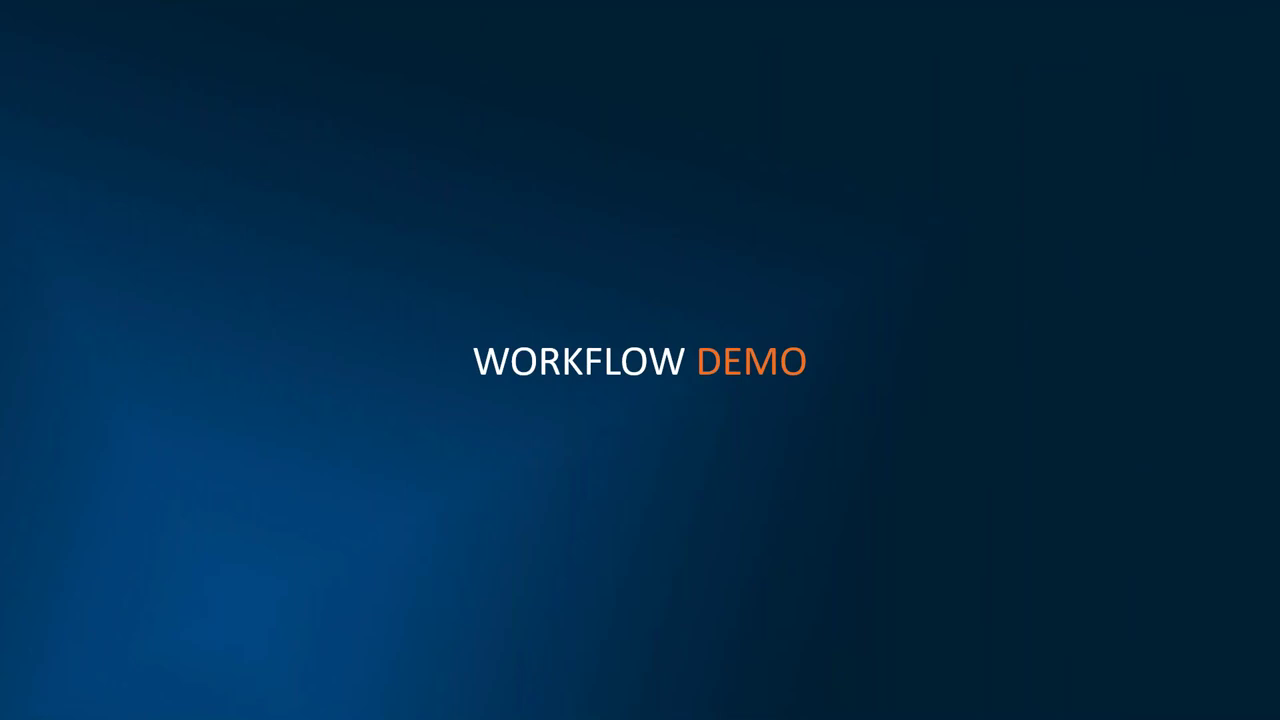
# Step: Switch from the slideshow to the FEM-Design 22 steel hall model
pyautogui.hotkey('alt', 'Tab')
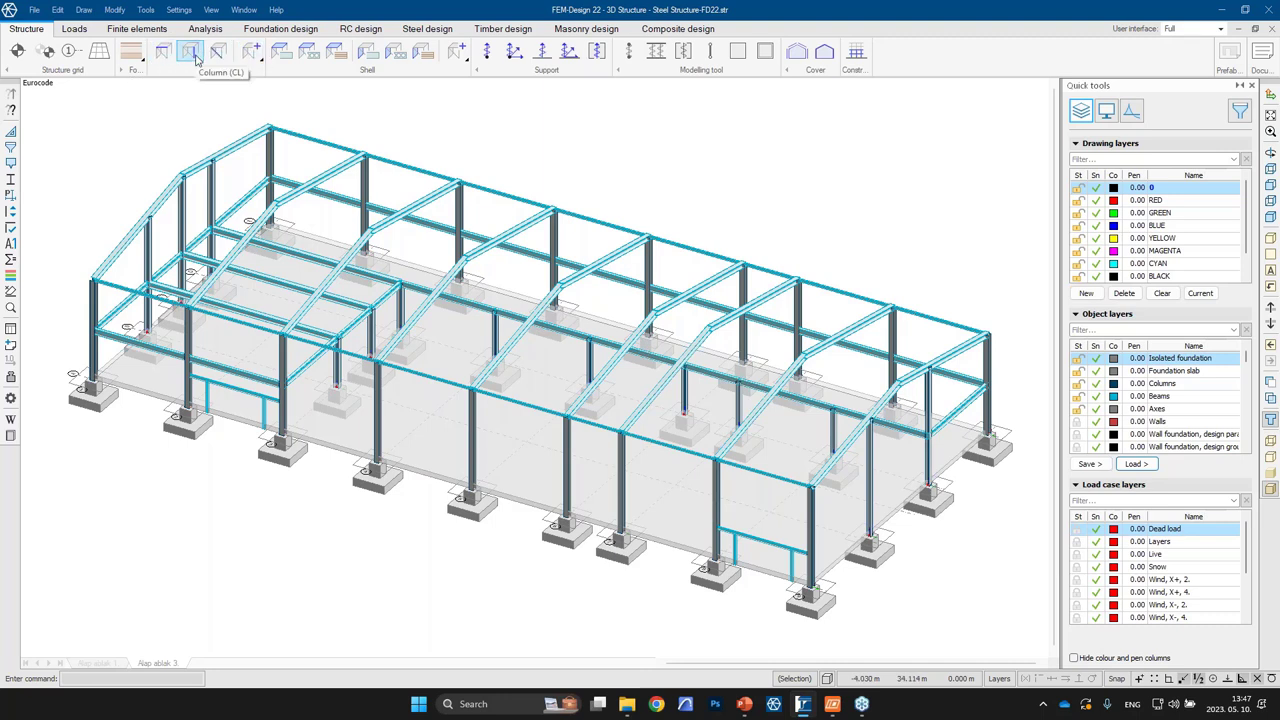
# Step: Display the soil region, point supports, point connections and roof/wall covers, then switch to Loads
pyautogui.click(308, 51)
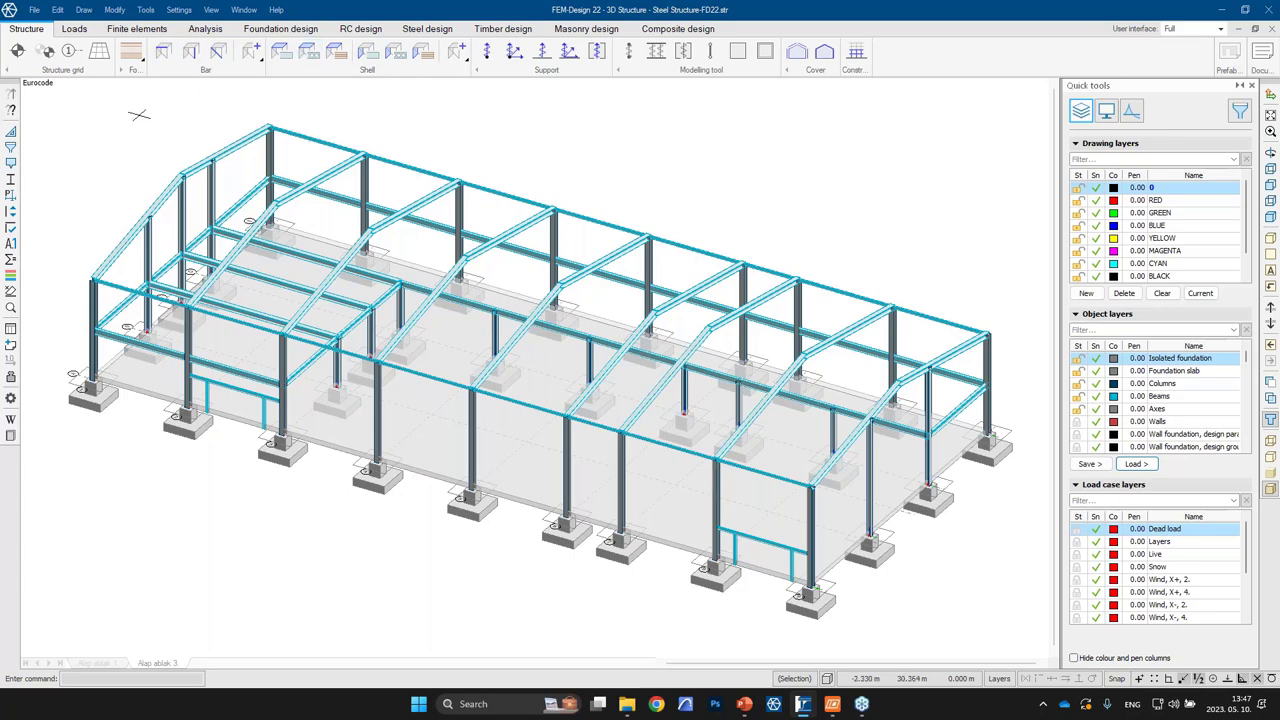
pyautogui.click(135, 60)
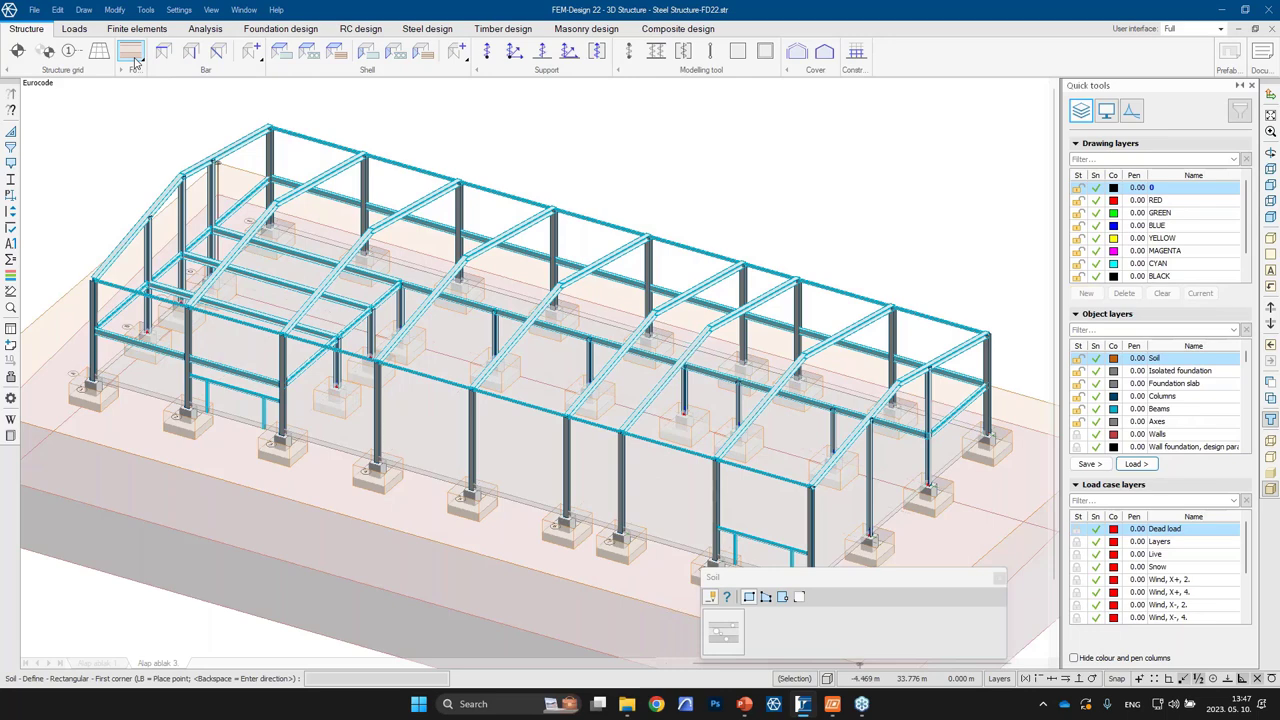
pyautogui.click(140, 58)
pyautogui.click(514, 56)
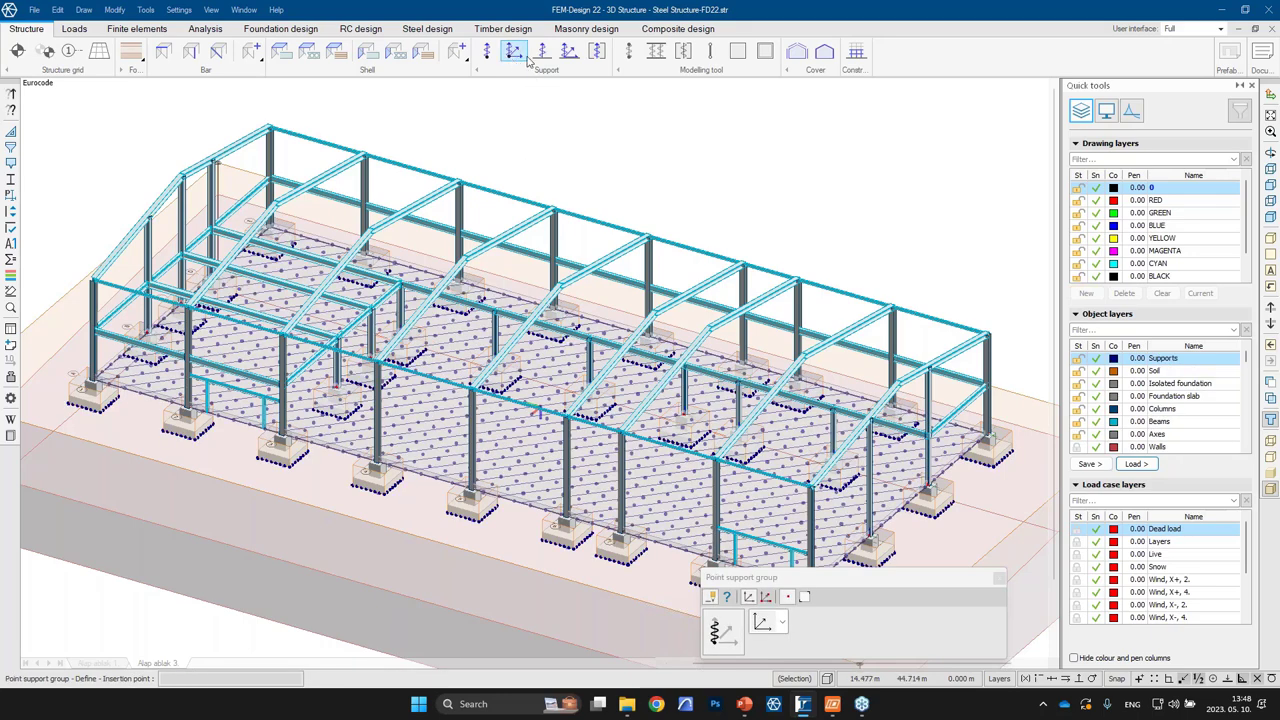
pyautogui.click(628, 58)
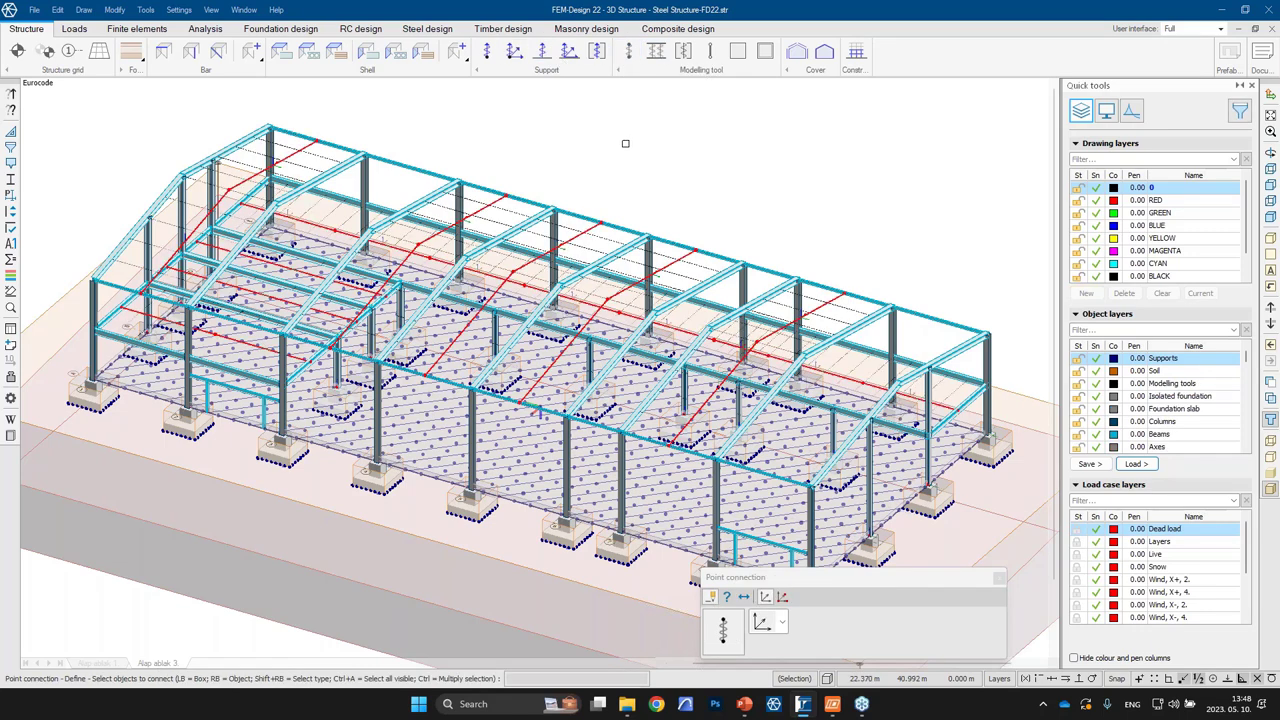
pyautogui.click(798, 55)
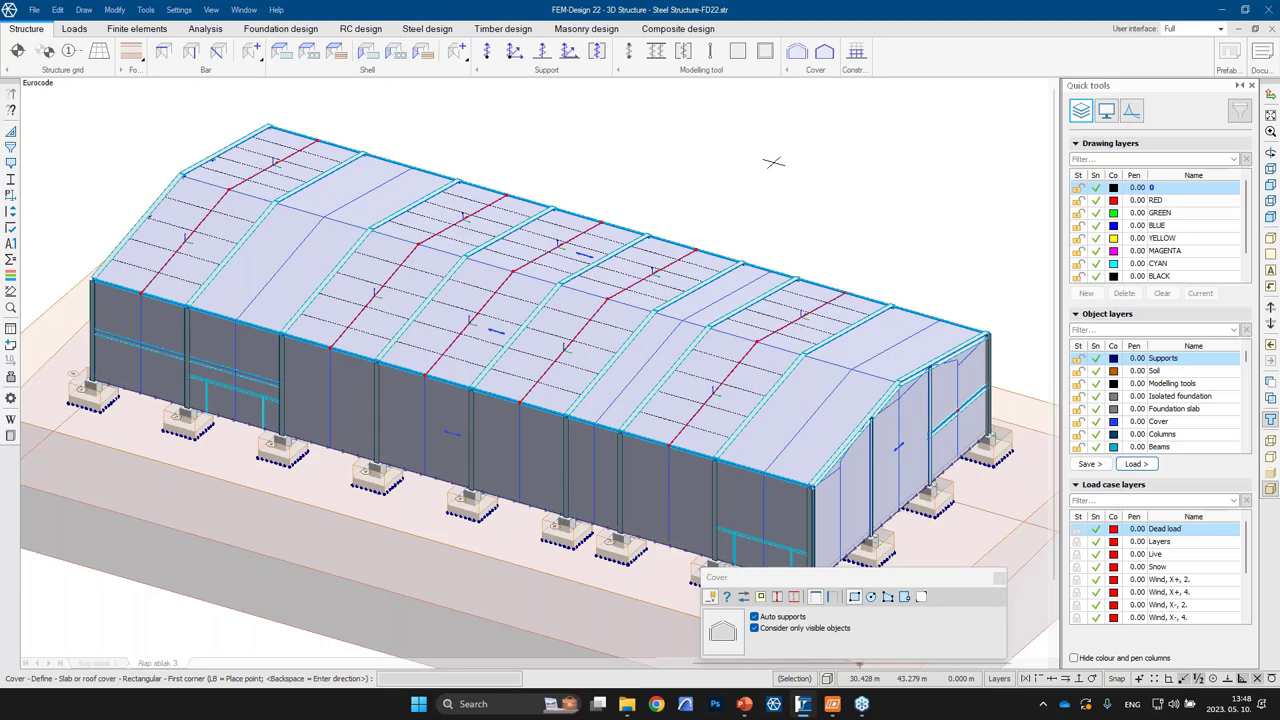
pyautogui.click(73, 31)
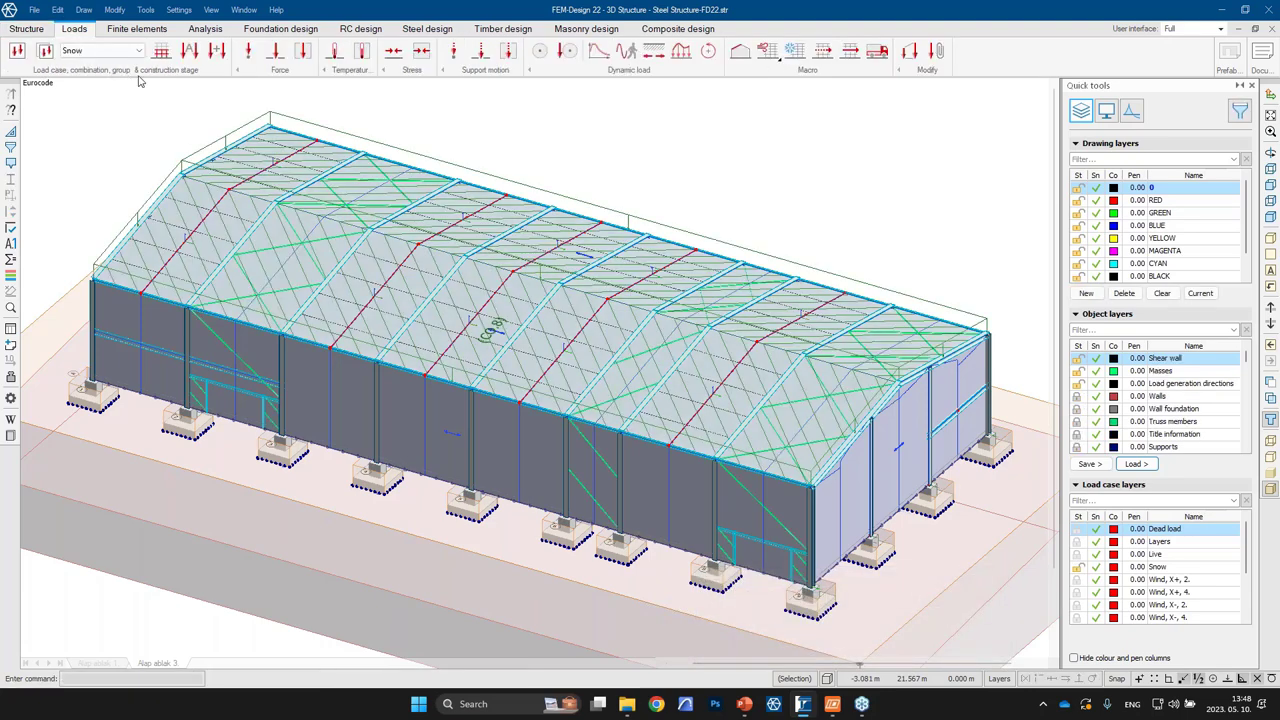
# Step: Check the load case list, keeping Snow, and bring up the Load groups overview
pyautogui.click(137, 51)
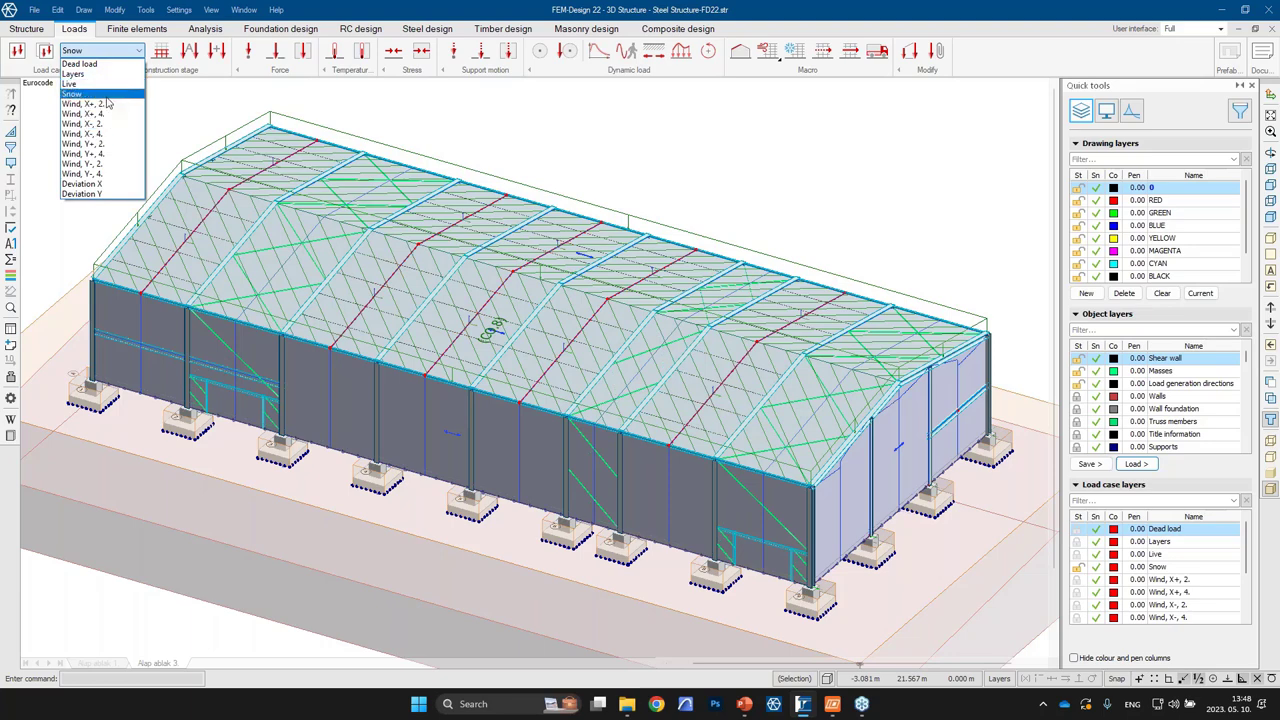
pyautogui.click(838, 9)
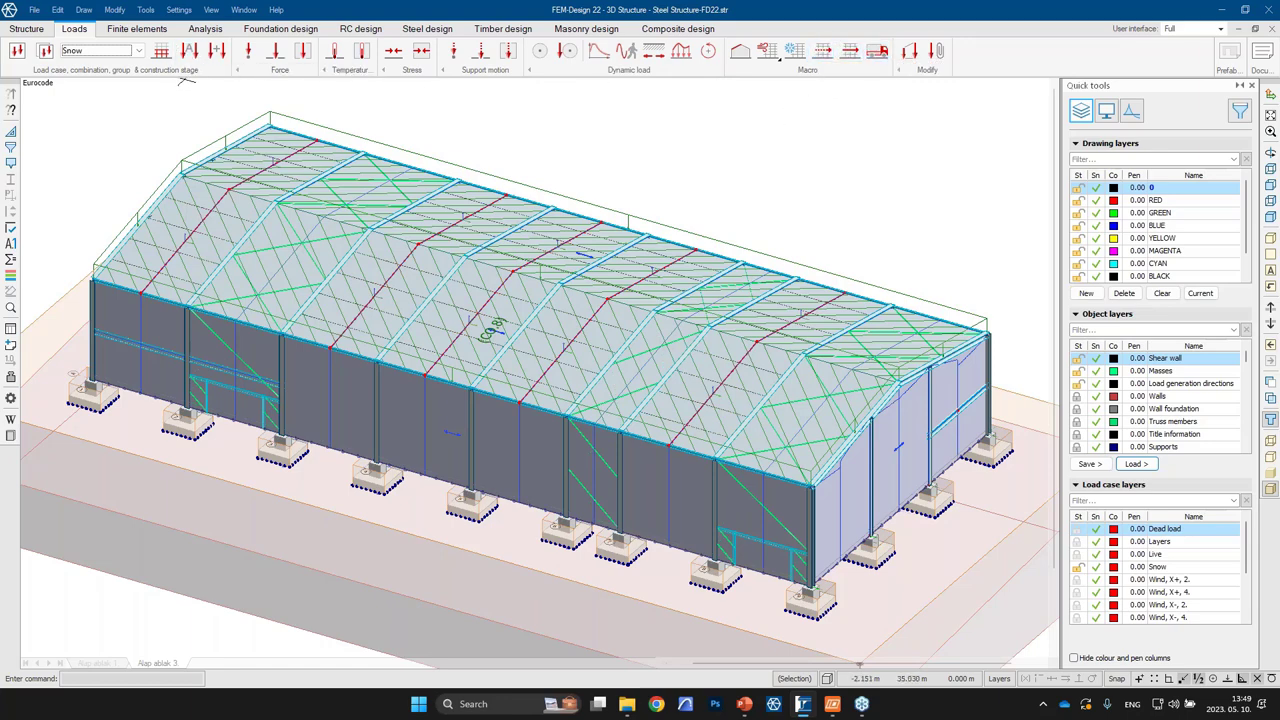
pyautogui.click(189, 52)
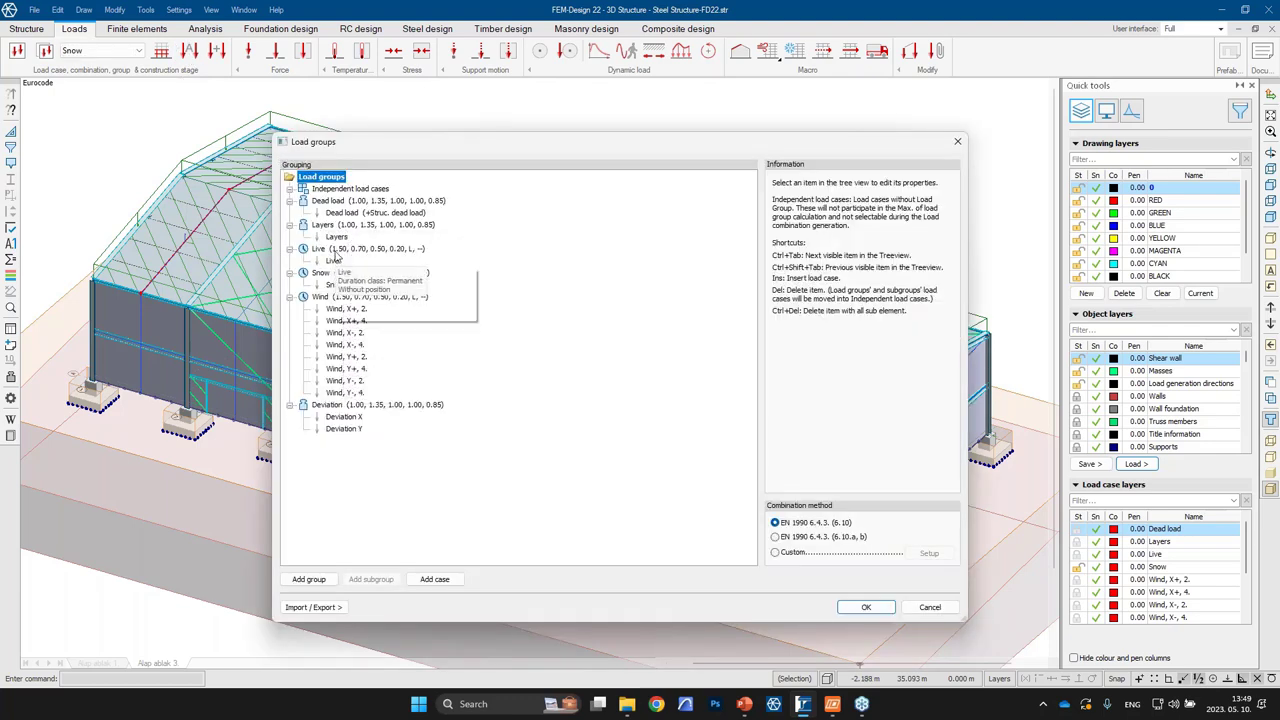
# Step: Review the Wind load group factors and scroll through the load combinations, then close both
pyautogui.click(340, 297)
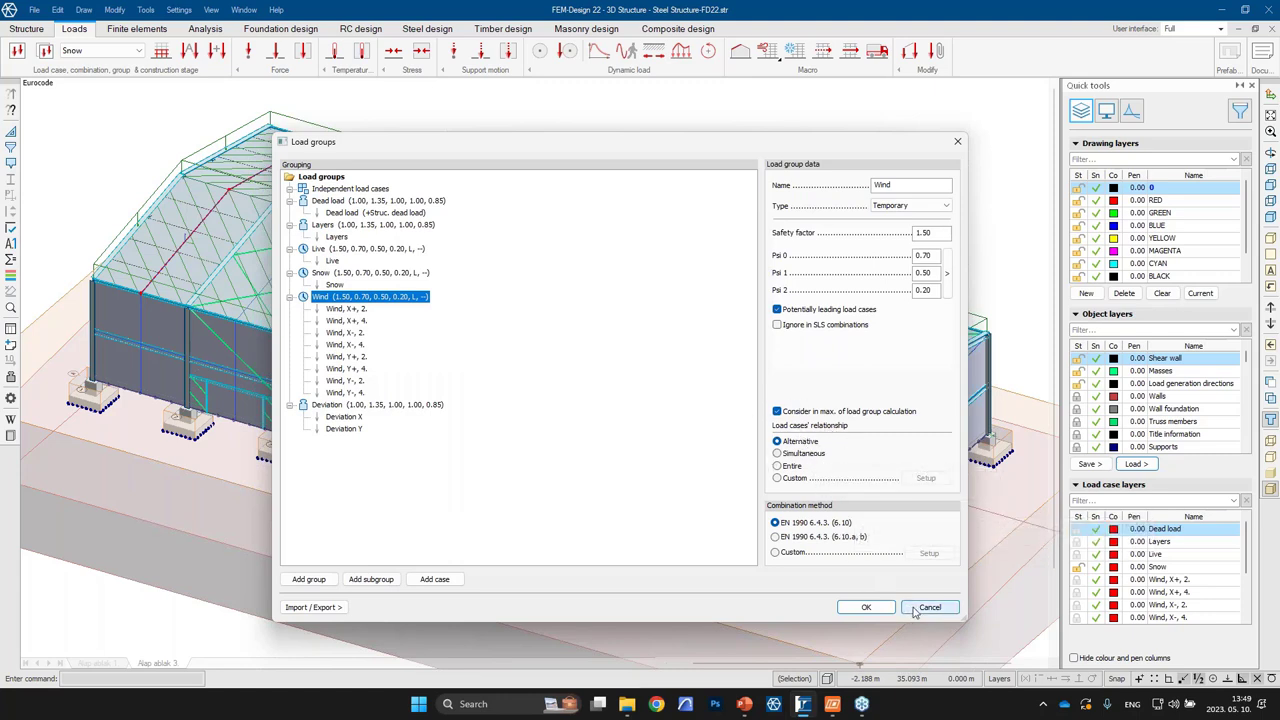
pyautogui.press('Return')
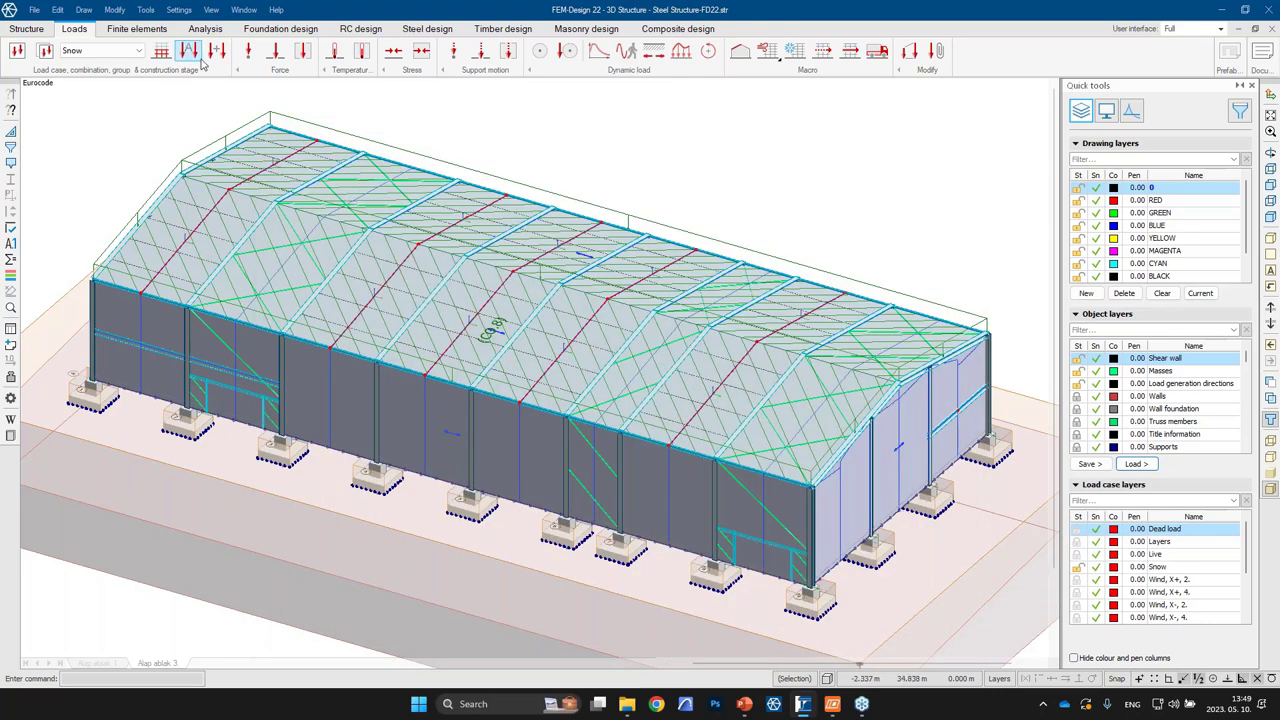
pyautogui.click(189, 50)
pyautogui.moveTo(638, 150); pyautogui.dragTo(622, 115)
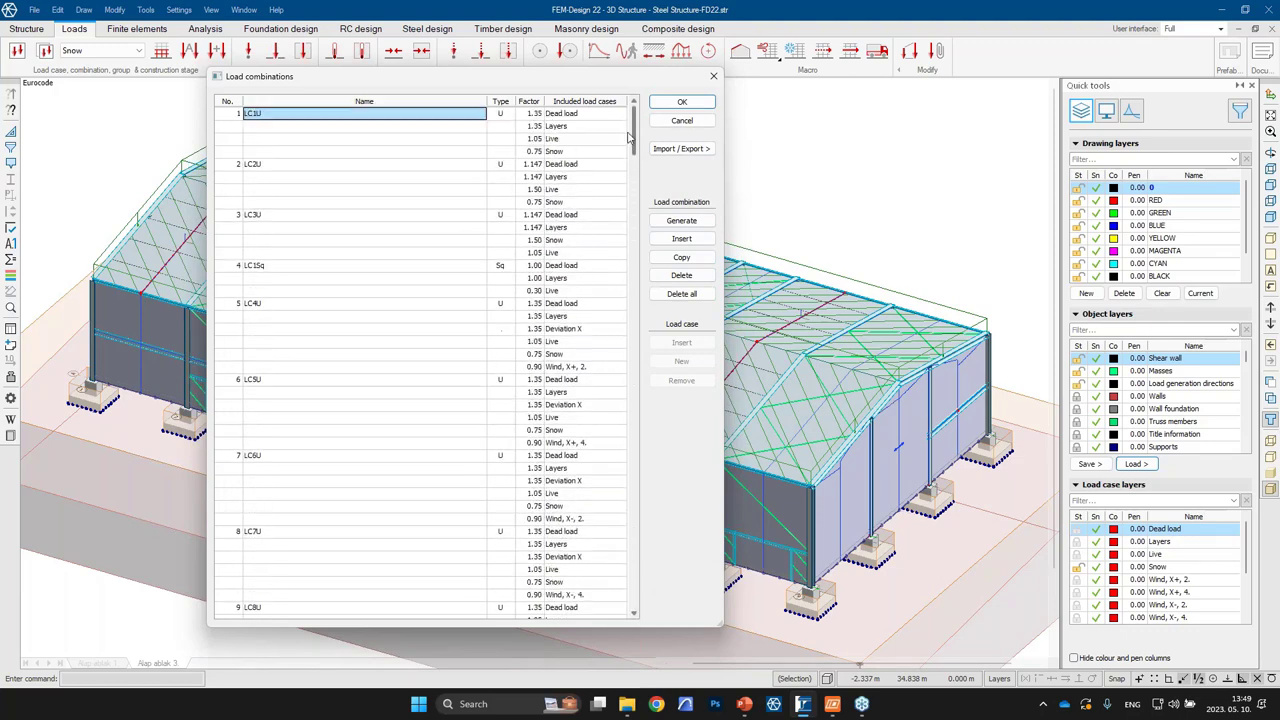
pyautogui.press('Escape')
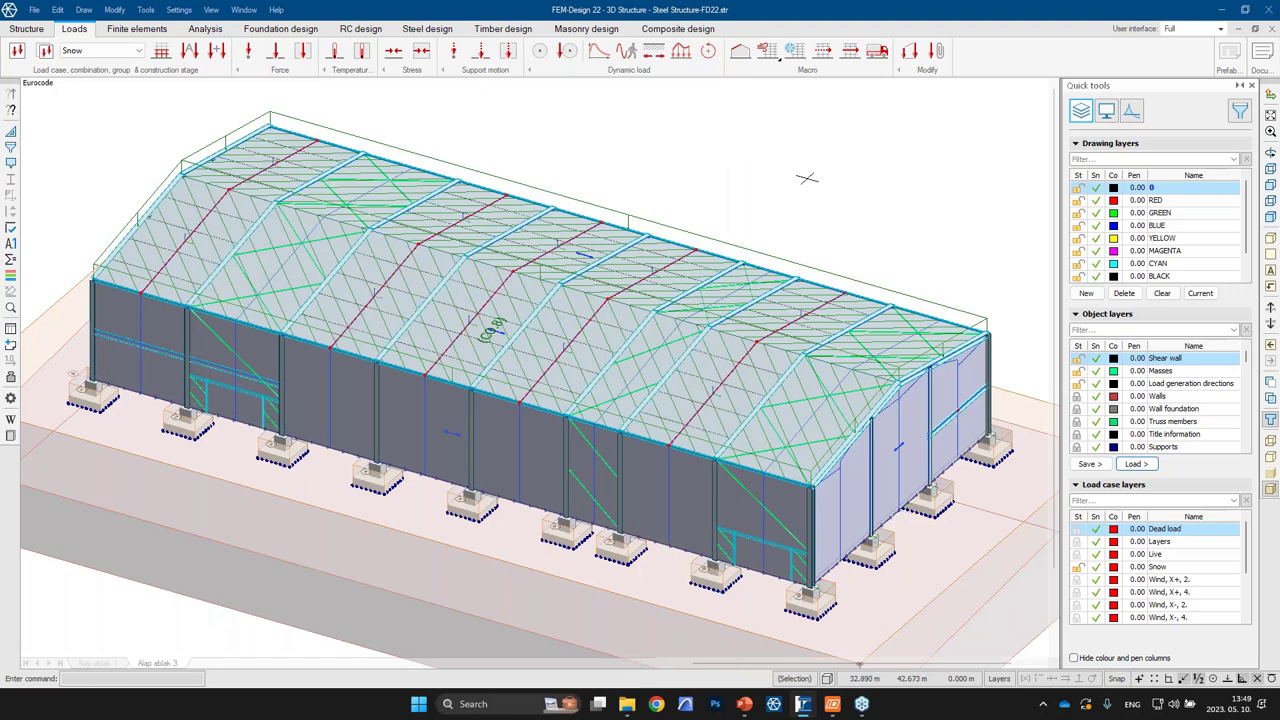
# Step: Move through the Finite elements tab into the Steel design workspace
pyautogui.click(137, 30)
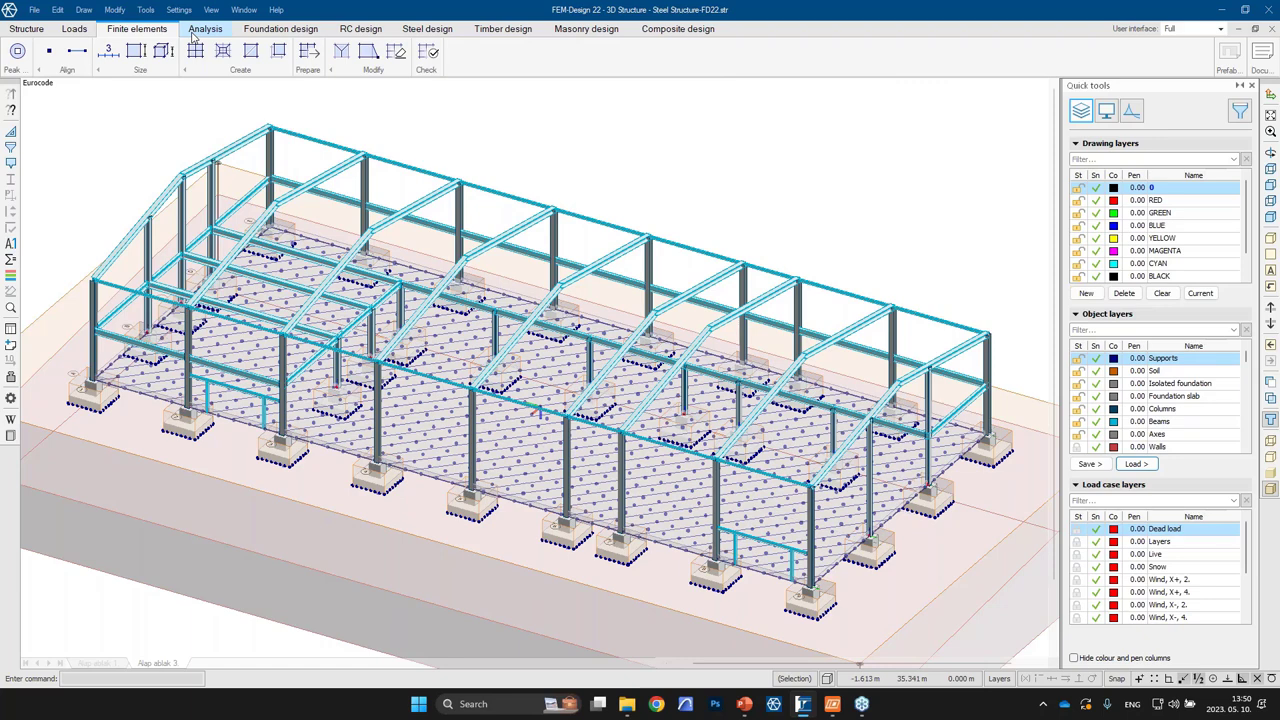
pyautogui.click(408, 35)
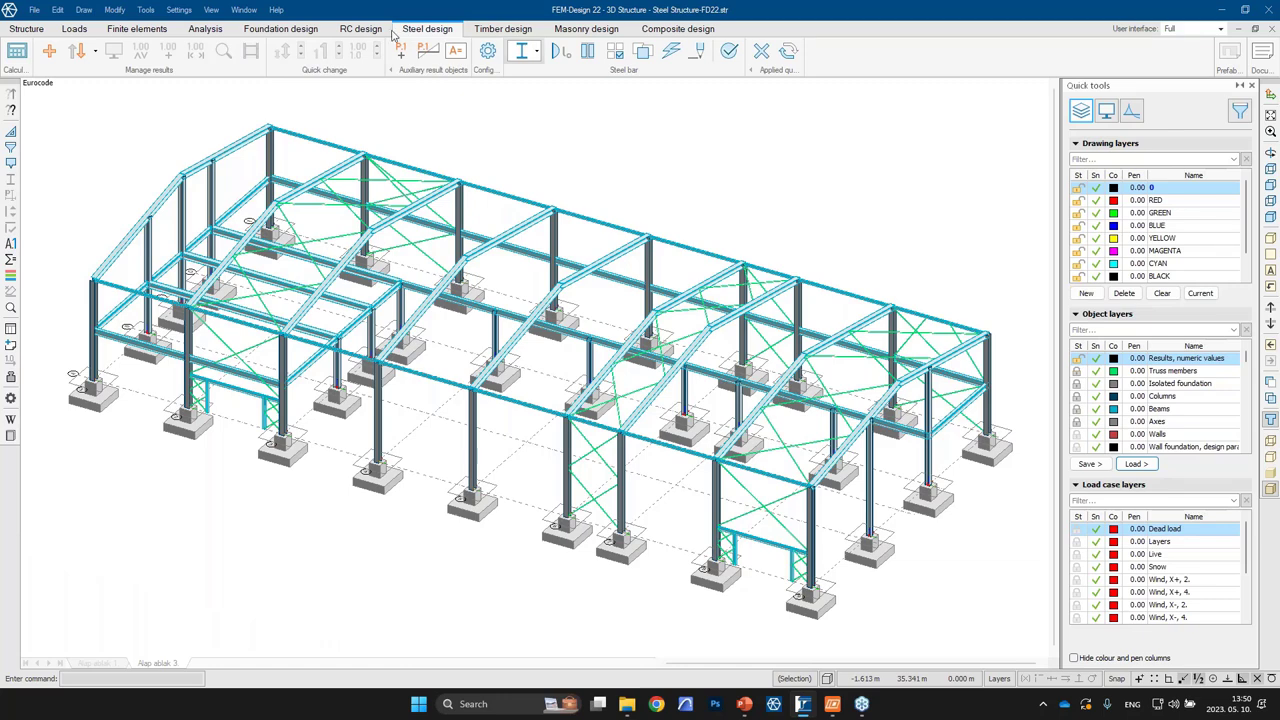
# Step: Tick Load combinations in Calculations and review the Setup by load combinations
pyautogui.click(16, 52)
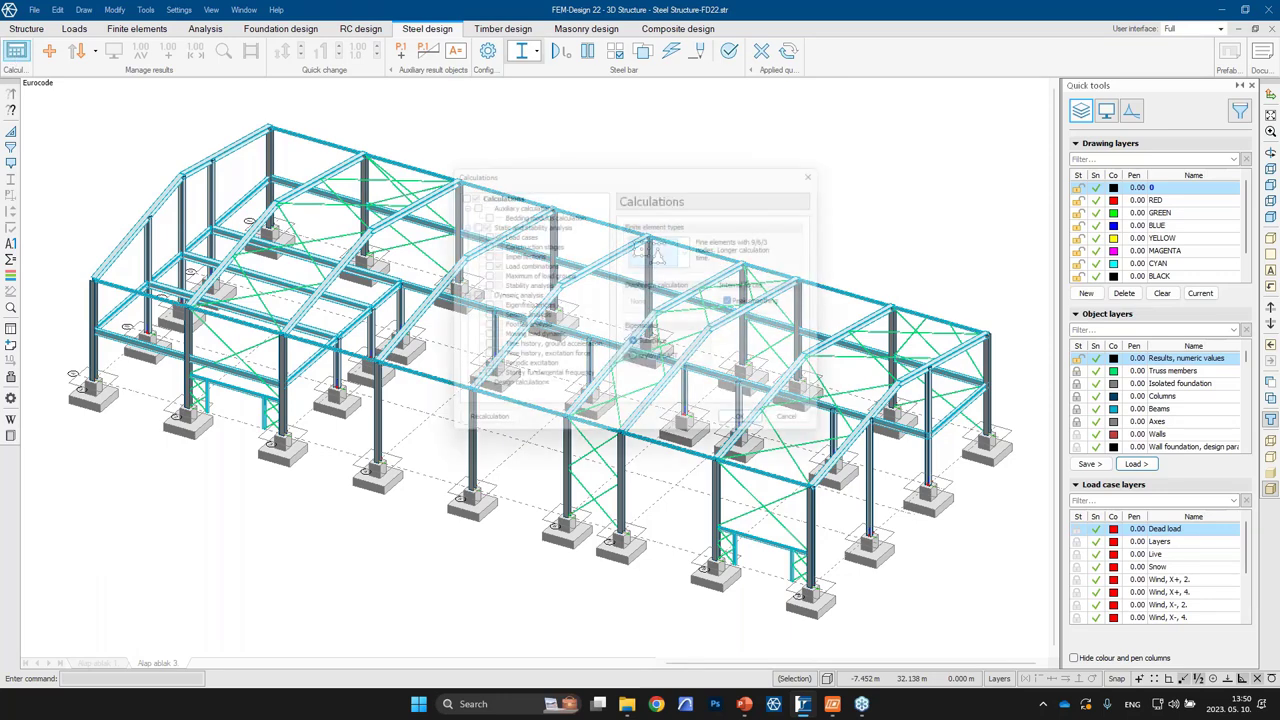
pyautogui.click(479, 265)
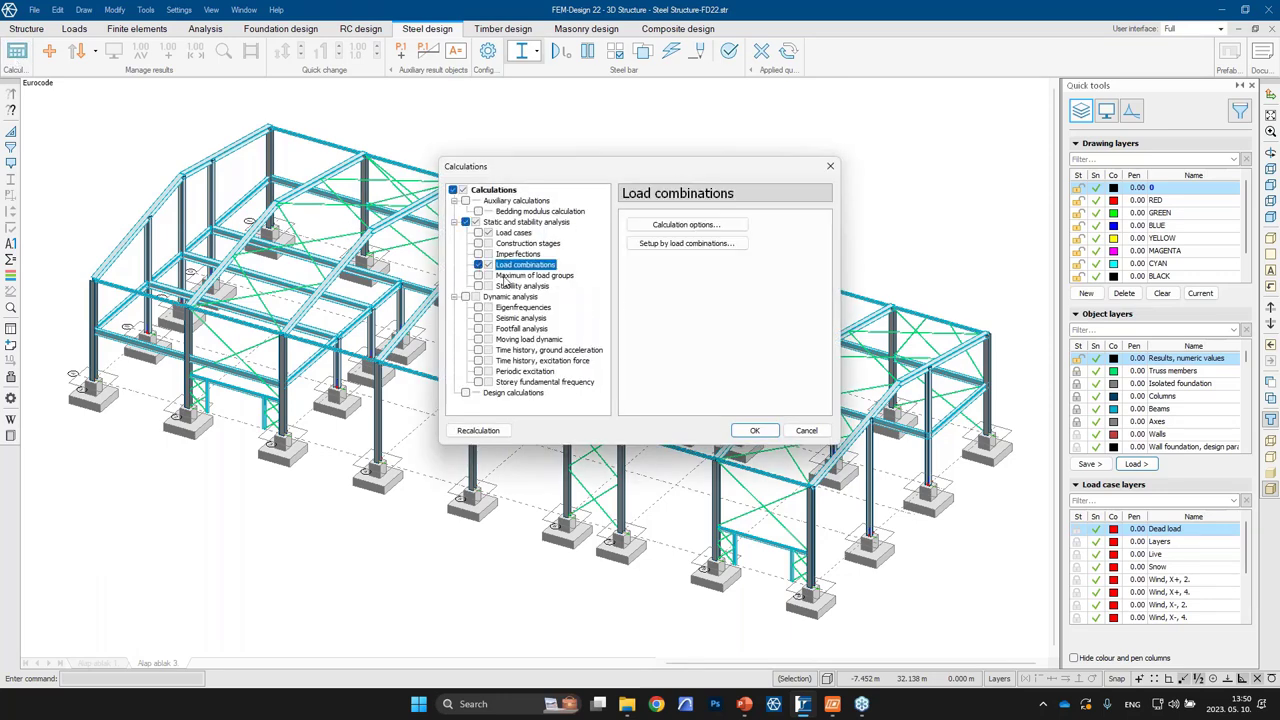
pyautogui.click(716, 245)
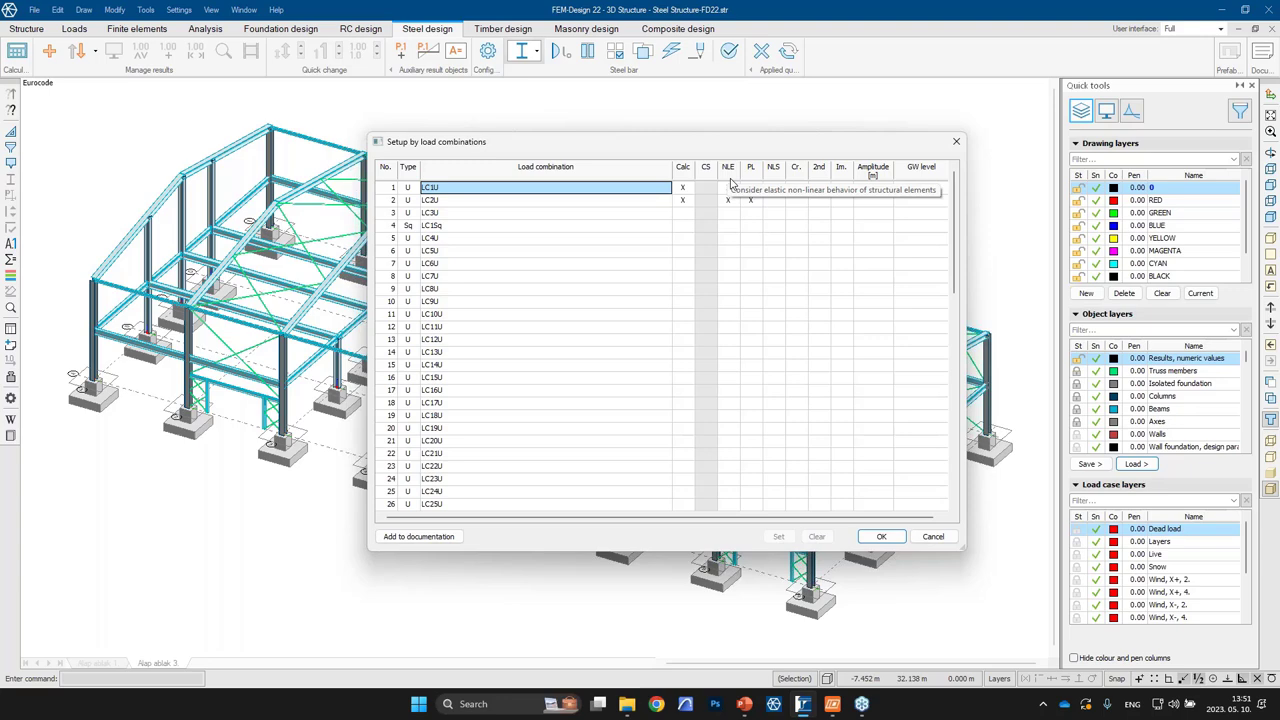
pyautogui.press('Return')
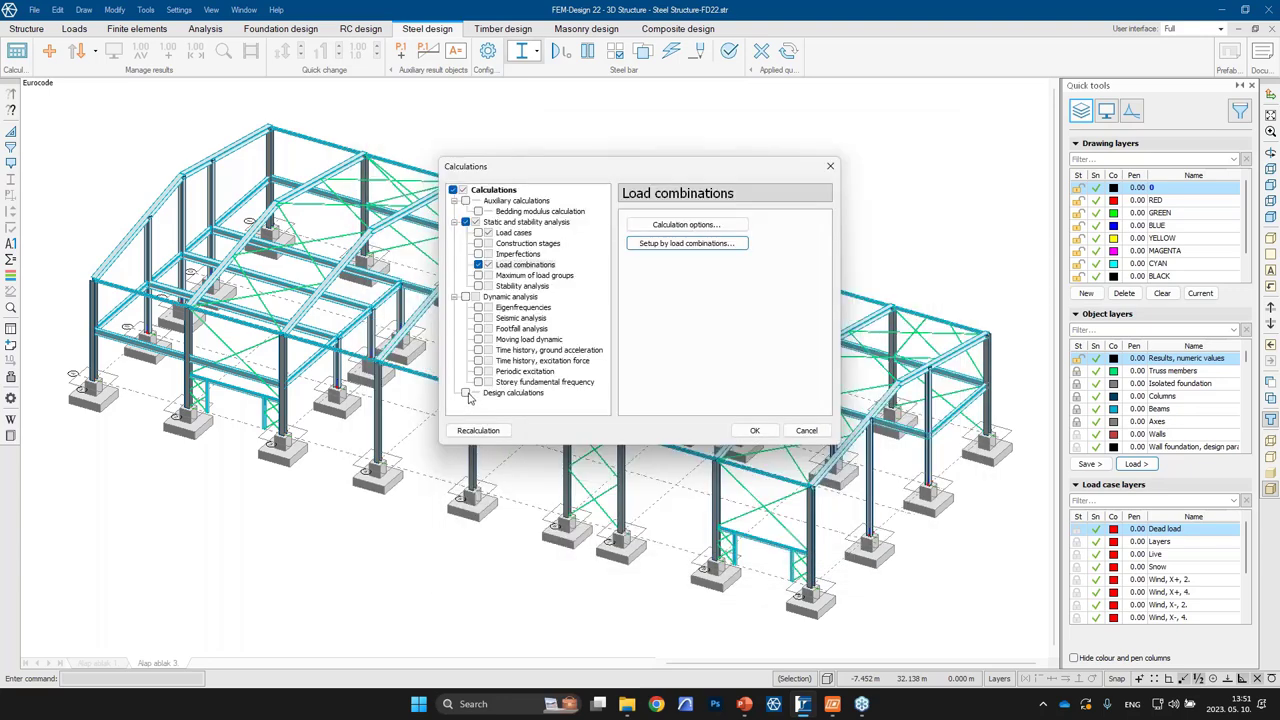
# Step: Add design calculations and run the analysis past the stability warnings to completion
pyautogui.click(466, 393)
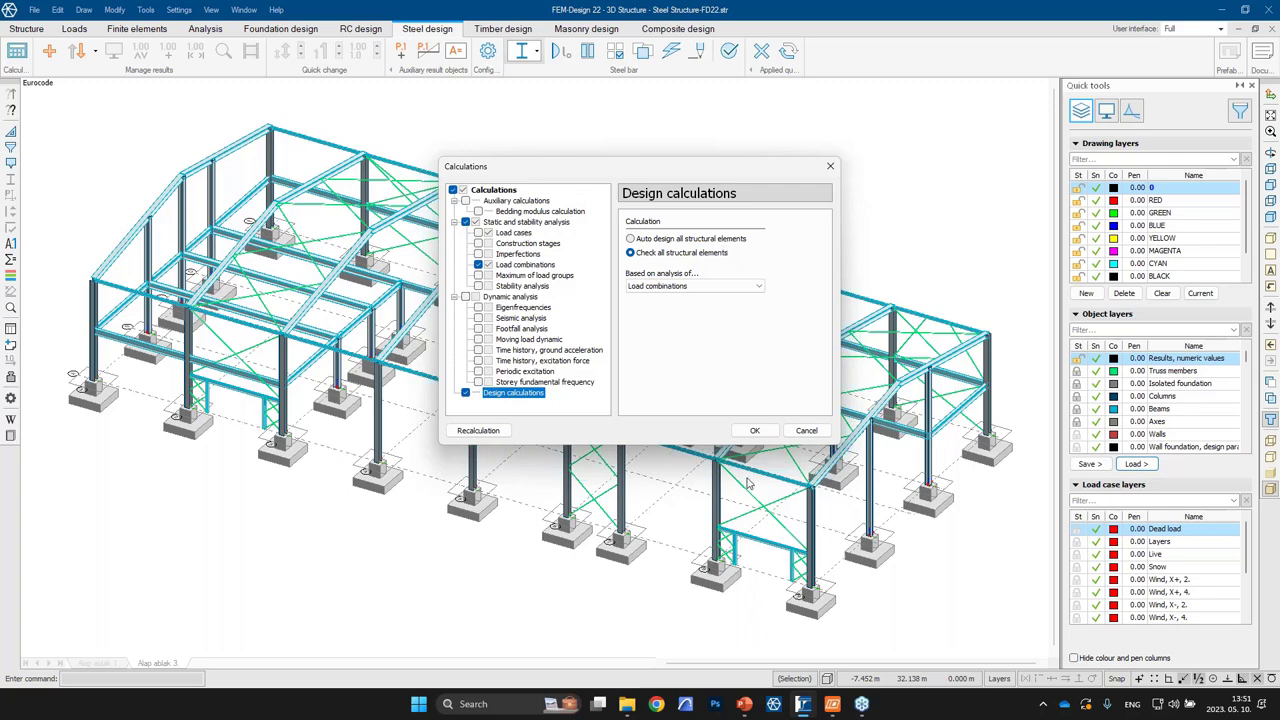
pyautogui.click(753, 431)
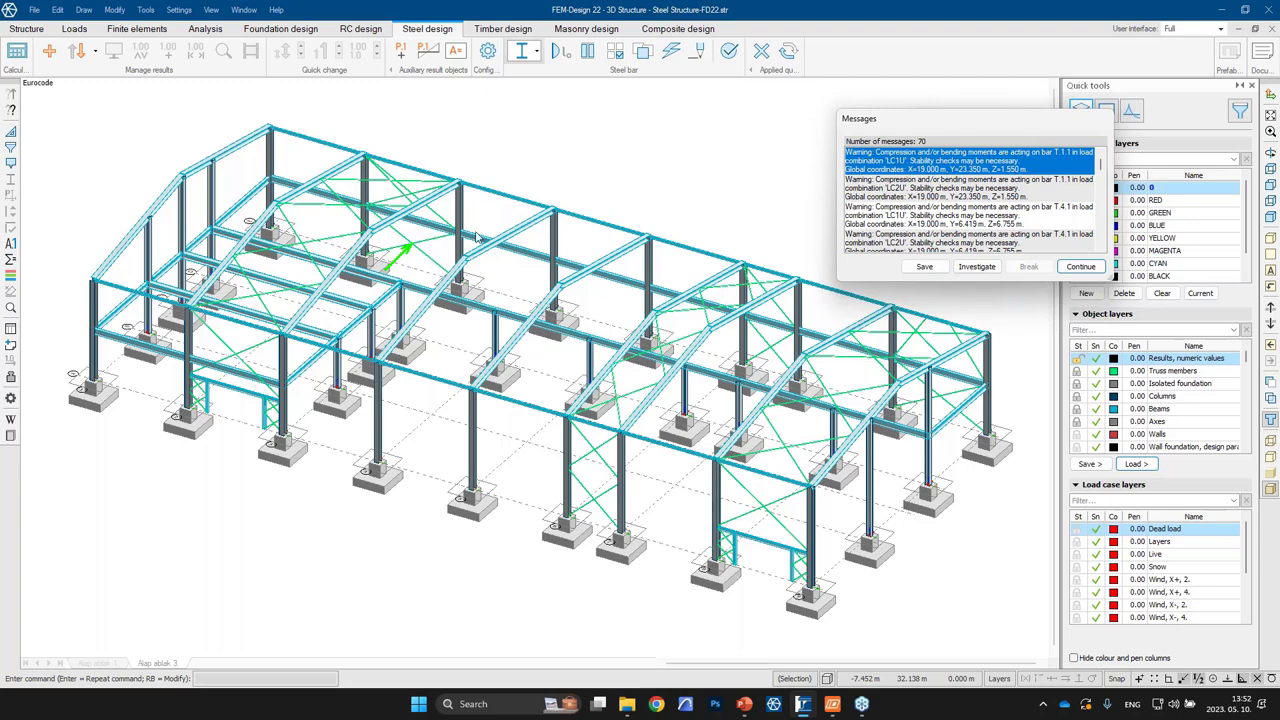
pyautogui.click(1080, 267)
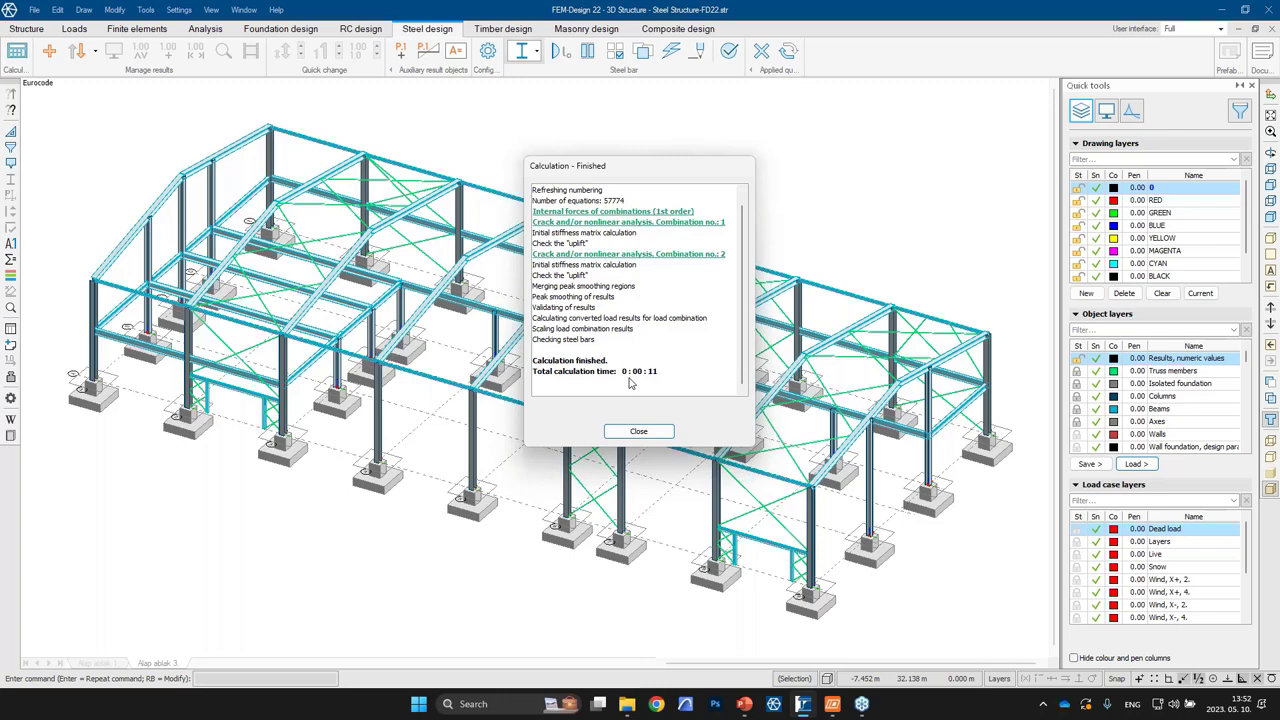
pyautogui.click(656, 432)
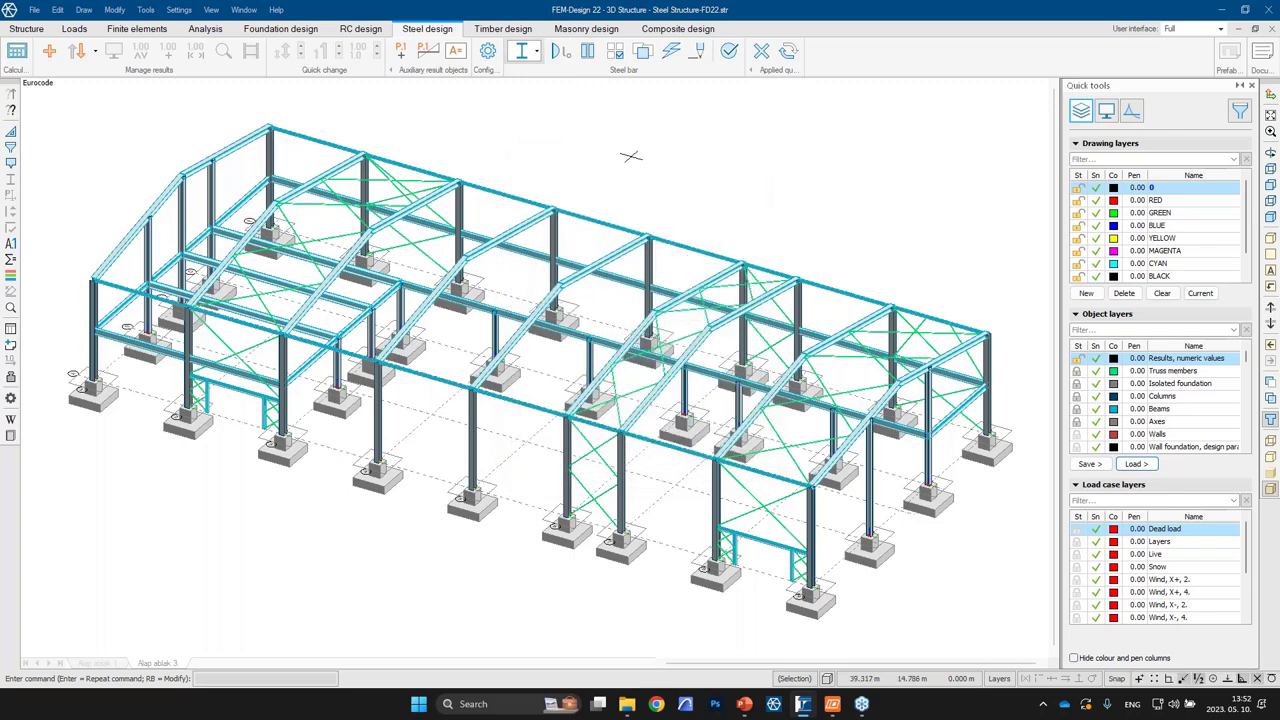
# Step: Switch to Steel joint design, show the hall in plane view and begin a joint definition
pyautogui.click(536, 51)
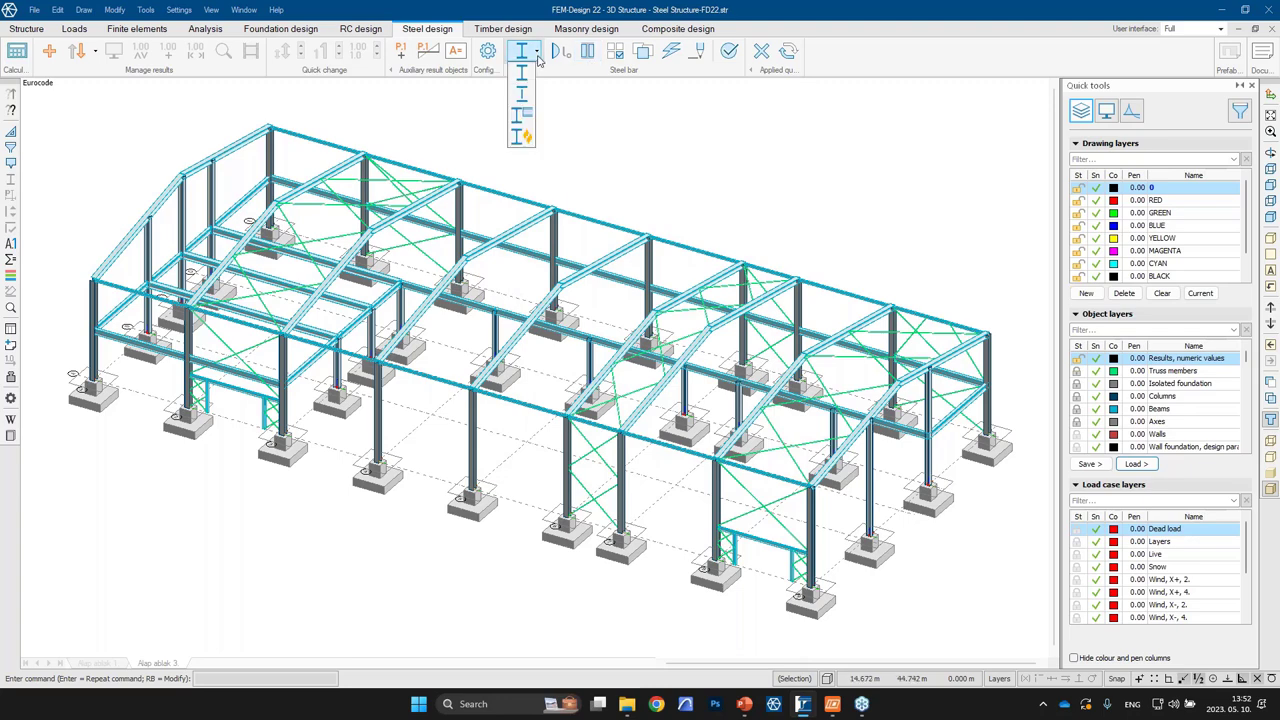
pyautogui.click(529, 116)
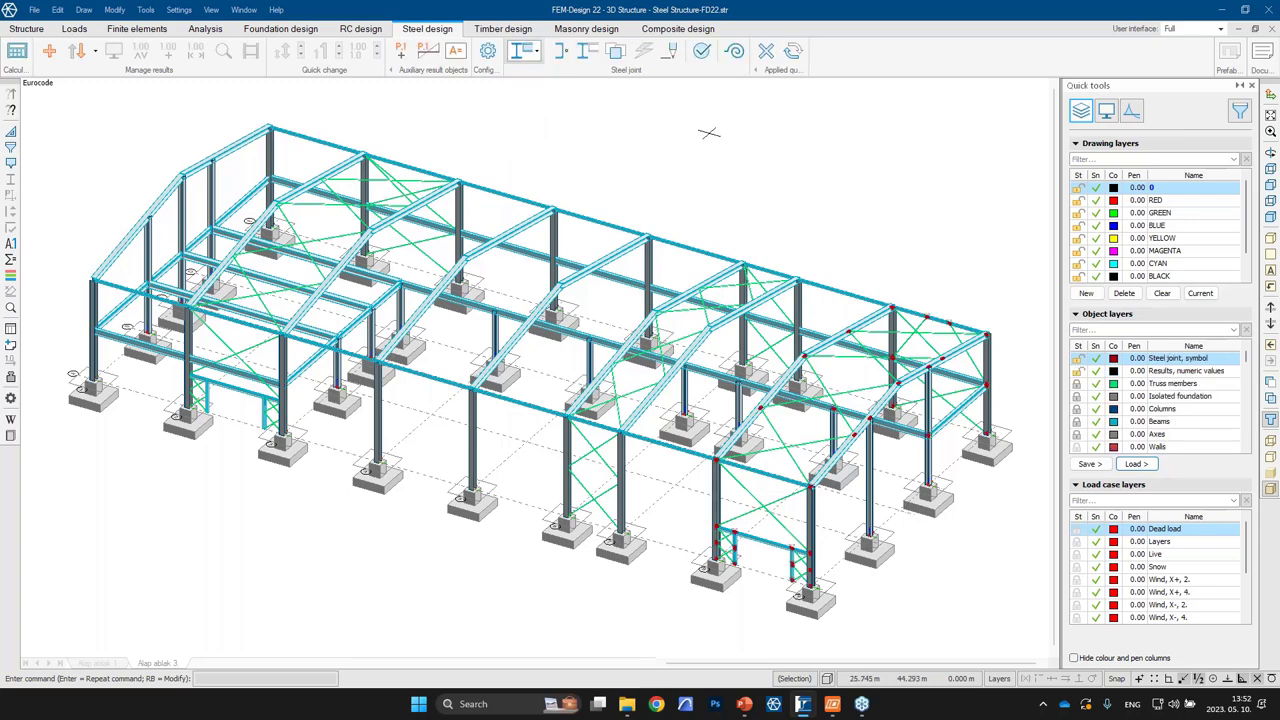
pyautogui.click(211, 10)
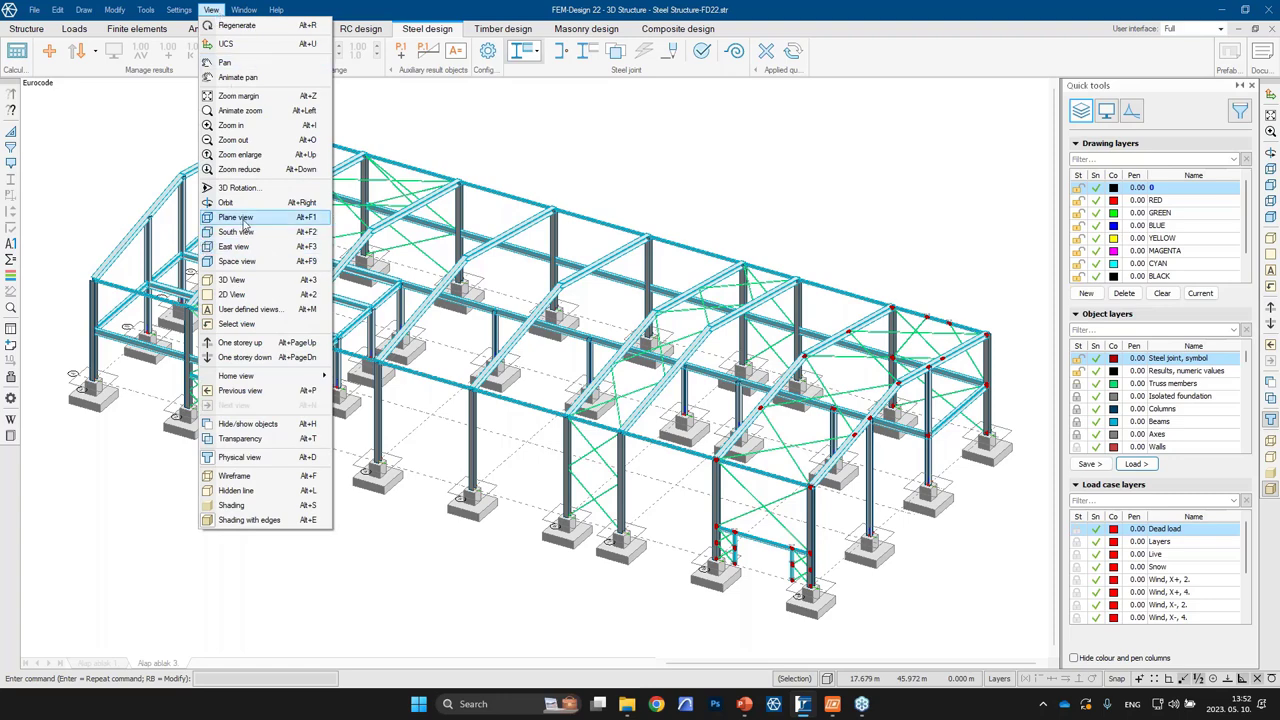
pyautogui.click(235, 217)
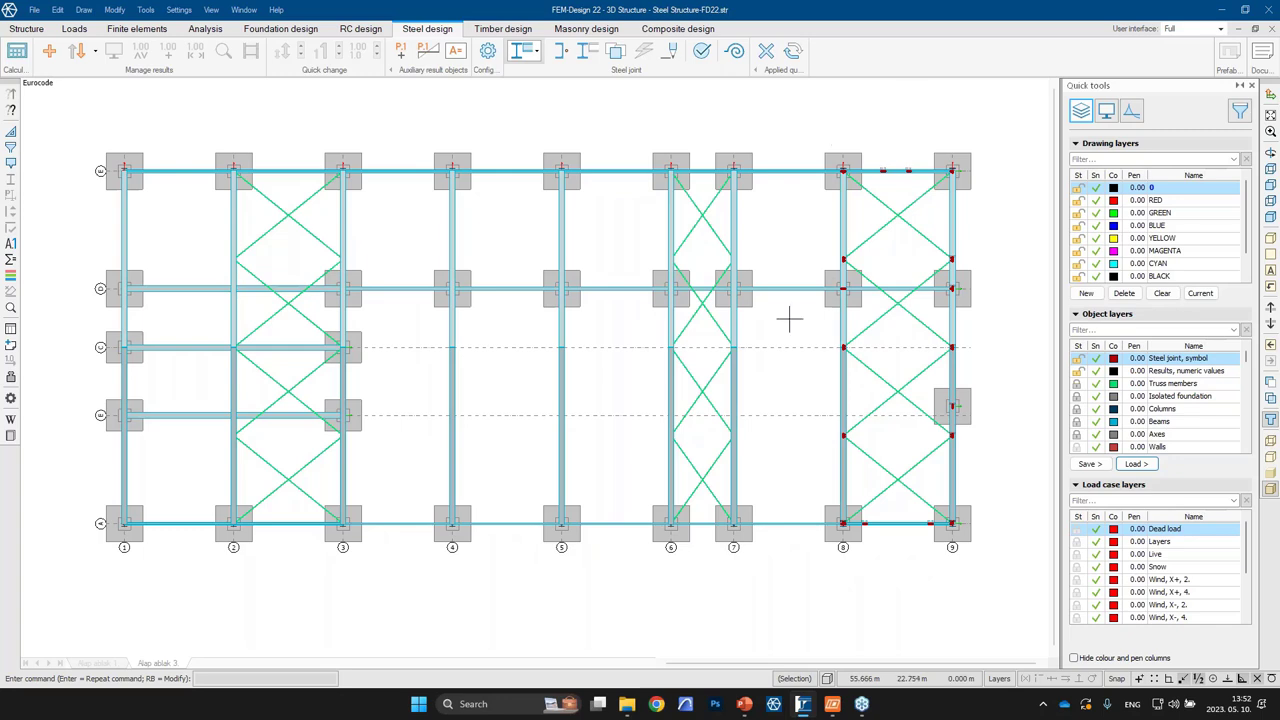
pyautogui.click(587, 55)
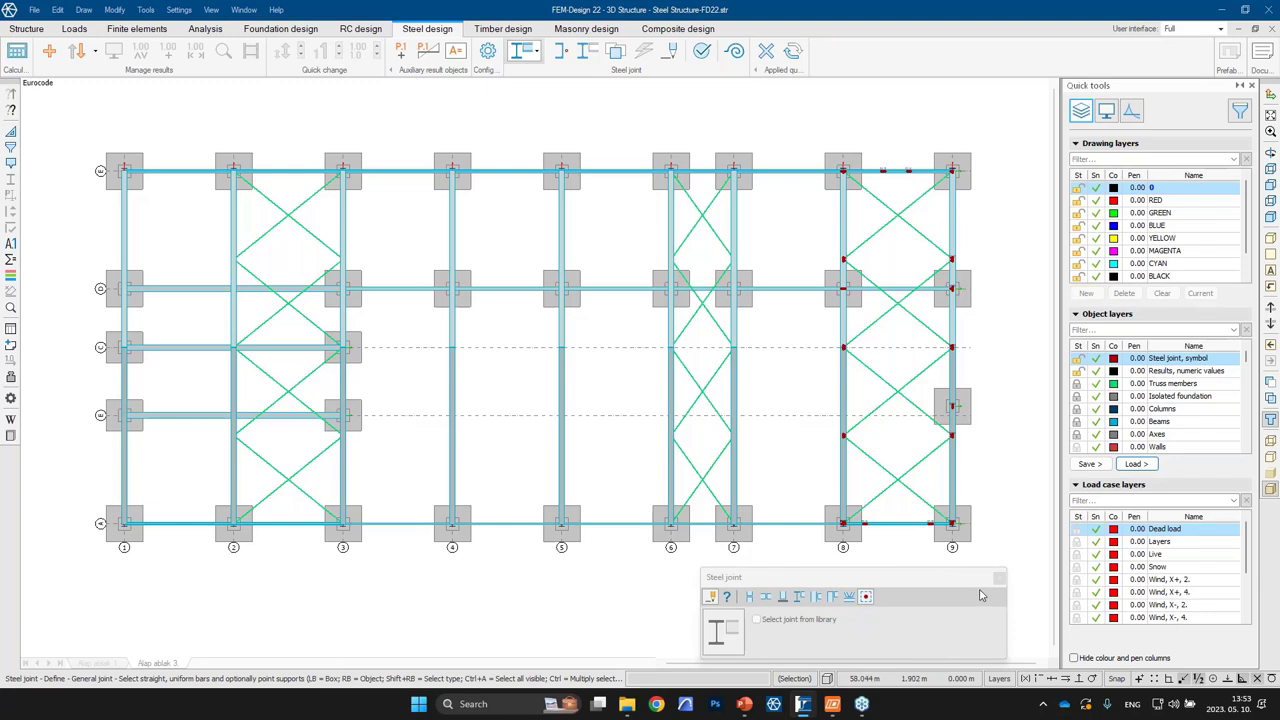
# Step: Place steel joints by selecting the bars around grid lines 8 and 9
pyautogui.moveTo(963, 592); pyautogui.dragTo(957, 616)
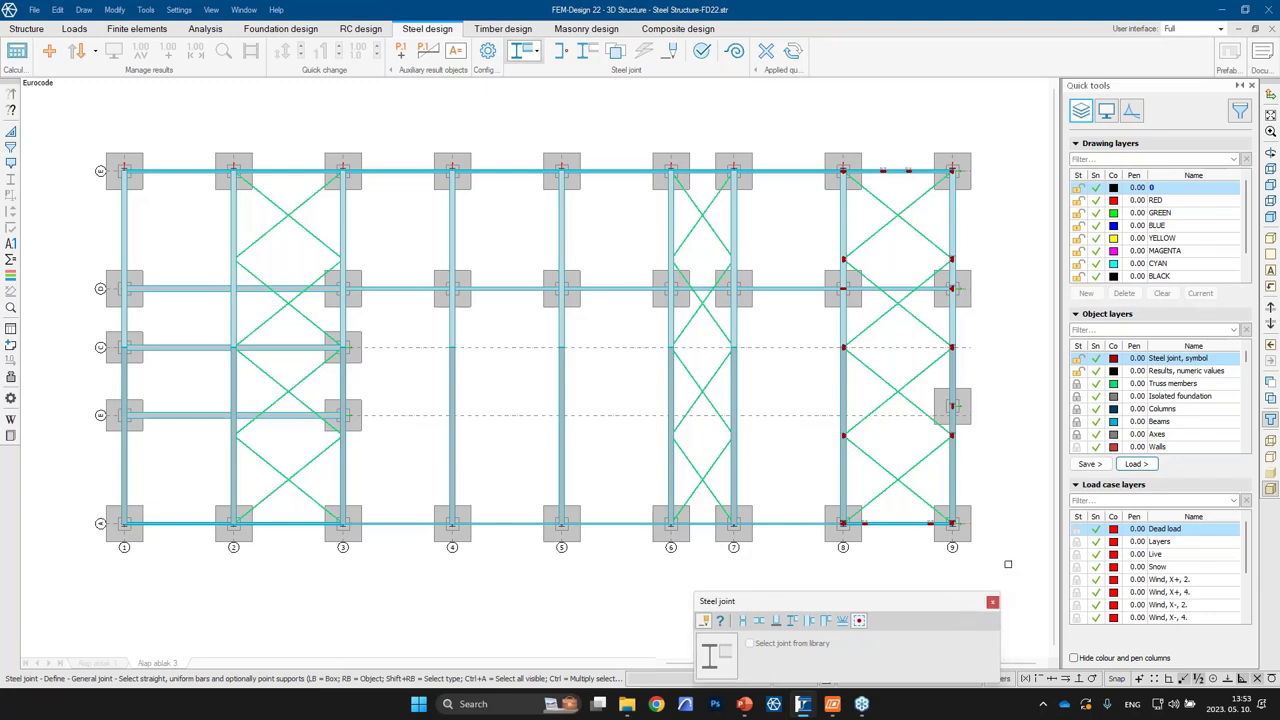
pyautogui.click(1008, 564)
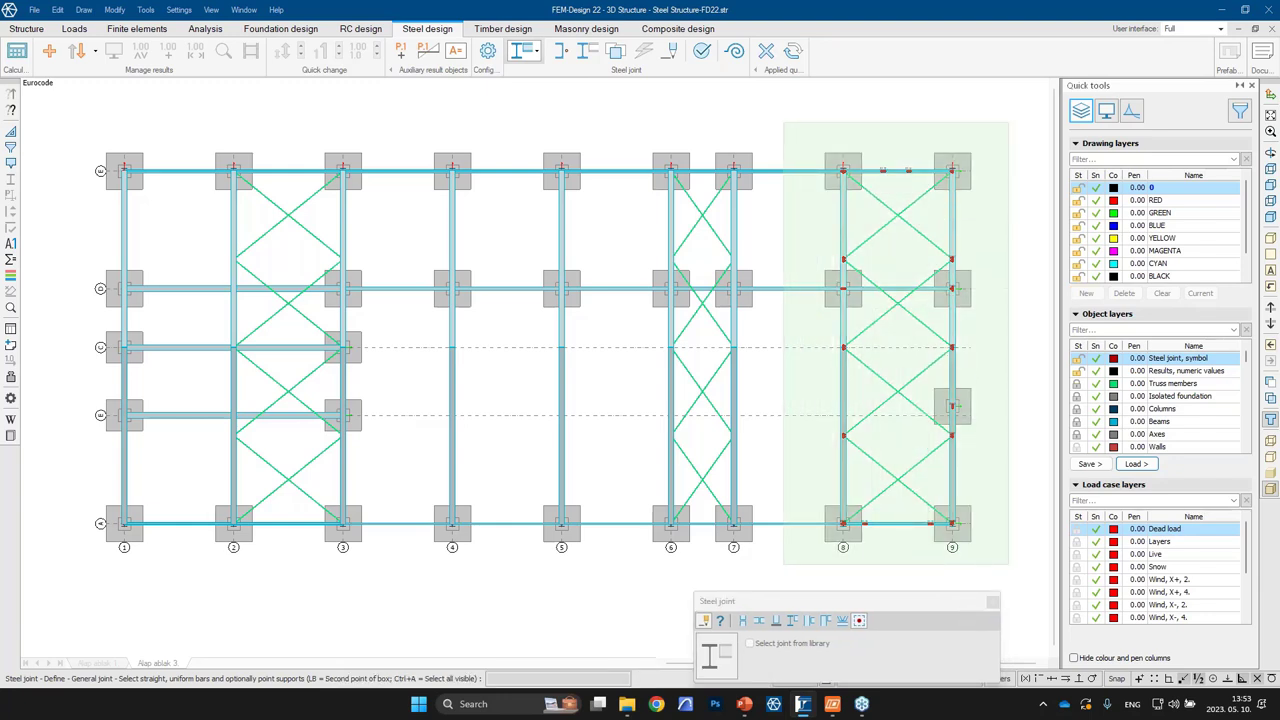
pyautogui.click(783, 122)
# Step: Show the frame in 3D as analytical lines, zoom around SJ.2, and reach File > Export to
pyautogui.click(1270, 216)
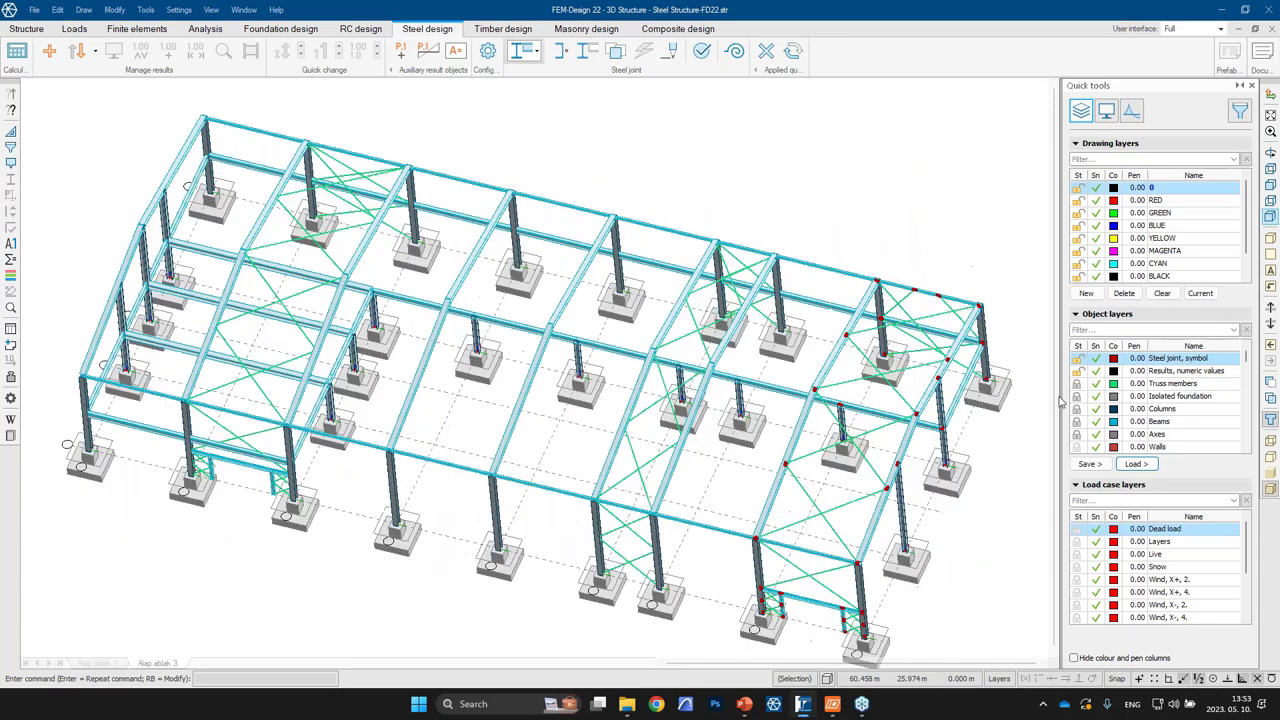
pyautogui.click(1271, 364)
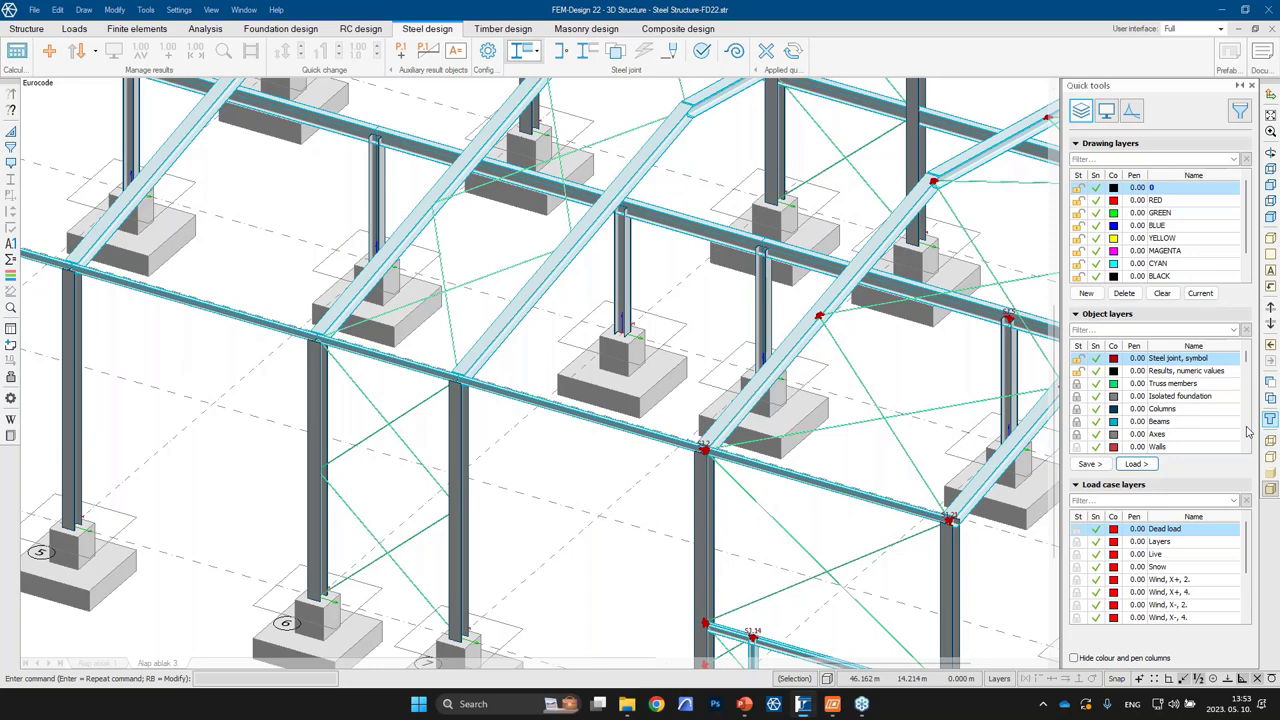
pyautogui.click(1271, 421)
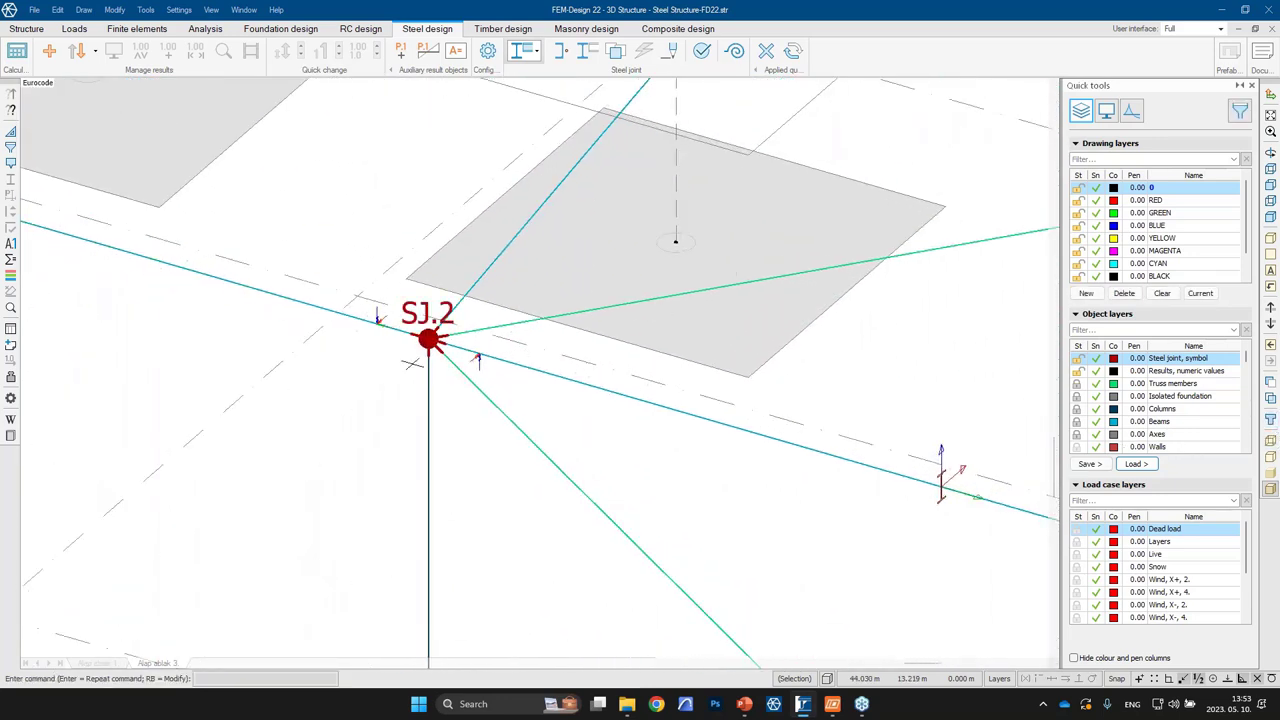
pyautogui.click(1270, 418)
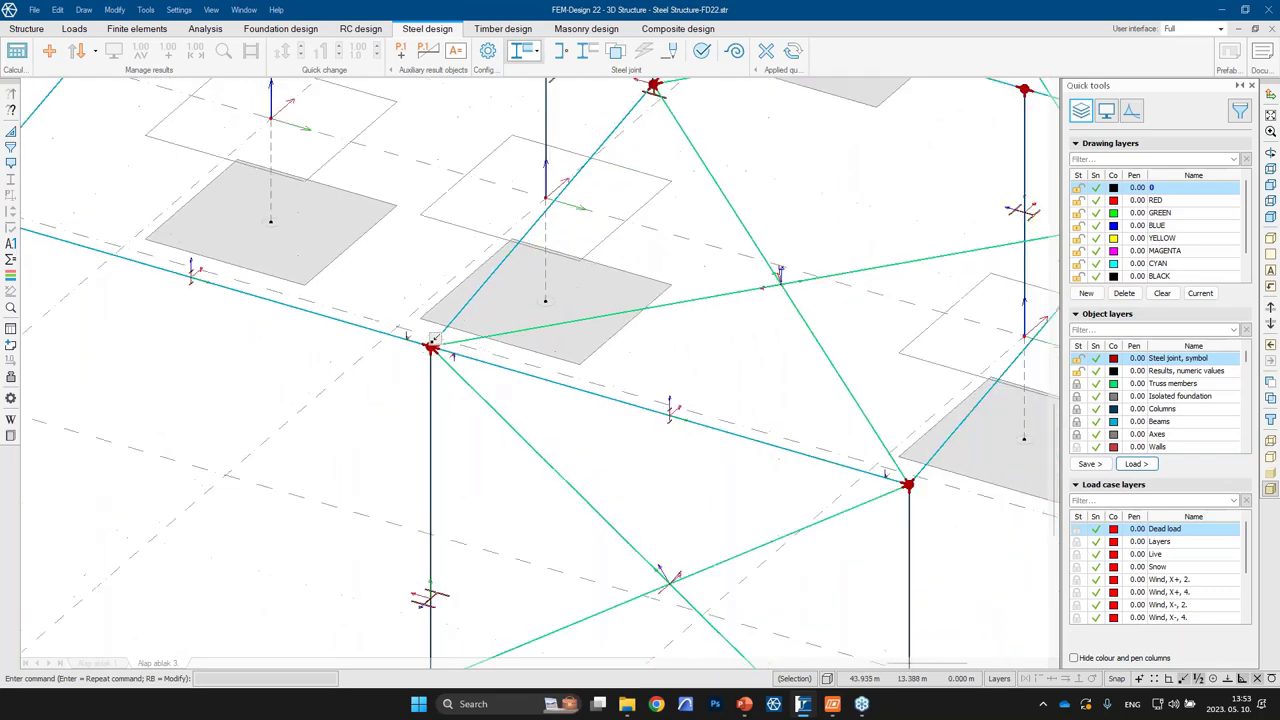
pyautogui.scroll(-3, 508, 530)
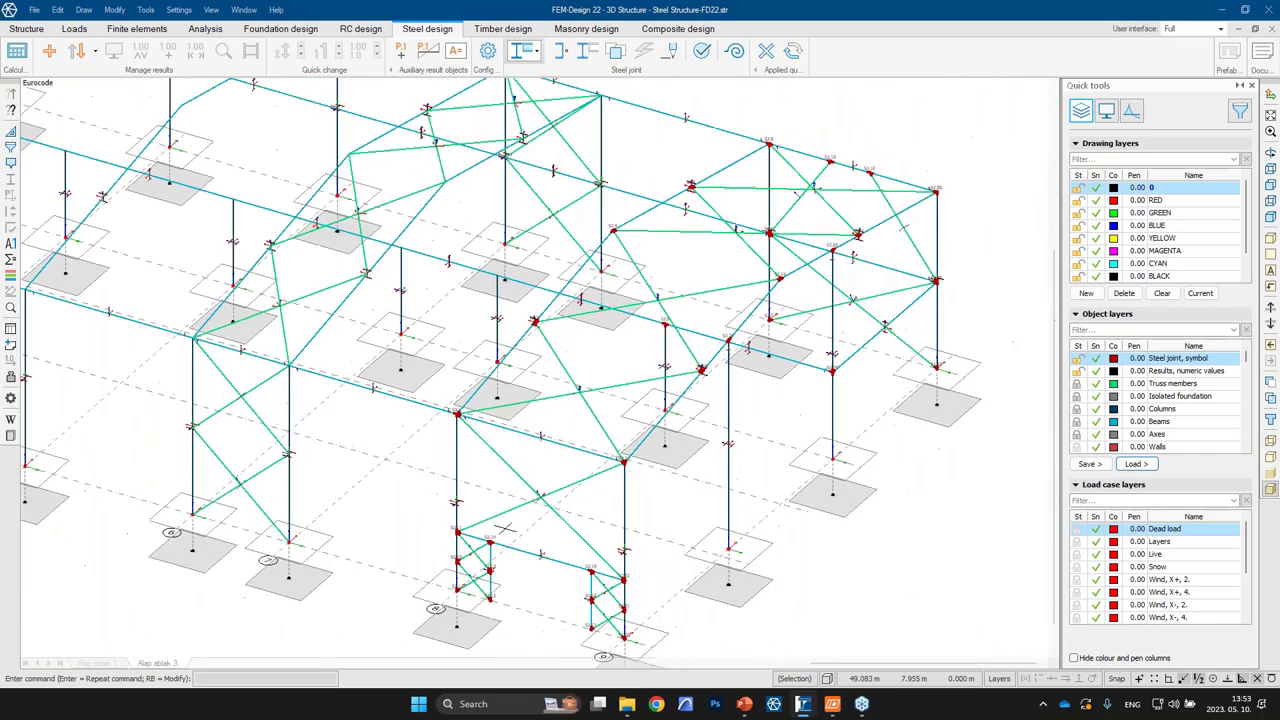
pyautogui.scroll(4, 560, 413)
pyautogui.scroll(-2, 548, 424)
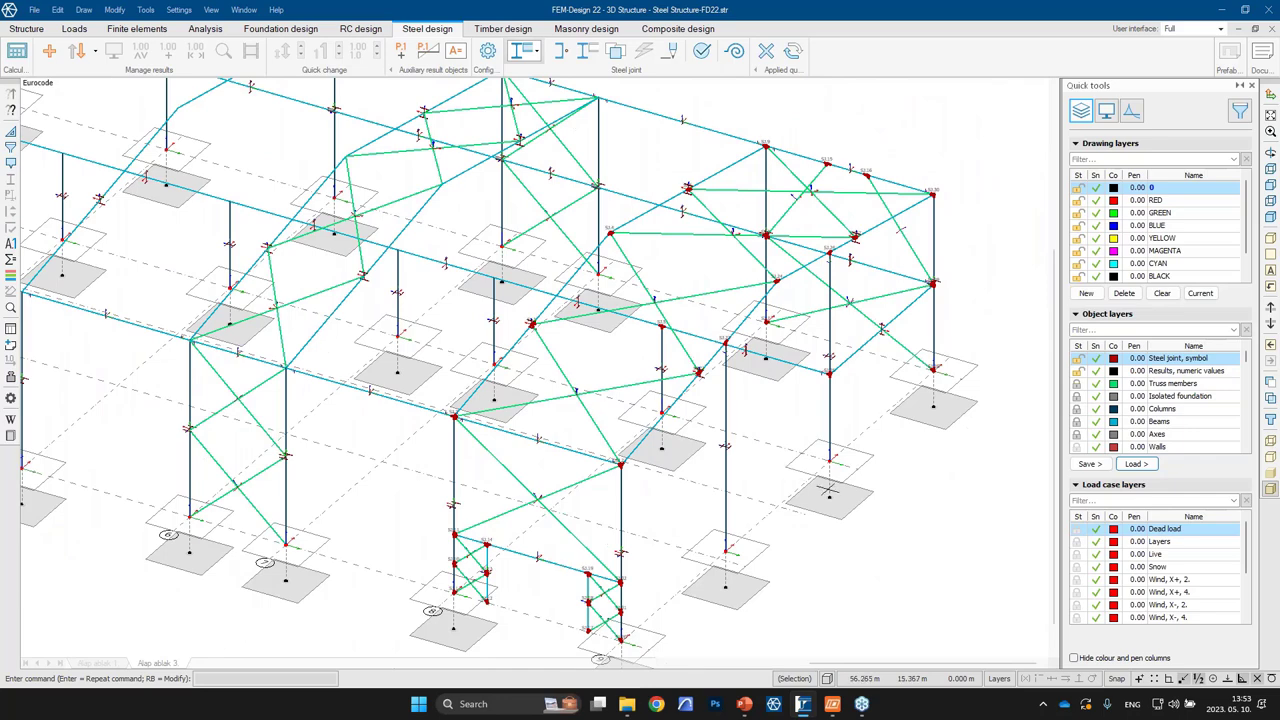
pyautogui.moveTo(829, 490)
pyautogui.click(35, 10)
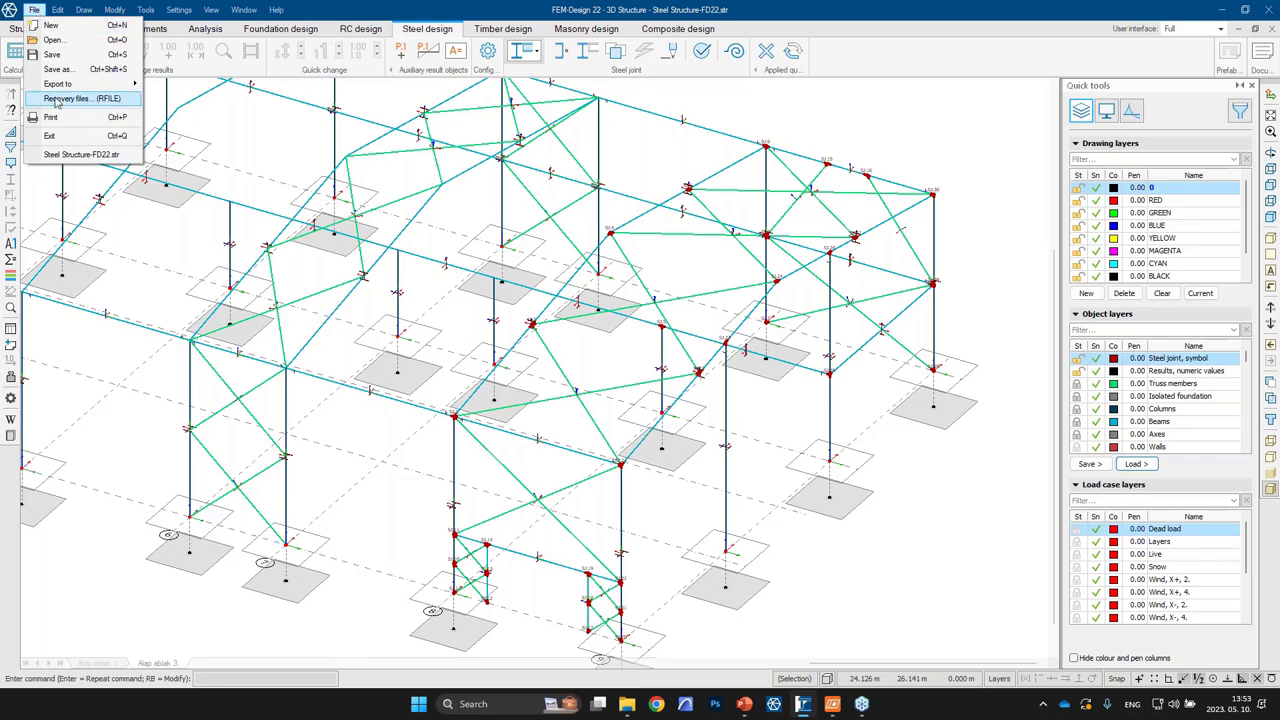
pyautogui.moveTo(55, 88)
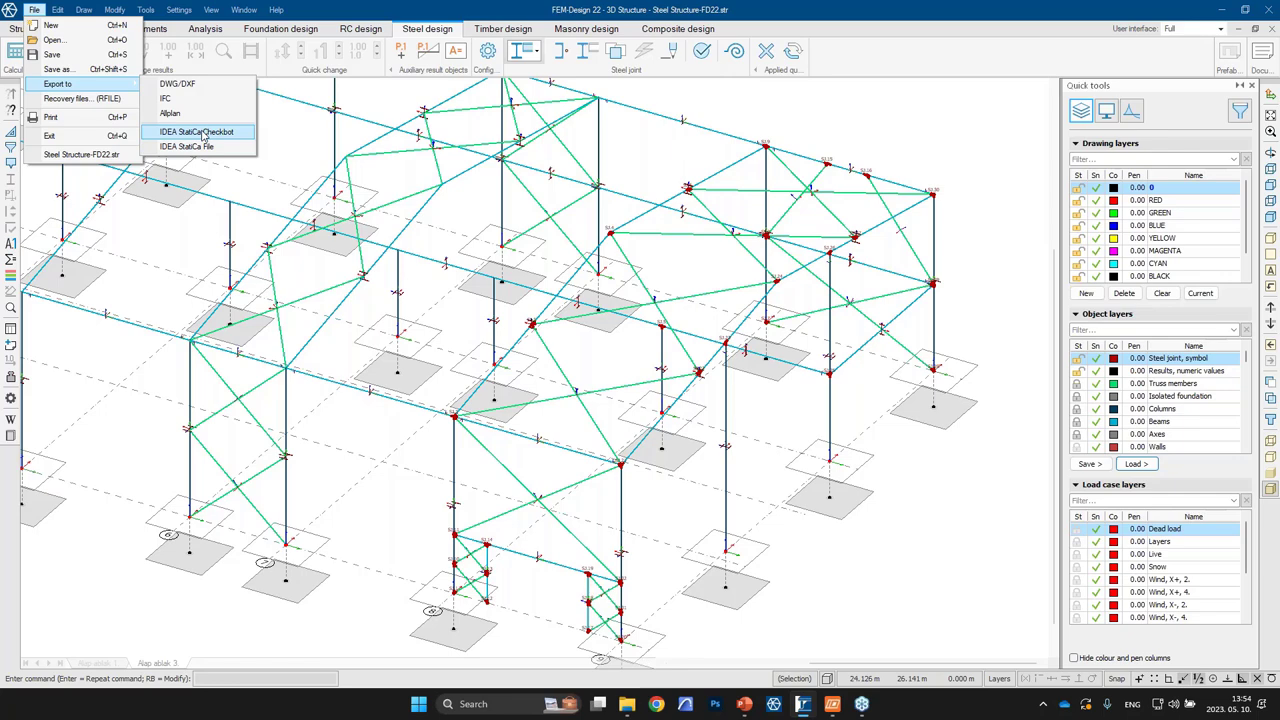
# Step: Bring the File Explorer FEMData folder window to the front
pyautogui.moveTo(625, 706)
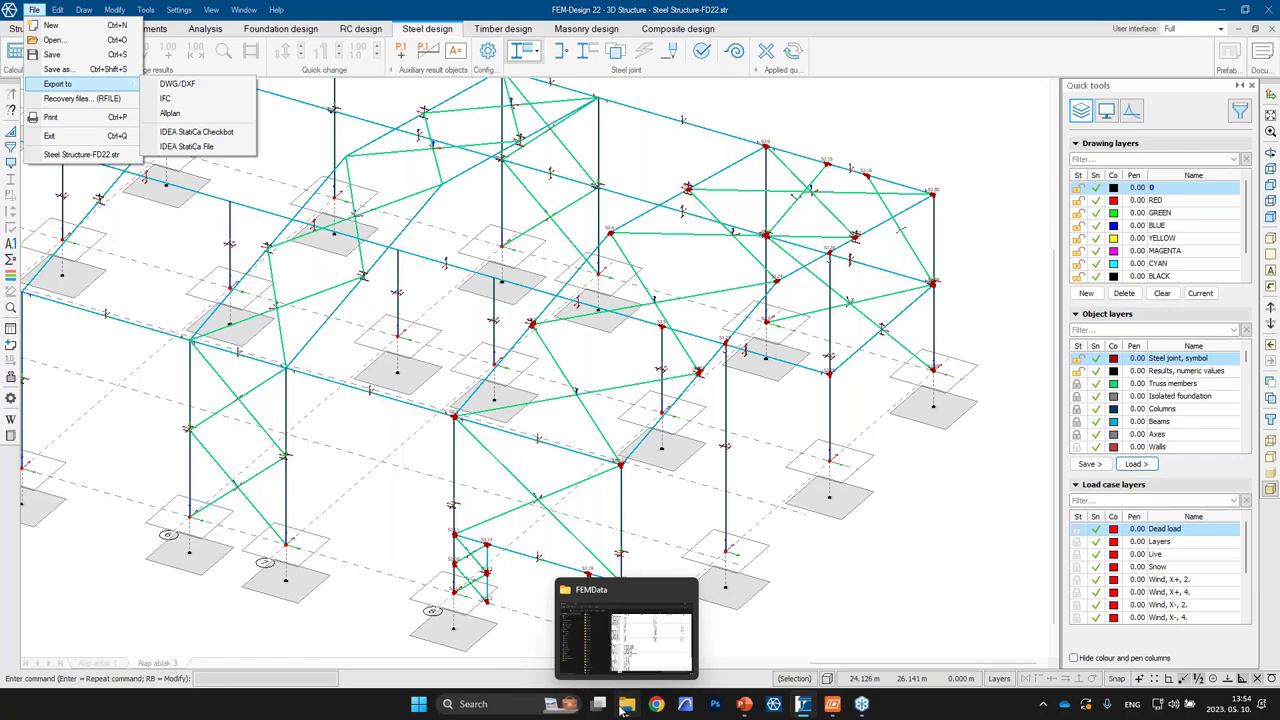
pyautogui.click(625, 706)
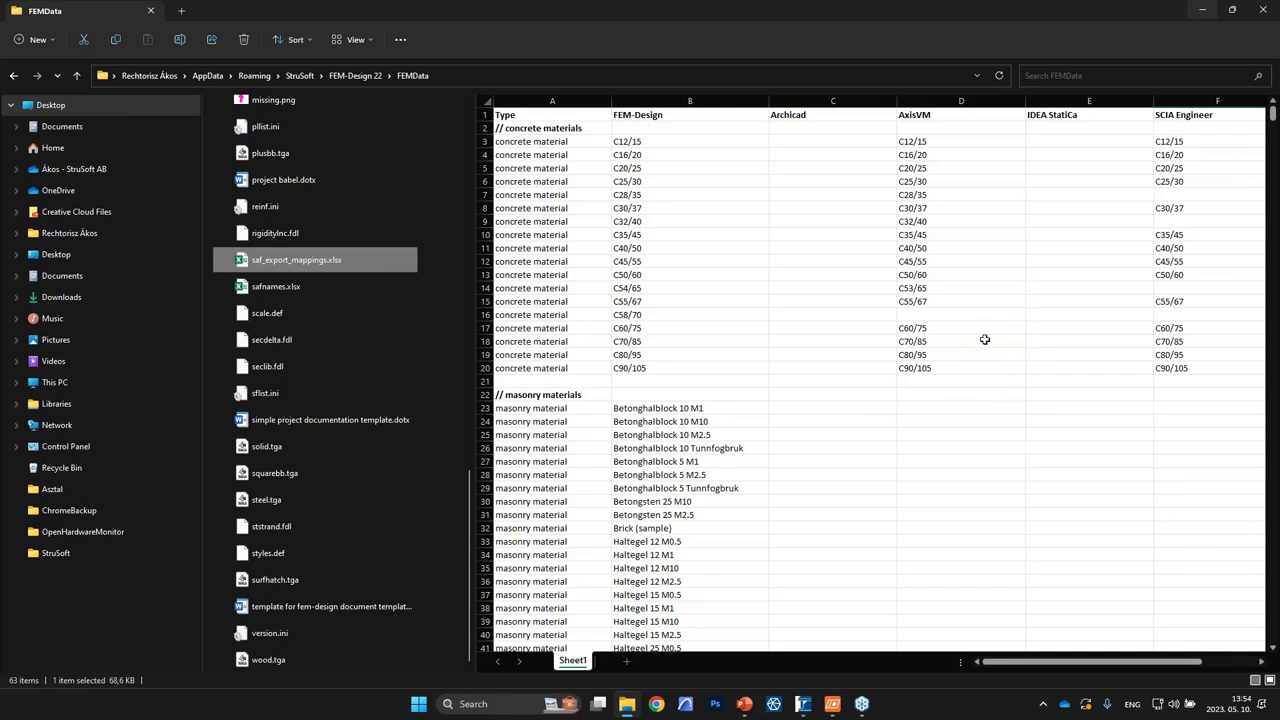
pyautogui.scroll(-1, 995, 323)
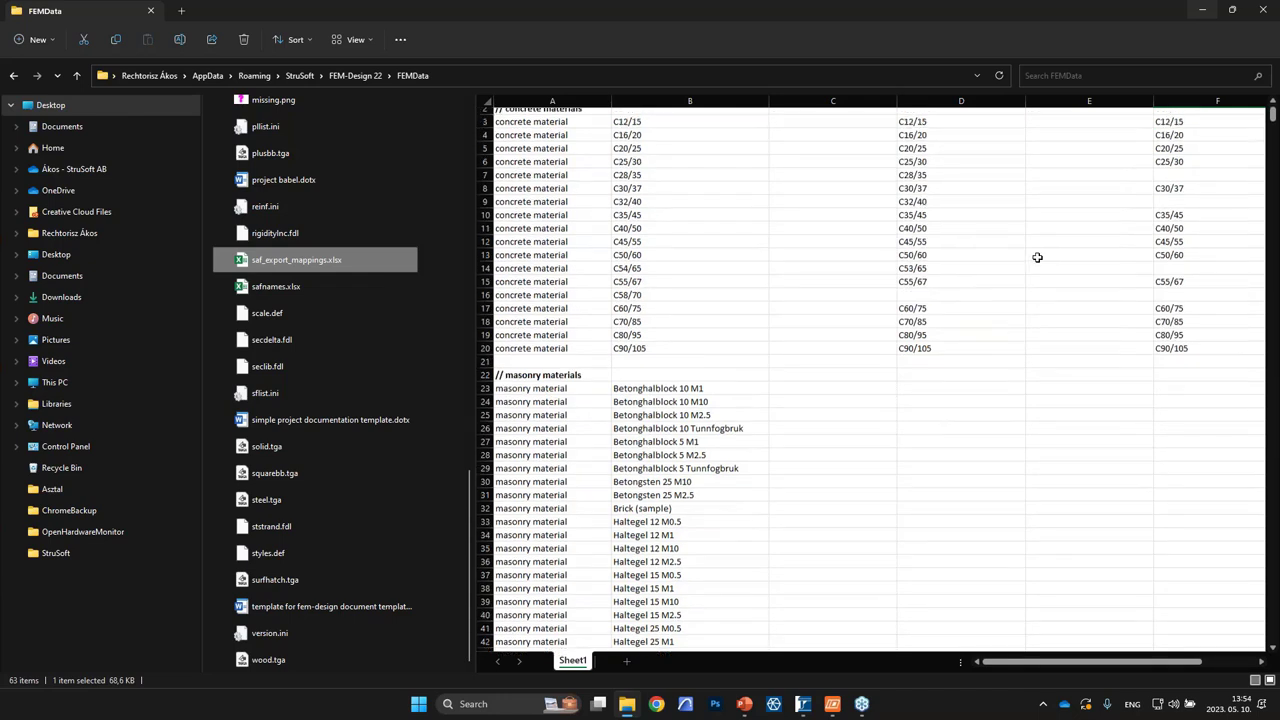
pyautogui.scroll(1, 1037, 257)
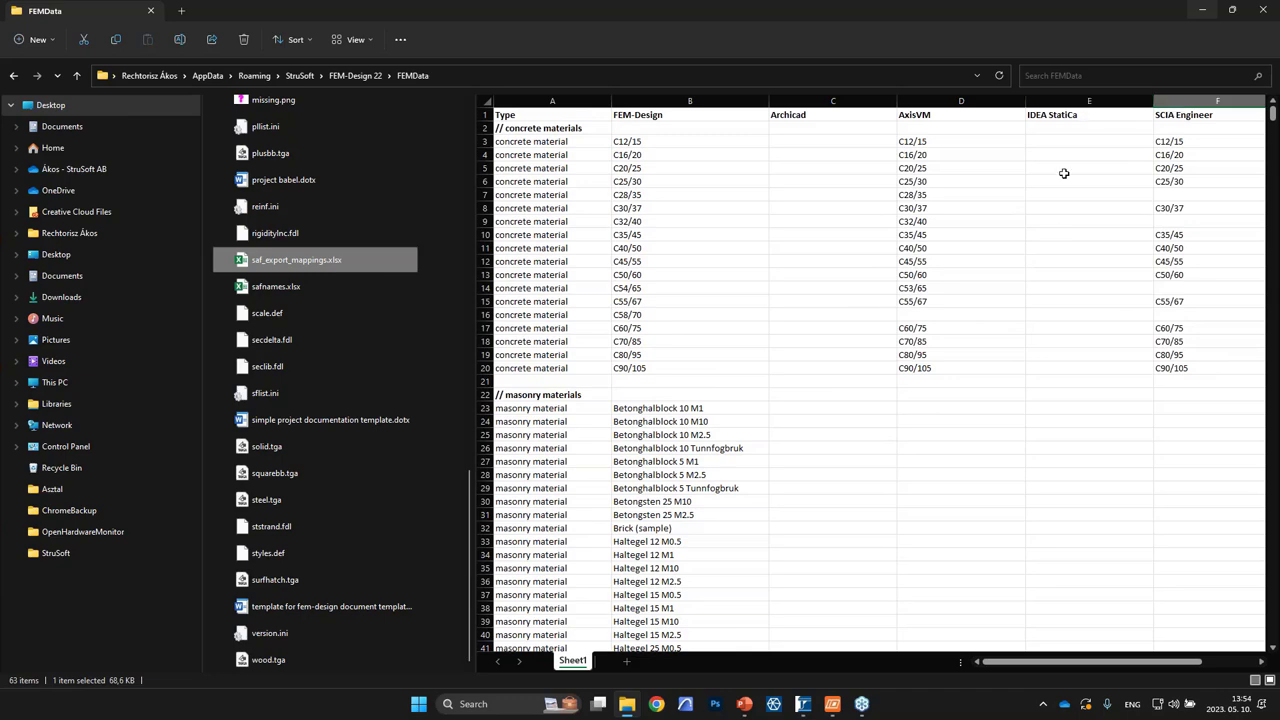
pyautogui.scroll(-10, 1040, 260)
pyautogui.scroll(-20, 1025, 390)
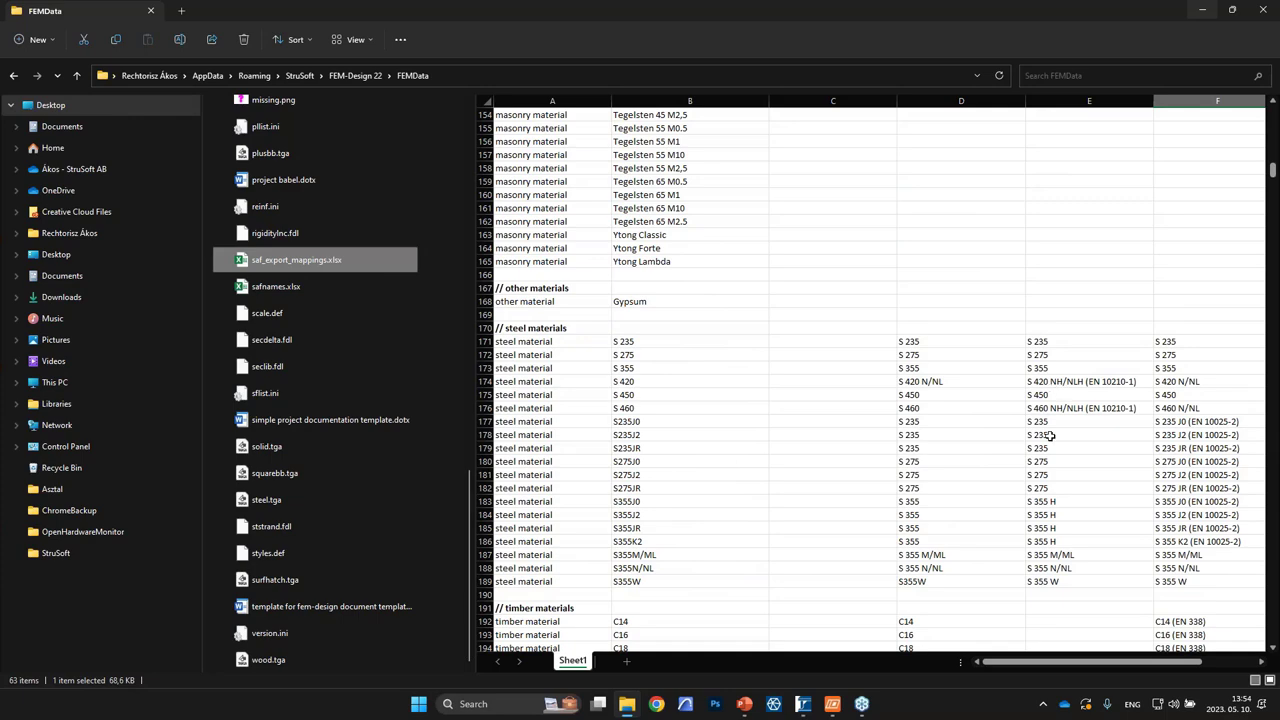
pyautogui.scroll(-10, 1048, 440)
pyautogui.scroll(-14, 1048, 444)
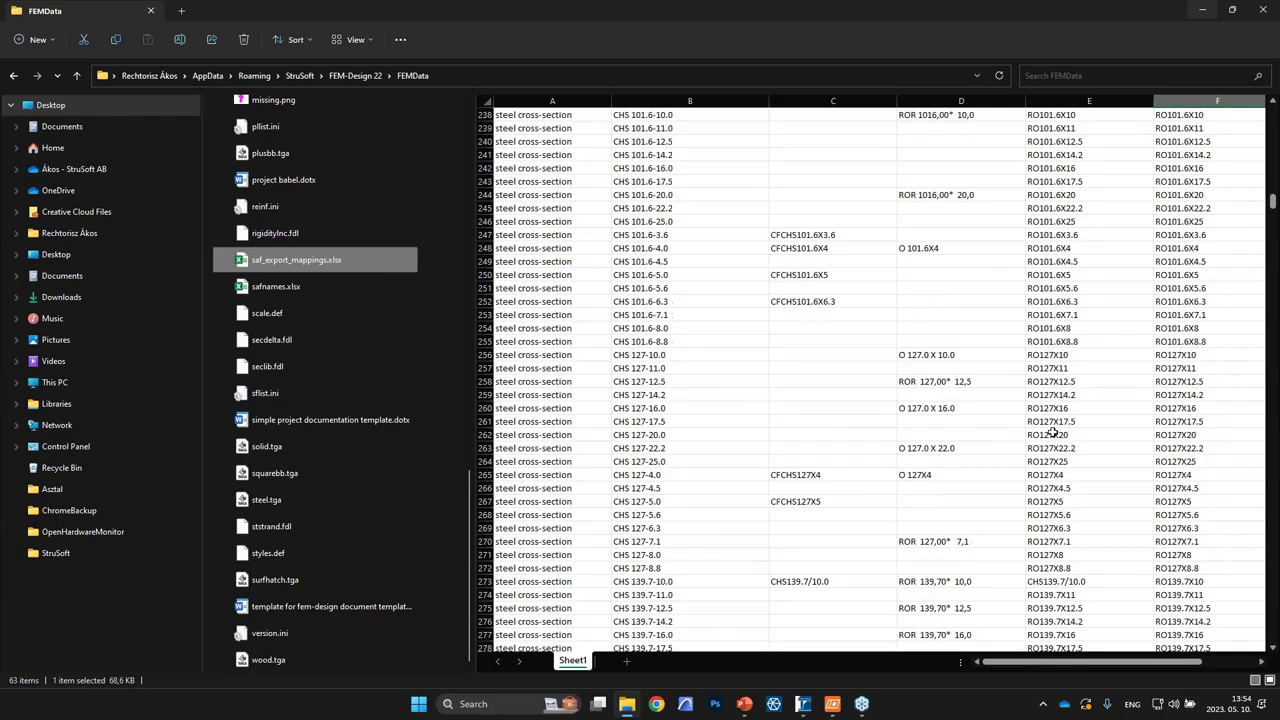
pyautogui.scroll(-11, 1054, 428)
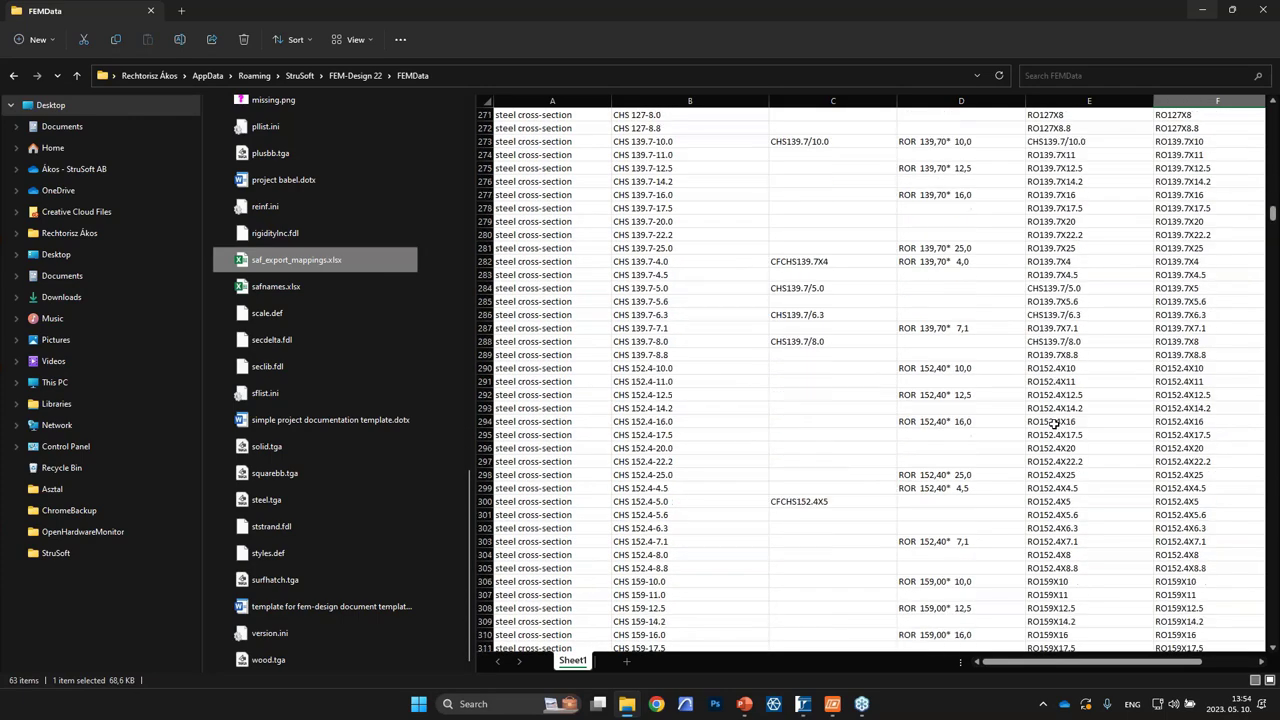
pyautogui.scroll(-3, 1054, 424)
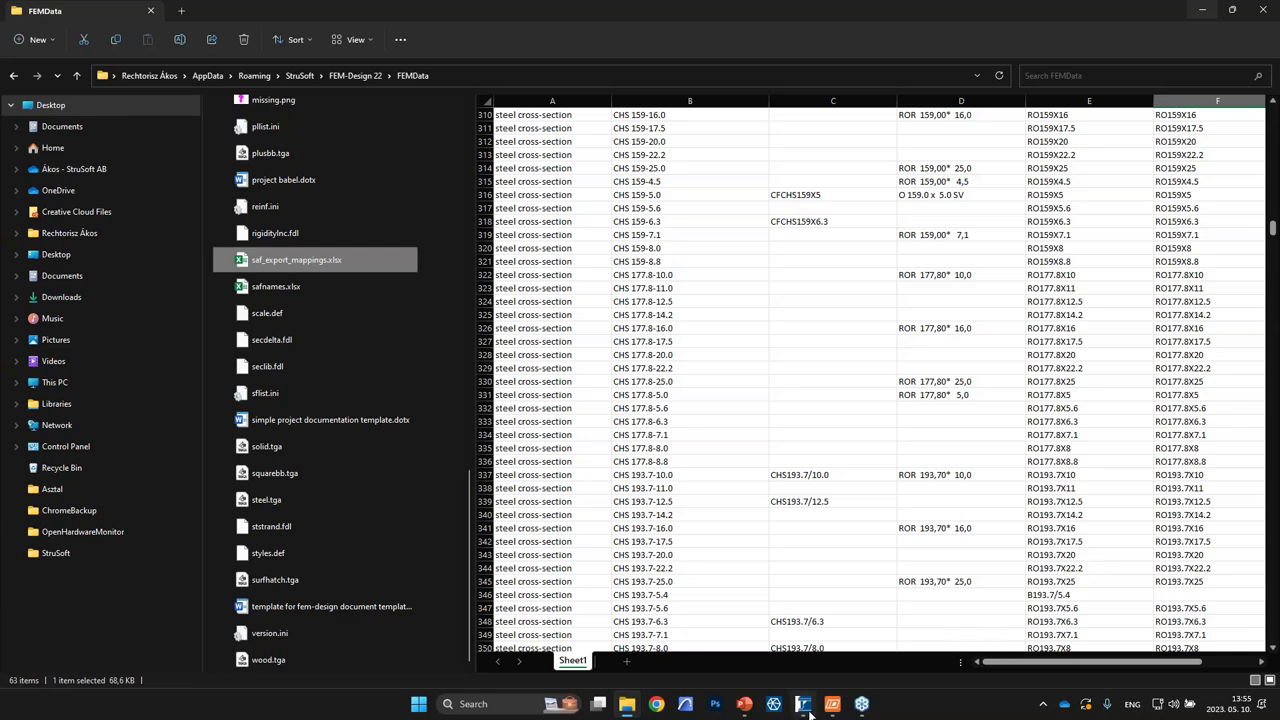
# Step: Start exporting all steel joints from FEM-Design to IDEA StatiCa Checkbot
pyautogui.moveTo(803, 704)
pyautogui.click(808, 662)
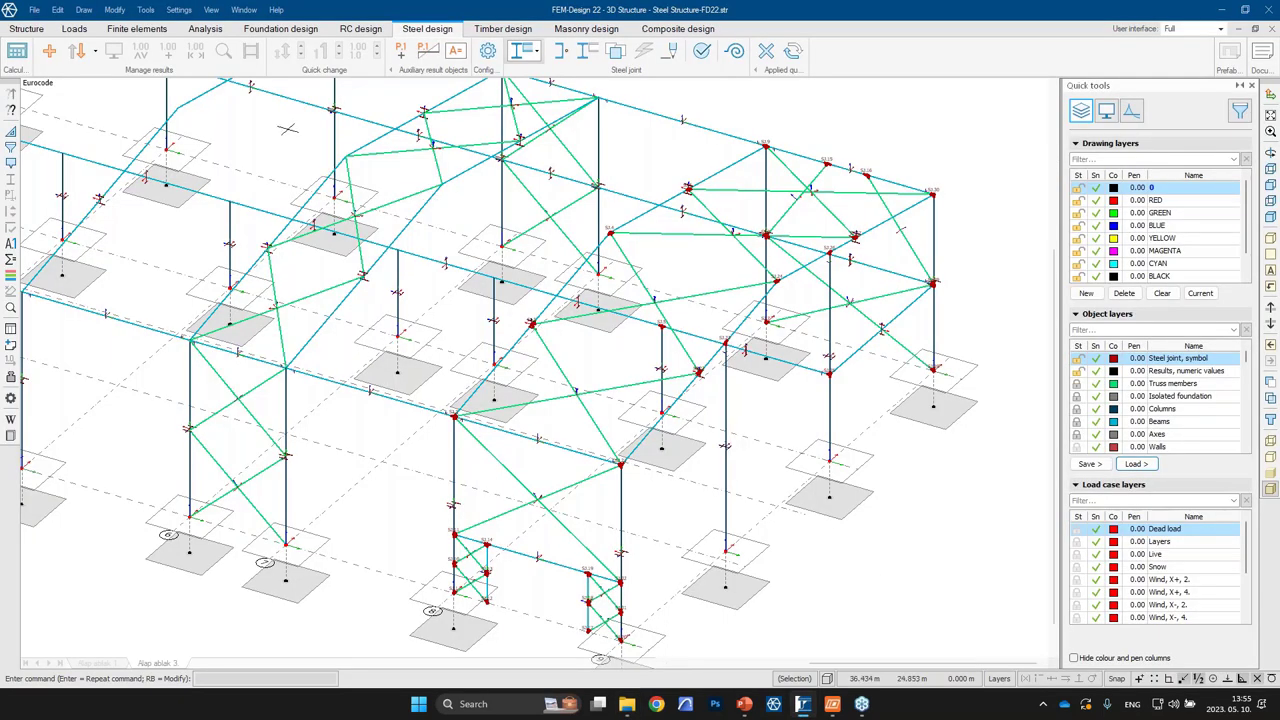
pyautogui.click(34, 10)
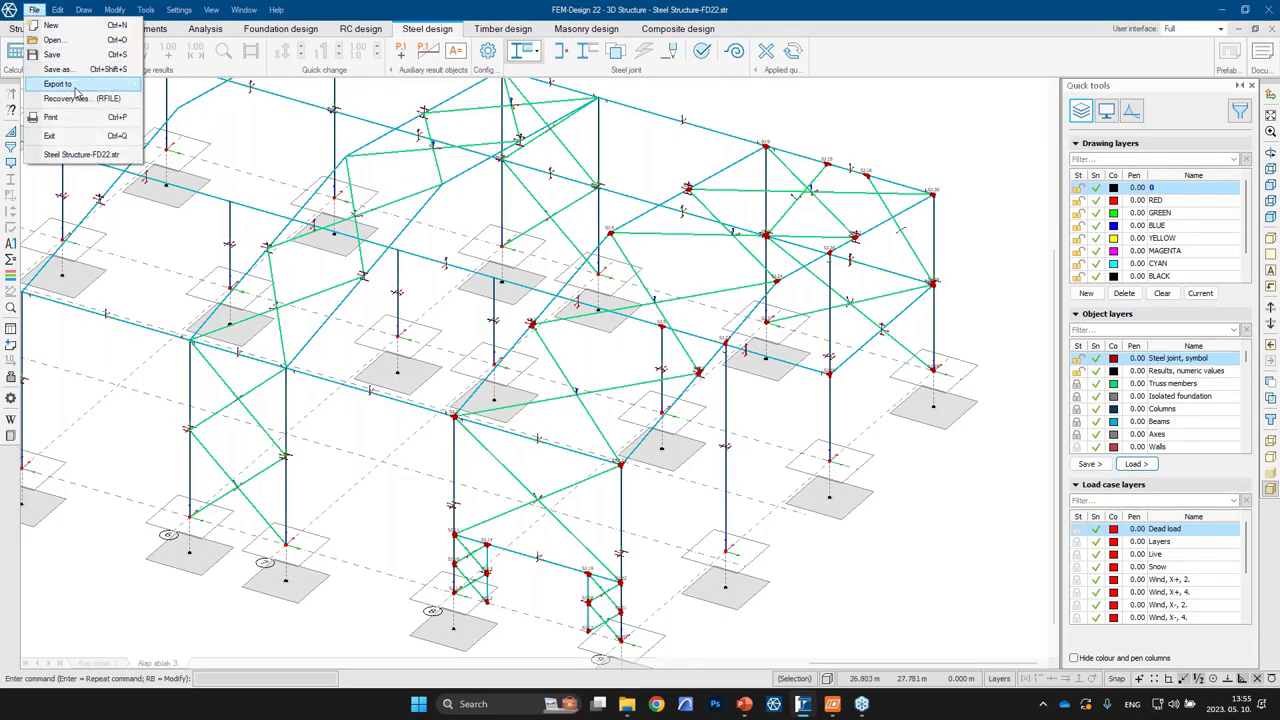
pyautogui.moveTo(60, 84)
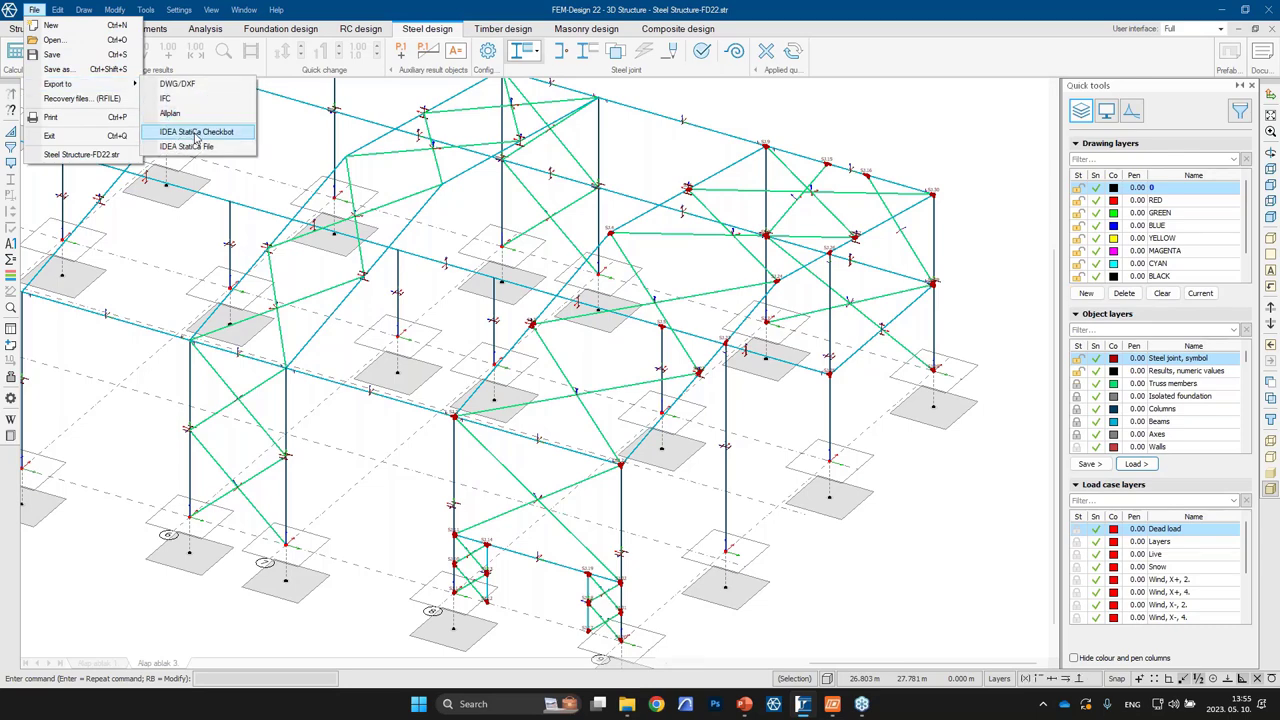
pyautogui.click(196, 134)
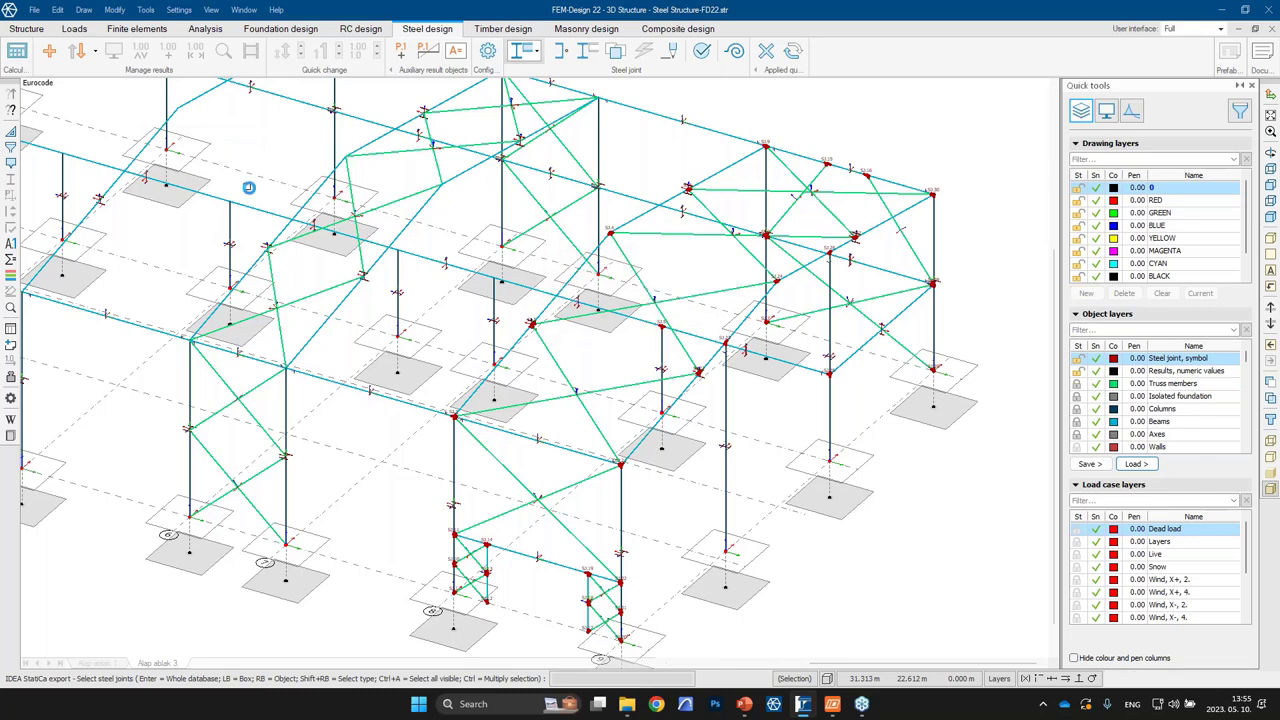
pyautogui.press('Return')
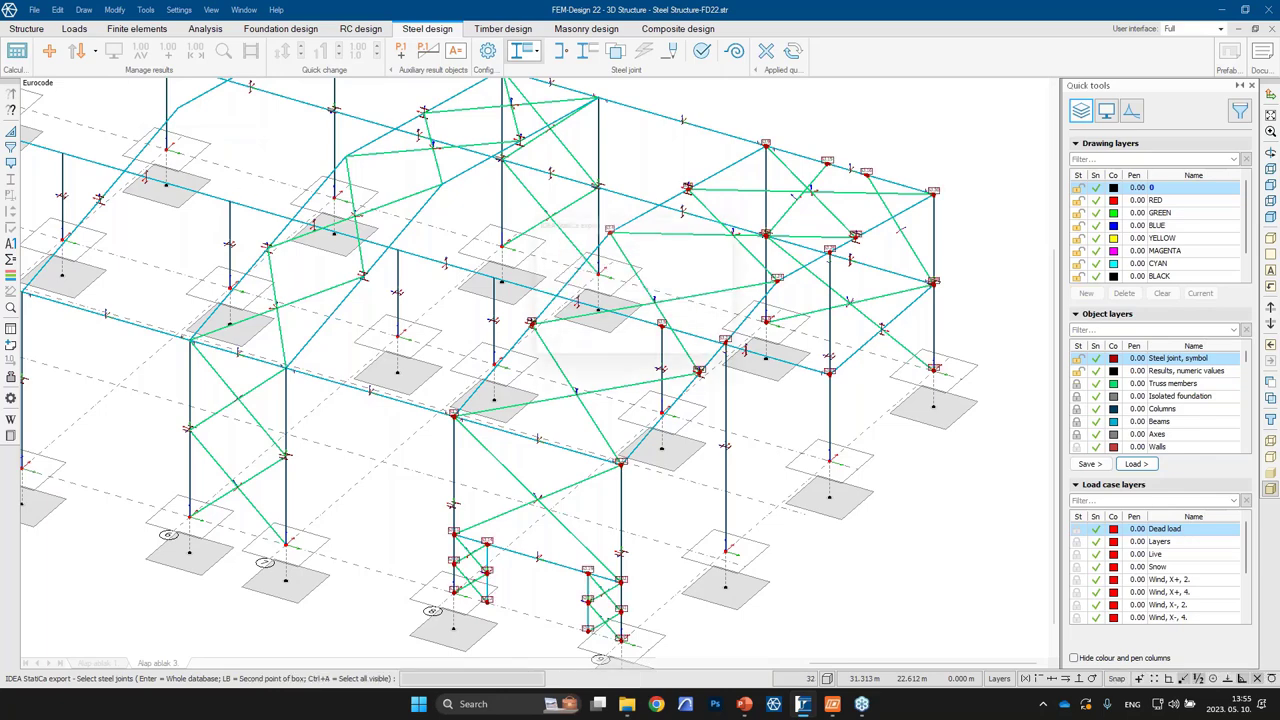
# Step: Set the export to IDEA StatiCa version 23.0 with project name 'Today'
pyautogui.click(648, 256)
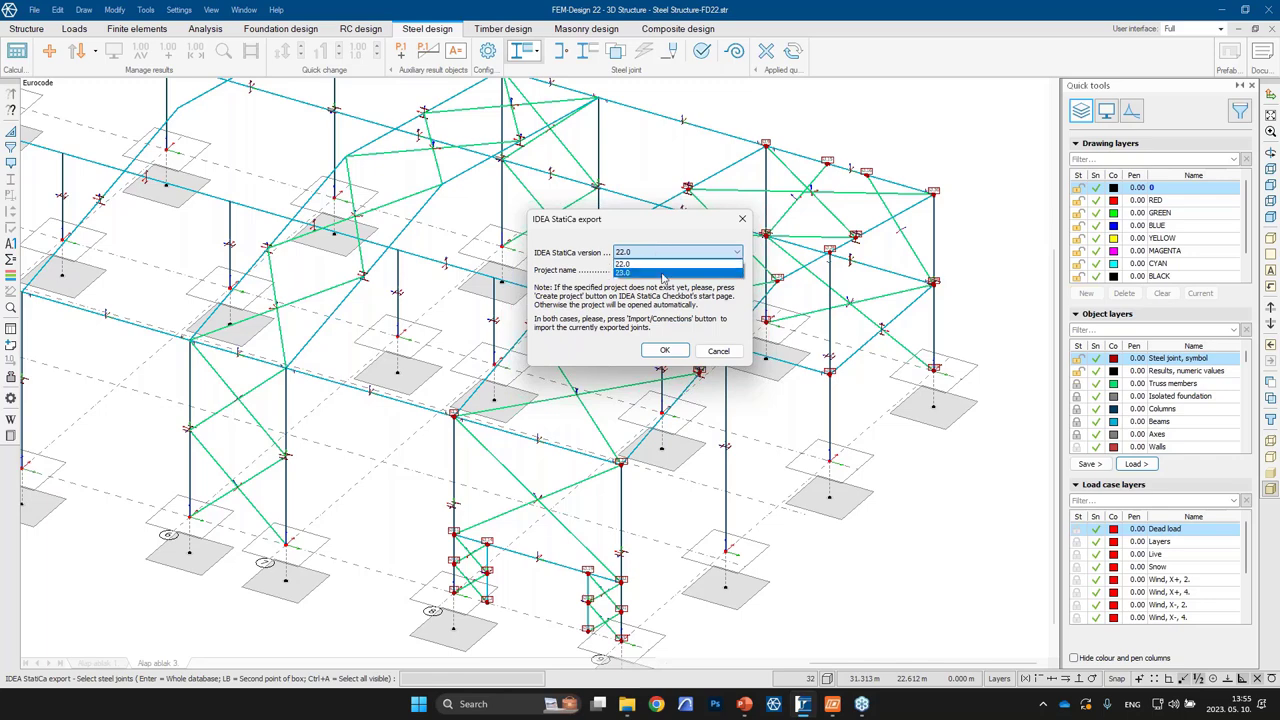
pyautogui.click(662, 273)
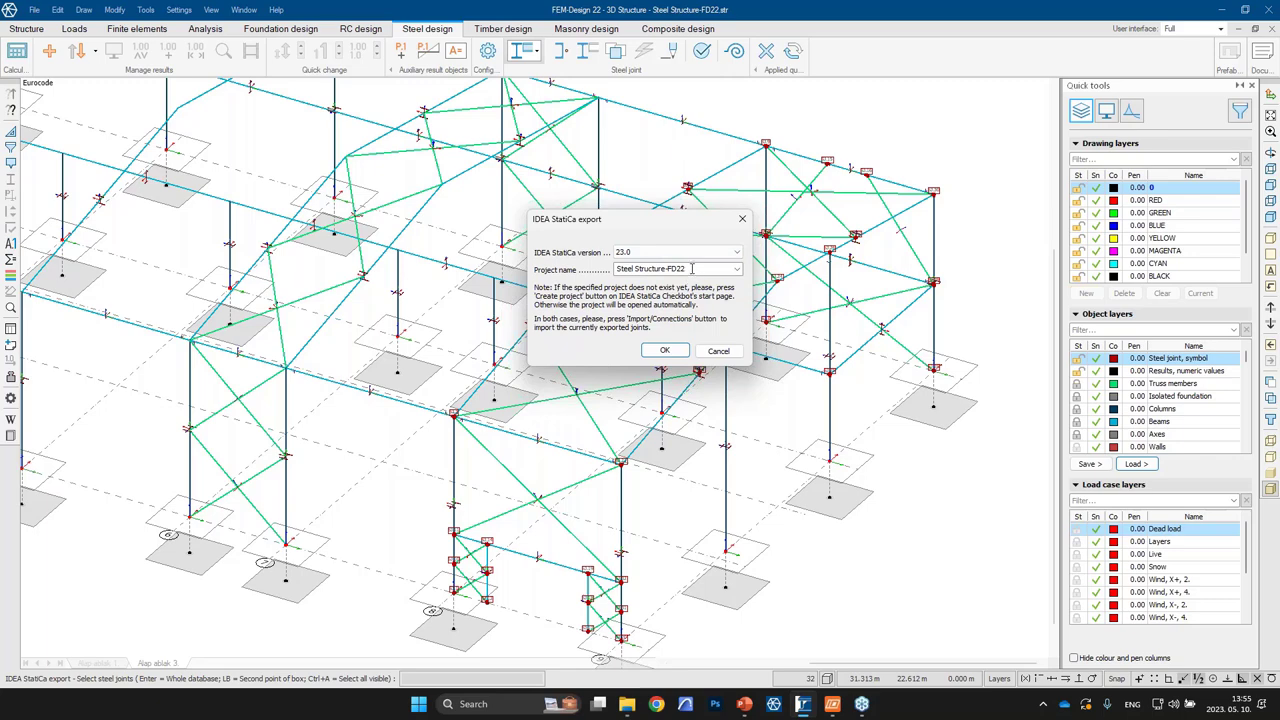
pyautogui.click(693, 268)
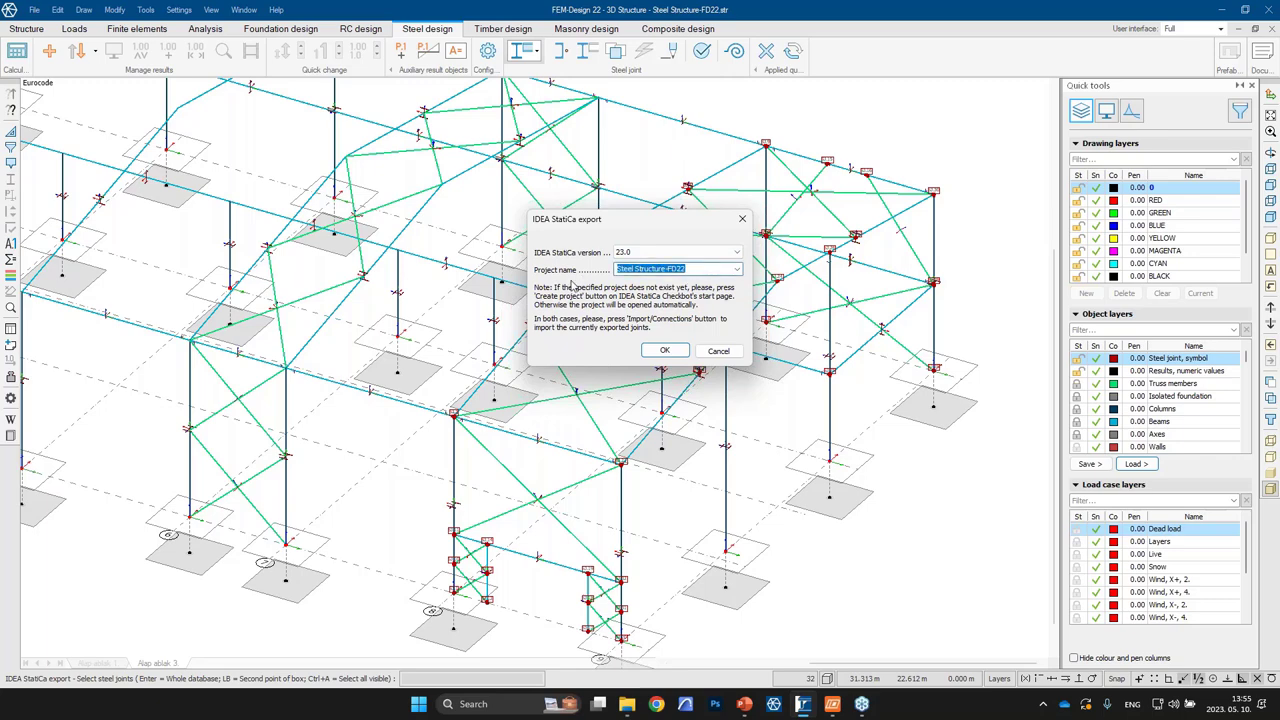
pyautogui.write('Today')
# Step: Confirm the export, create the Checkbot project IdeaStatiCa-Today, and turn on node labels
pyautogui.click(652, 354)
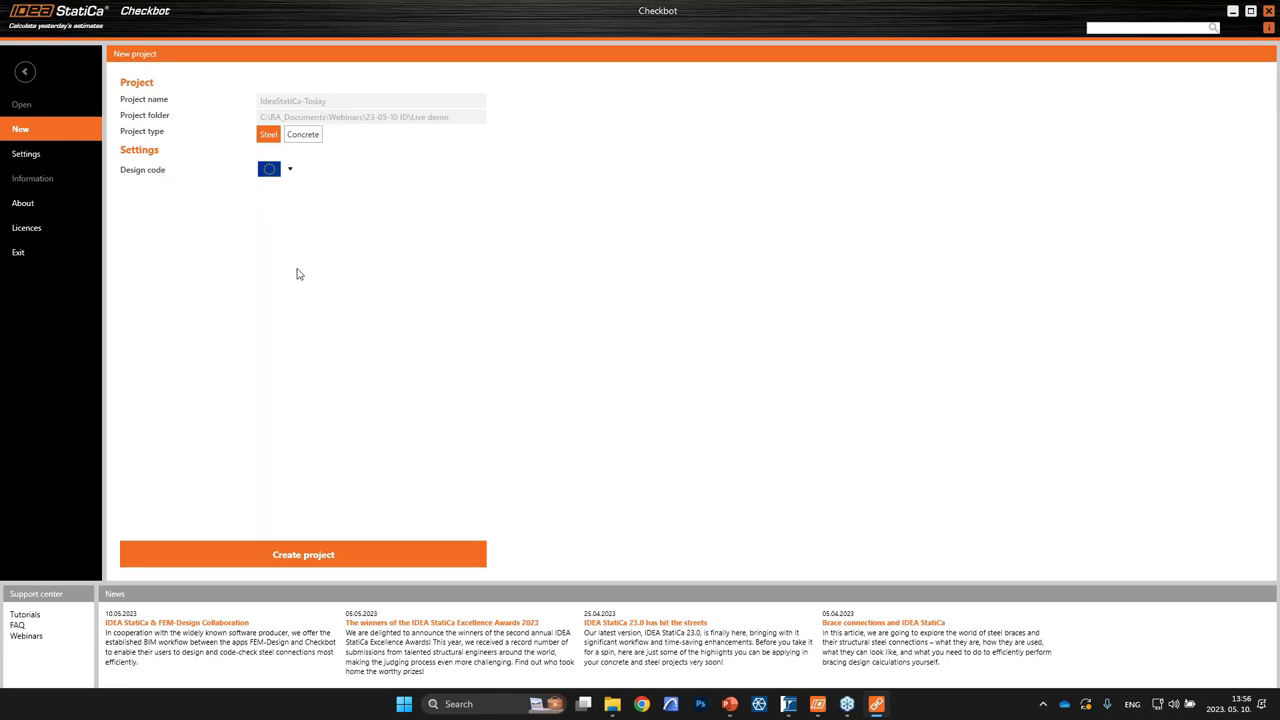
pyautogui.click(278, 558)
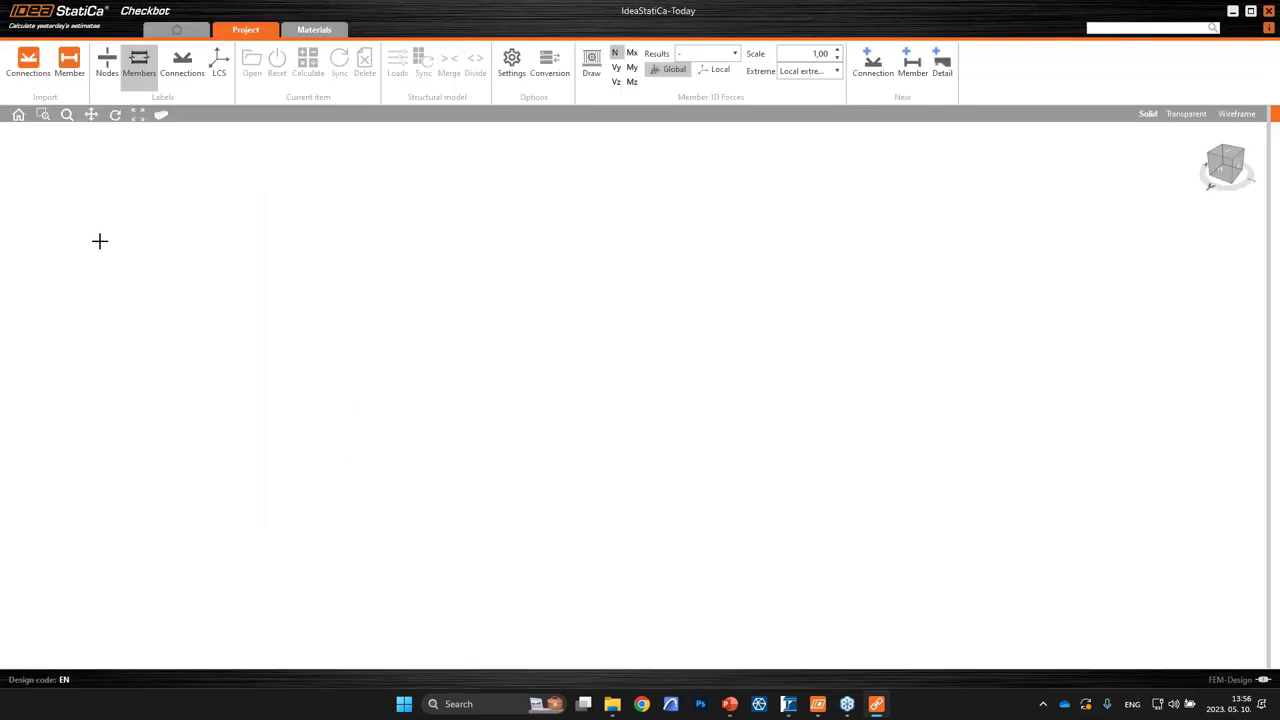
pyautogui.click(107, 62)
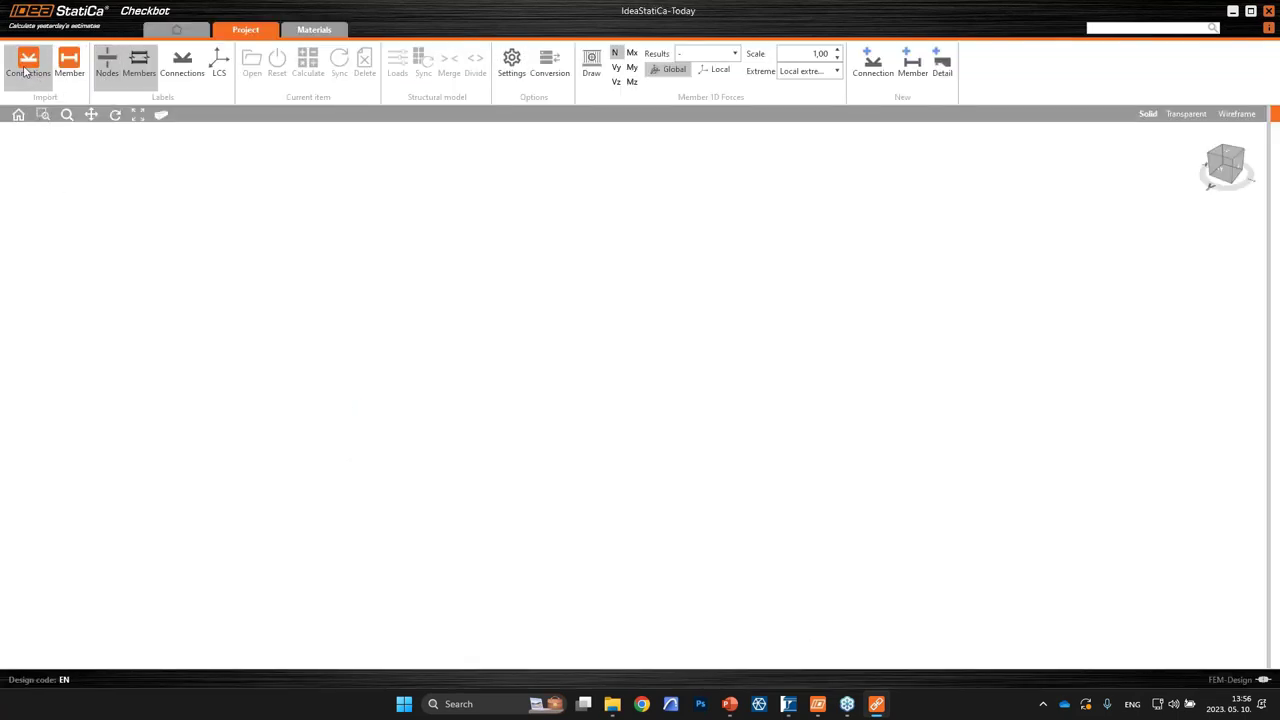
# Step: Import the exported connections and members, then show the Materials page listing cross-sections and S 235
pyautogui.click(25, 68)
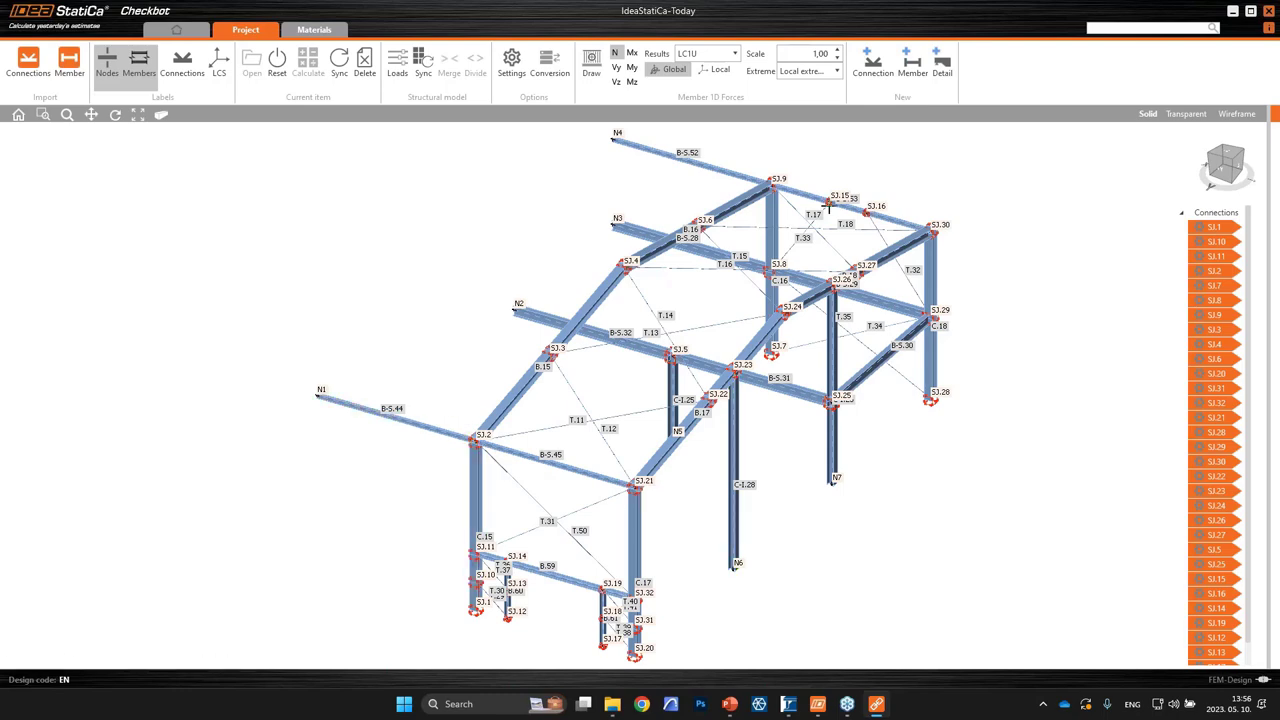
pyautogui.scroll(5, 749, 451)
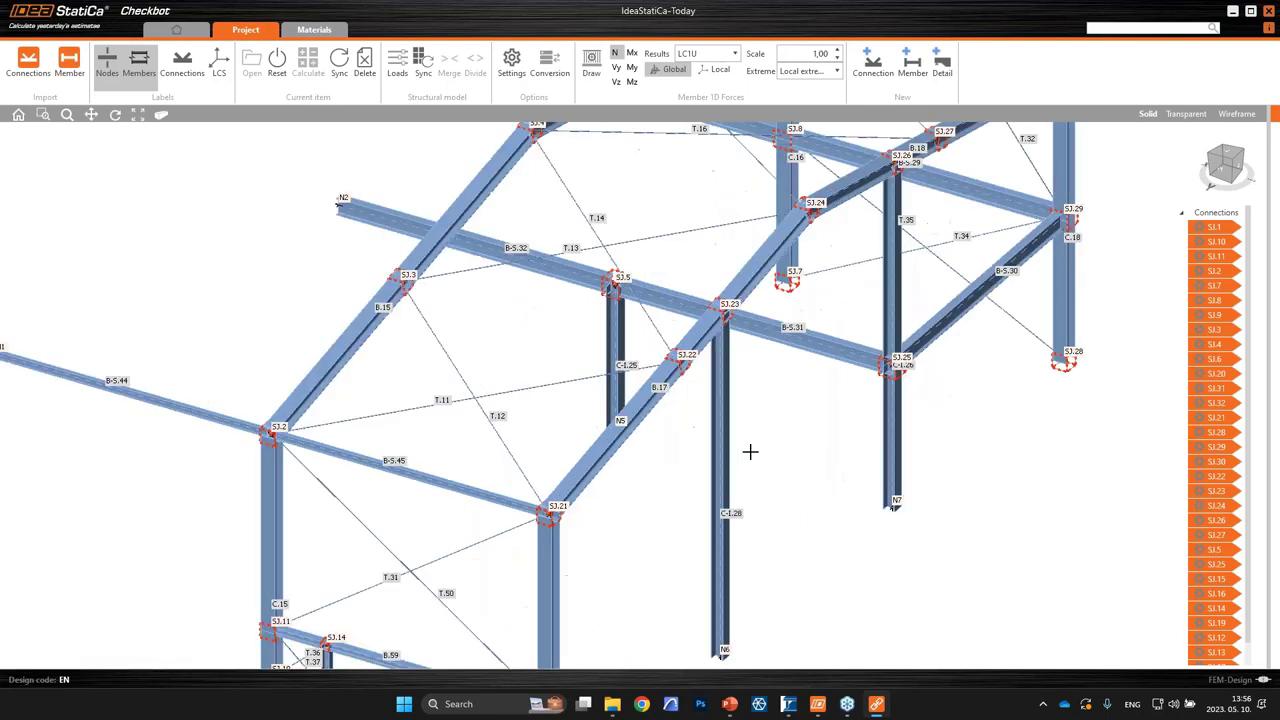
pyautogui.scroll(-2, 757, 430)
pyautogui.scroll(3, 676, 232)
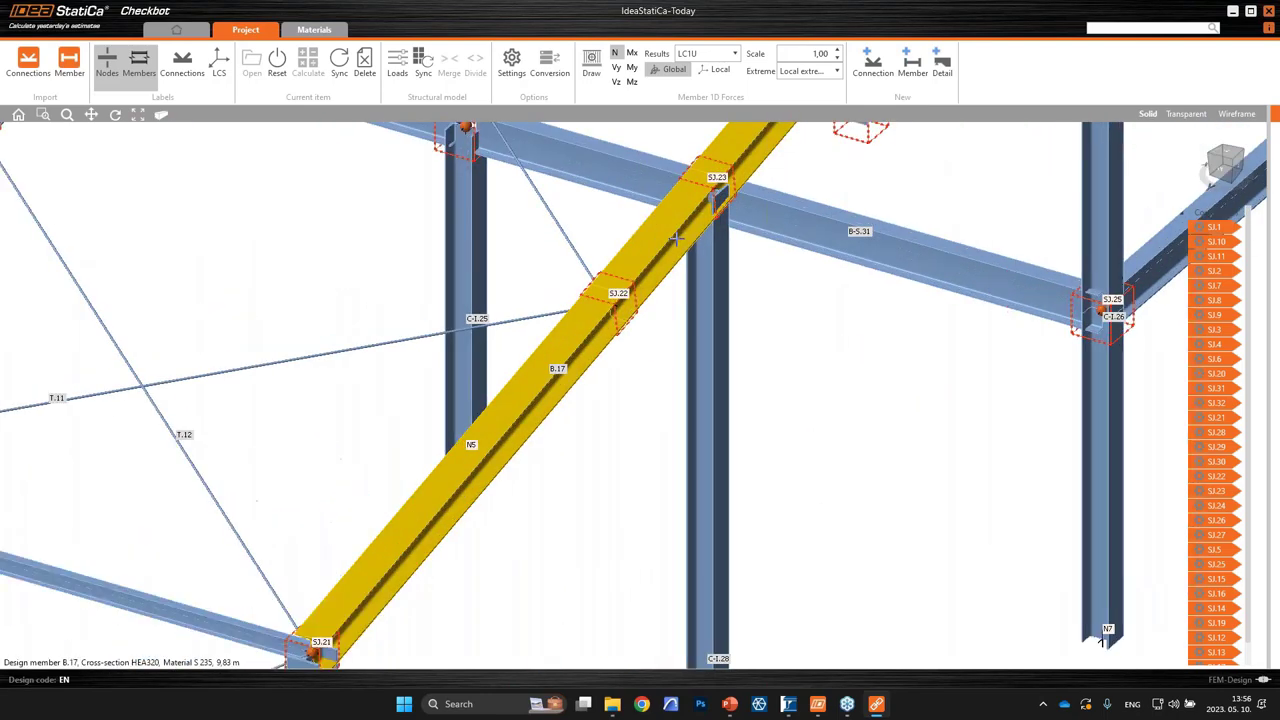
pyautogui.scroll(-4, 690, 255)
pyautogui.click(313, 34)
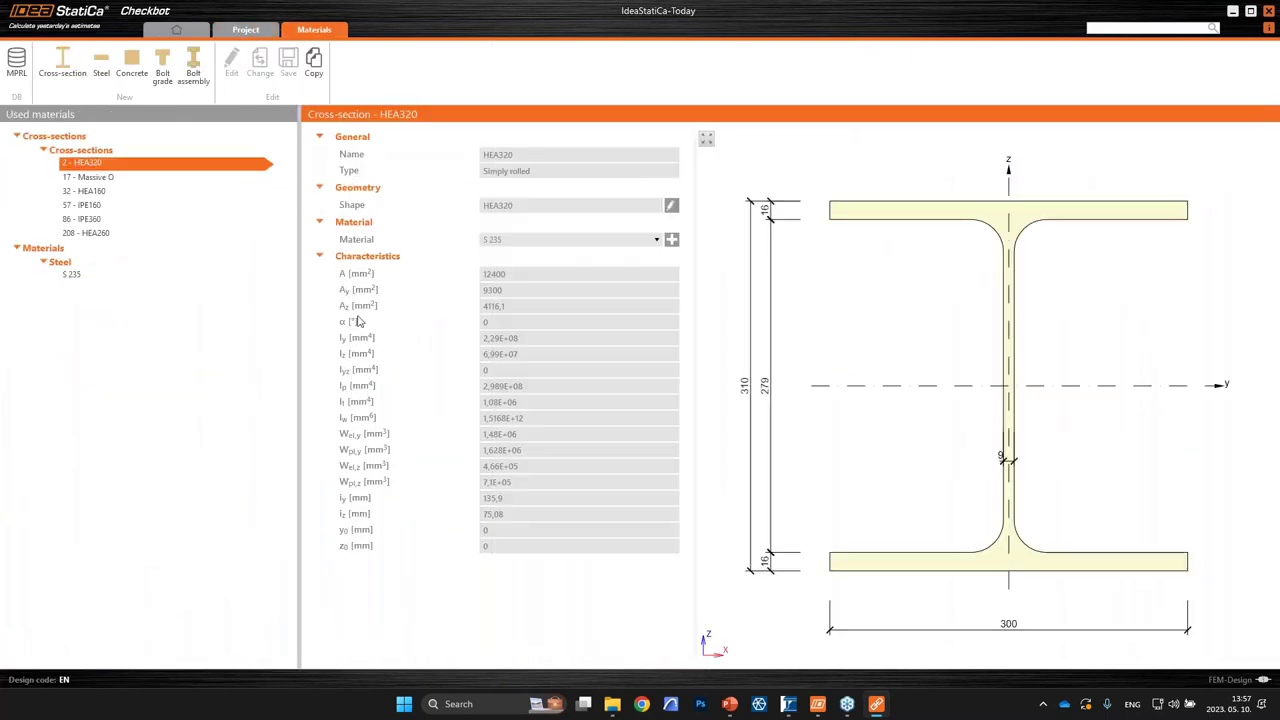
# Step: Review the Massive O, HEA160 and IPE360 sections and S 235 steel, then return to Project
pyautogui.click(90, 176)
pyautogui.click(90, 190)
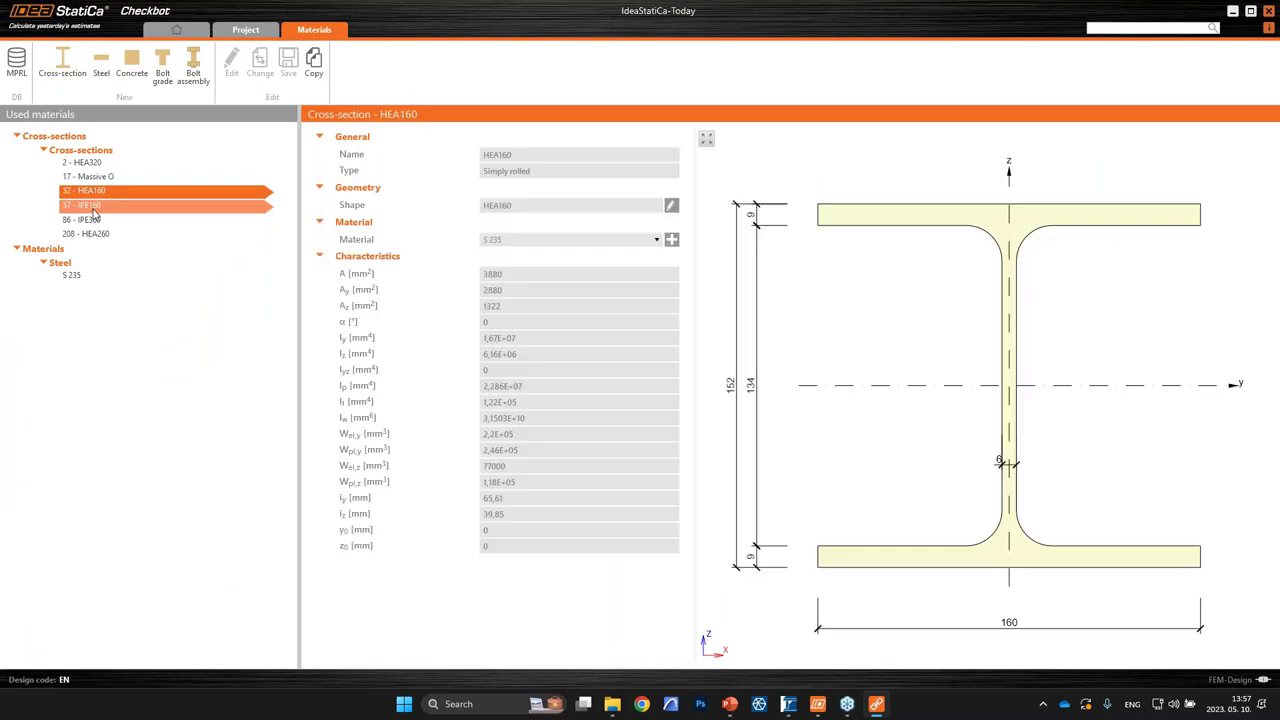
pyautogui.click(95, 218)
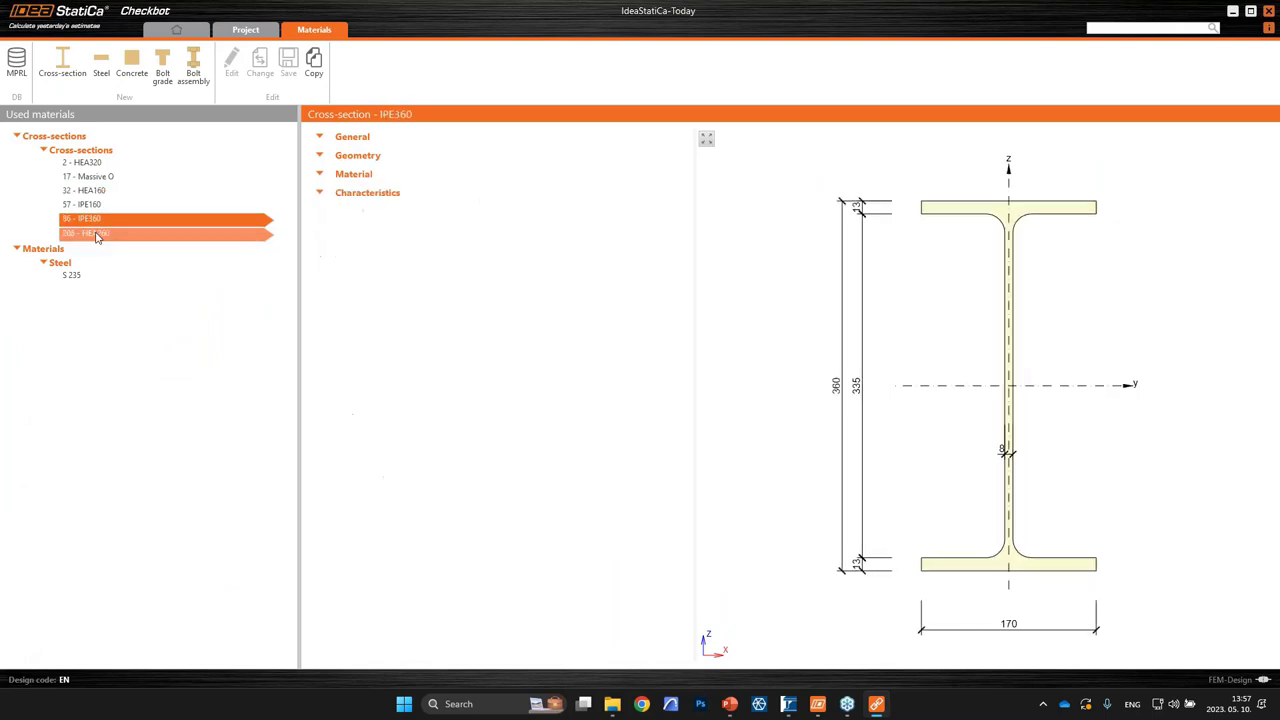
pyautogui.click(74, 280)
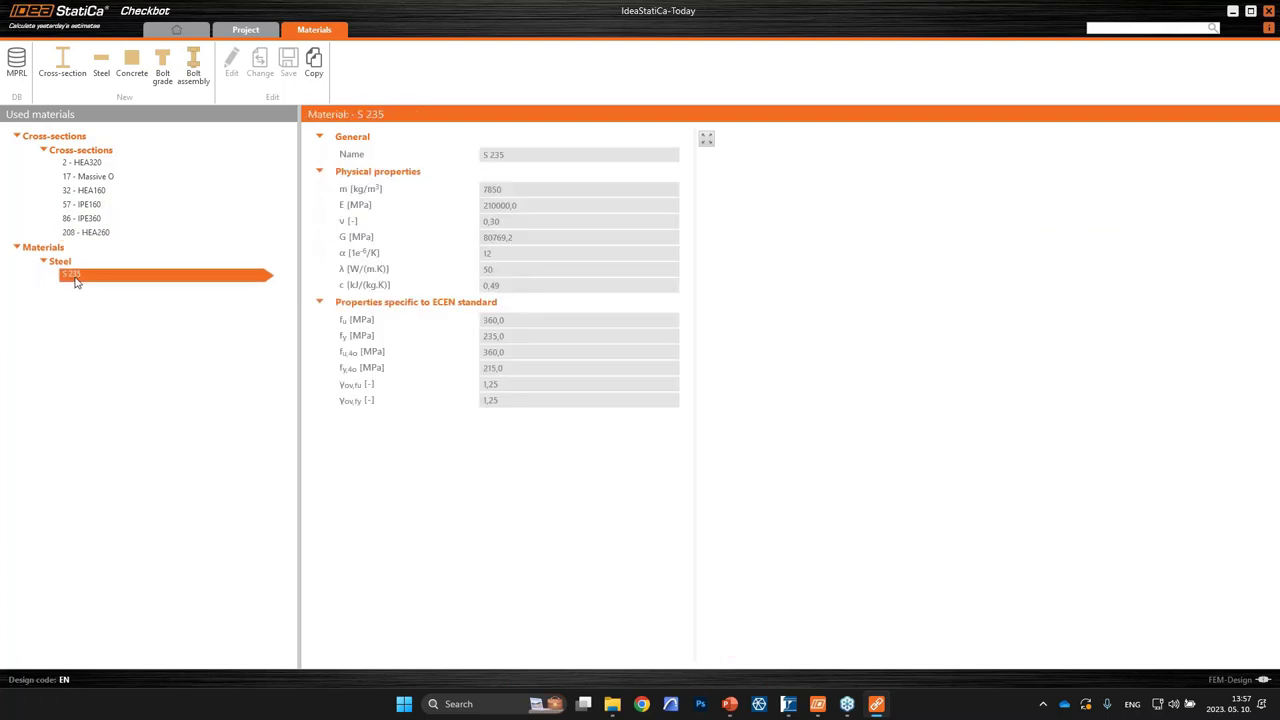
pyautogui.click(243, 30)
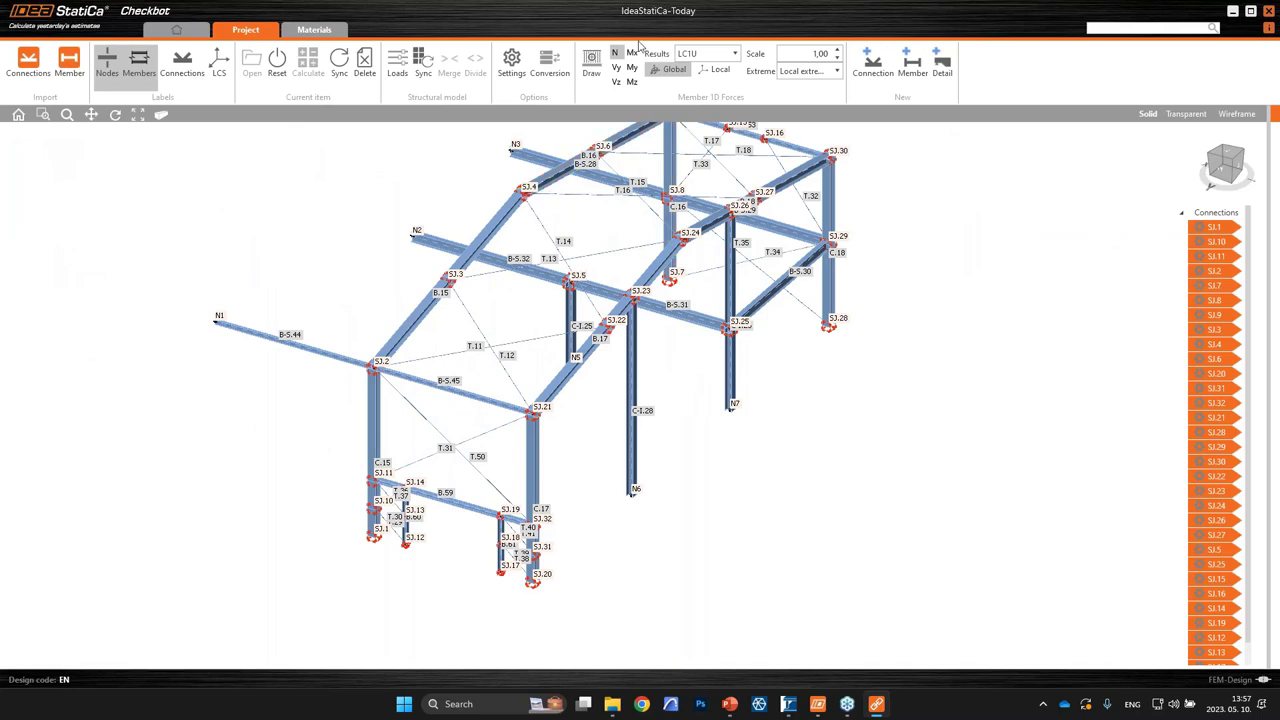
# Step: Draw My moment diagrams on the wireframe model at scale 3,50, window snapped right
pyautogui.click(592, 63)
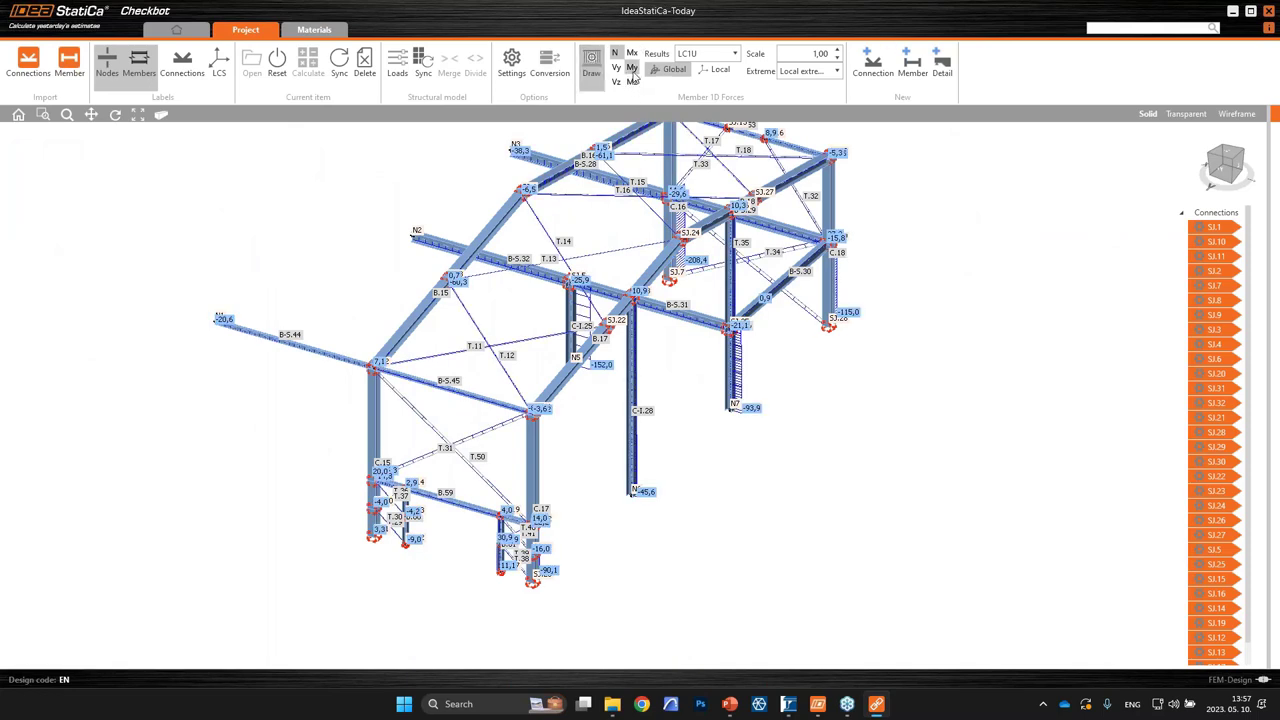
pyautogui.click(632, 68)
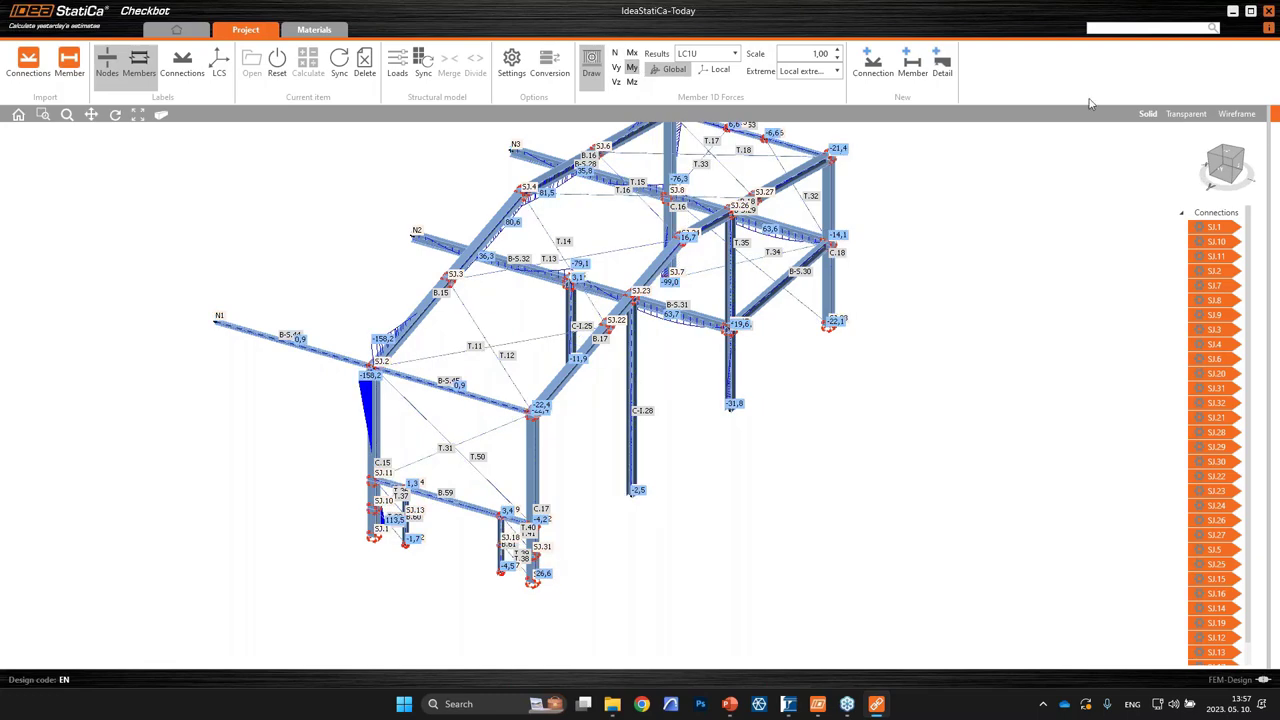
pyautogui.click(1238, 115)
pyautogui.click(838, 52)
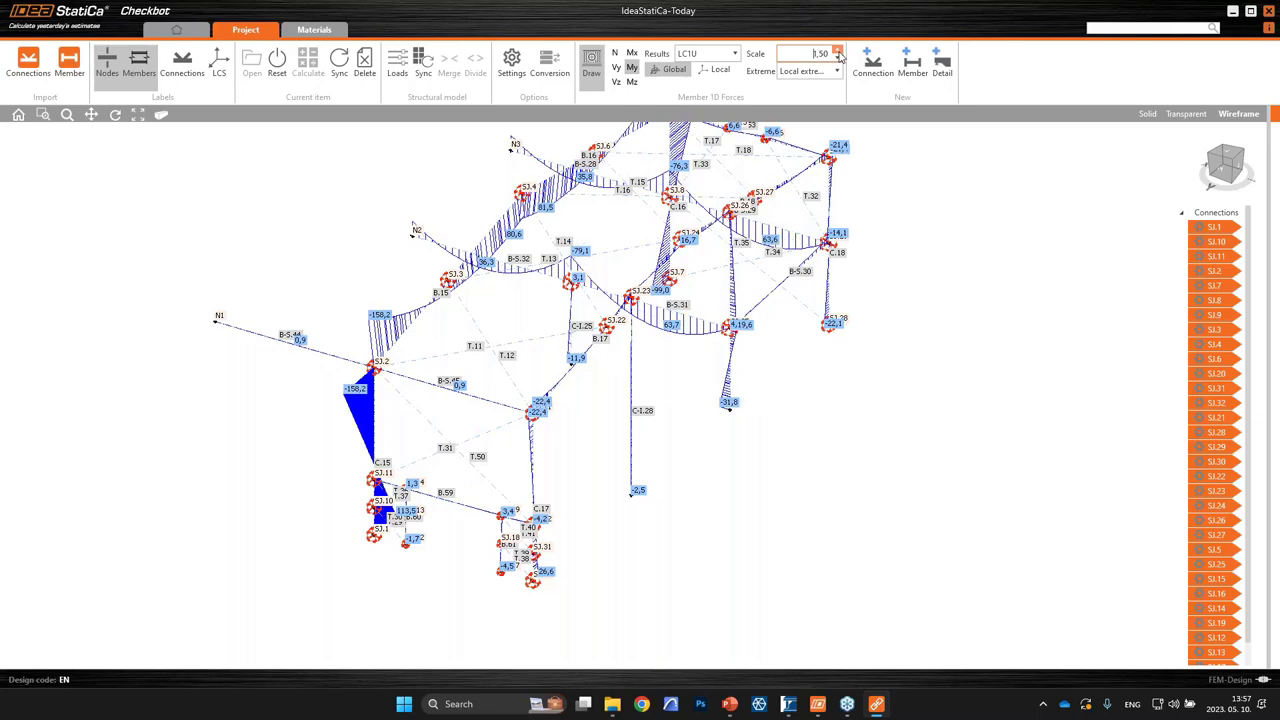
pyautogui.click(838, 52)
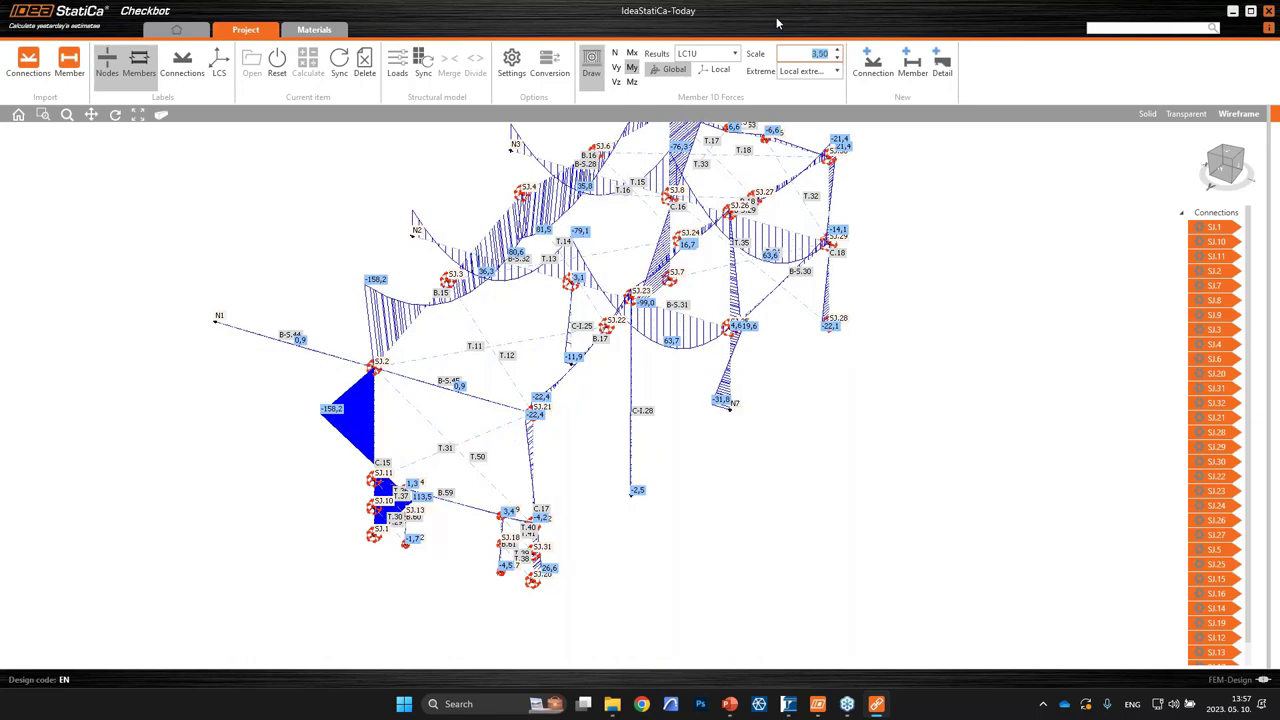
pyautogui.moveTo(776, 16); pyautogui.dragTo(1265, 138)
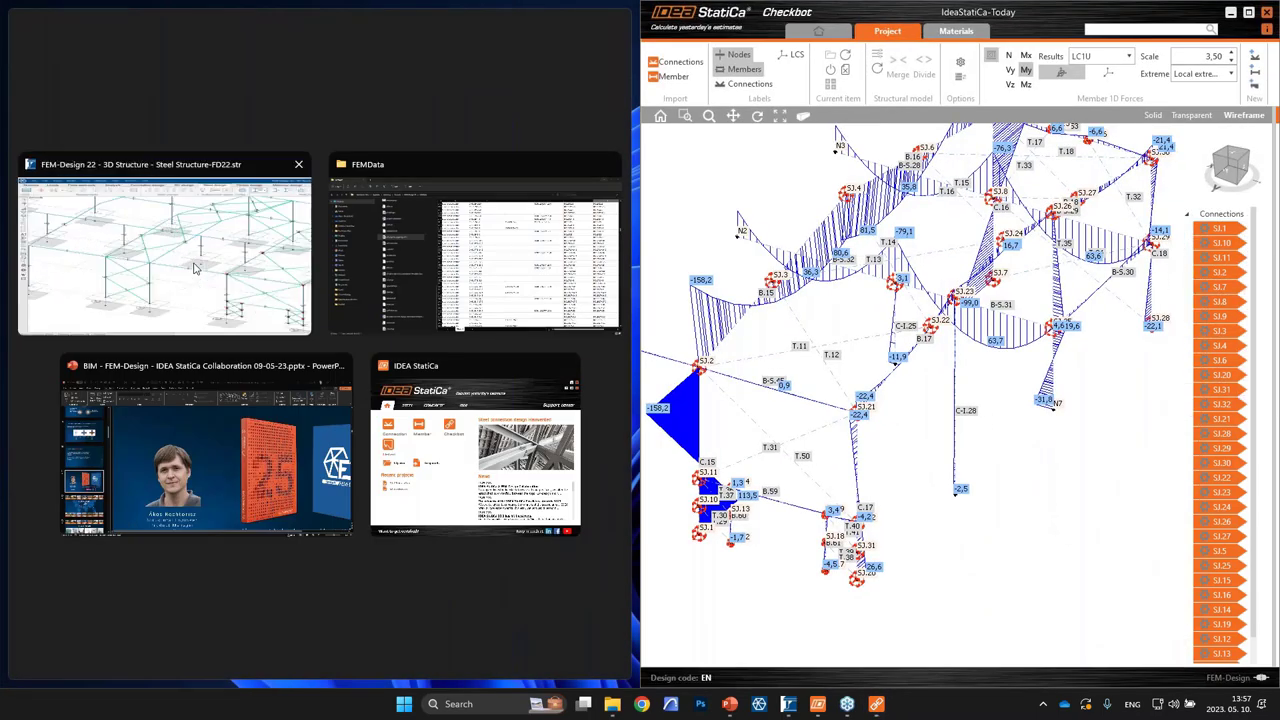
# Step: Snap FEM-Design to the left half and display steel bar utilization as a colour palette
pyautogui.click(164, 245)
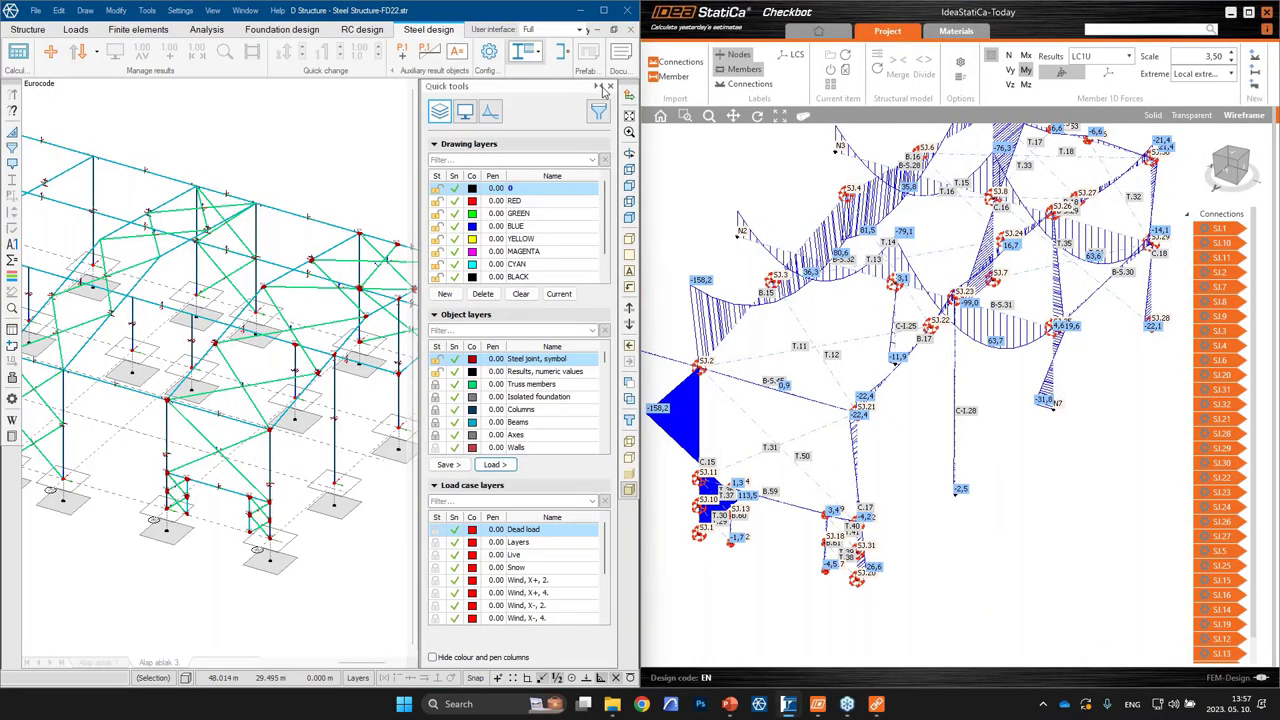
pyautogui.click(604, 92)
pyautogui.scroll(2, 600, 300)
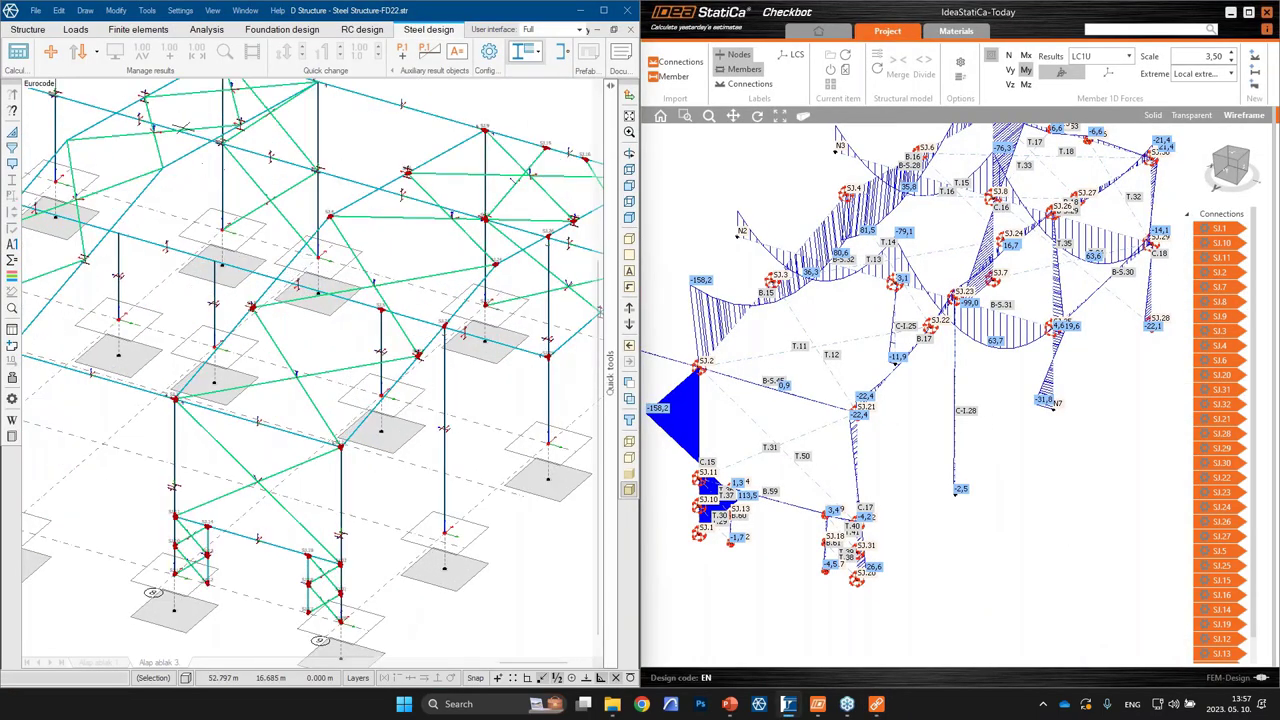
pyautogui.click(95, 55)
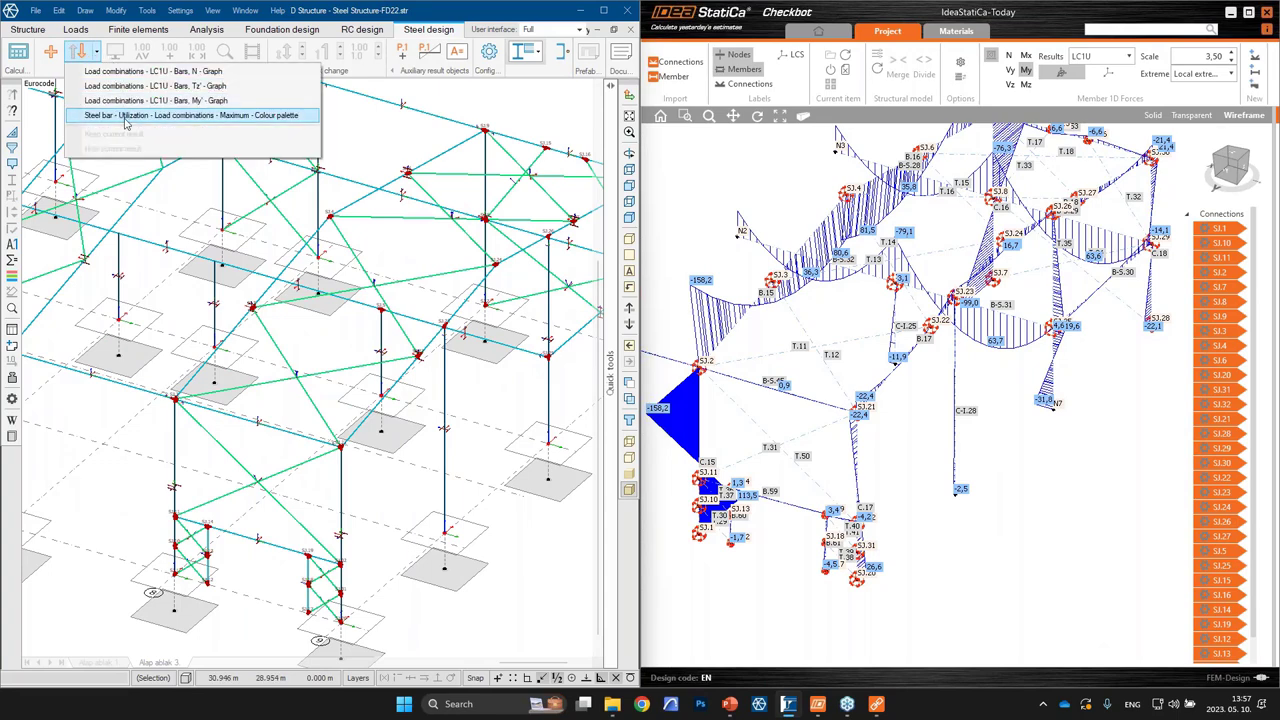
pyautogui.click(125, 116)
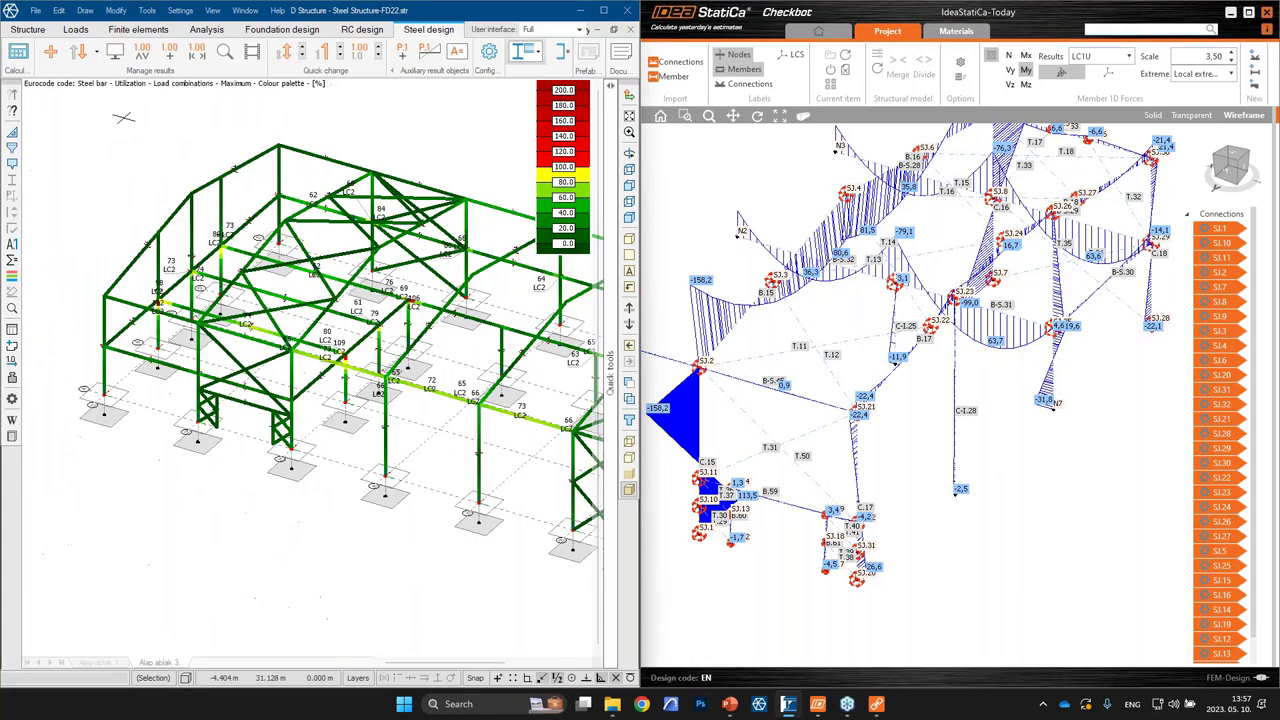
pyautogui.scroll(2, 420, 316)
pyautogui.scroll(3, 488, 357)
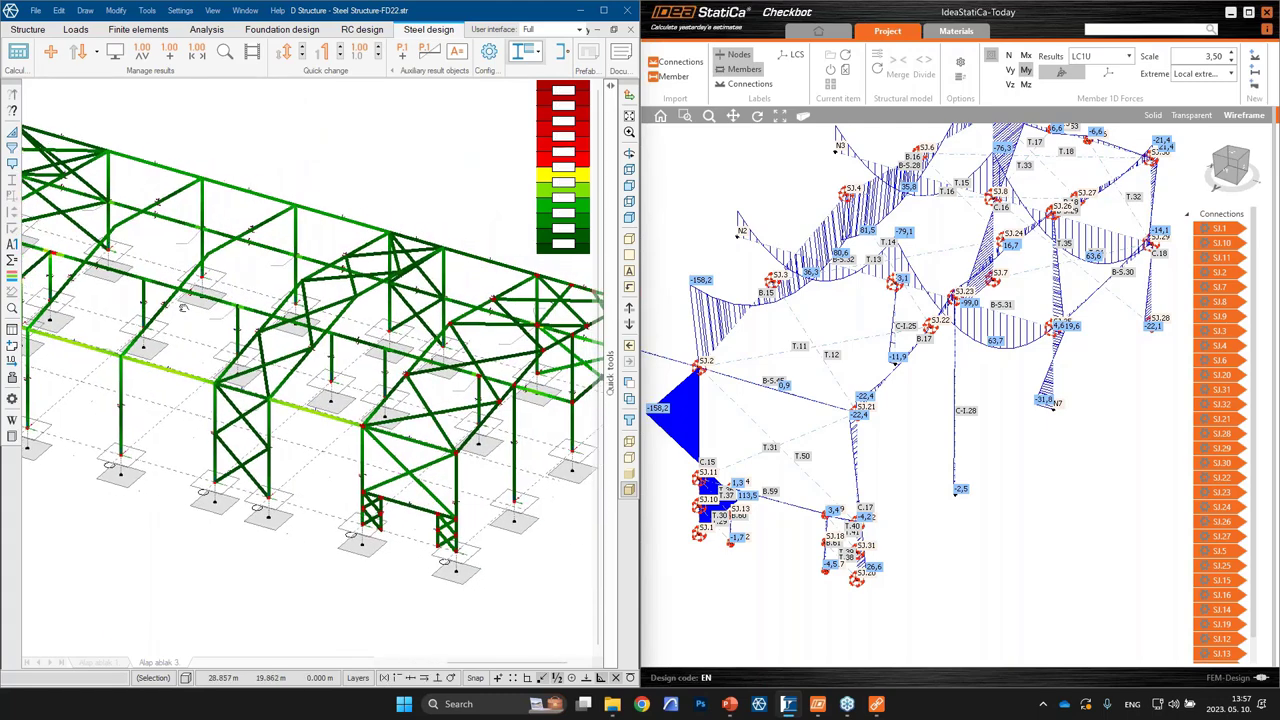
pyautogui.scroll(1, 493, 353)
pyautogui.moveTo(493, 353); pyautogui.dragTo(351, 328, button='middle')
# Step: Show LC1U My' bar moment diagrams and zoom both views to joint SJ.21
pyautogui.click(96, 52)
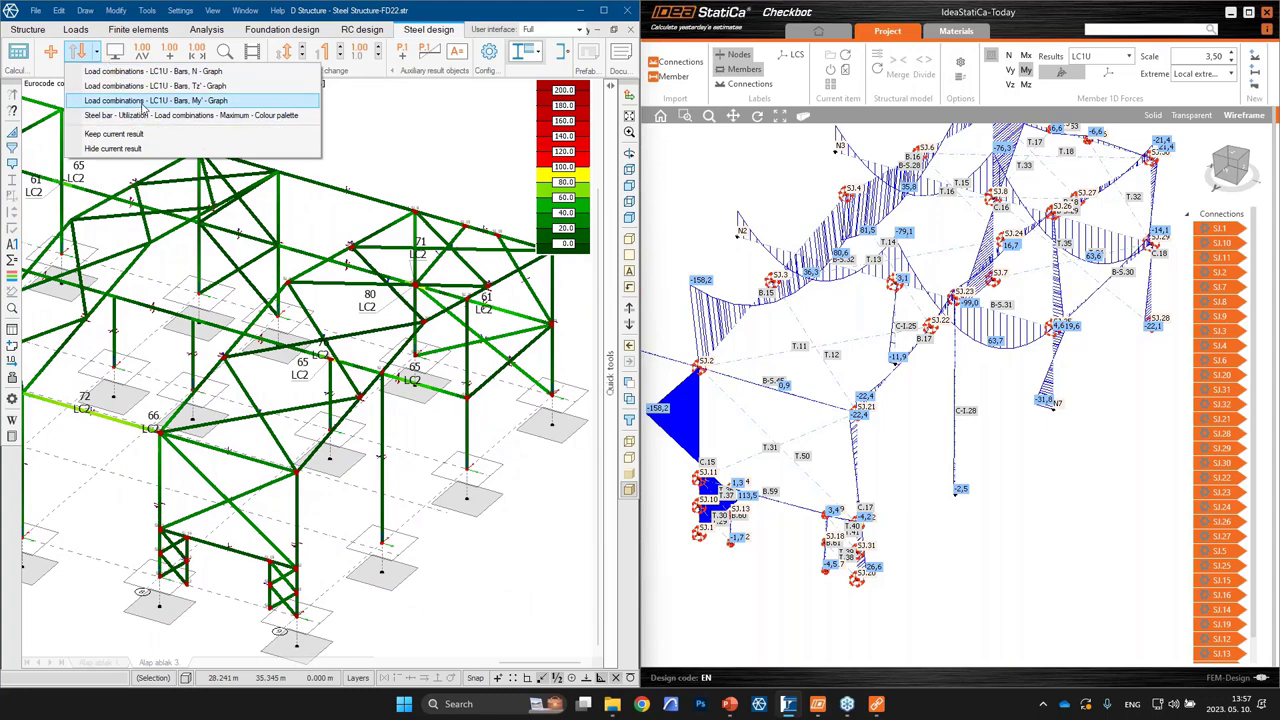
pyautogui.click(150, 100)
pyautogui.scroll(2, 228, 332)
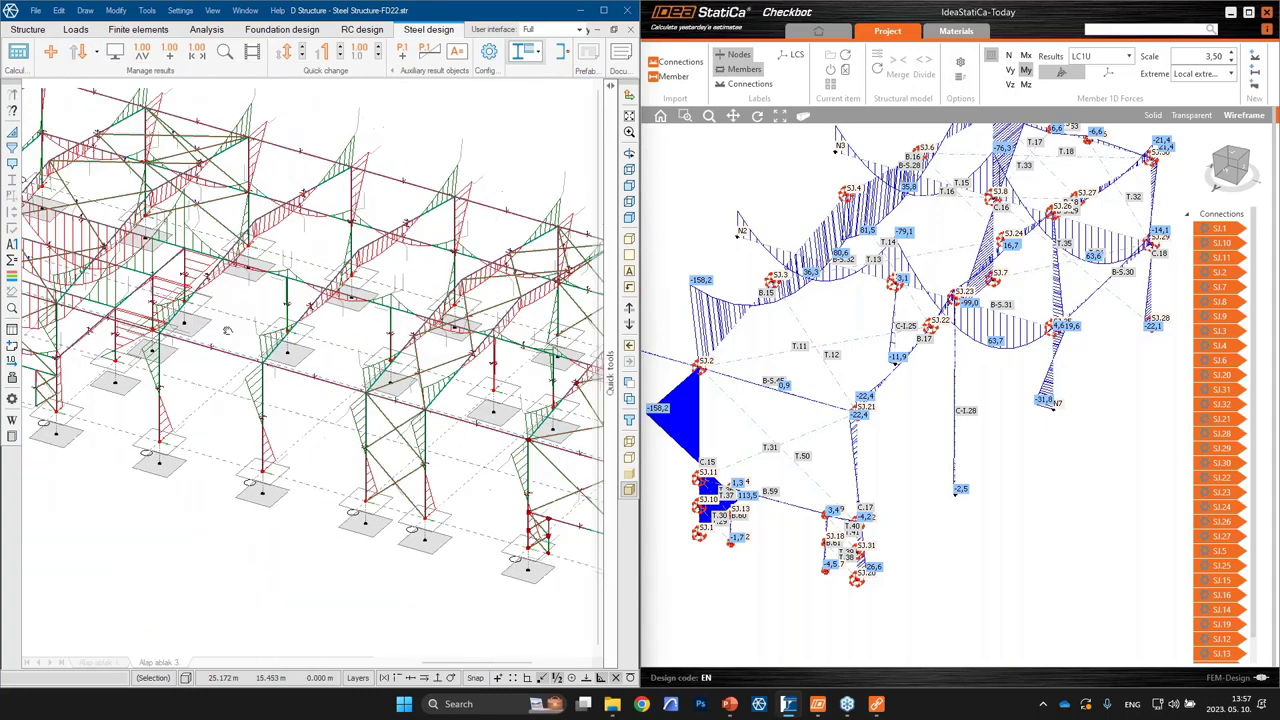
pyautogui.scroll(3, 228, 332)
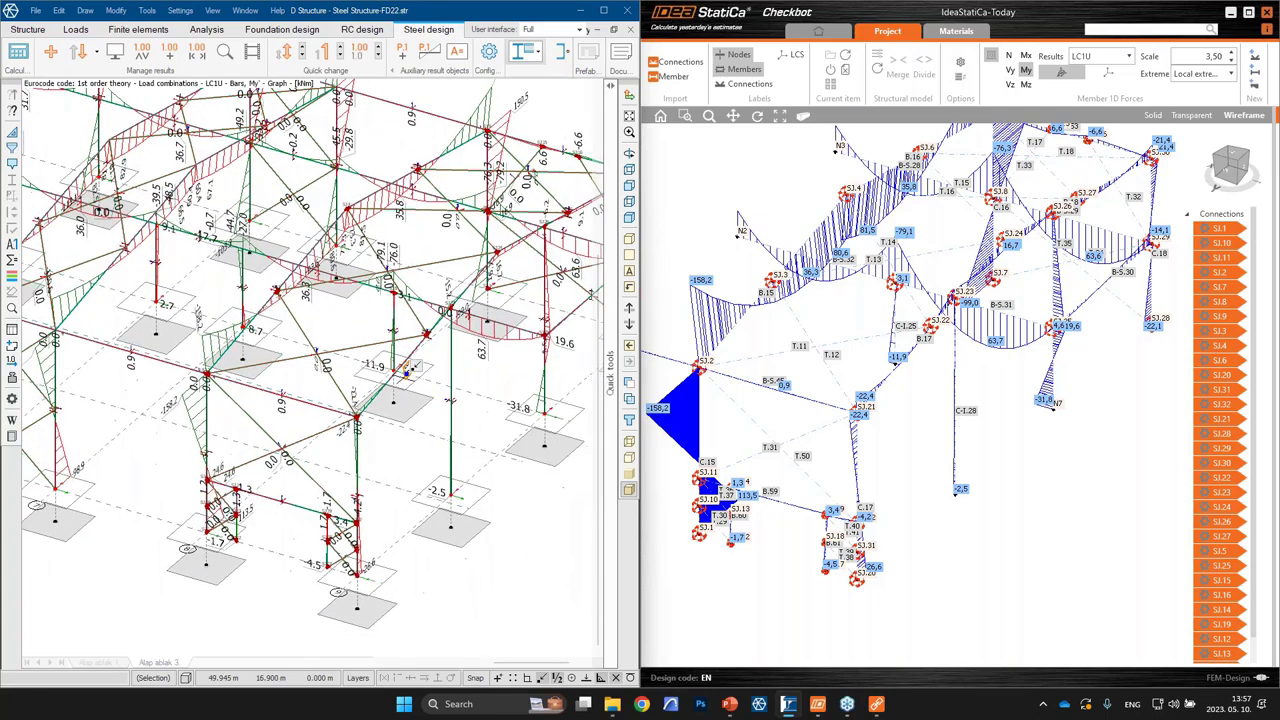
pyautogui.scroll(4, 405, 370)
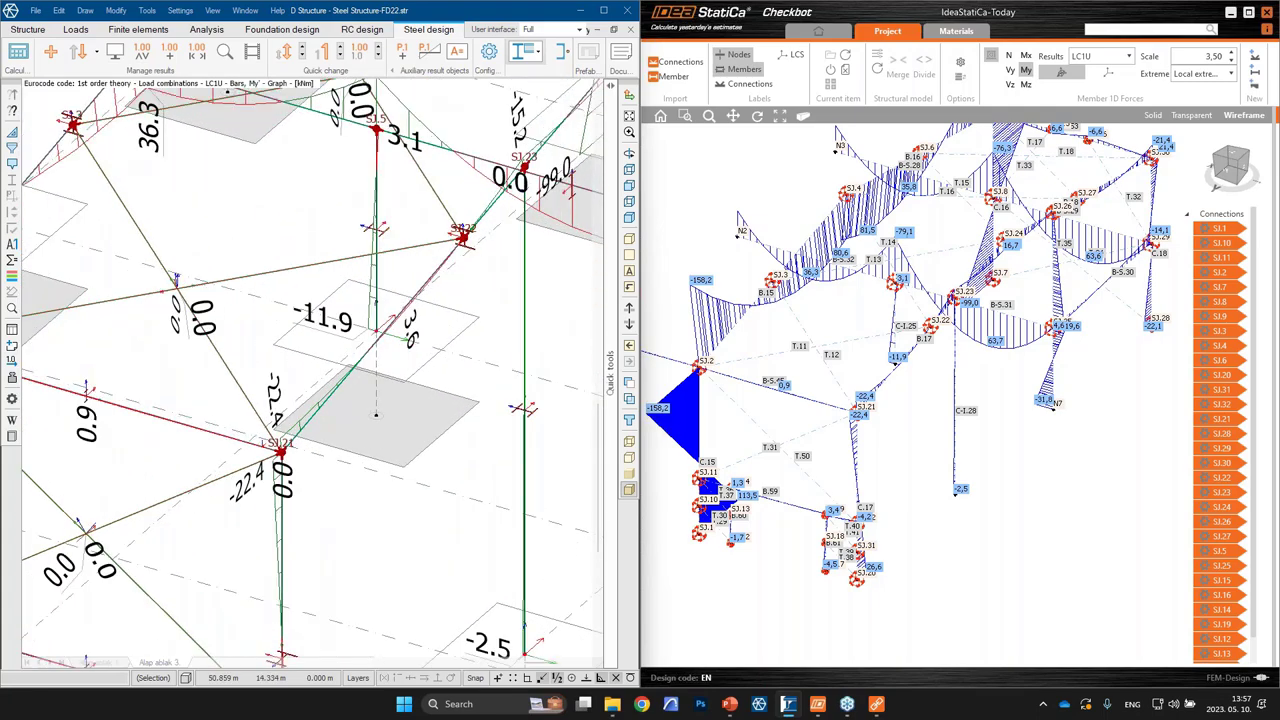
pyautogui.scroll(3, 352, 466)
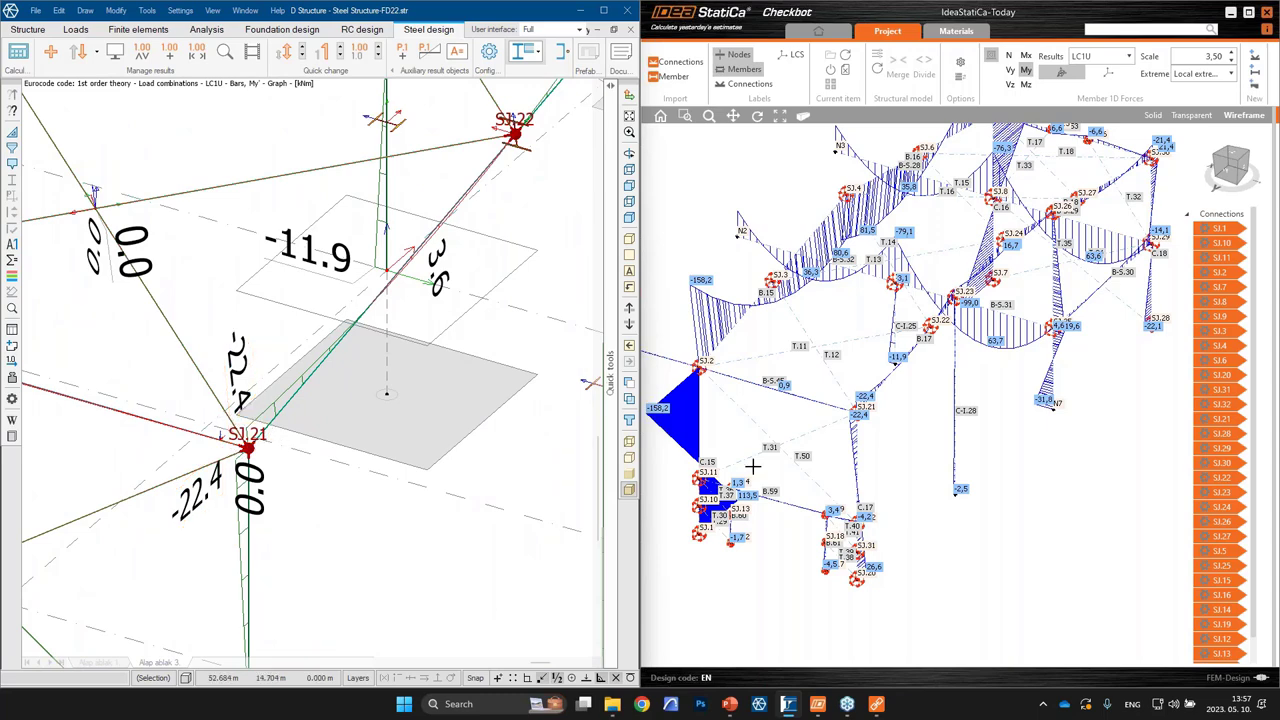
pyautogui.scroll(5, 903, 420)
pyautogui.scroll(2, 912, 422)
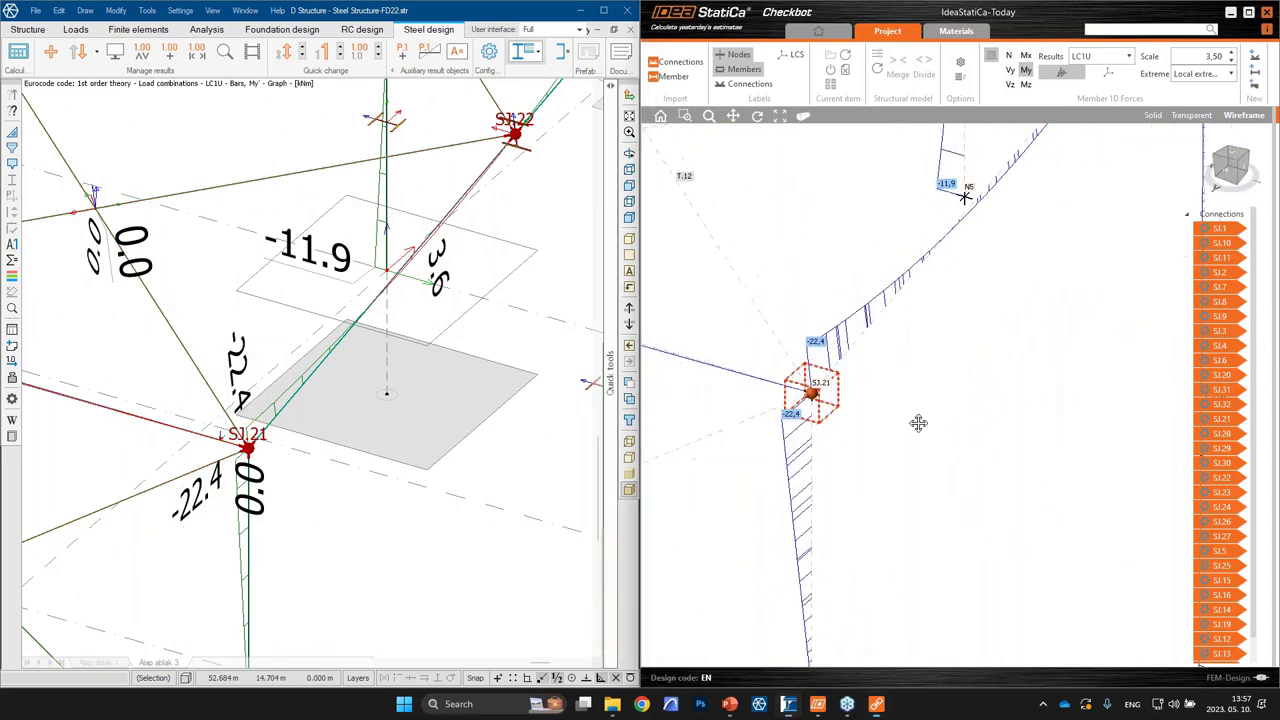
pyautogui.moveTo(920, 423); pyautogui.dragTo(1037, 451, button='middle')
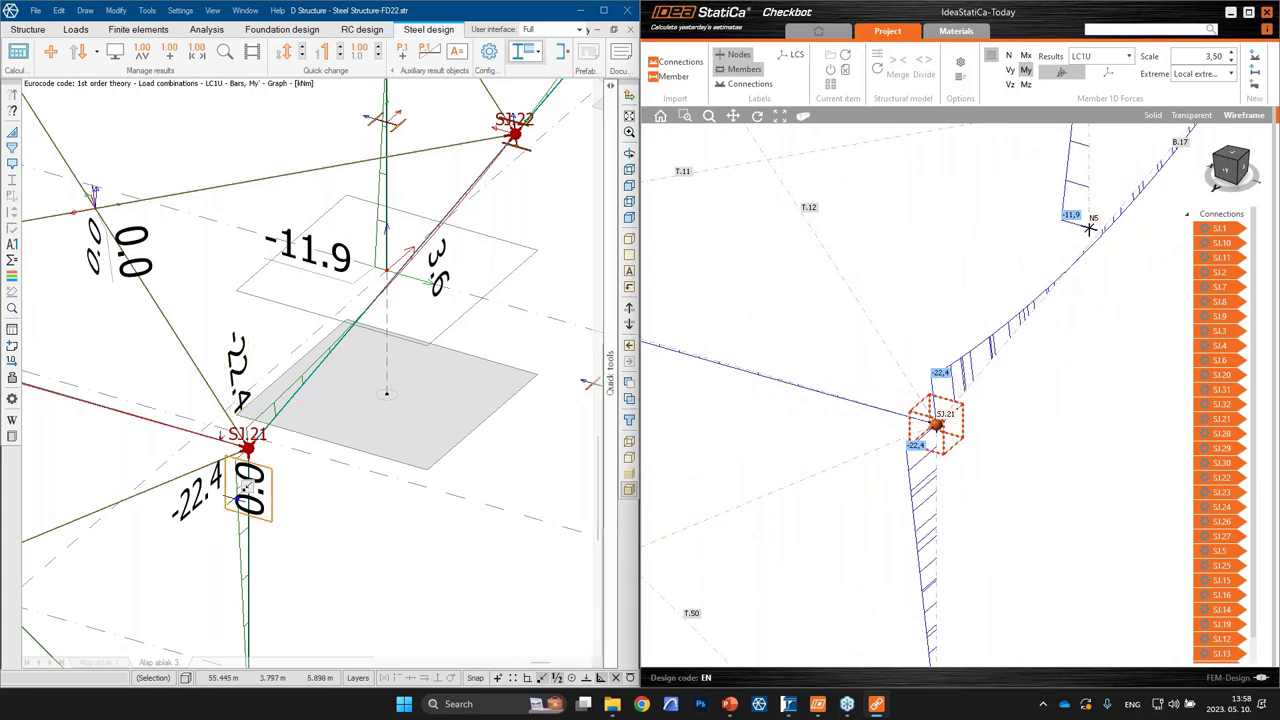
pyautogui.scroll(-3, 428, 398)
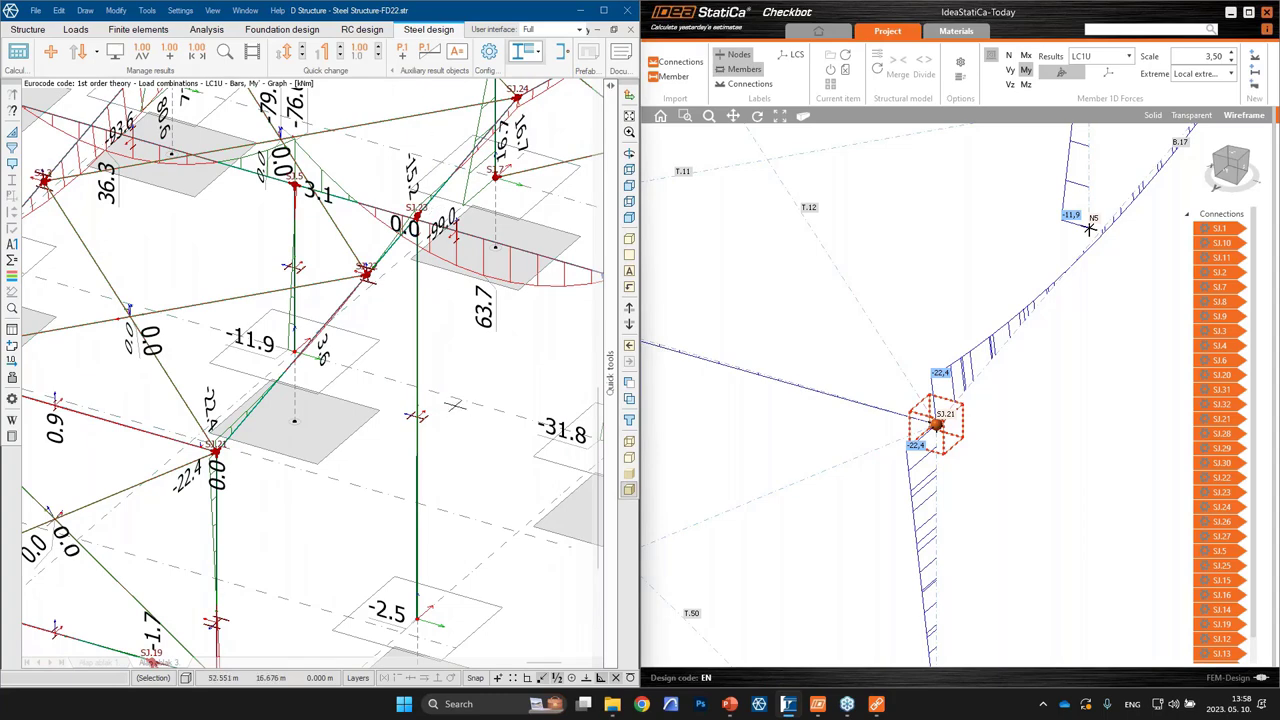
pyautogui.scroll(1, 462, 436)
pyautogui.moveTo(458, 440); pyautogui.dragTo(448, 381, button='middle')
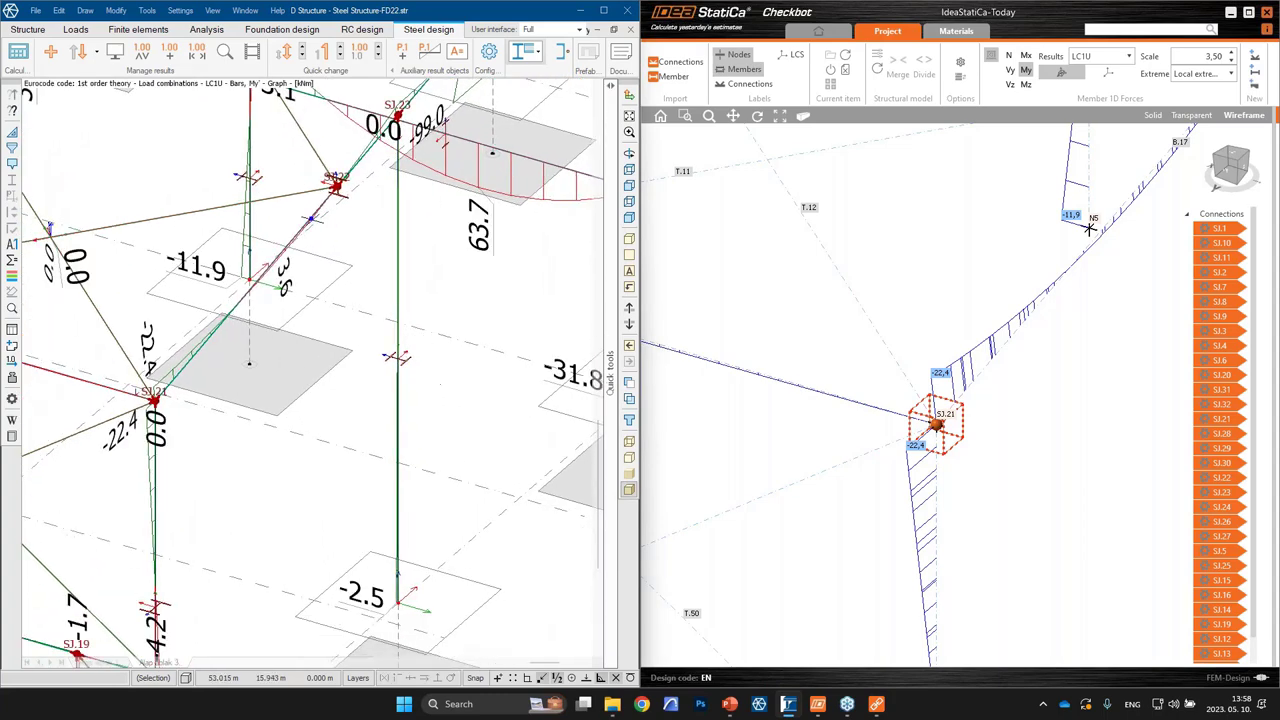
# Step: Back in the structural view, load the 04 Steel Structure layer set
pyautogui.click(39, 32)
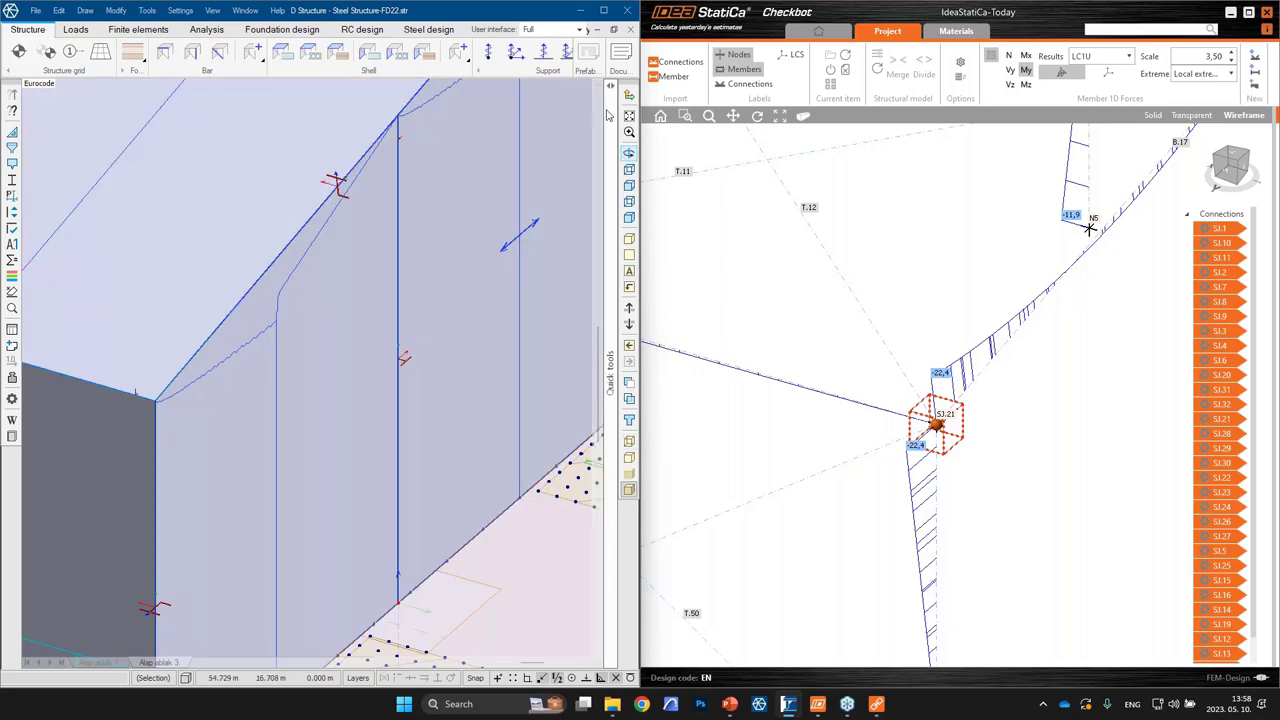
pyautogui.click(609, 372)
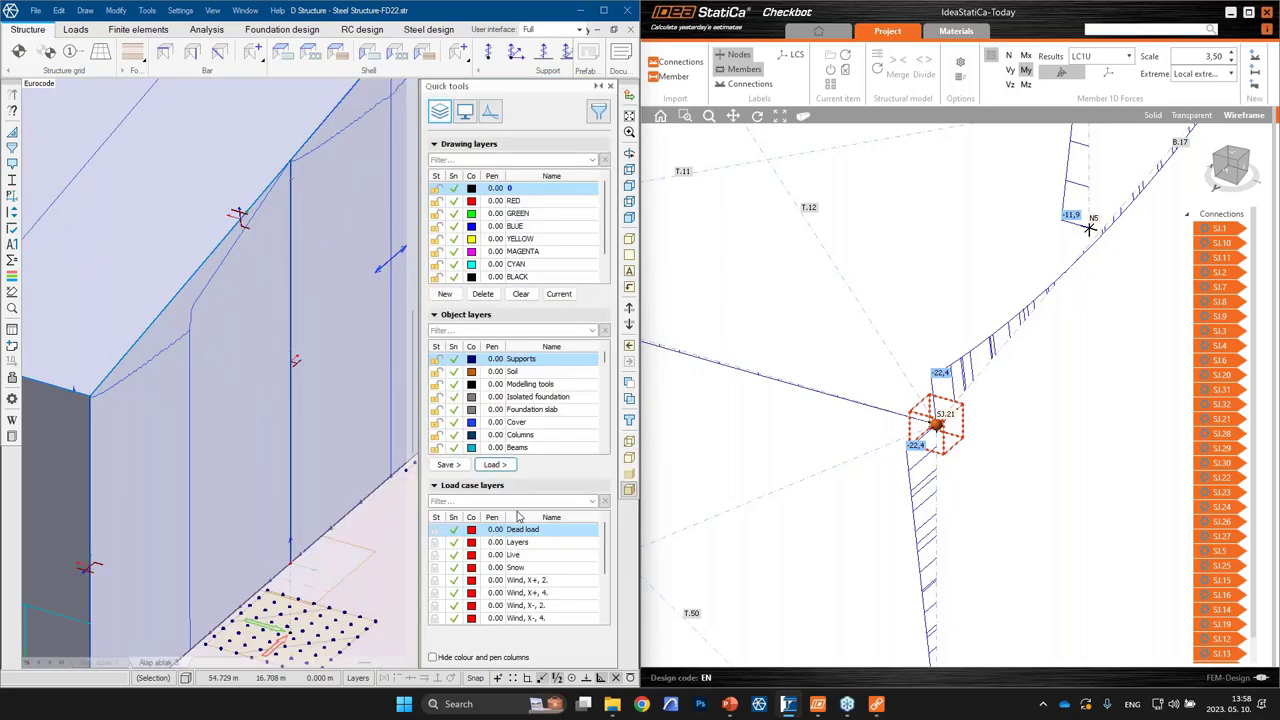
pyautogui.click(503, 465)
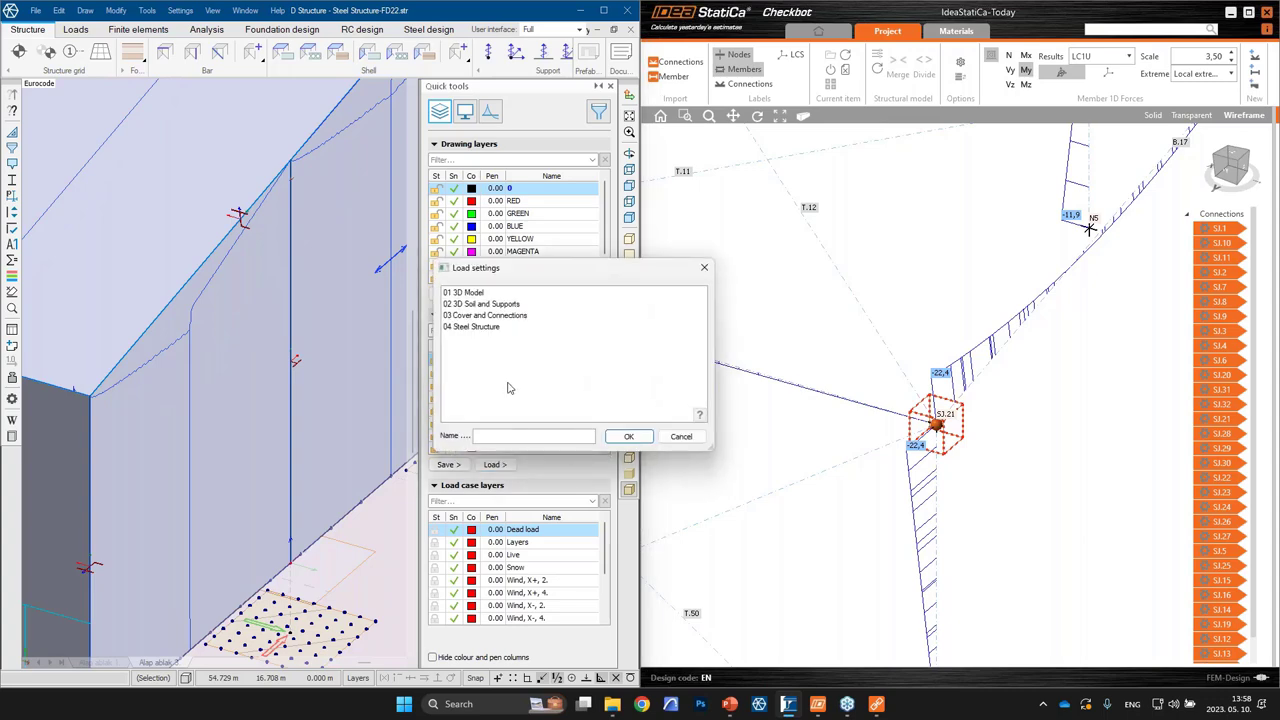
pyautogui.click(491, 329)
pyautogui.click(628, 436)
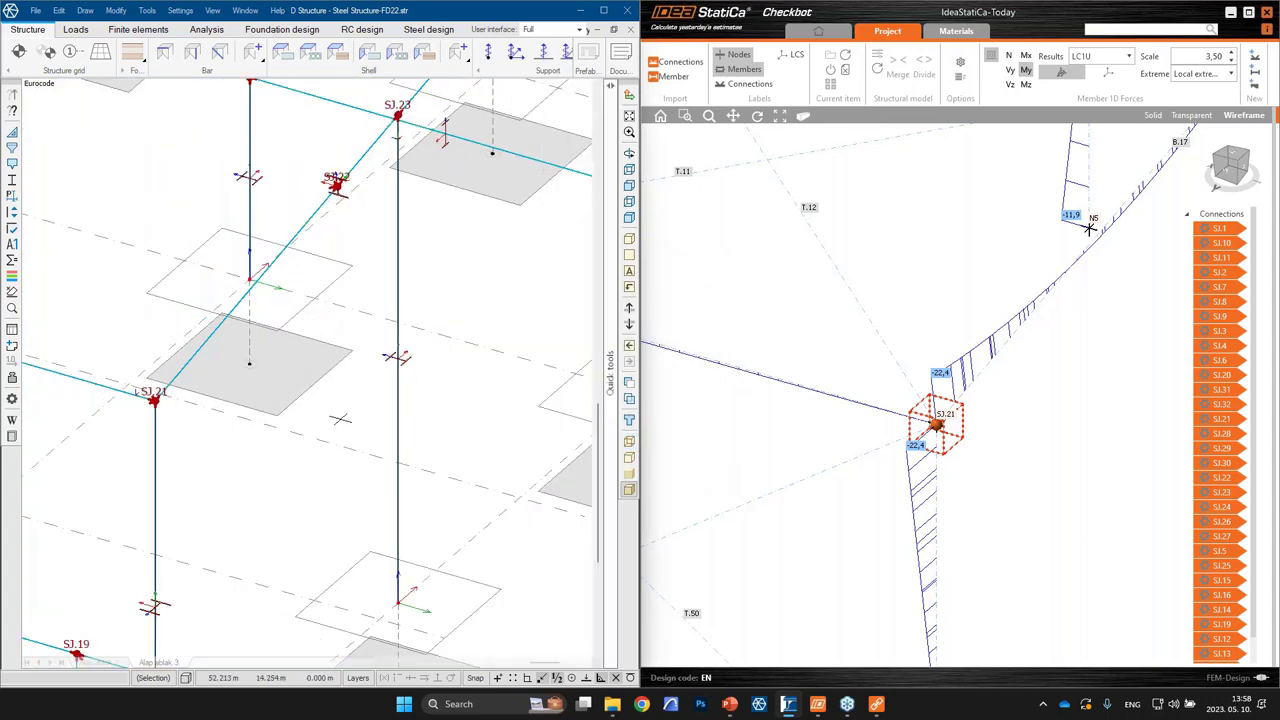
pyautogui.scroll(3, 419, 354)
pyautogui.scroll(1, 419, 354)
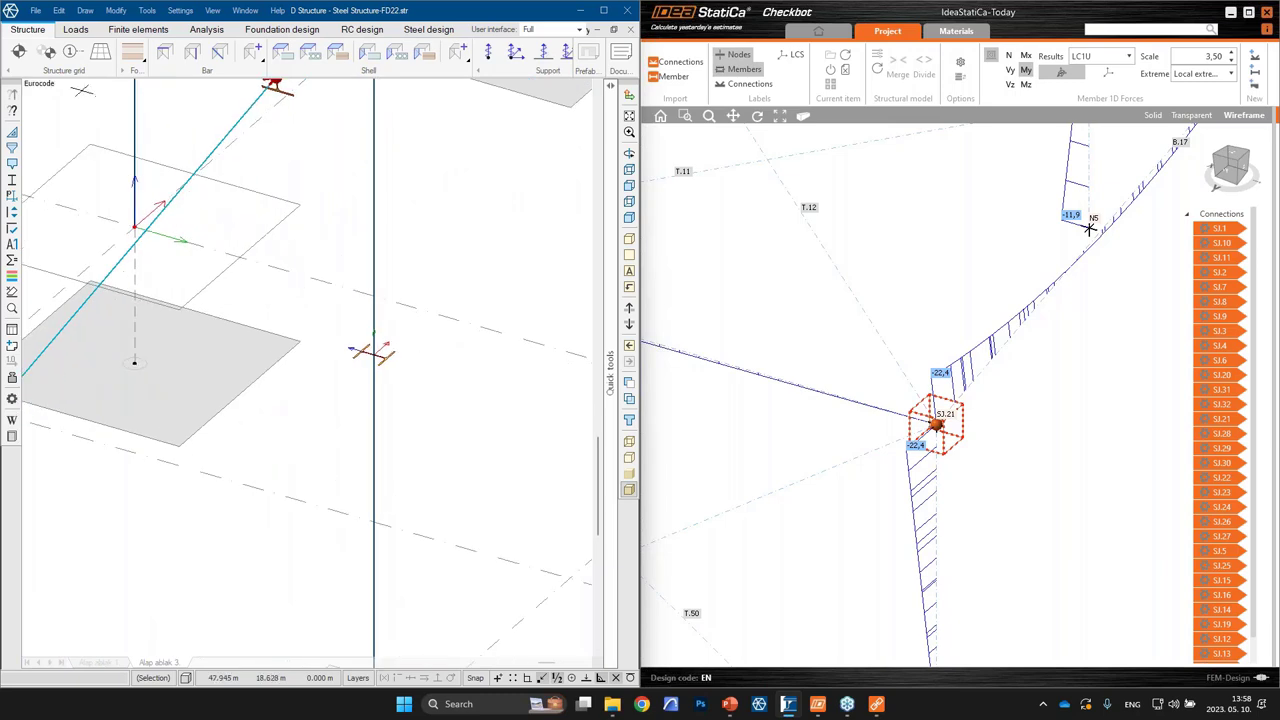
# Step: Place a new column with the VKR 300x300x16 square hollow section
pyautogui.click(191, 54)
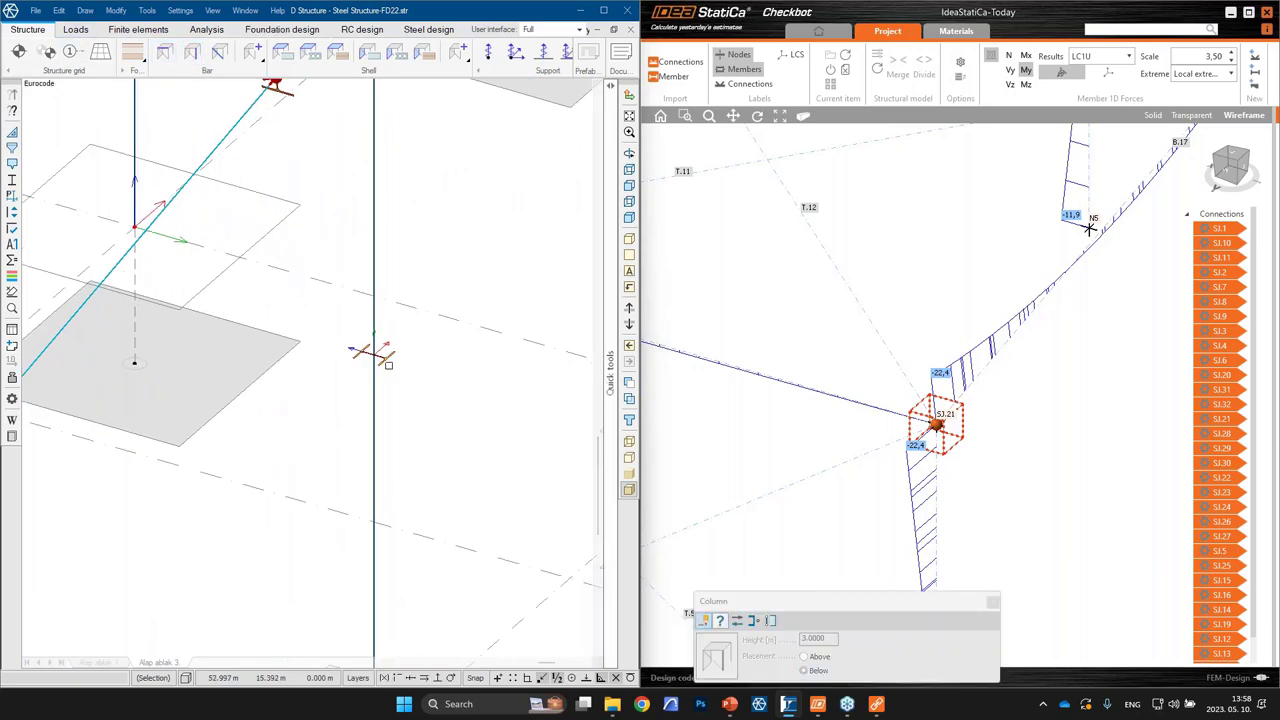
pyautogui.click(372, 350)
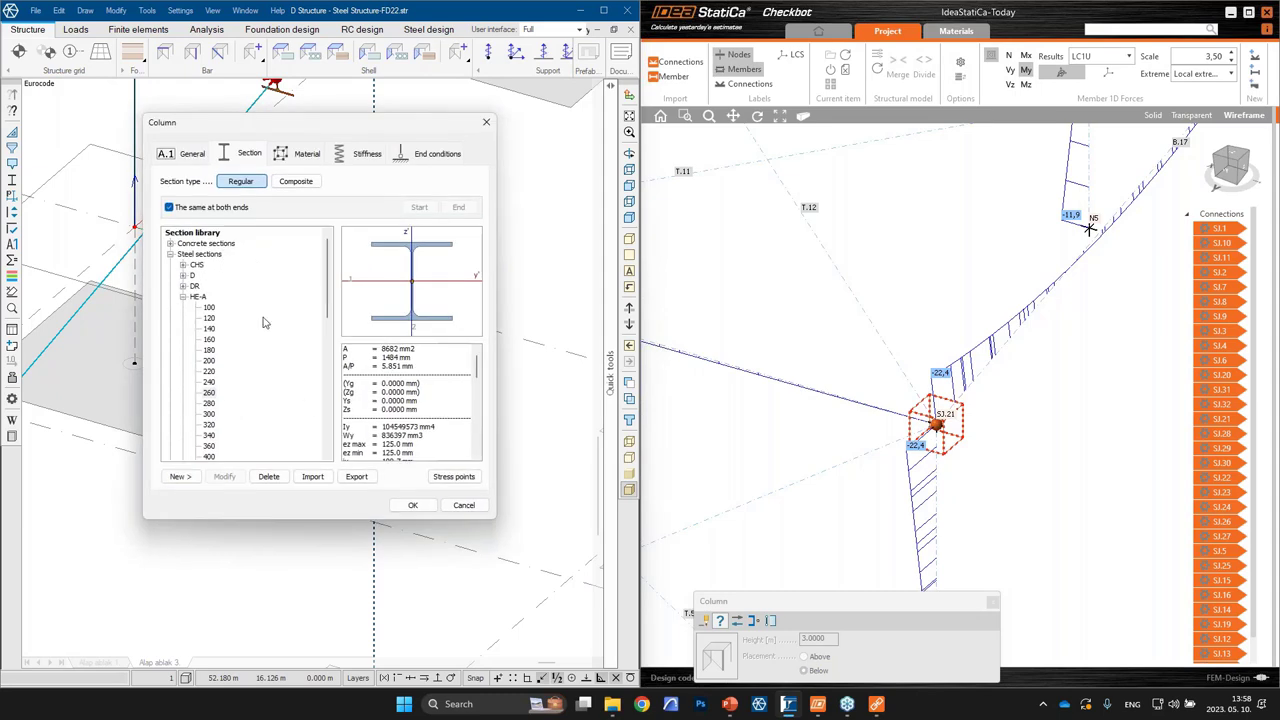
pyautogui.click(183, 298)
pyautogui.scroll(-3, 205, 388)
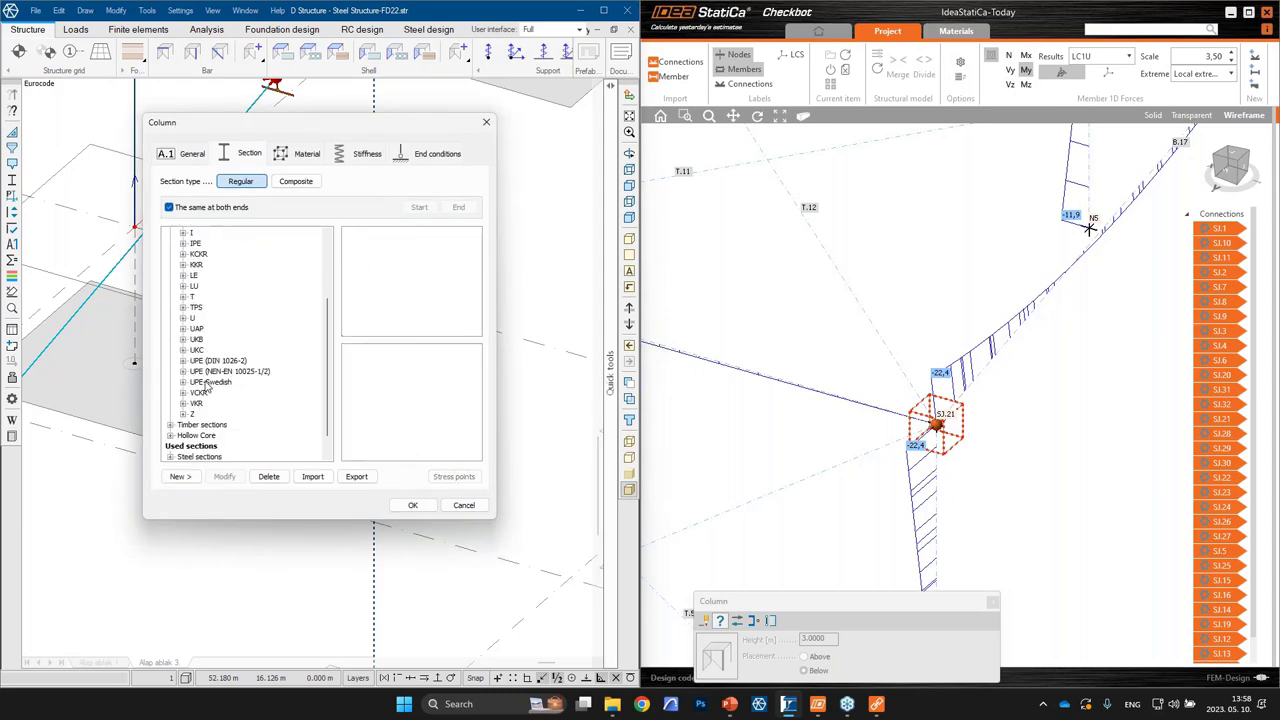
pyautogui.click(182, 404)
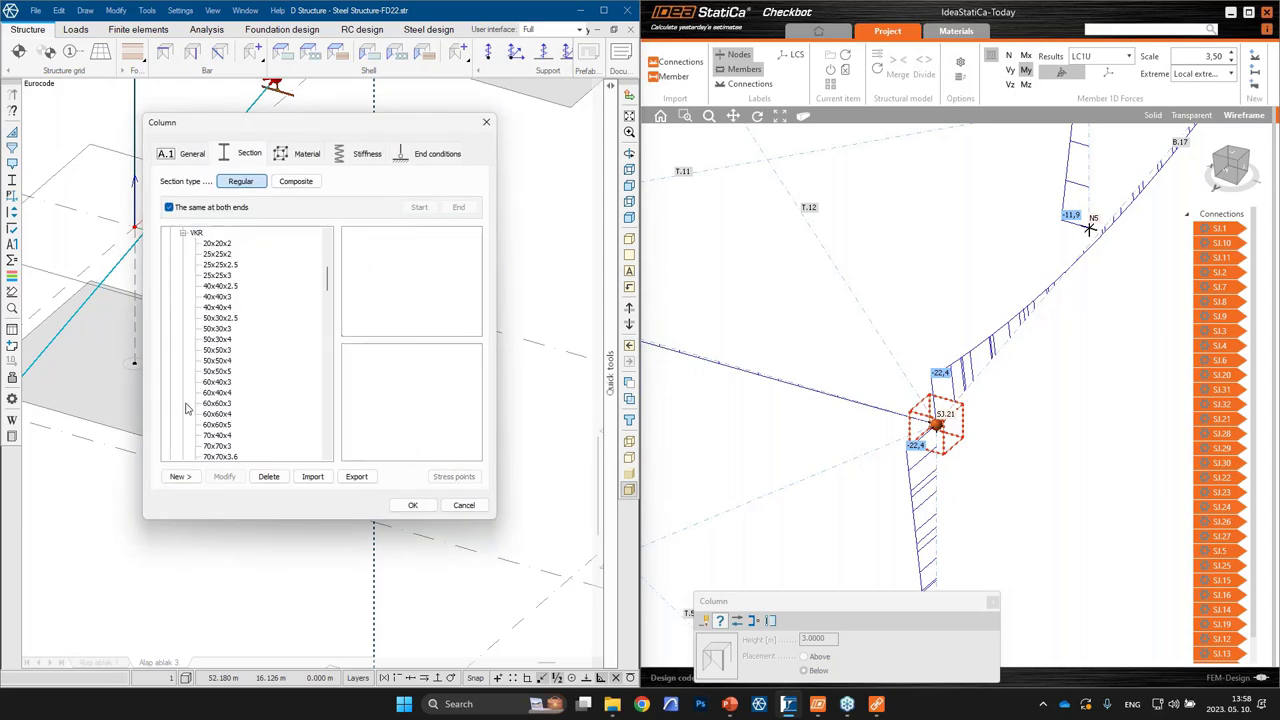
pyautogui.scroll(-5, 205, 410)
pyautogui.scroll(-5, 217, 415)
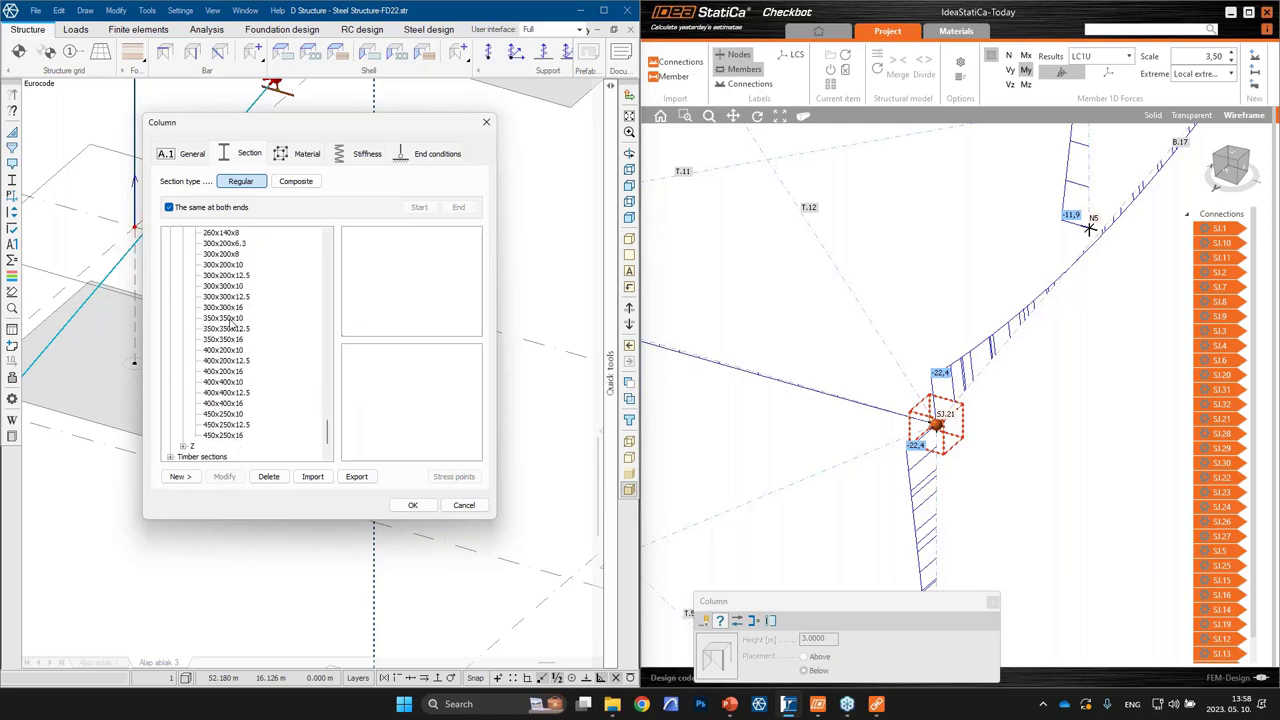
pyautogui.click(228, 316)
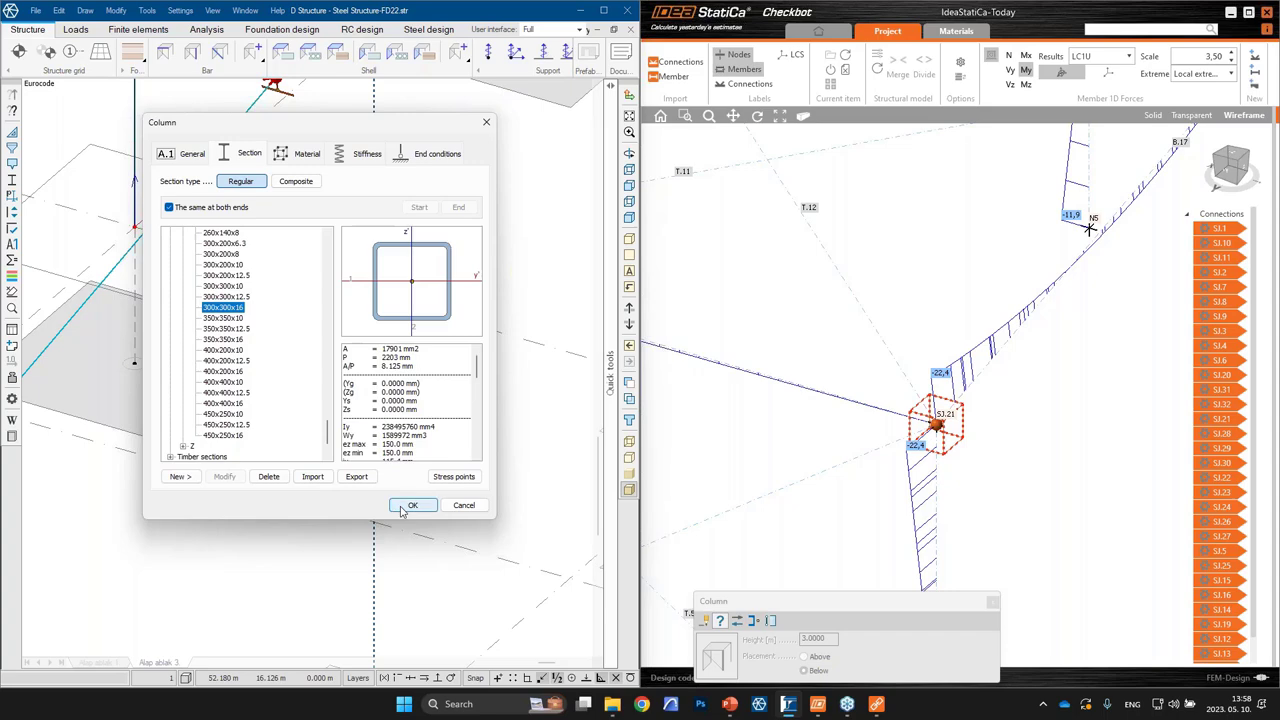
pyautogui.click(402, 506)
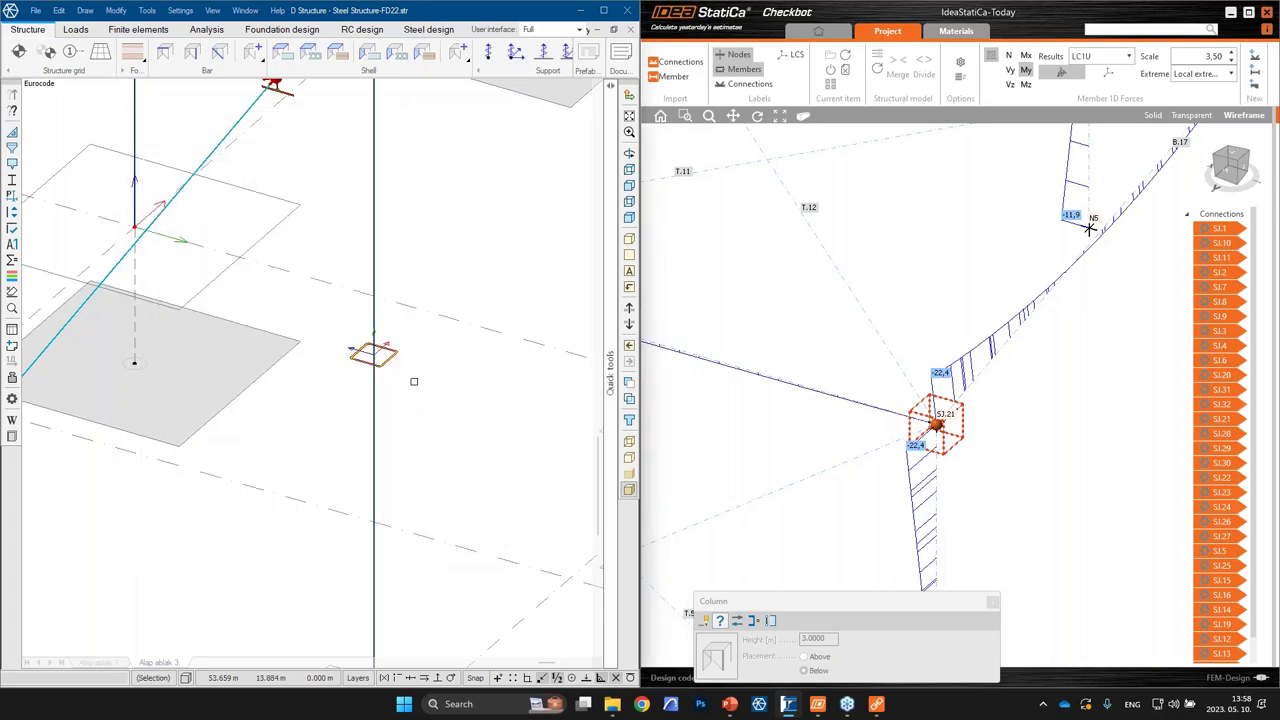
pyautogui.click(75, 29)
# Step: Apply a 2 kN/m² surface load in load case Snow to the roof surfaces
pyautogui.scroll(-5, 225, 291)
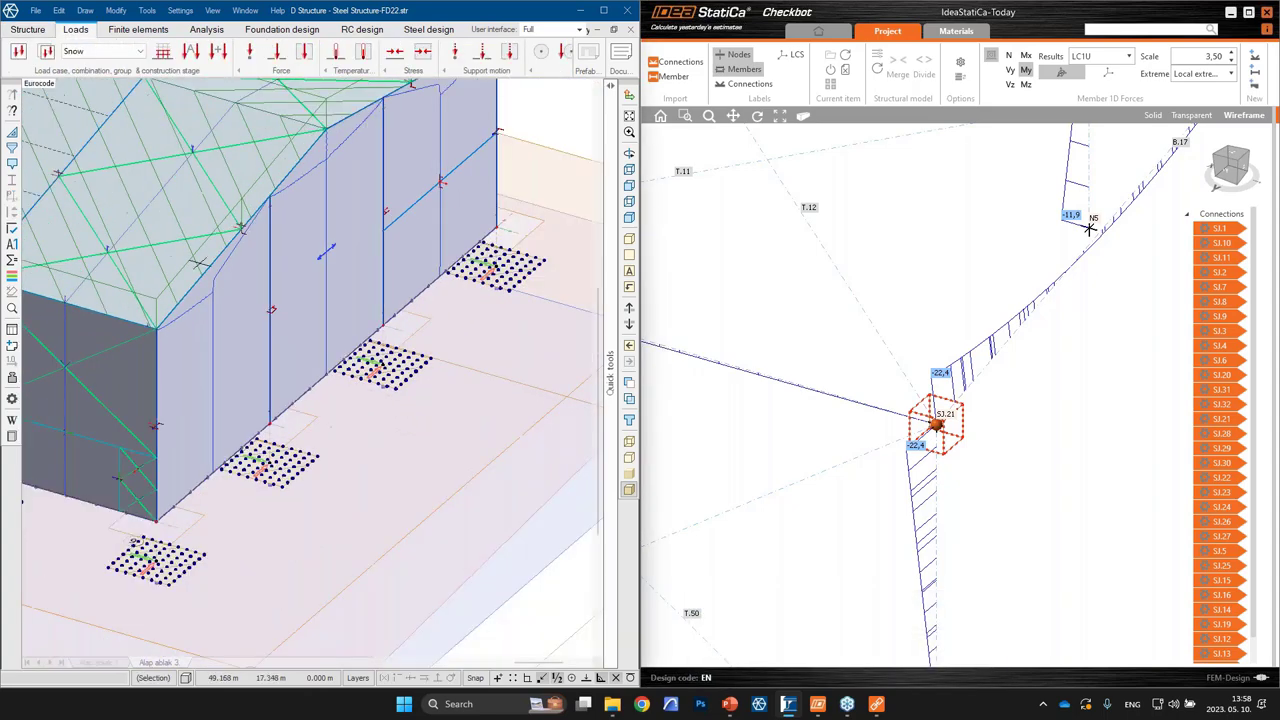
pyautogui.scroll(3, 286, 311)
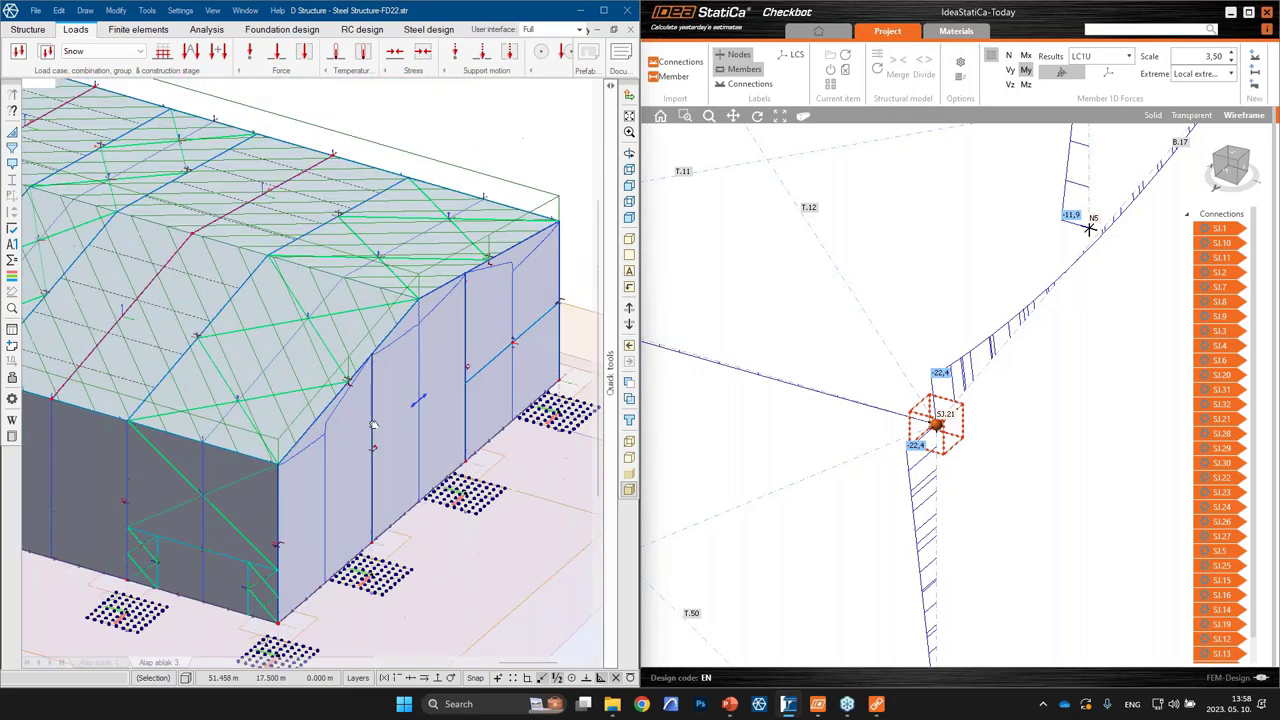
pyautogui.click(302, 53)
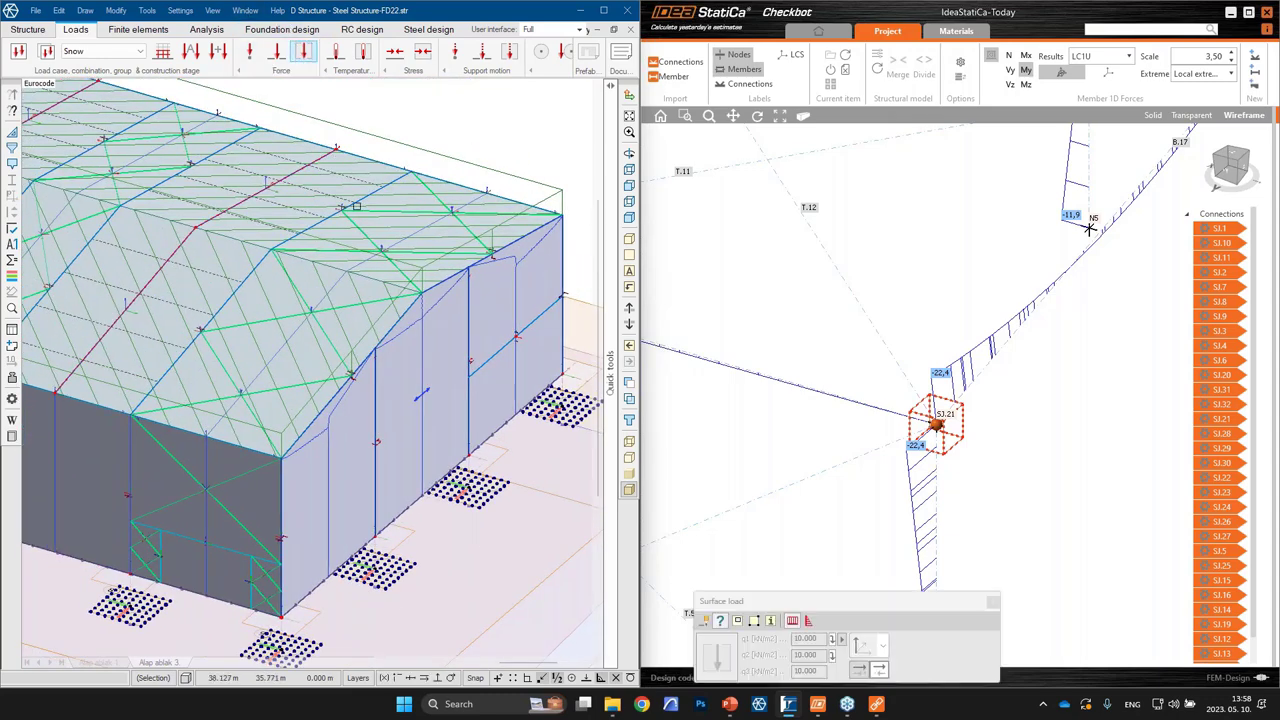
pyautogui.click(488, 165)
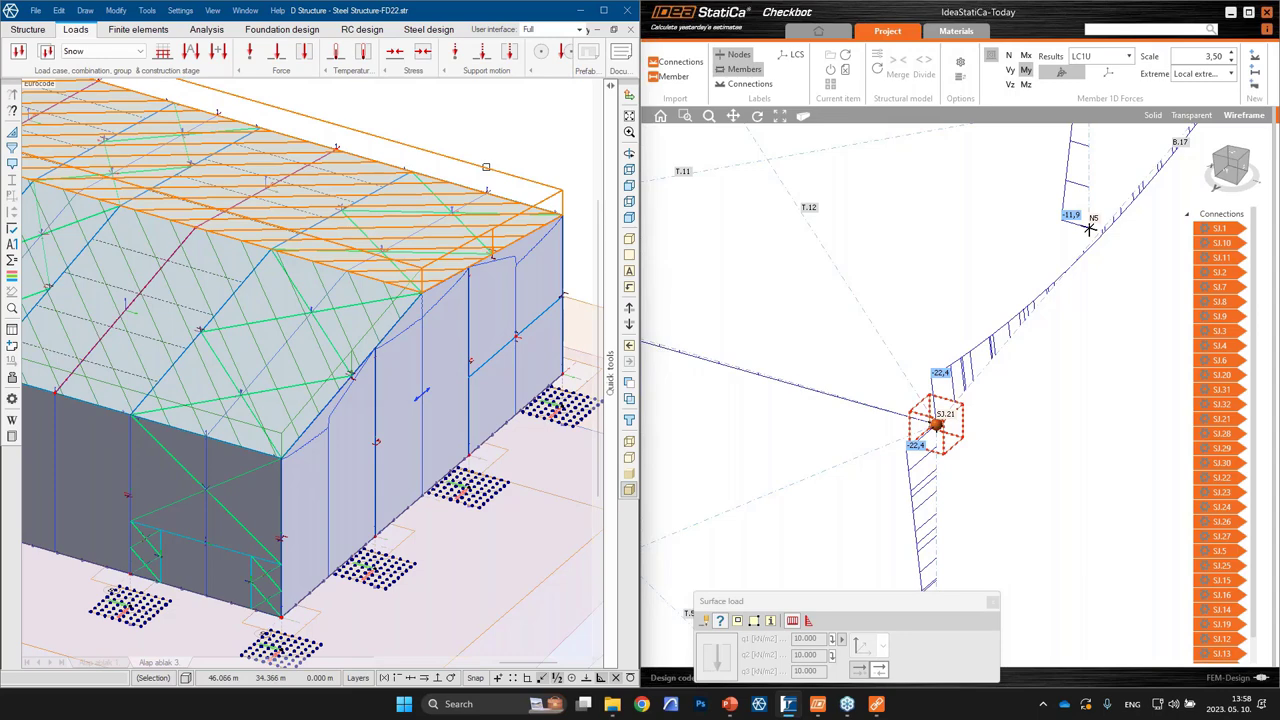
pyautogui.press('Return')
pyautogui.write('2')
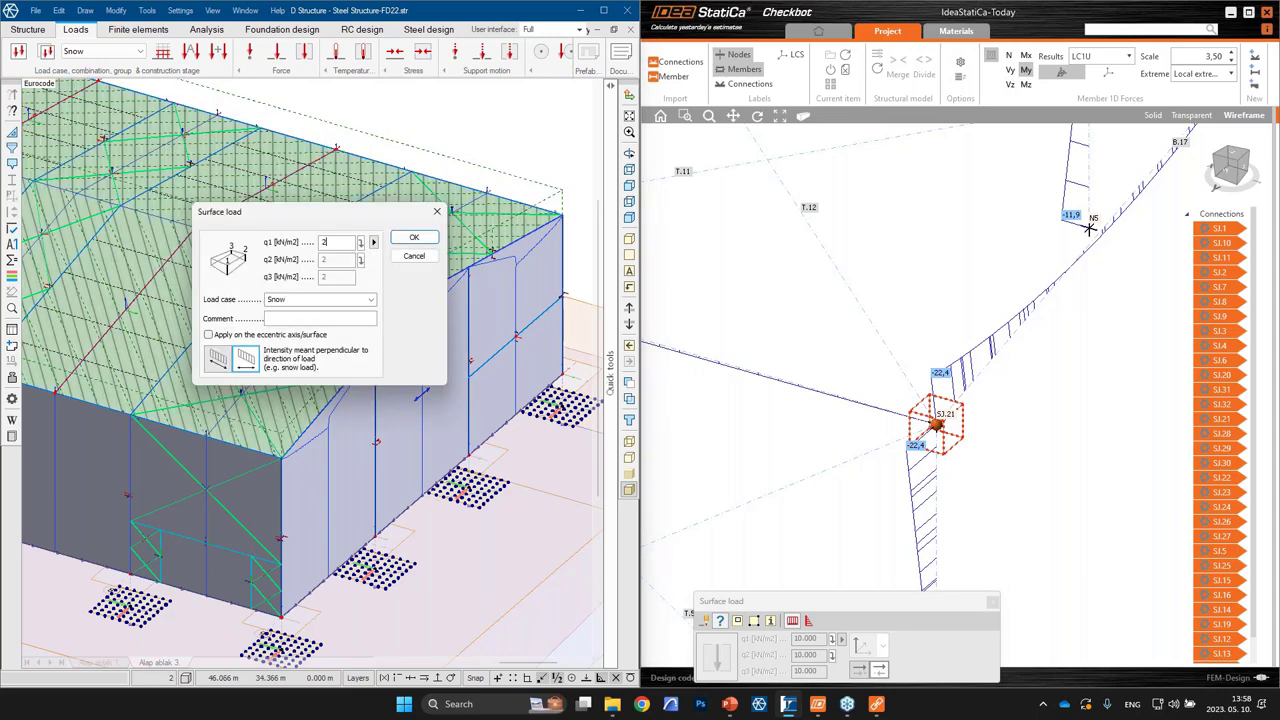
pyautogui.click(415, 240)
pyautogui.click(207, 29)
# Step: Run the calculation including load combinations and close the finished summary
pyautogui.click(14, 58)
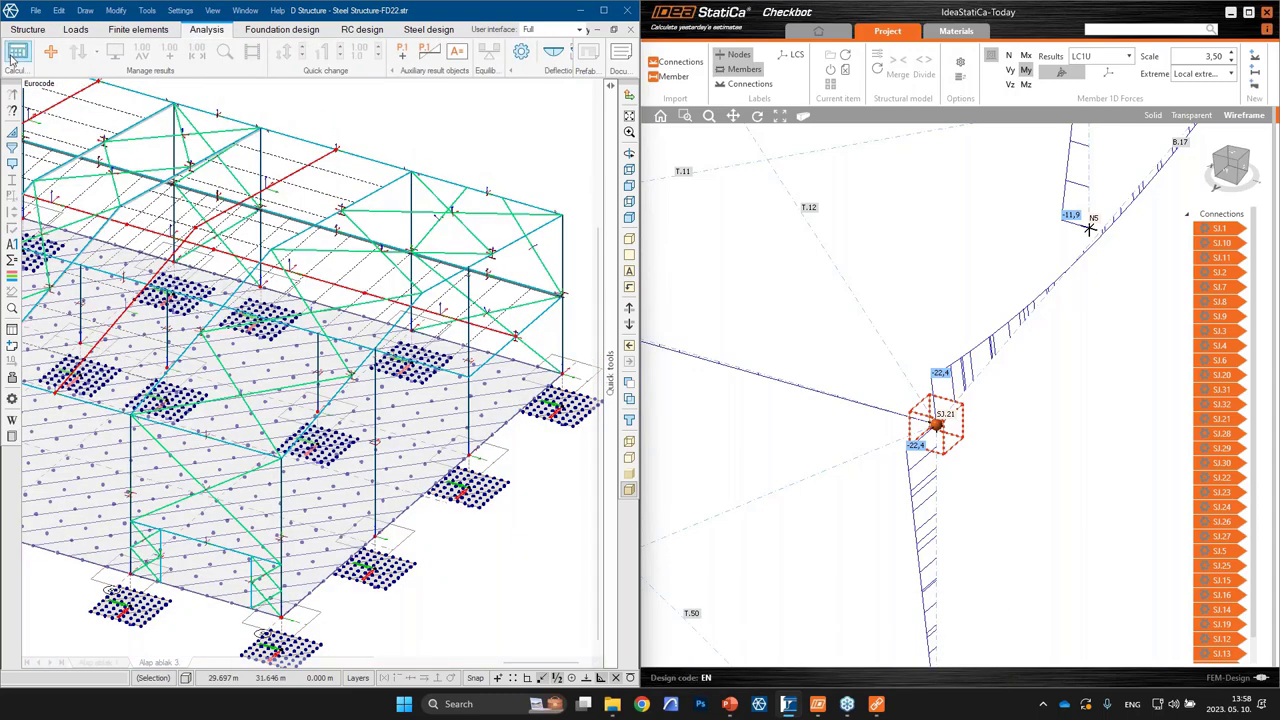
pyautogui.click(158, 270)
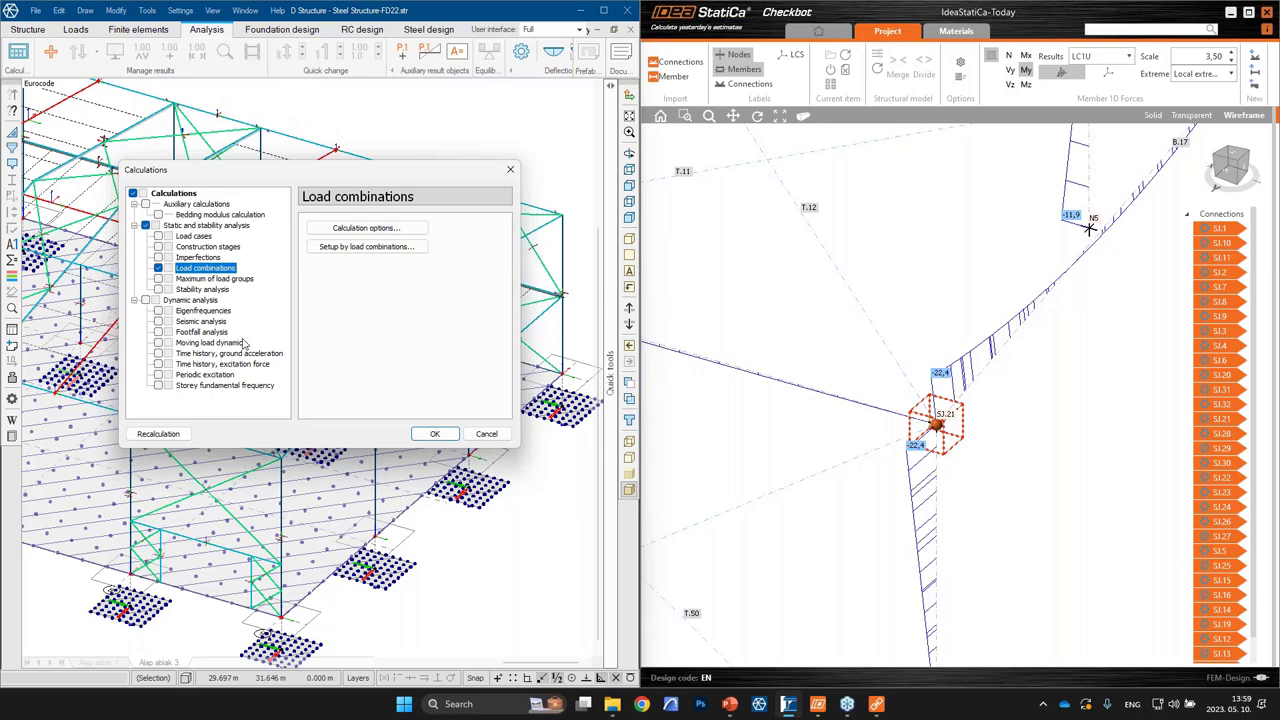
pyautogui.click(435, 433)
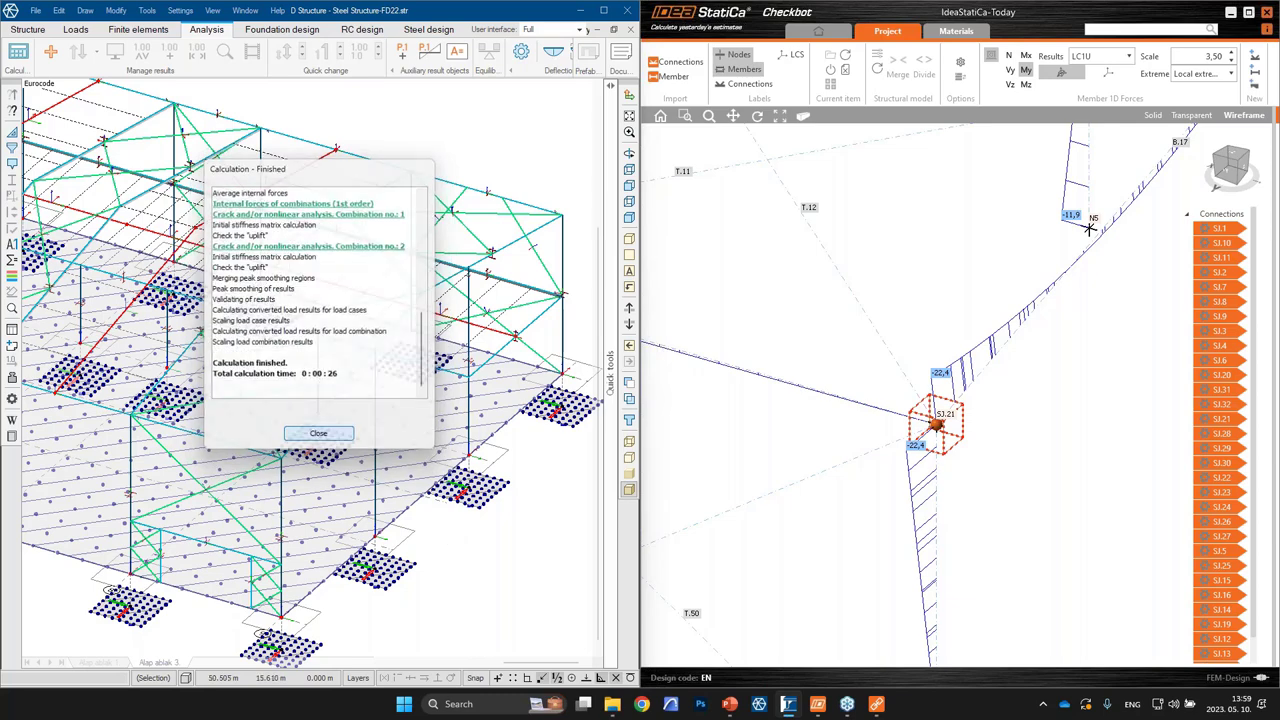
pyautogui.click(322, 436)
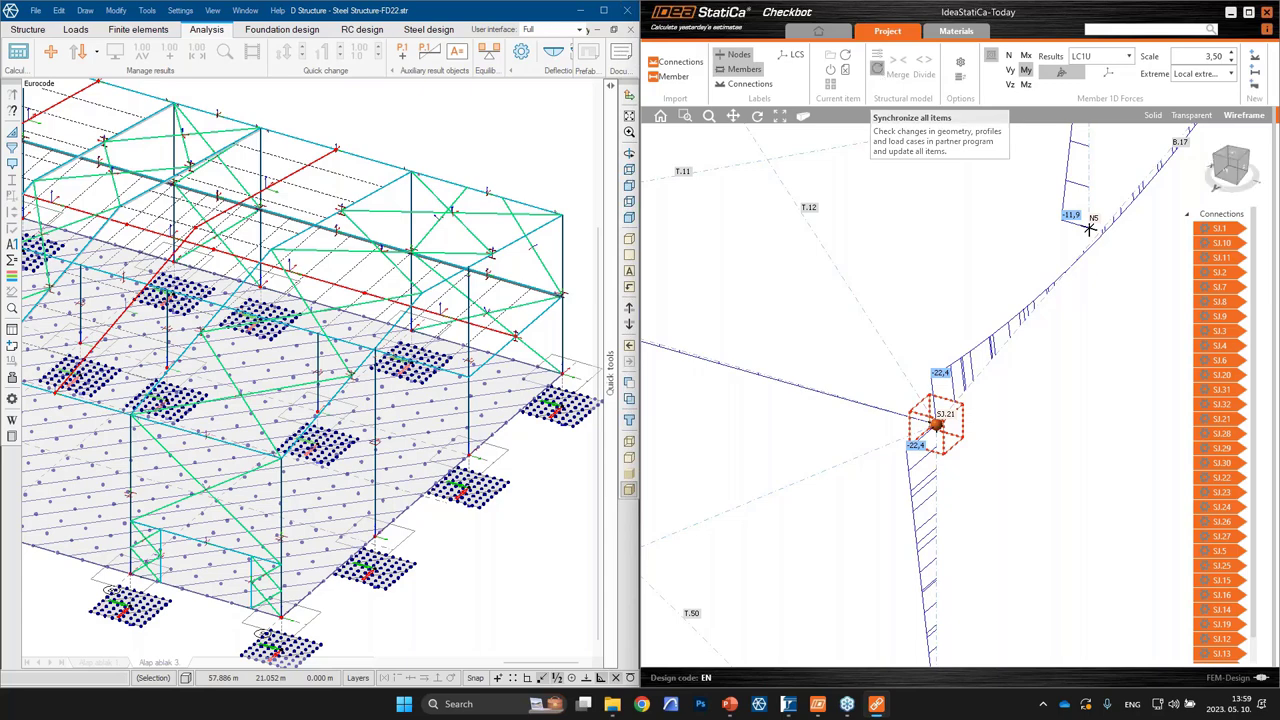
# Step: Synchronise Checkbot with the updated FEM-Design results, render FEM-Design as solids, and list used materials
pyautogui.click(878, 74)
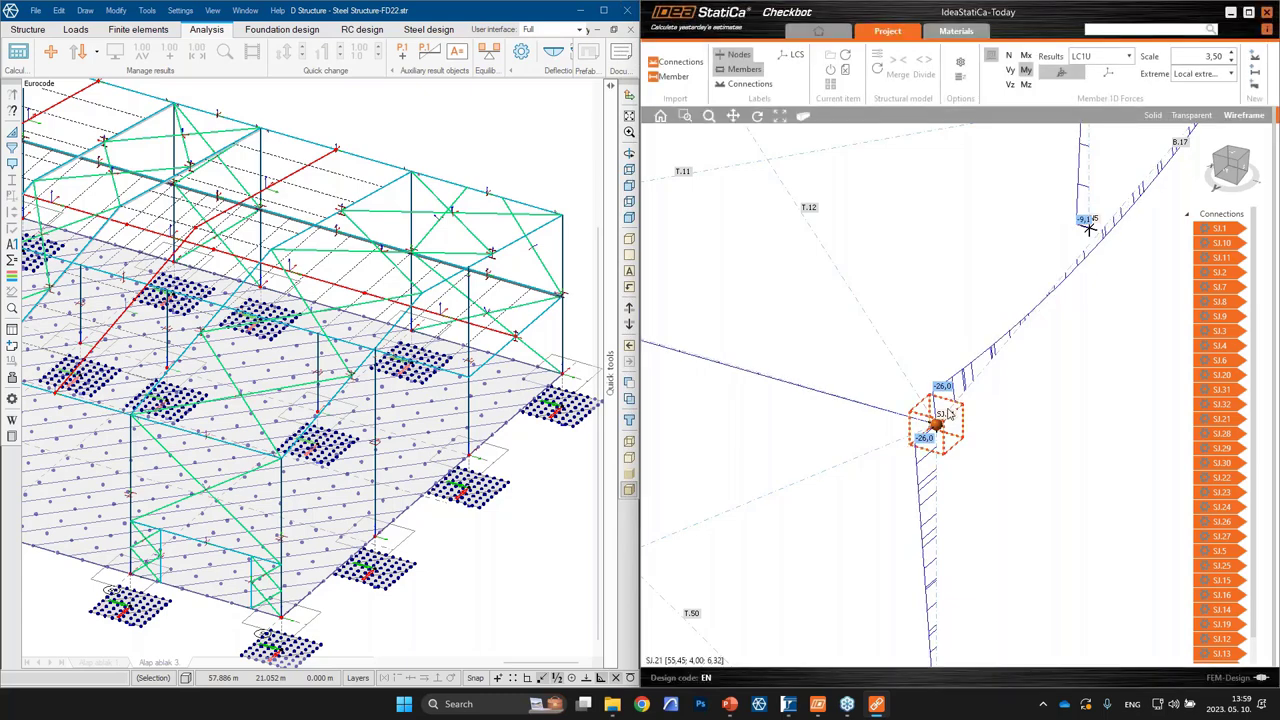
pyautogui.scroll(-3, 1093, 355)
pyautogui.scroll(5, 1093, 355)
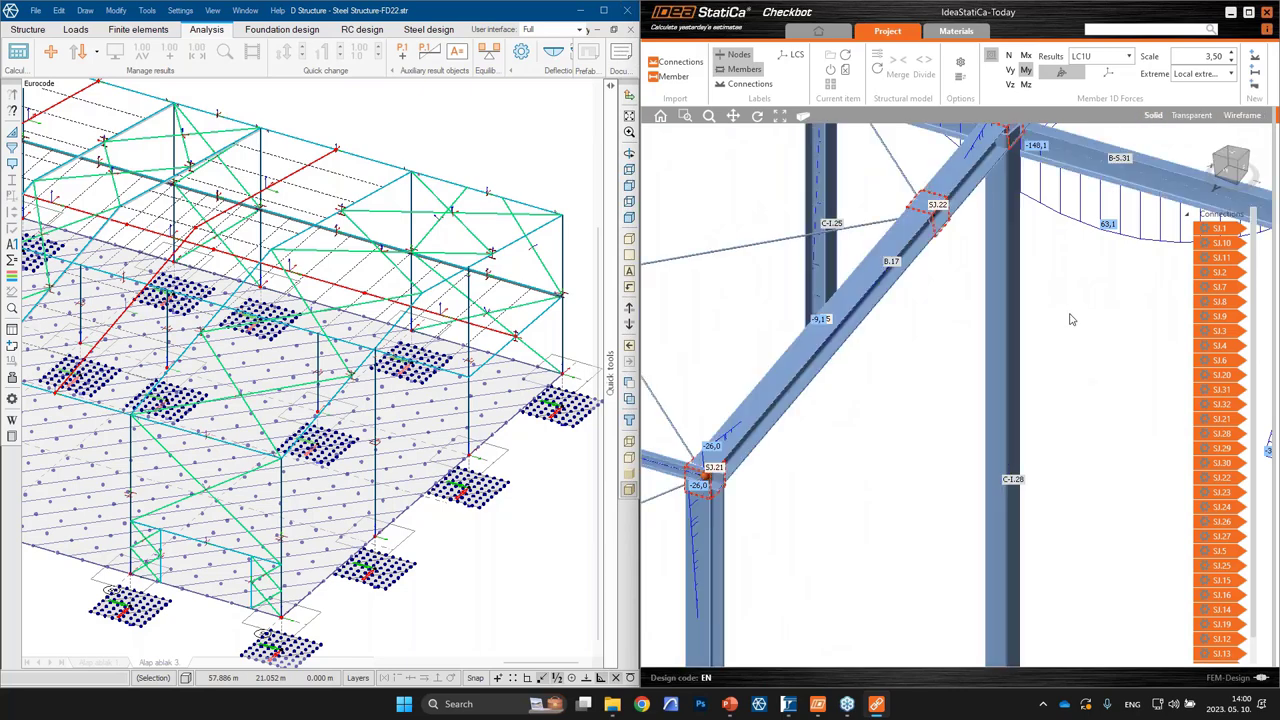
pyautogui.moveTo(1072, 320); pyautogui.dragTo(870, 330, button='right')
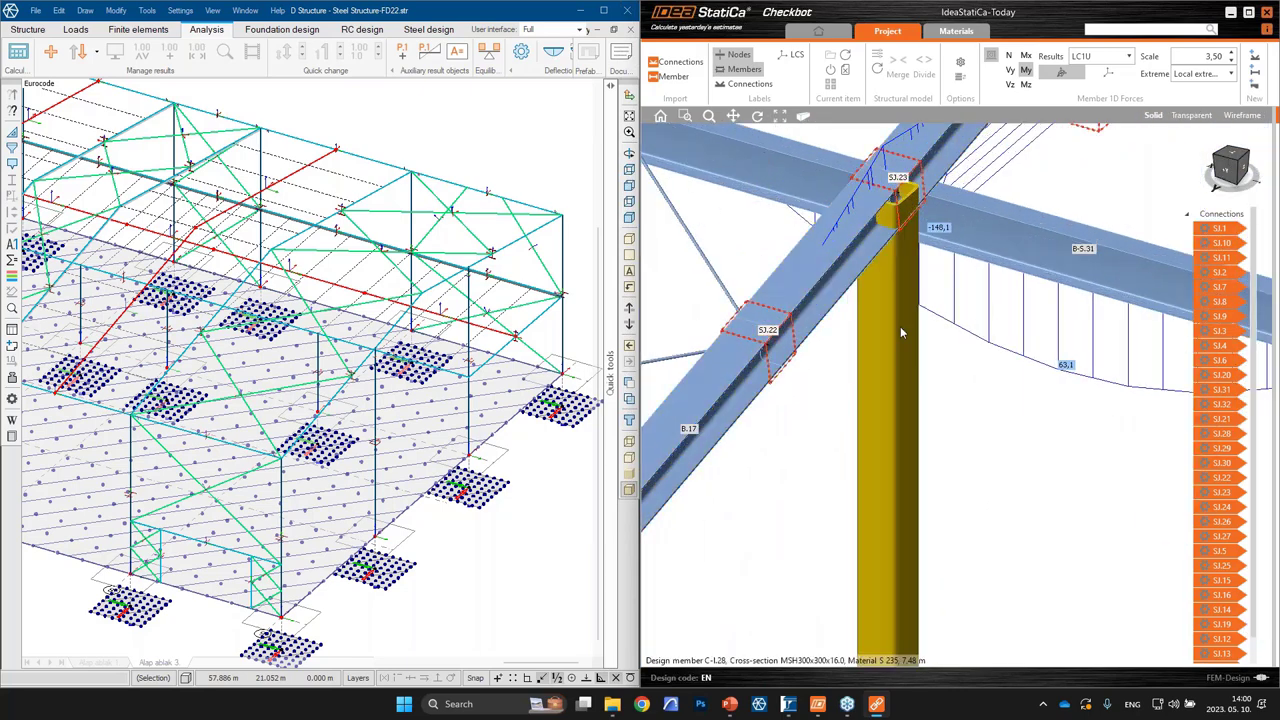
pyautogui.scroll(4, 415, 398)
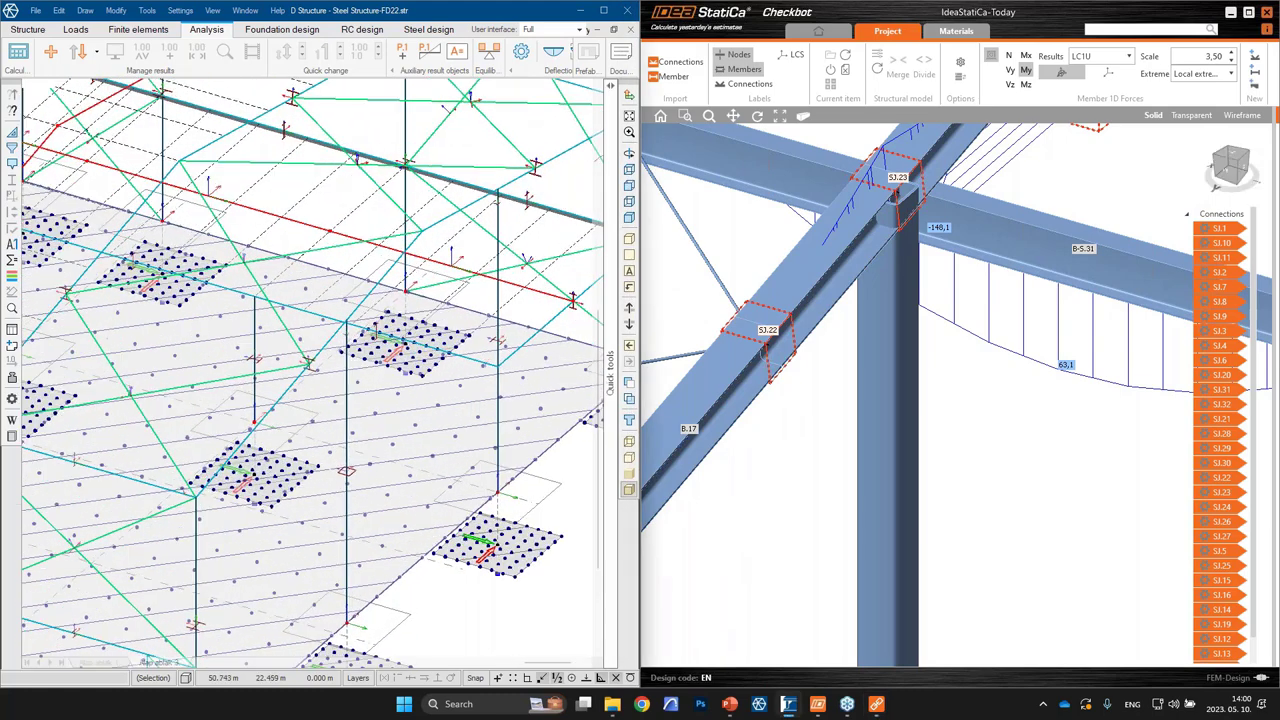
pyautogui.scroll(3, 440, 420)
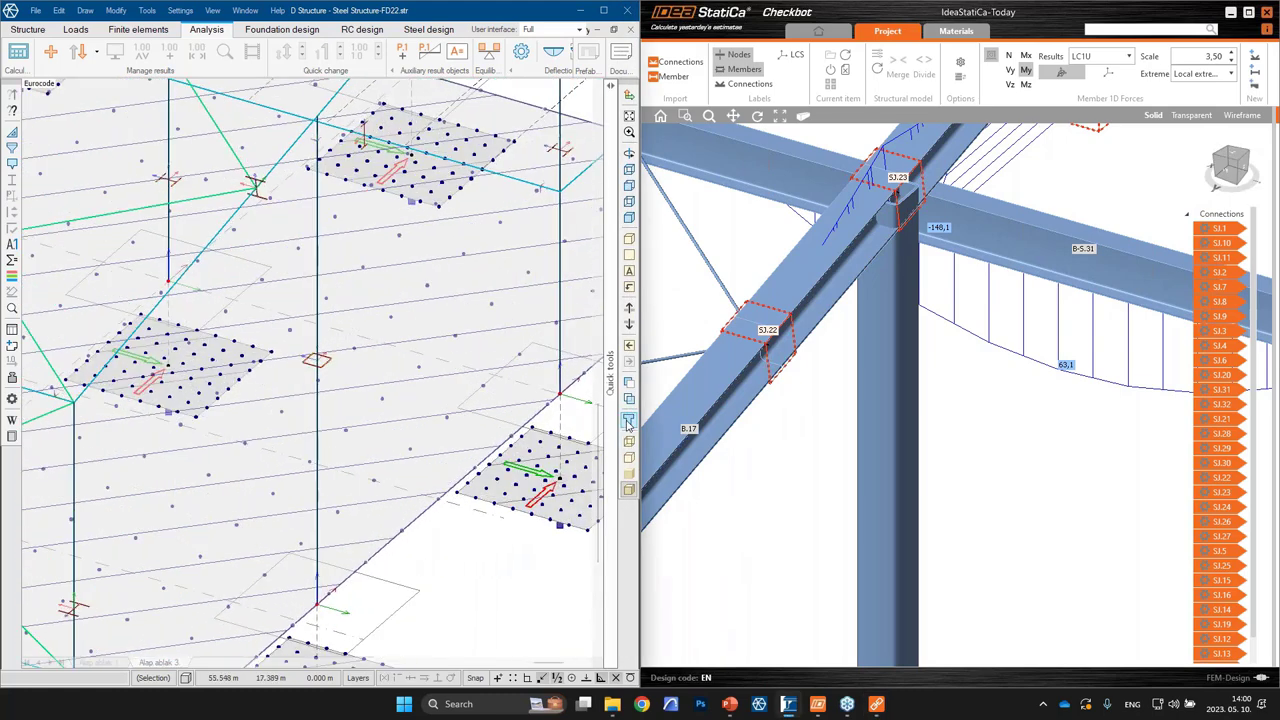
pyautogui.click(628, 421)
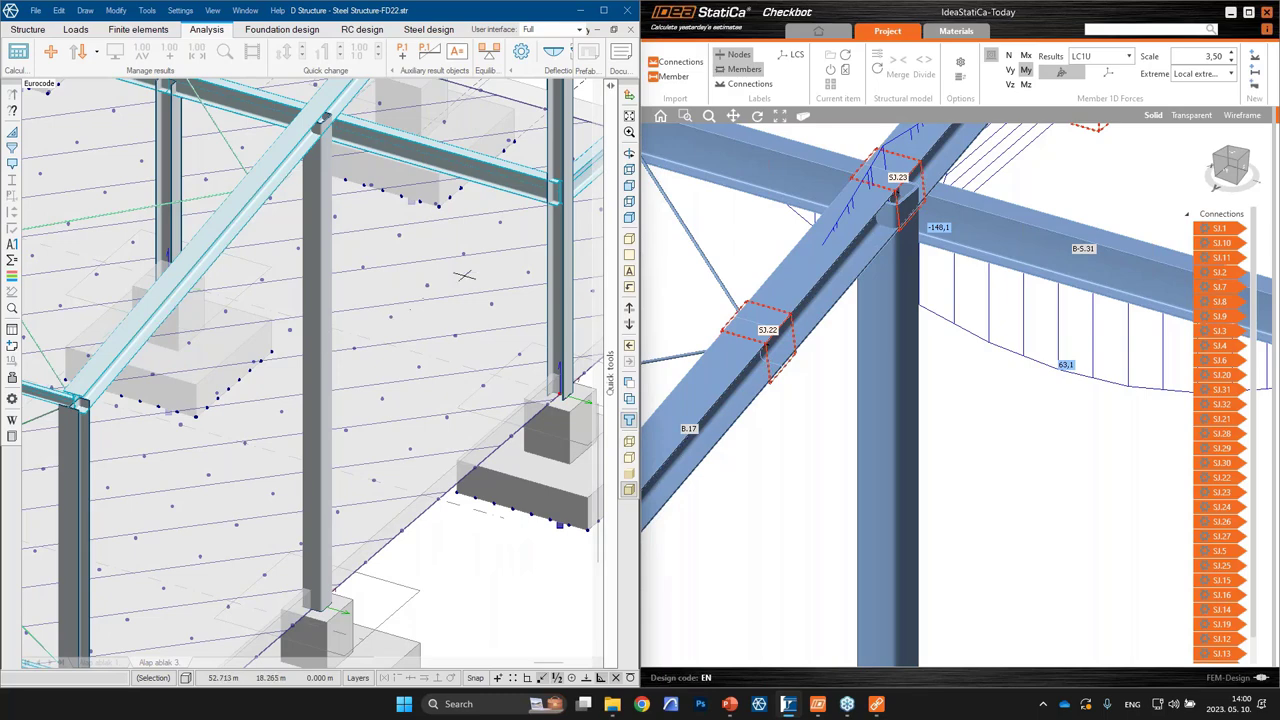
pyautogui.click(956, 31)
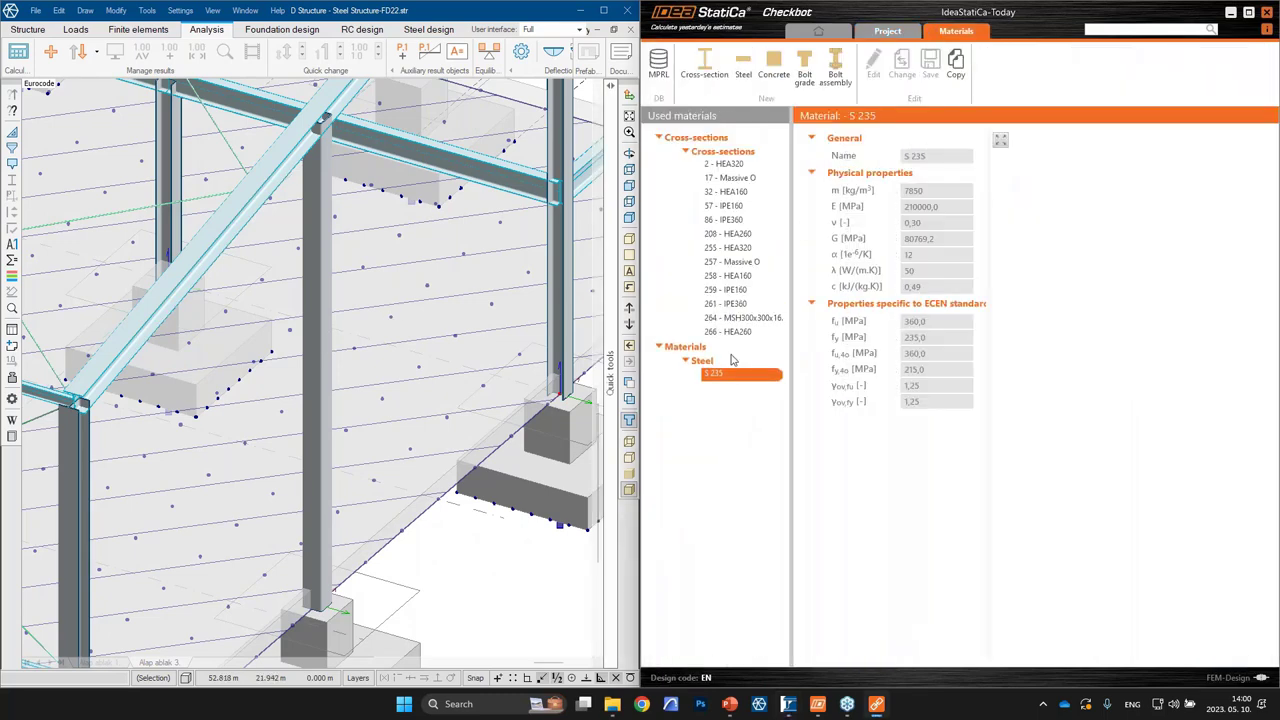
# Step: Show the properties of cross-section 264 - MSH300x300x16 in the Used materials tree
pyautogui.click(740, 318)
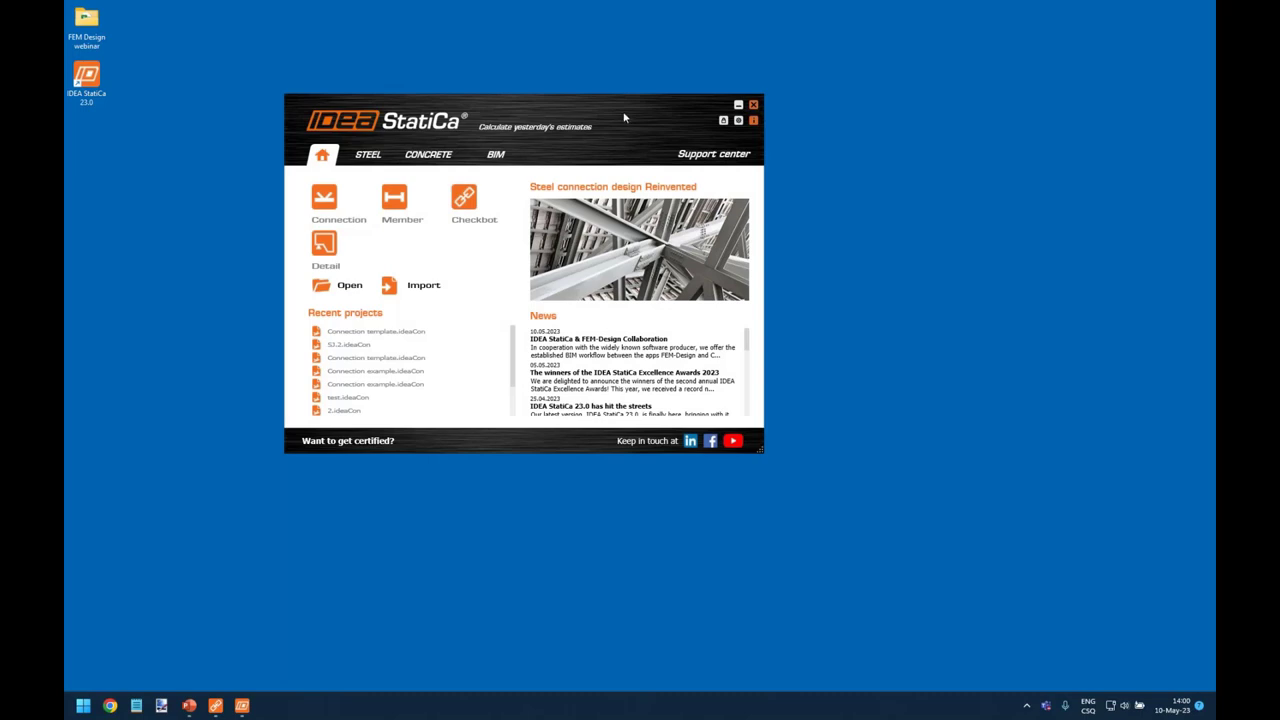
# Step: Launch Checkbot from the IDEA StatiCa launcher and bring the FEM Design webinar folder into view
pyautogui.moveTo(624, 118); pyautogui.dragTo(646, 129)
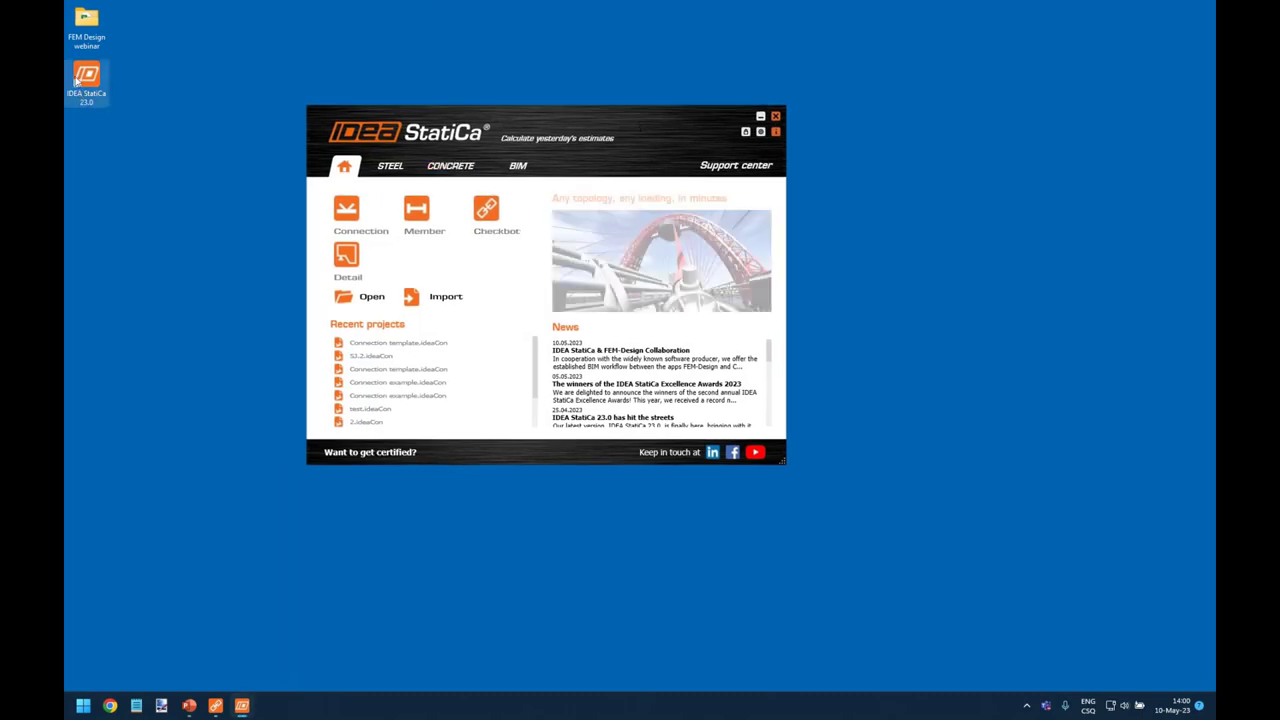
pyautogui.click(486, 212)
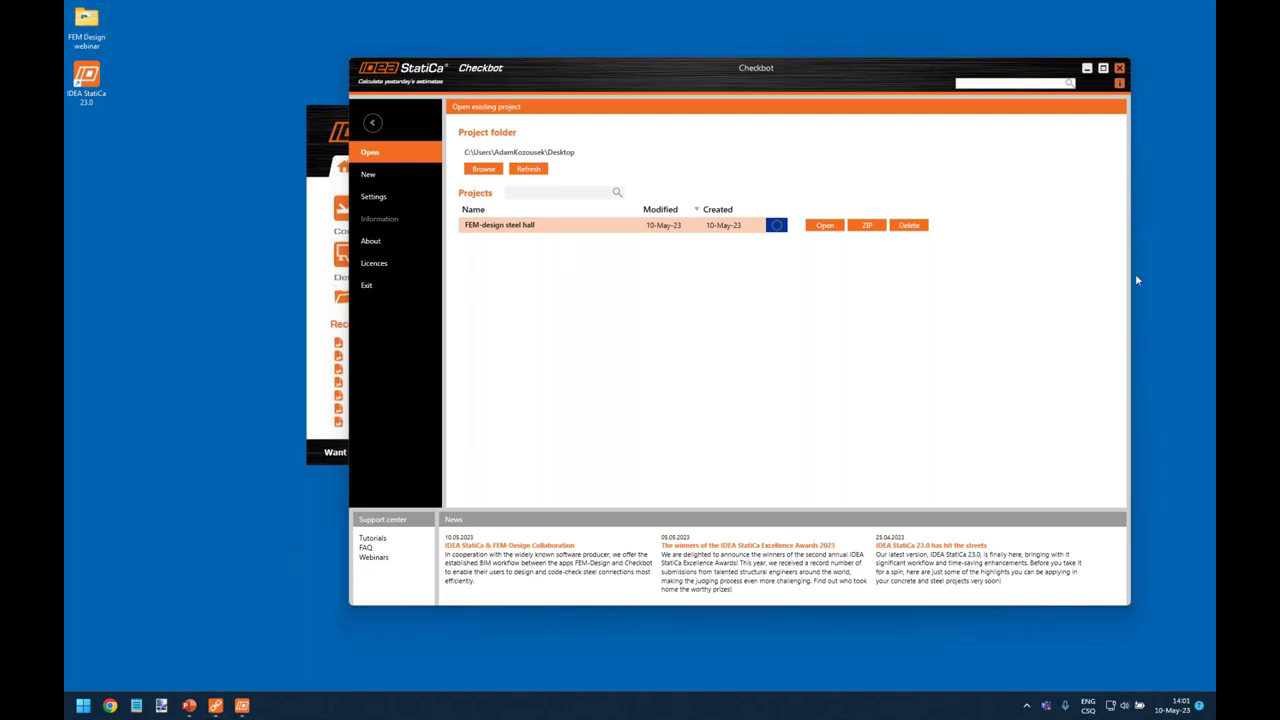
pyautogui.moveTo(1210, 150); pyautogui.dragTo(257, 84)
# Step: Select FD-all structure.xlsx in the FEM Design webinar folder and start a new Checkbot project
pyautogui.click(408, 187)
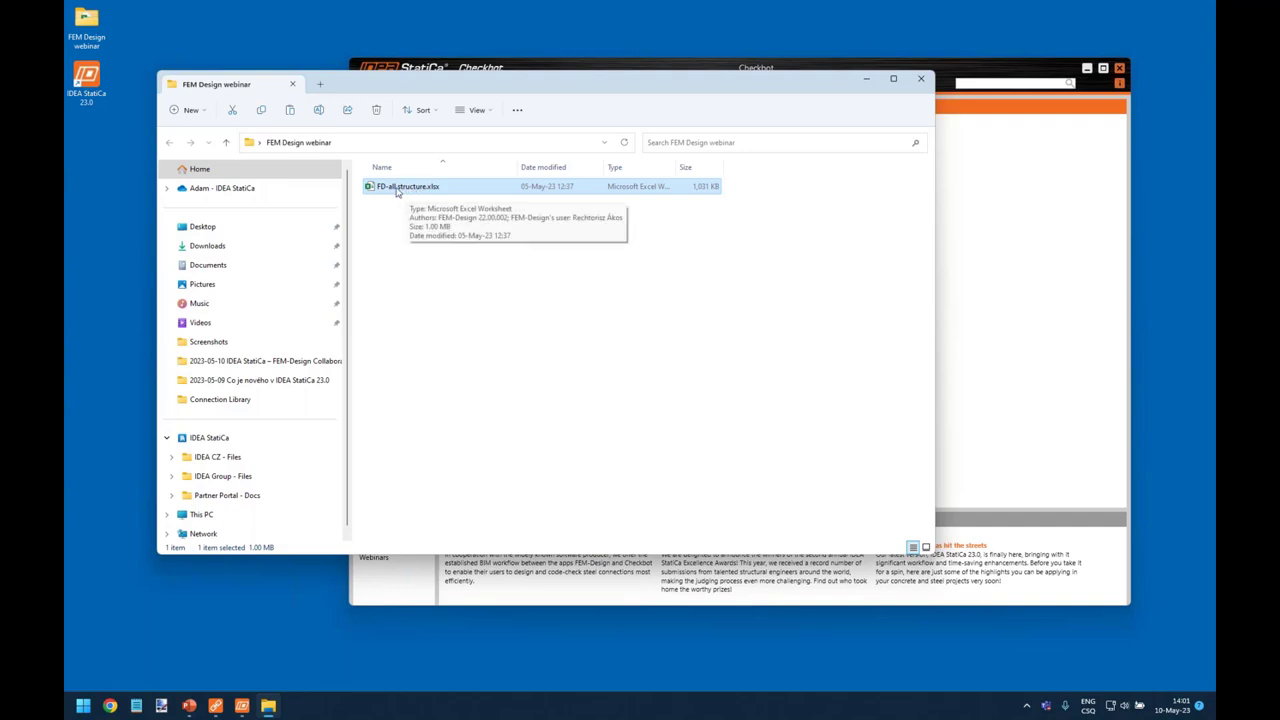
pyautogui.click(866, 80)
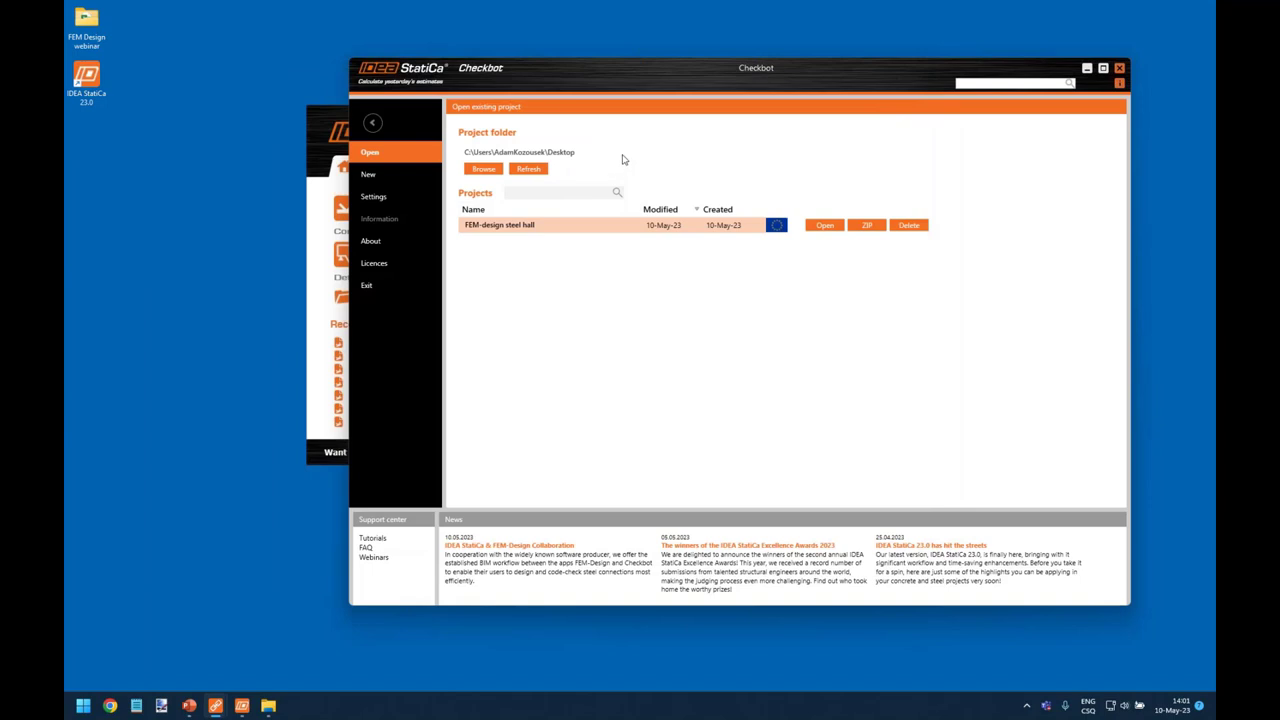
pyautogui.click(380, 176)
# Step: Name the new steel project Today and choose the EU design code
pyautogui.click(693, 148)
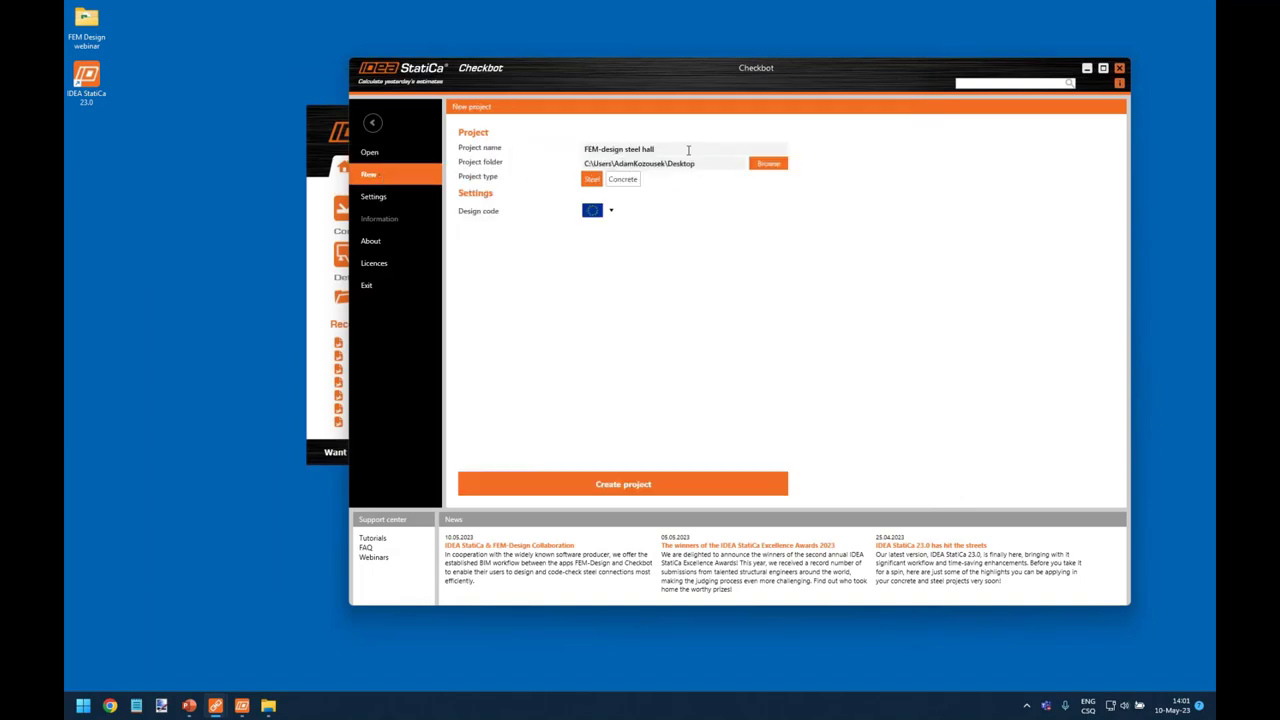
pyautogui.hotkey('ctrl', 'a')
pyautogui.write('Sample')
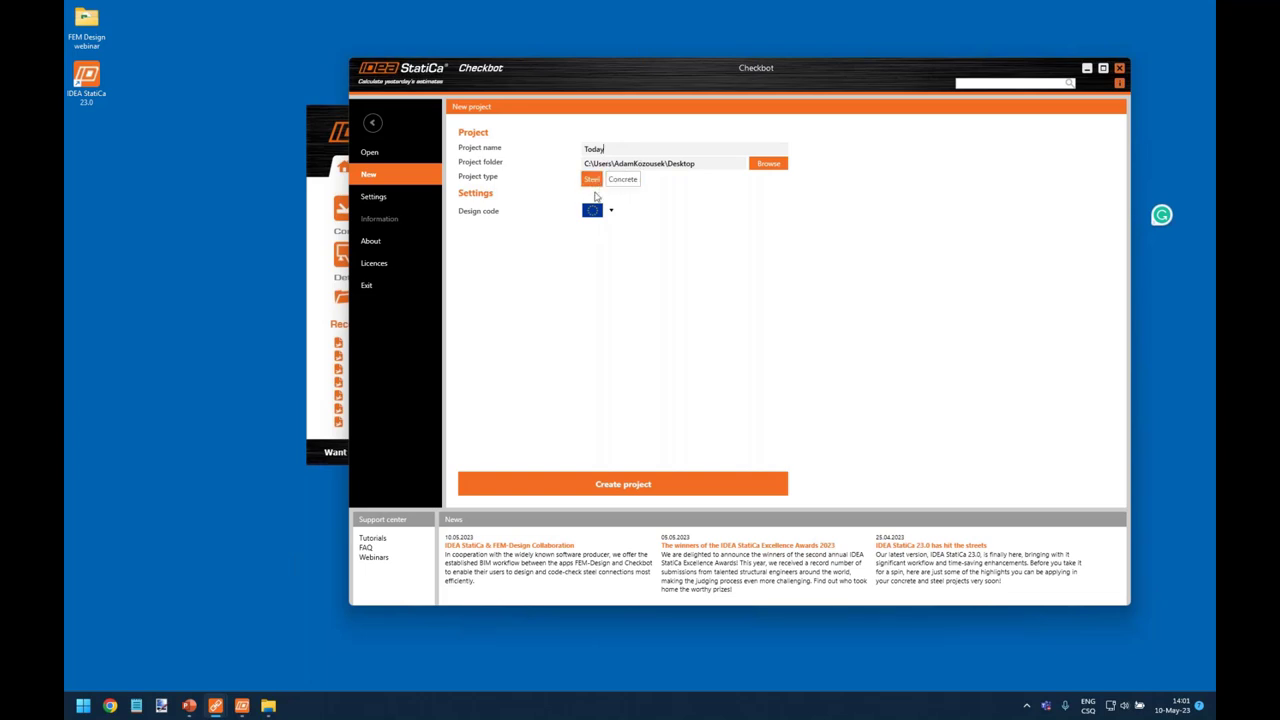
pyautogui.click(595, 211)
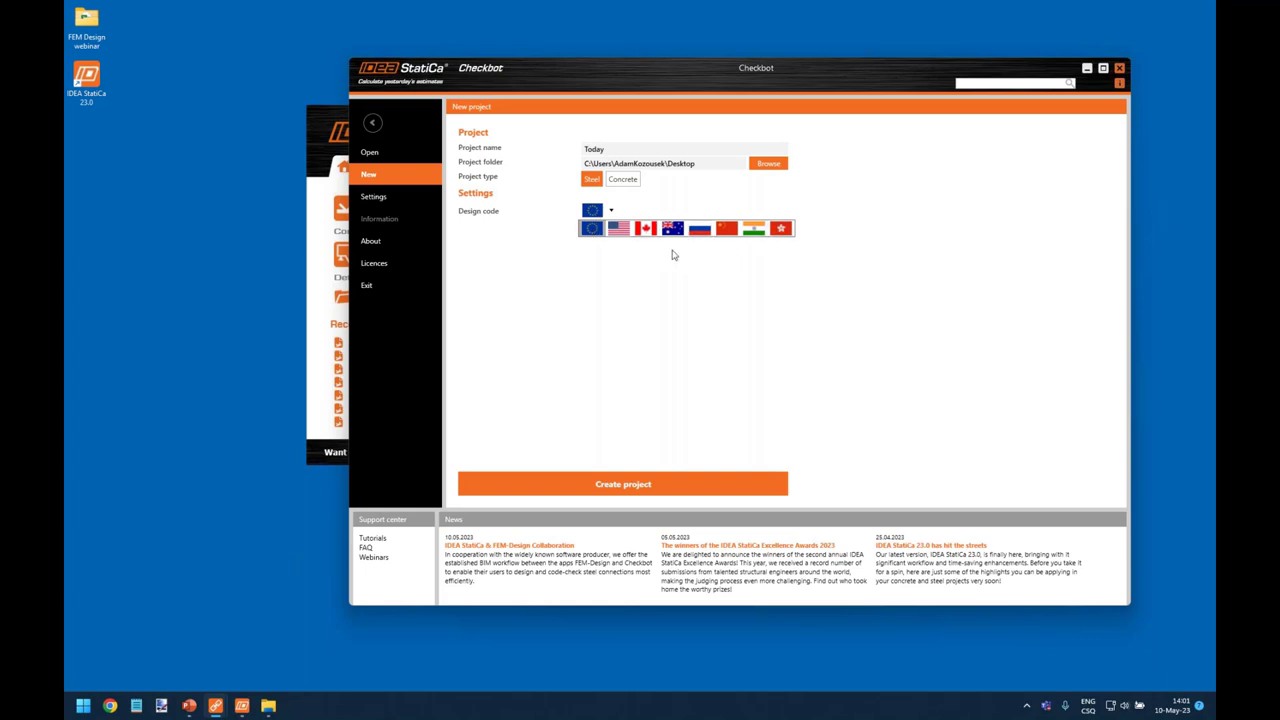
pyautogui.click(592, 231)
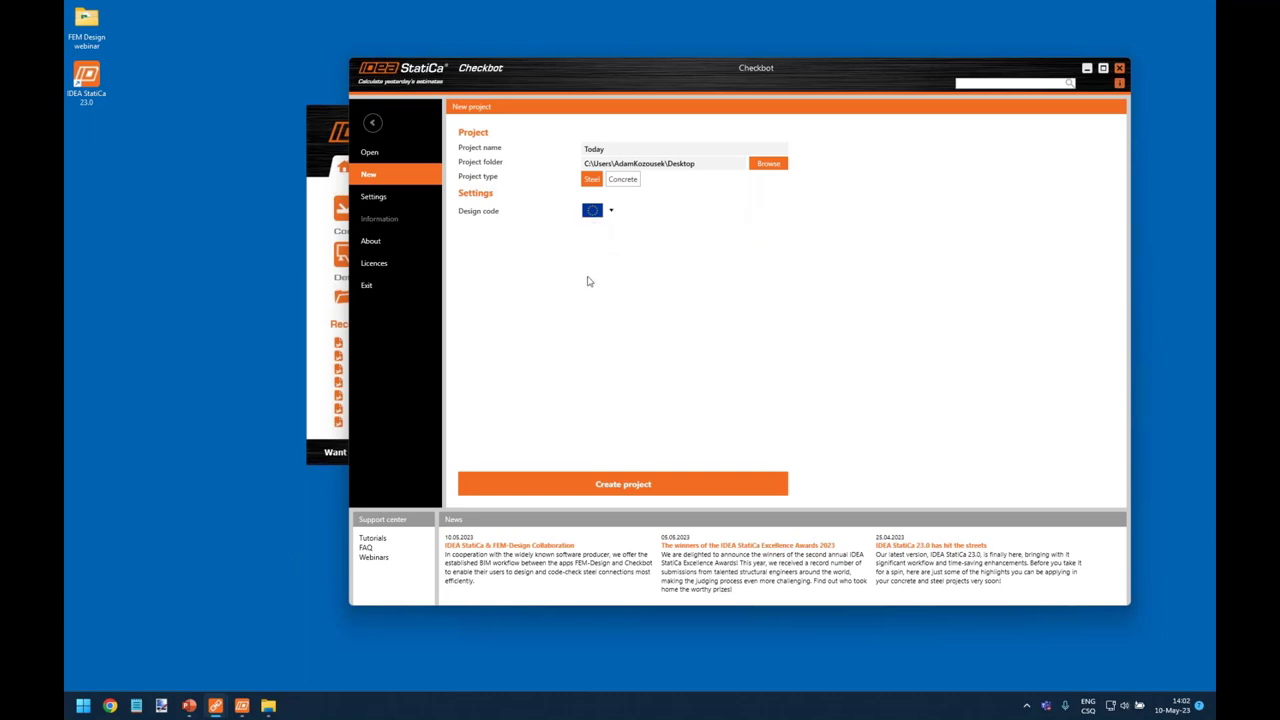
# Step: Create the Today project and import FD-all structure.xlsx from the Desktop's FEM Design webinar folder
pyautogui.click(647, 484)
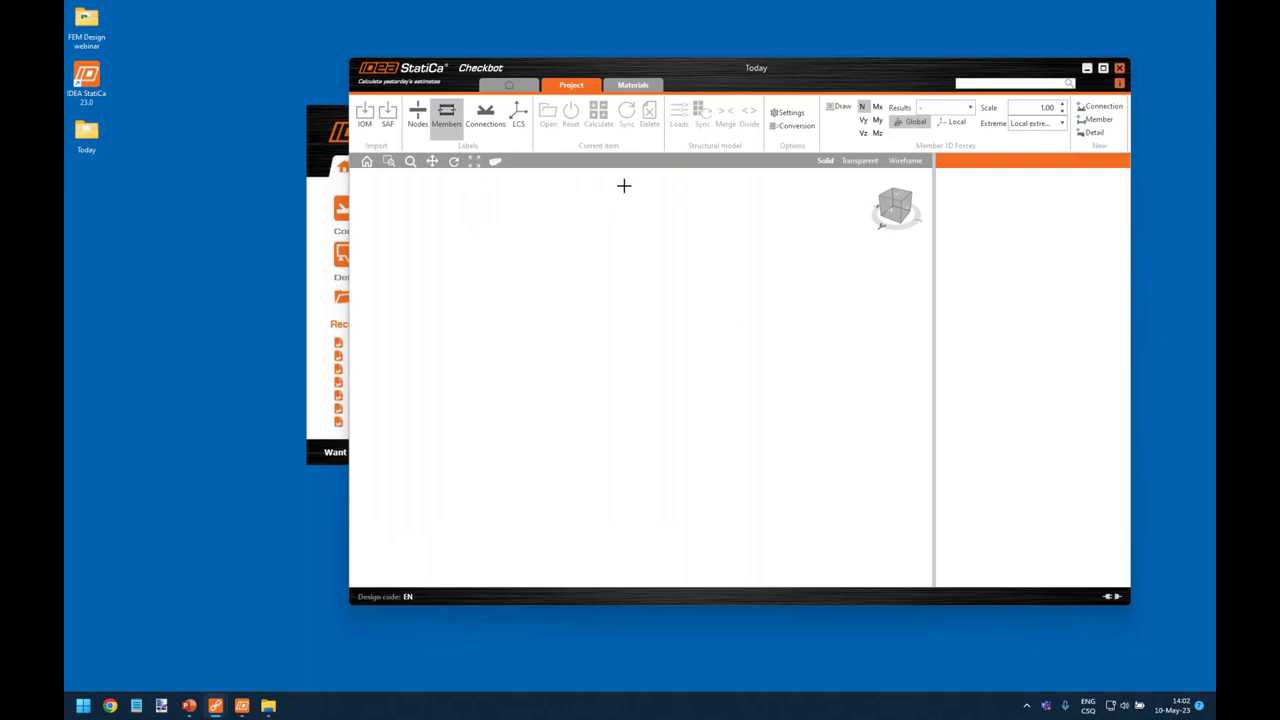
pyautogui.click(388, 113)
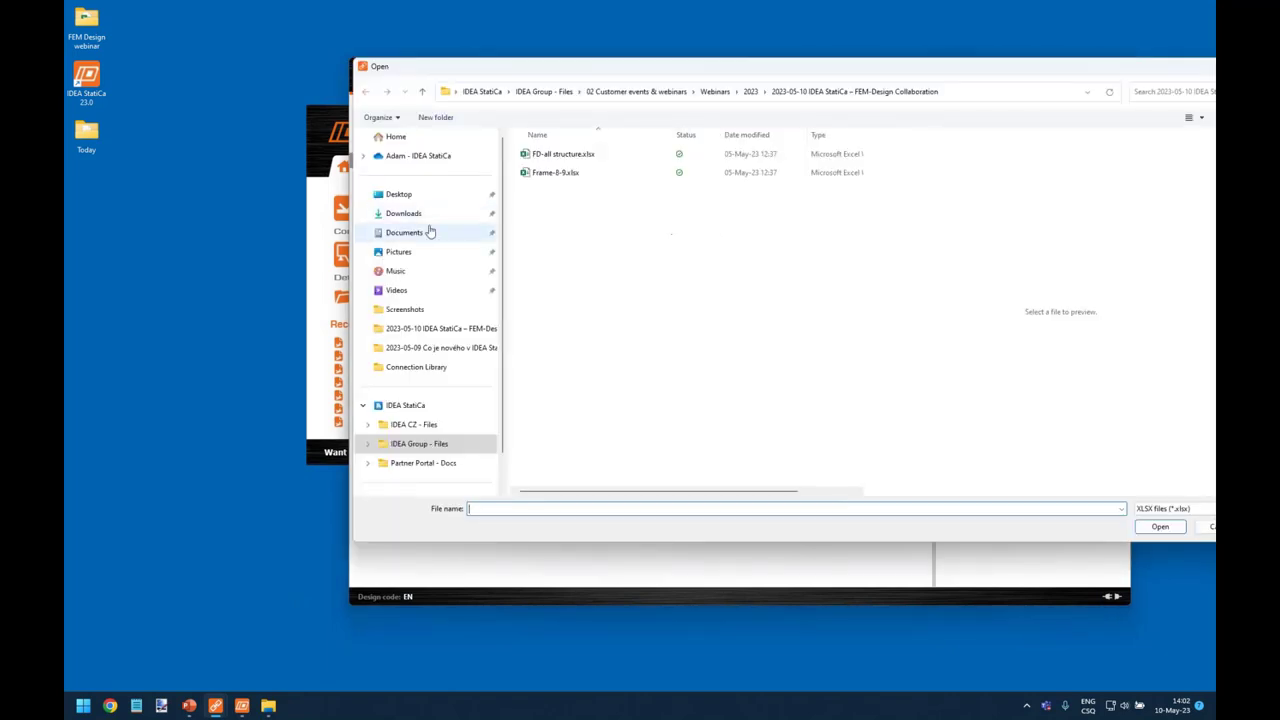
pyautogui.click(405, 195)
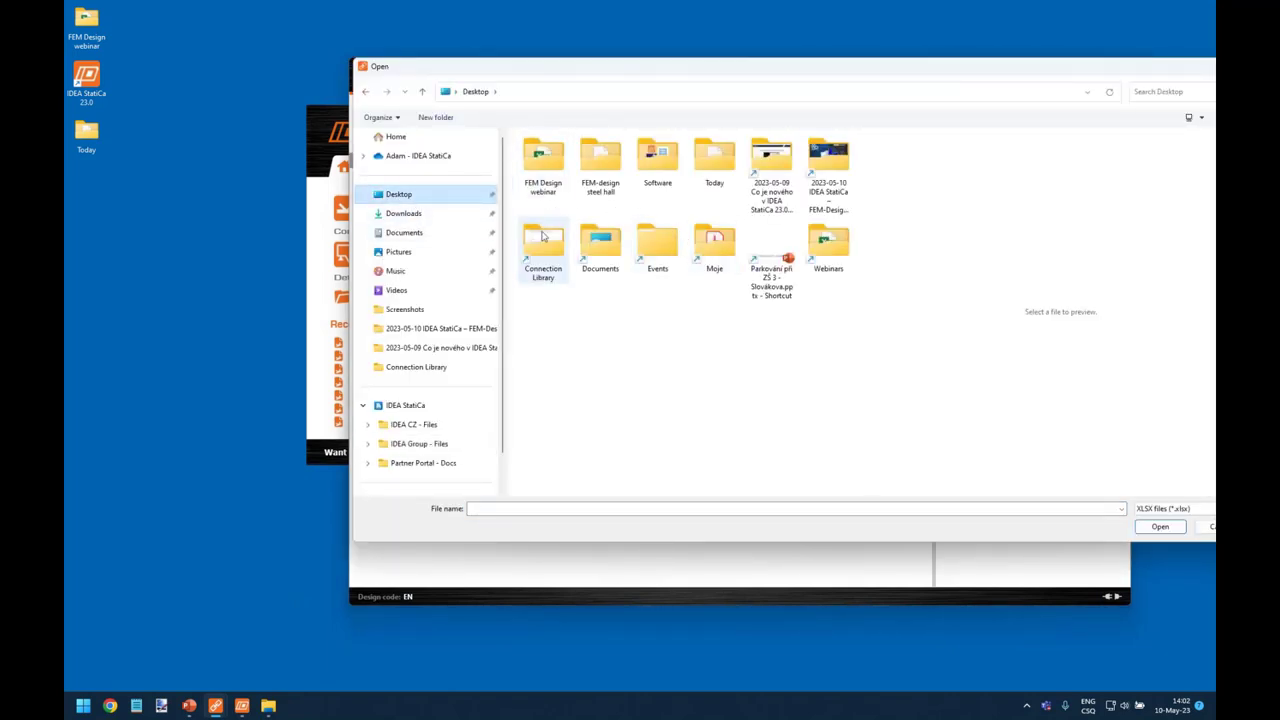
pyautogui.click(700, 335)
pyautogui.click(557, 172)
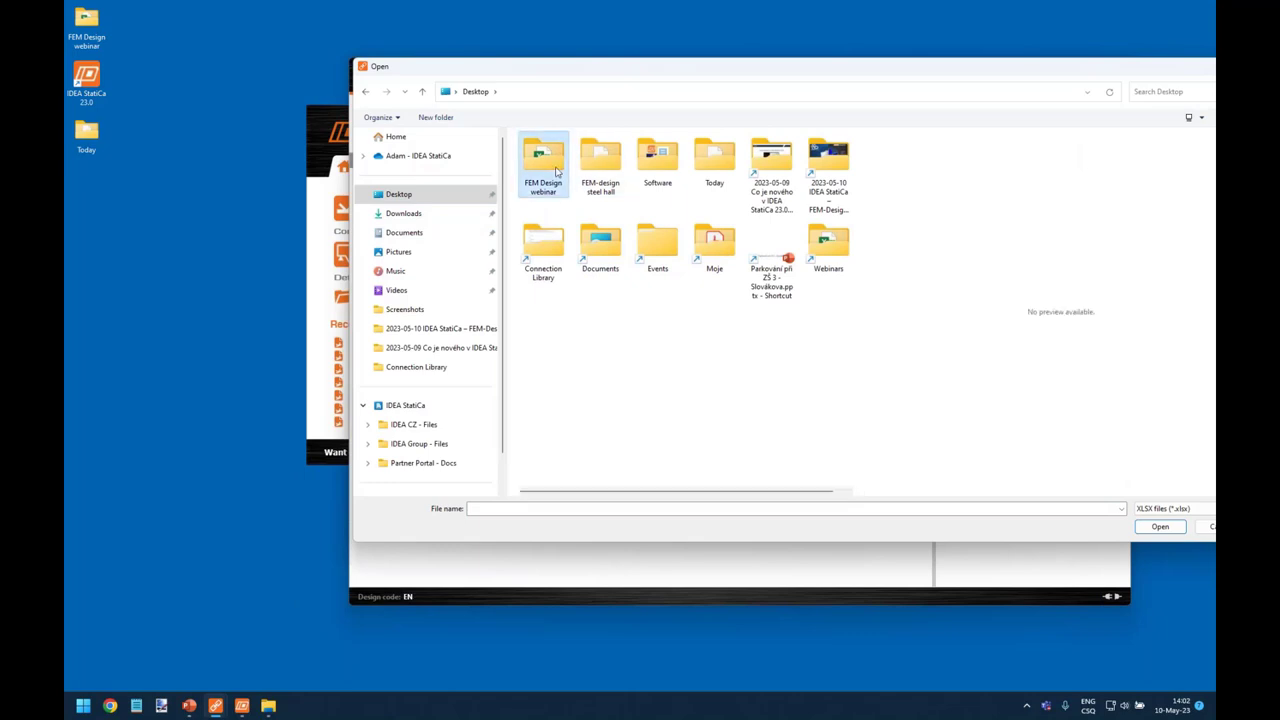
pyautogui.doubleClick(557, 172)
pyautogui.doubleClick(560, 156)
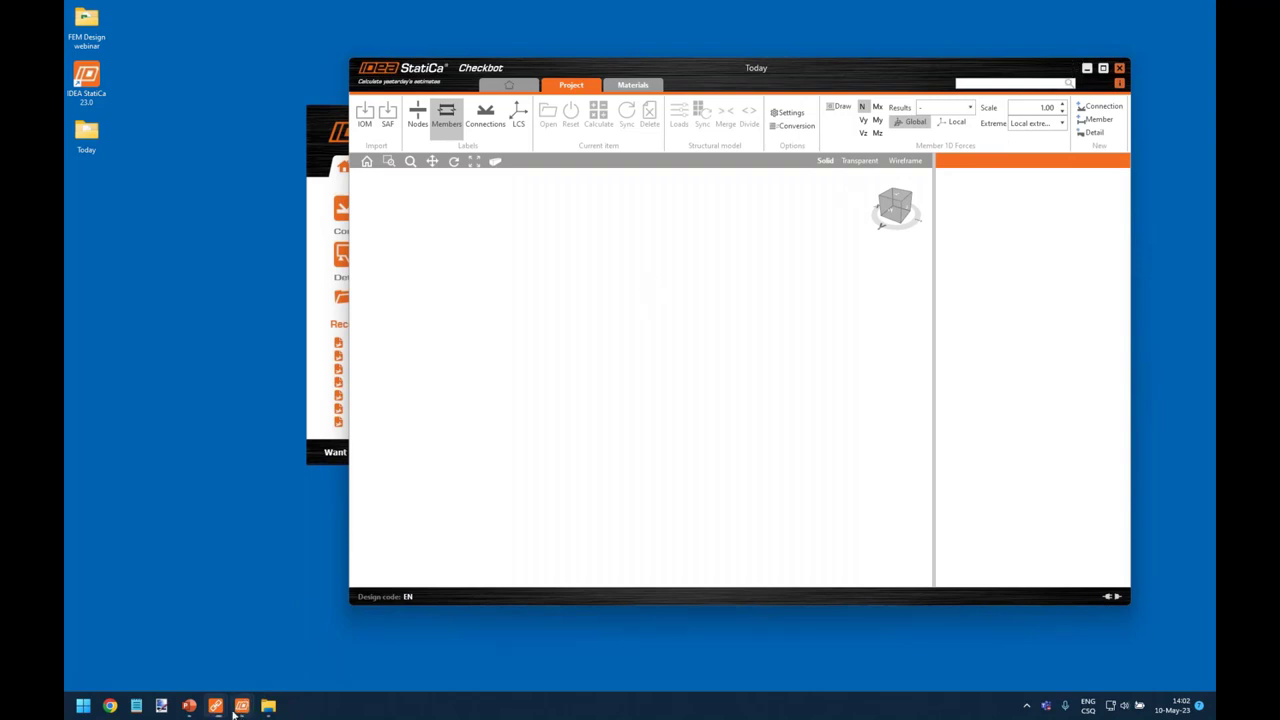
# Step: Bring the FEM-design steel hall project window to the front and maximize it
pyautogui.moveTo(216, 706)
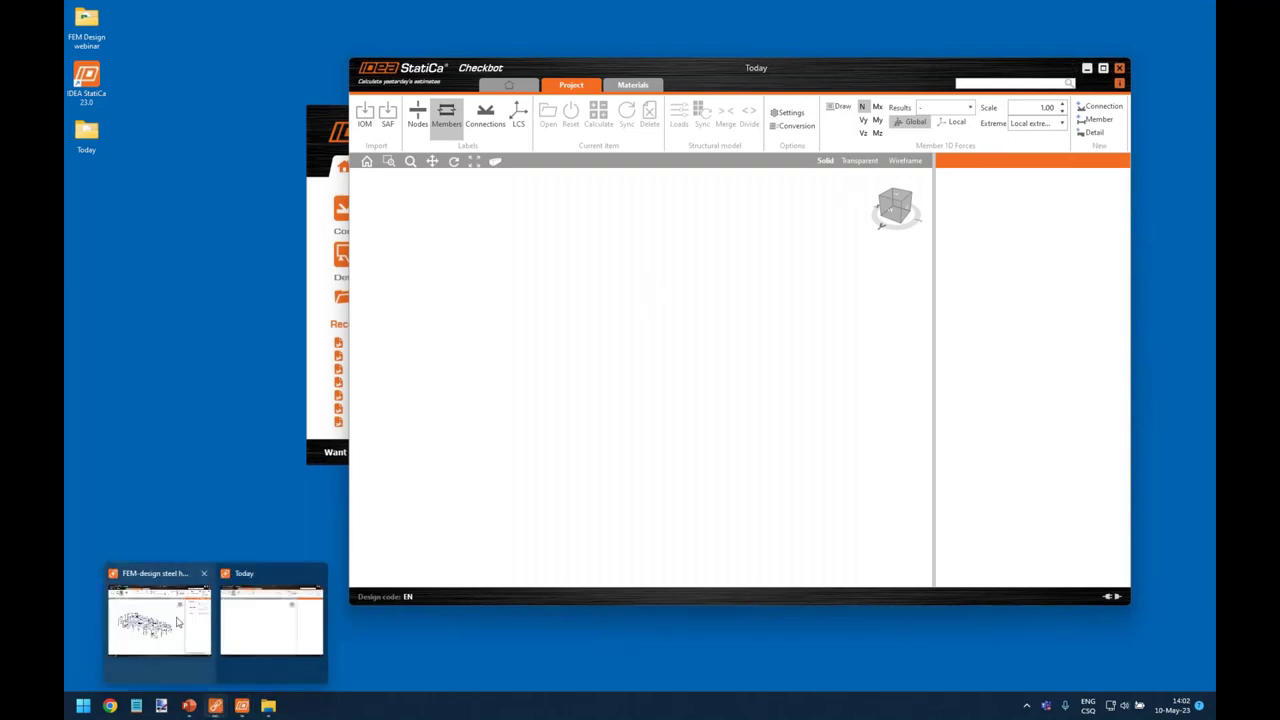
pyautogui.click(189, 630)
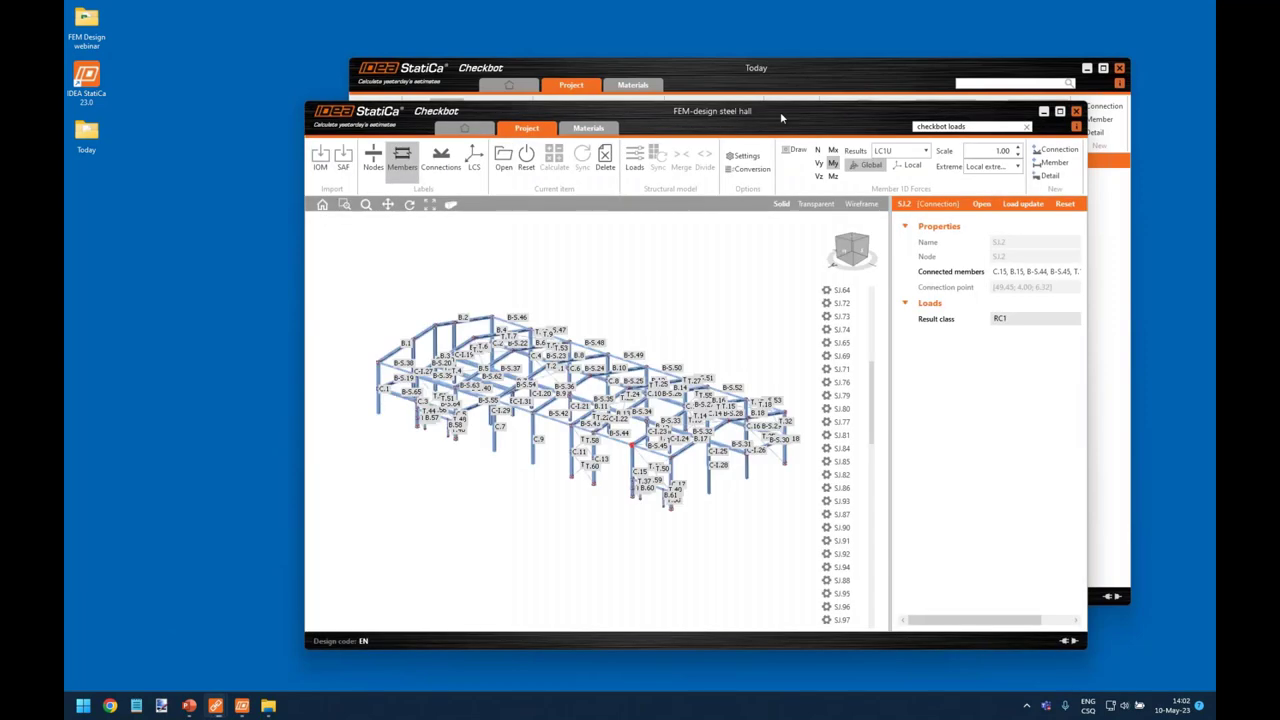
pyautogui.moveTo(777, 111); pyautogui.dragTo(682, 115)
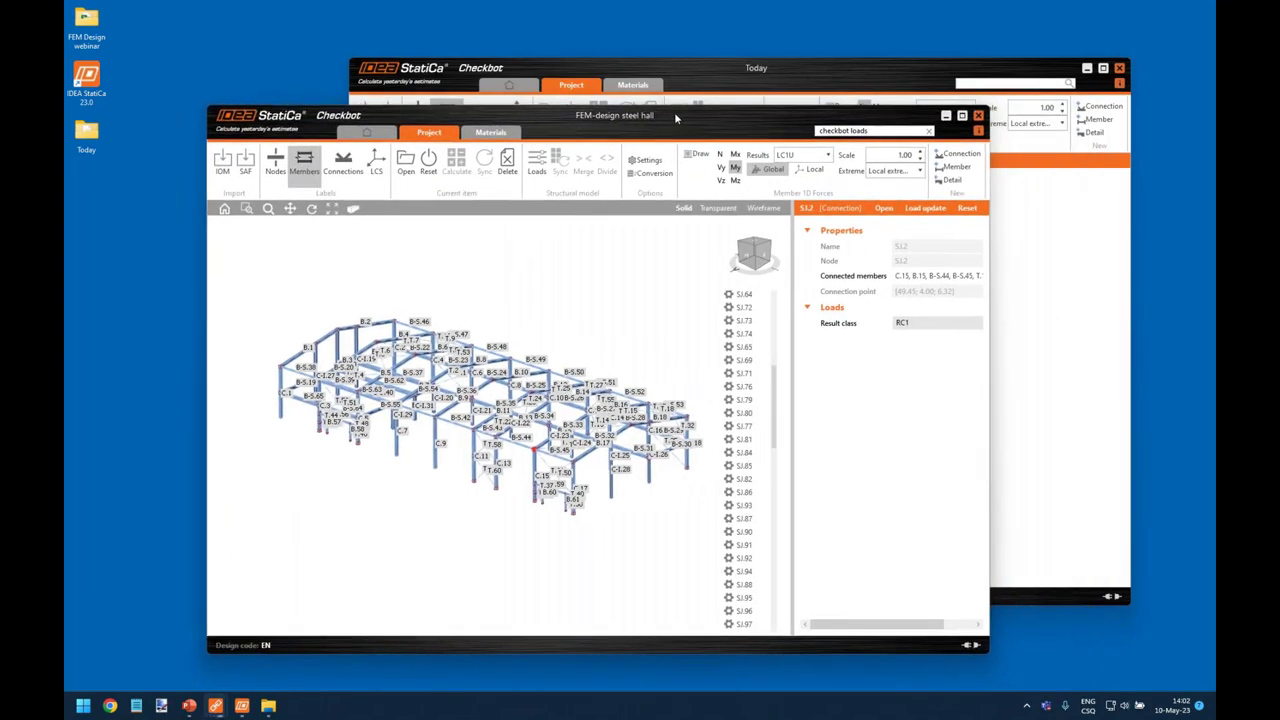
pyautogui.doubleClick(674, 112)
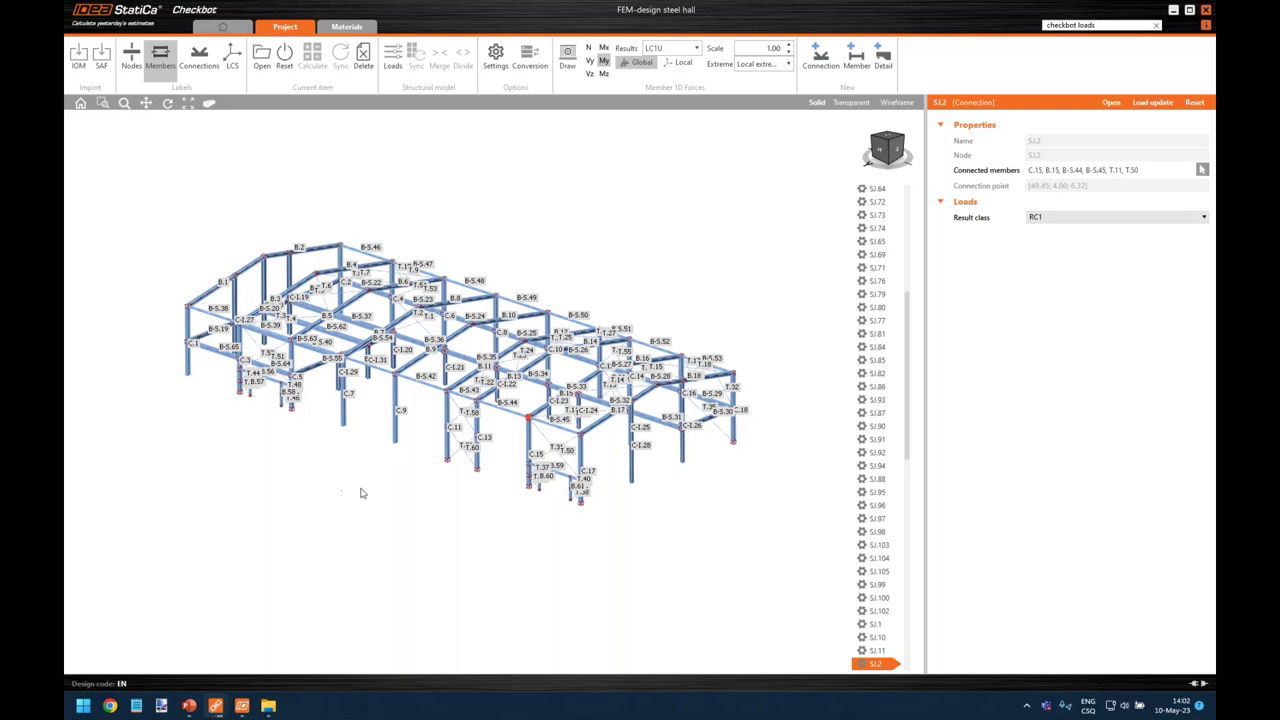
# Step: Hide the Members labels and orbit and zoom around the steel hall model
pyautogui.moveTo(404, 506)
pyautogui.mouseDown(button='right')
pyautogui.moveTo(426, 511)
pyautogui.moveTo(406, 512)
pyautogui.mouseUp(button='right')
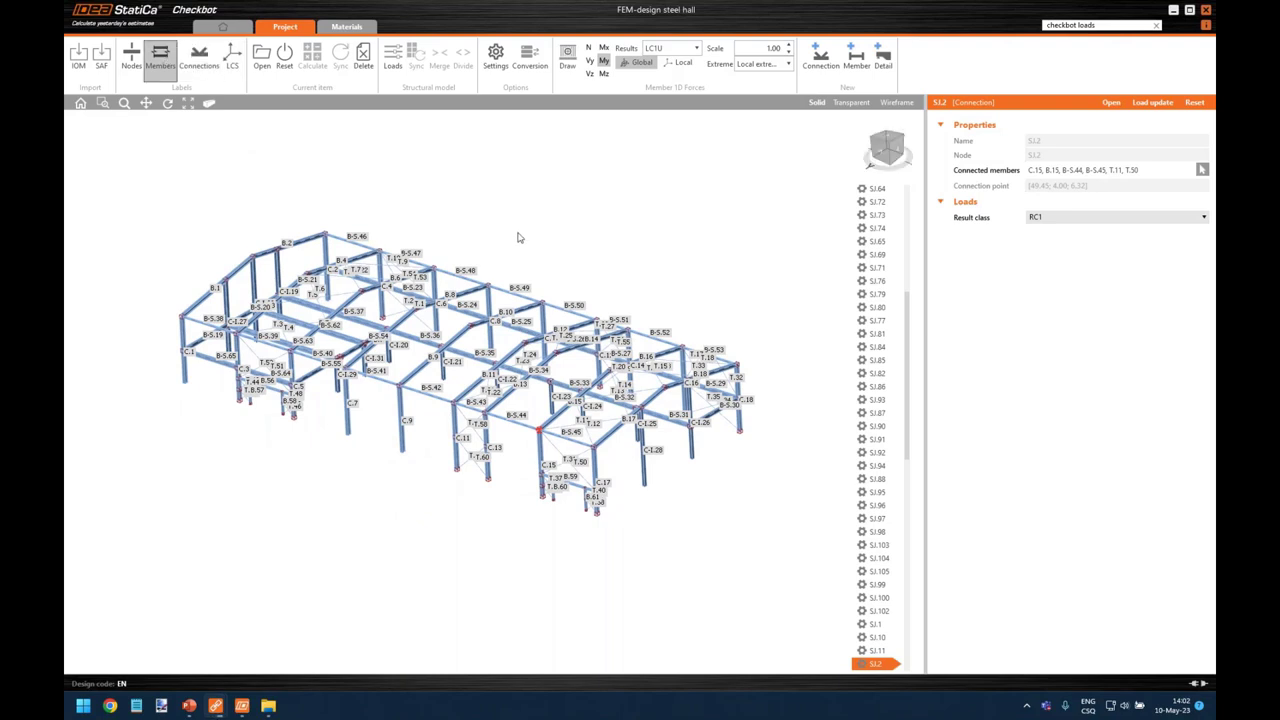
pyautogui.click(170, 70)
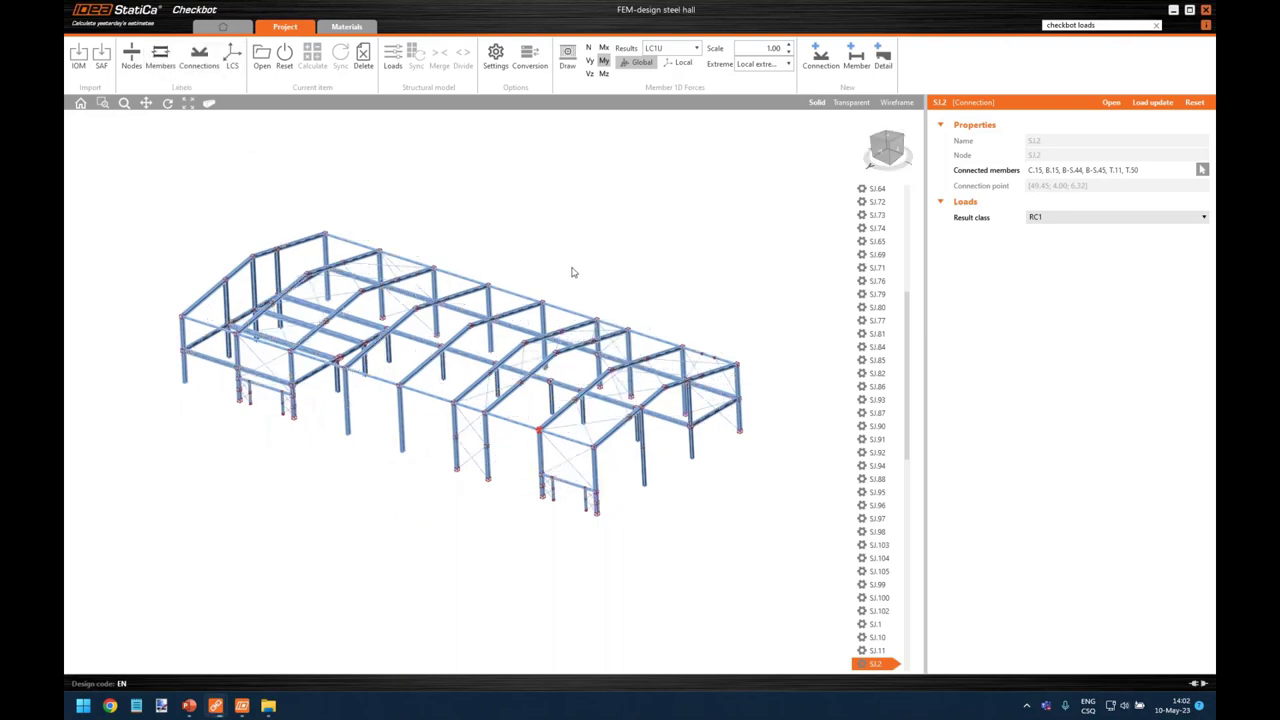
pyautogui.moveTo(575, 272); pyautogui.dragTo(588, 274, button='right')
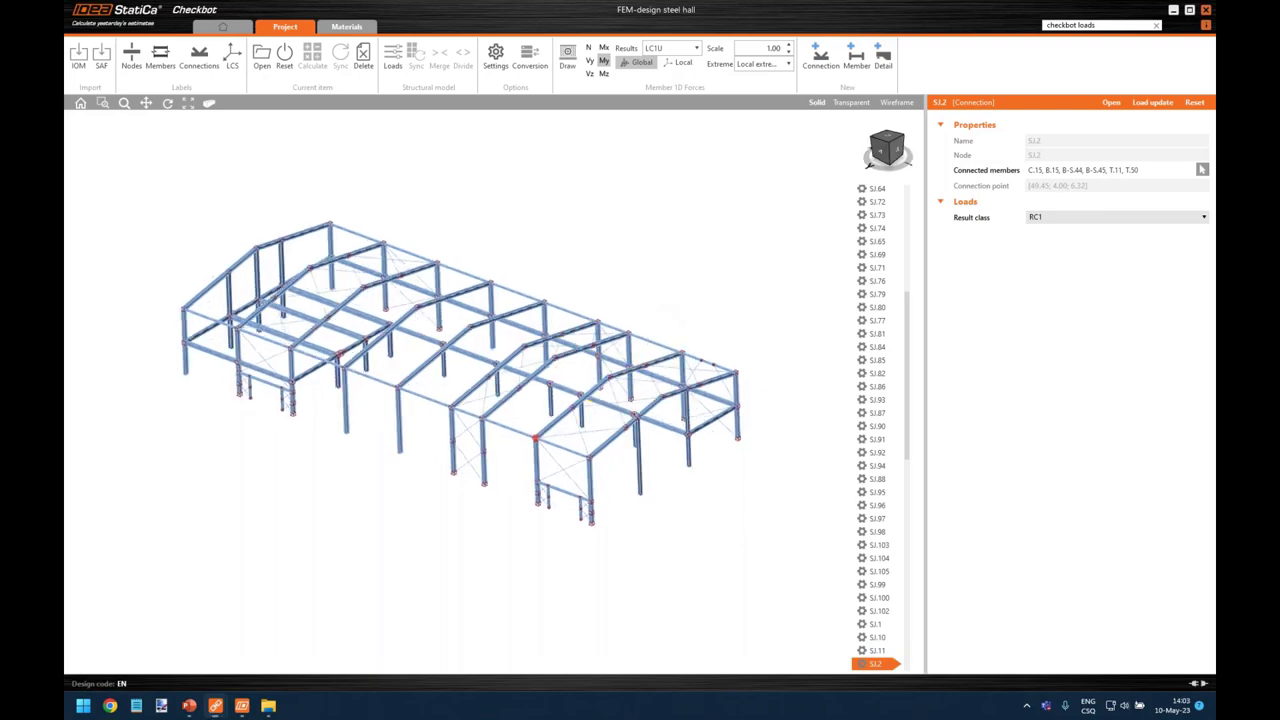
pyautogui.moveTo(613, 506); pyautogui.dragTo(640, 480, button='right')
pyautogui.scroll(3, 634, 486)
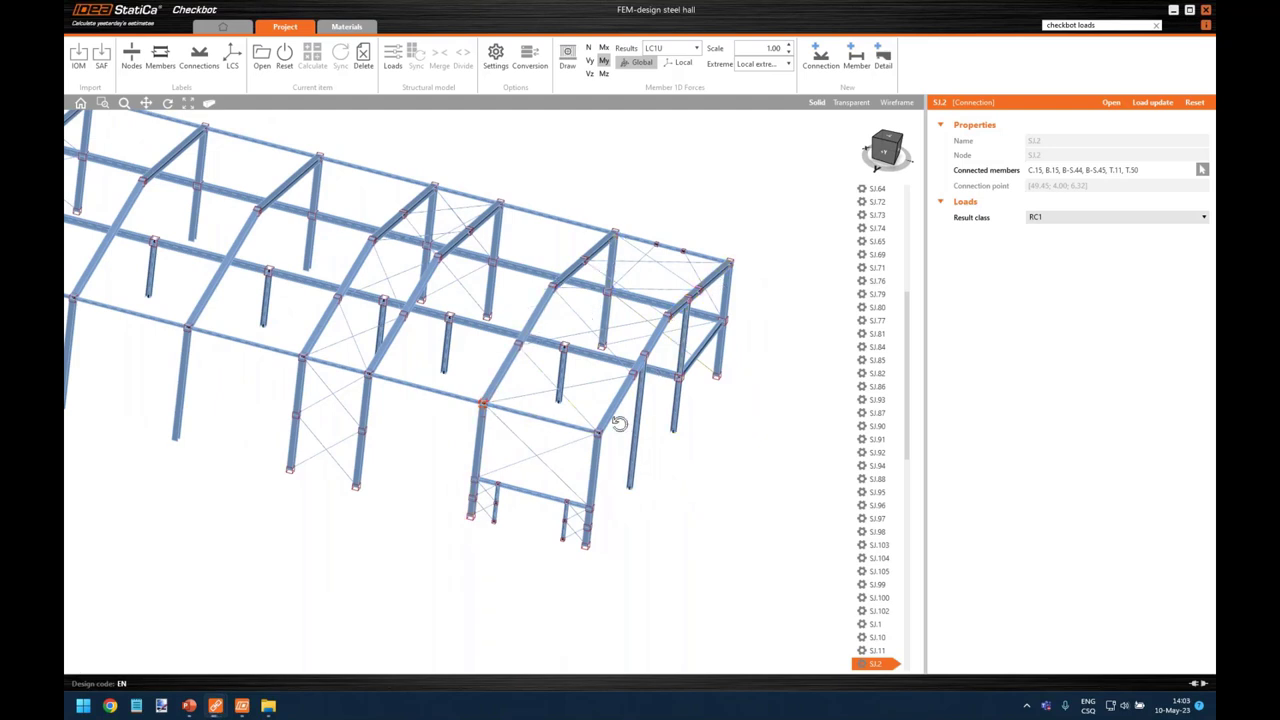
pyautogui.moveTo(620, 423); pyautogui.dragTo(580, 449, button='right')
pyautogui.moveTo(587, 162); pyautogui.dragTo(616, 178, button='middle')
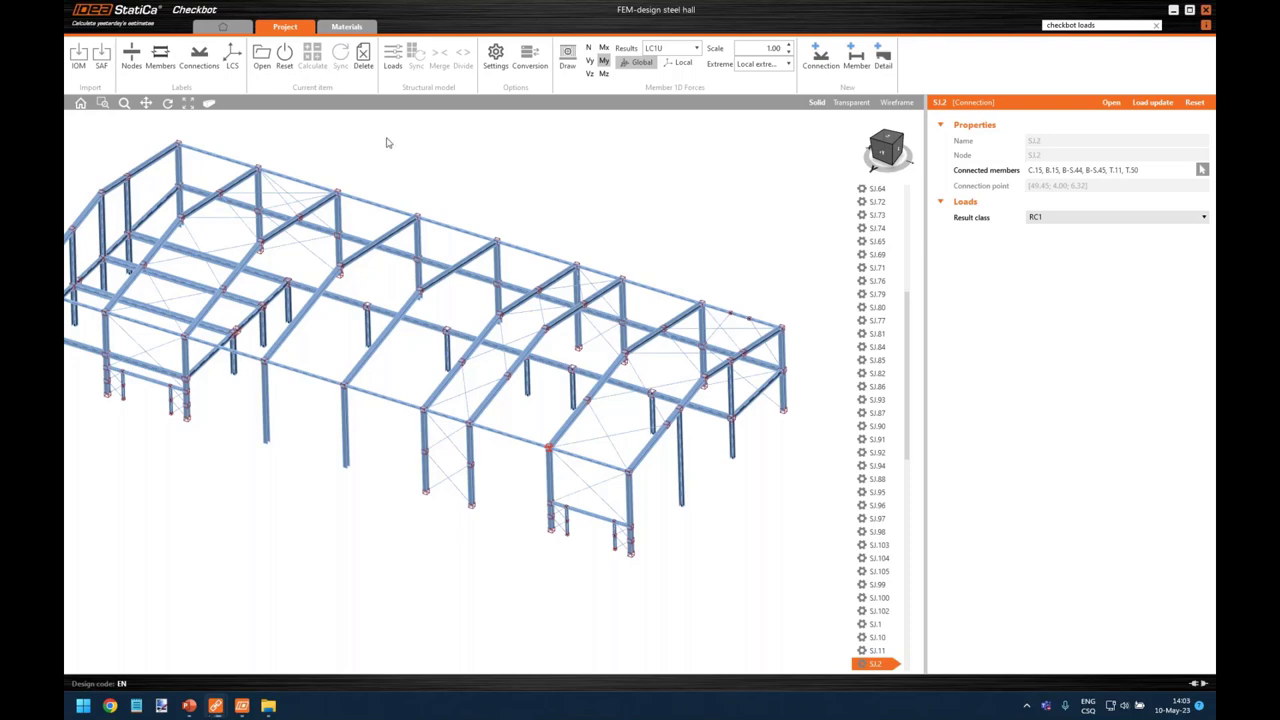
pyautogui.scroll(8, 438, 408)
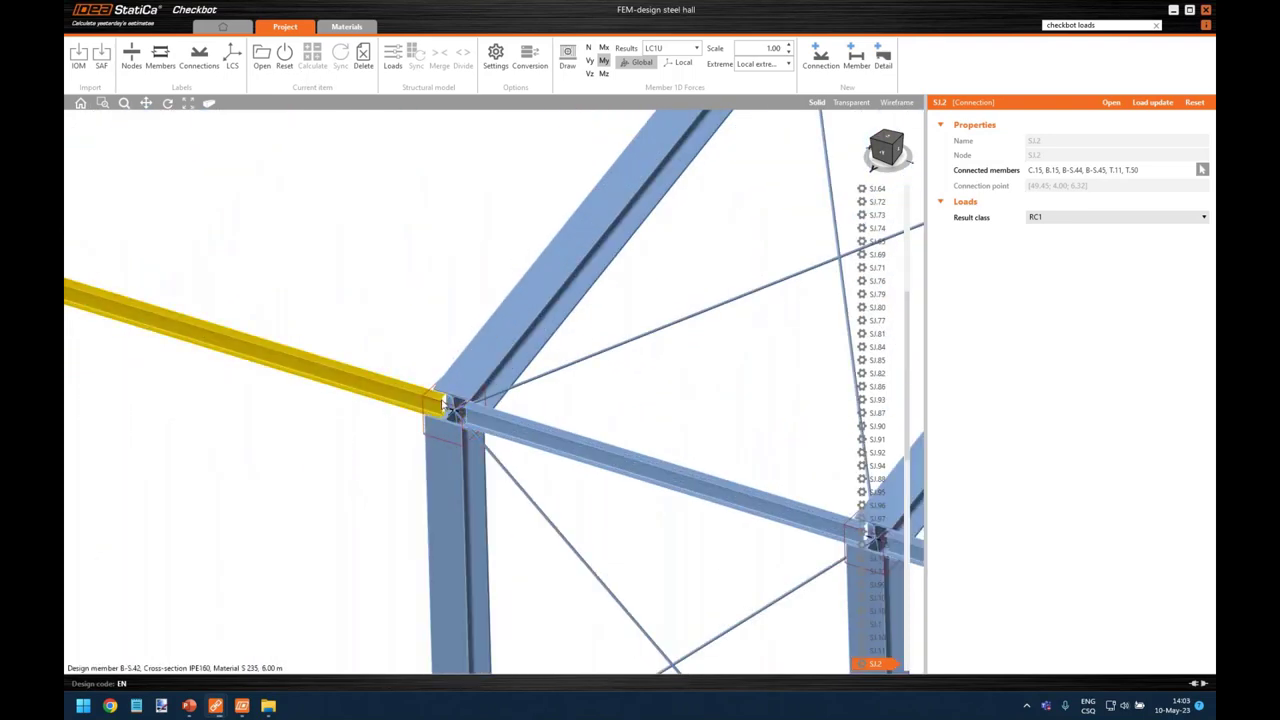
pyautogui.scroll(-10, 789, 286)
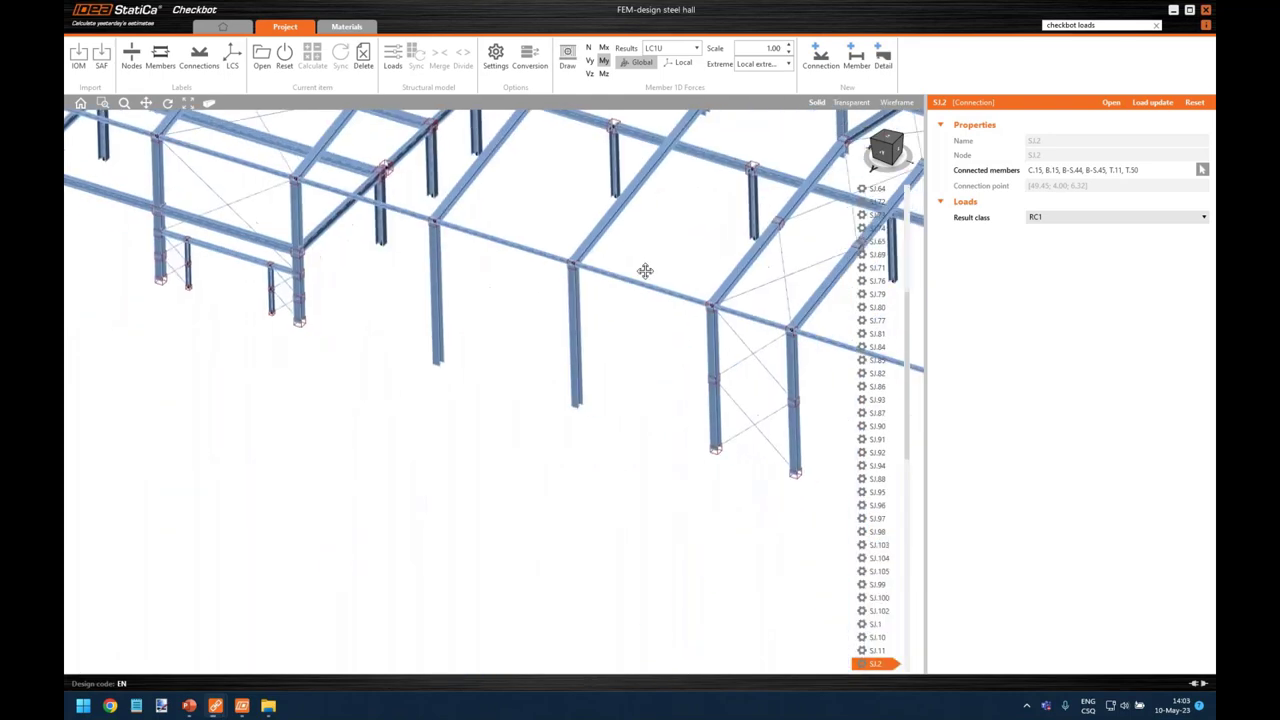
pyautogui.scroll(10, 880, 228)
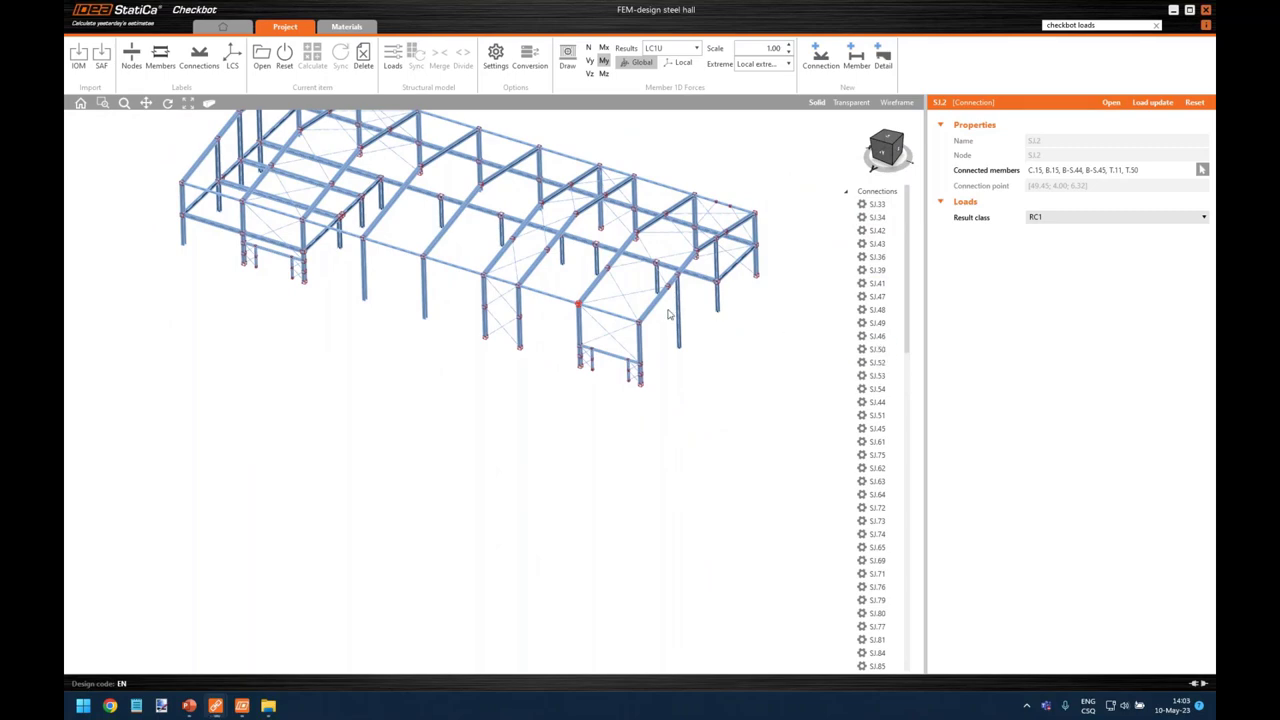
pyautogui.scroll(2, 668, 315)
pyautogui.scroll(6, 754, 274)
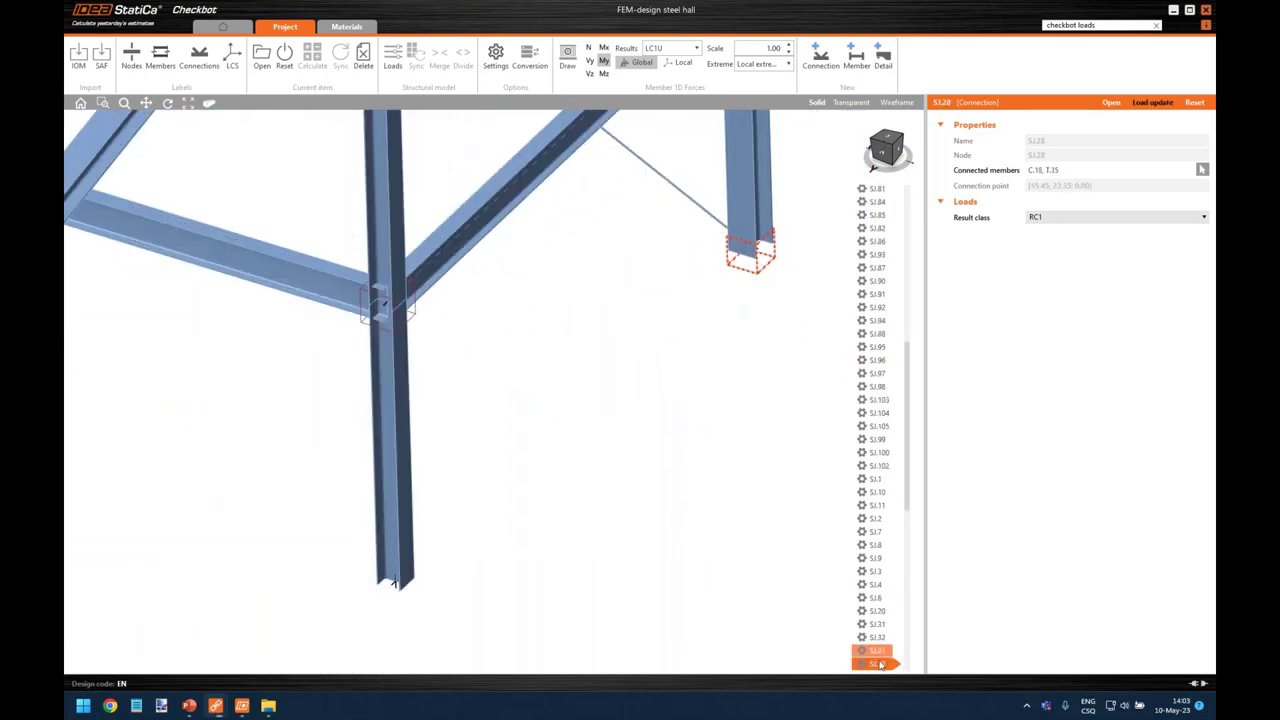
pyautogui.scroll(-8, 711, 339)
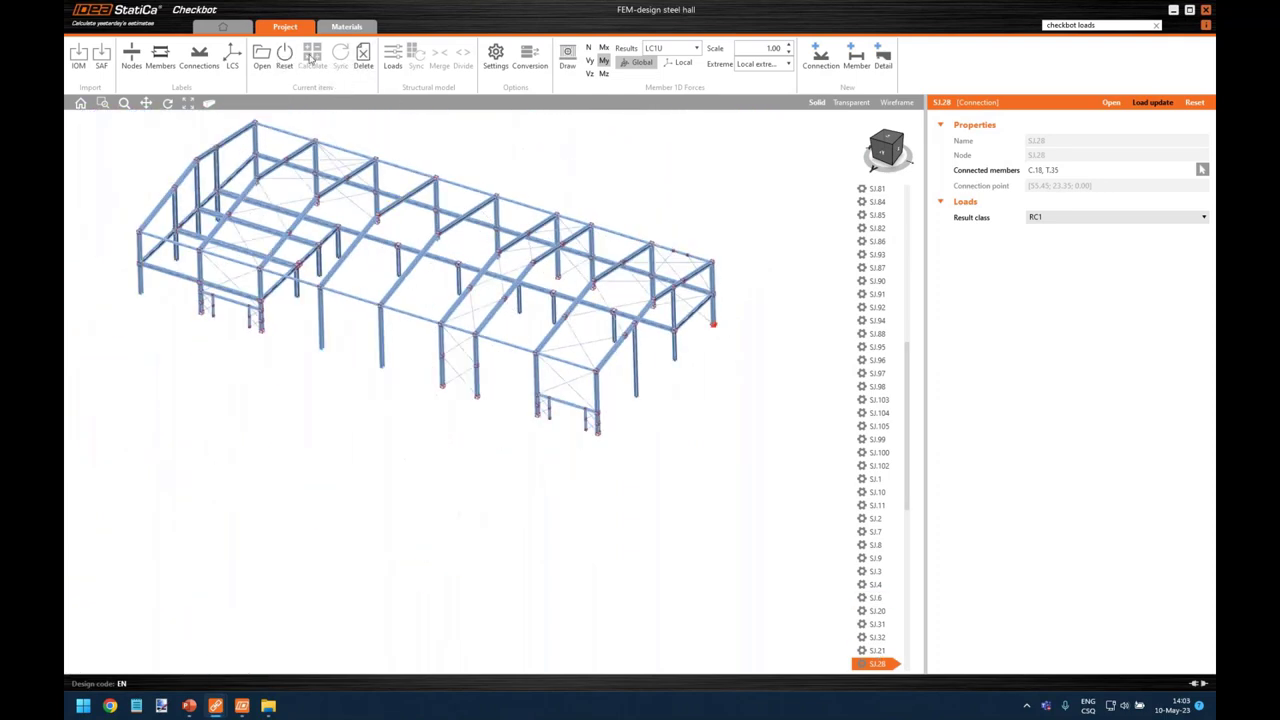
pyautogui.rightClick(879, 668)
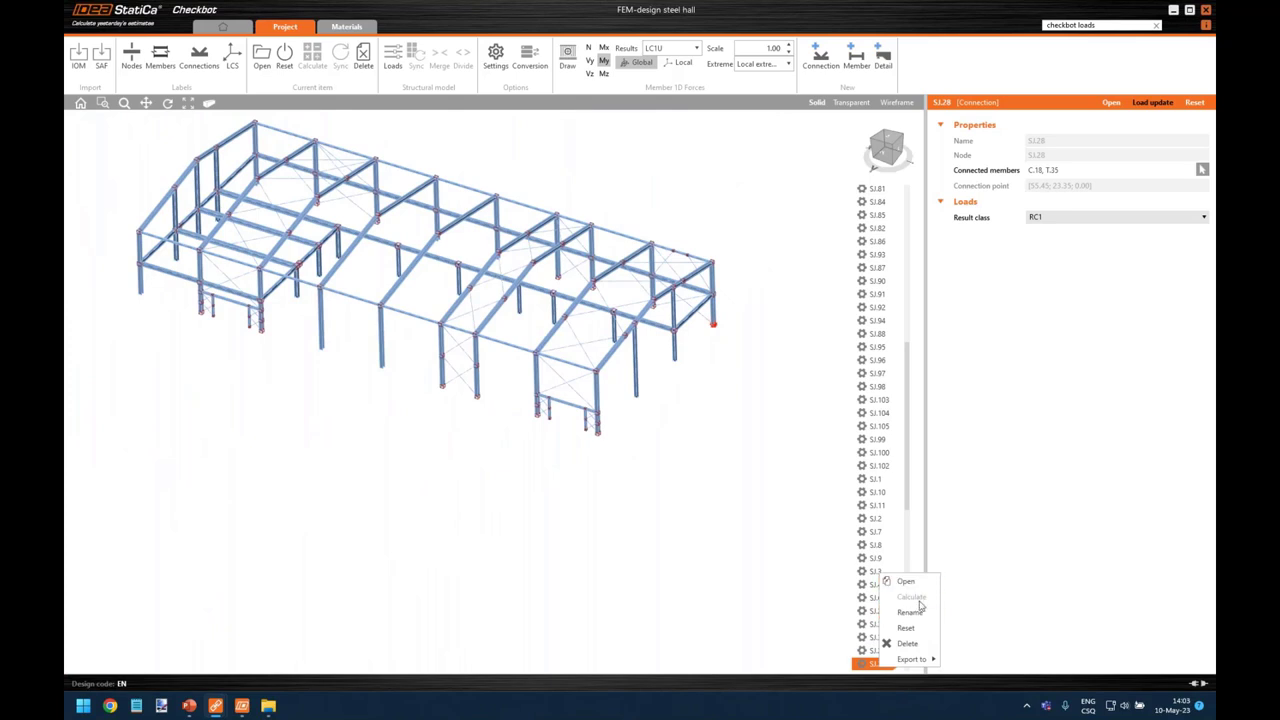
pyautogui.moveTo(928, 662)
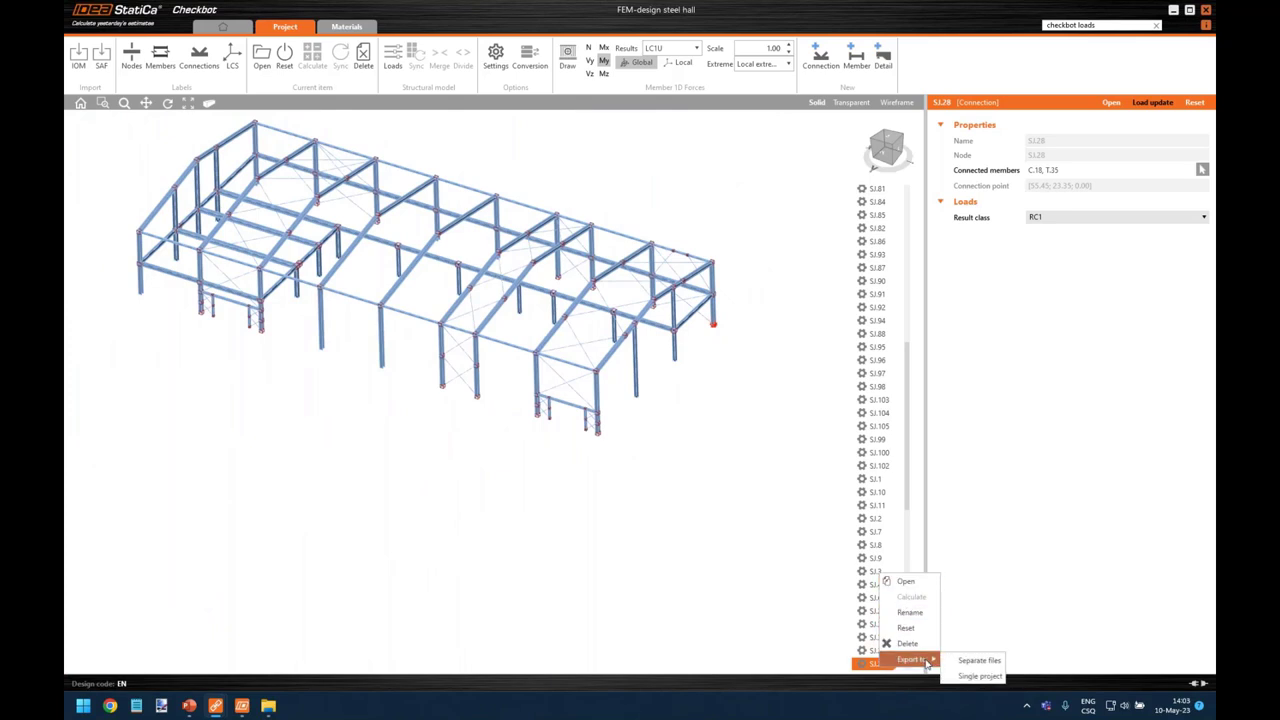
pyautogui.click(976, 662)
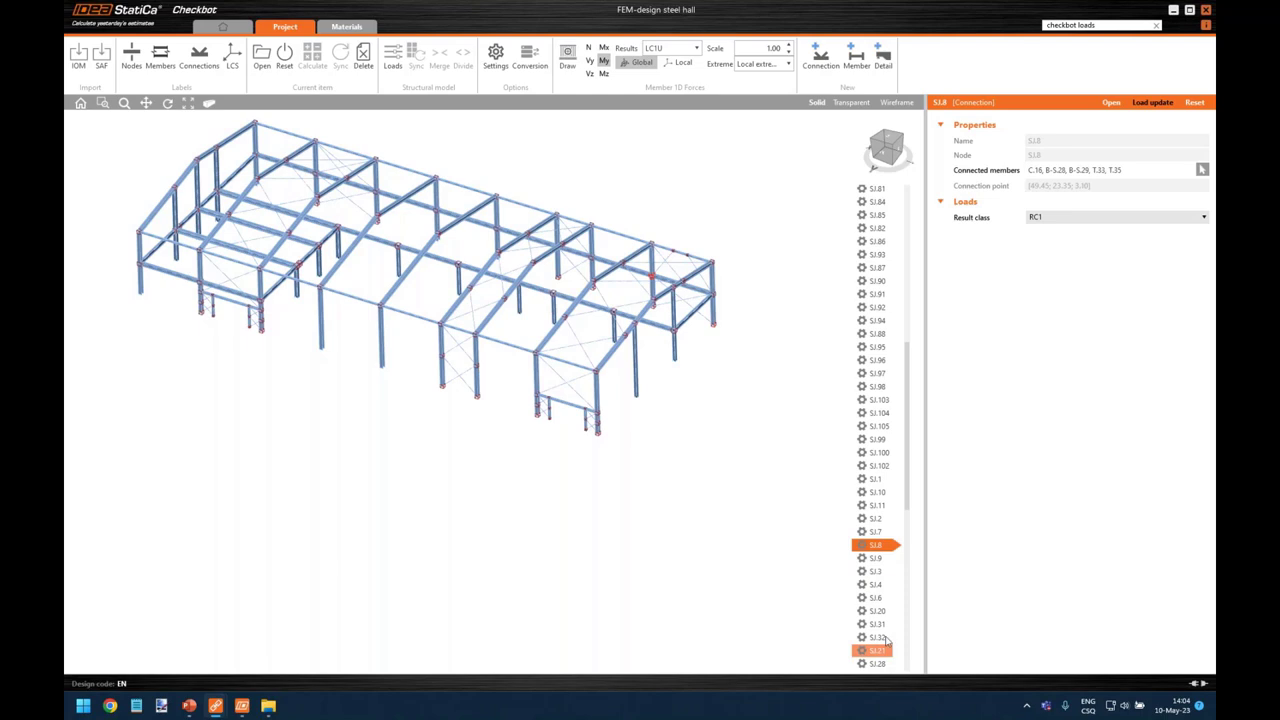
pyautogui.keyDown('shift'); pyautogui.click(880, 650); pyautogui.keyUp('shift')
pyautogui.rightClick(886, 638)
pyautogui.moveTo(929, 627)
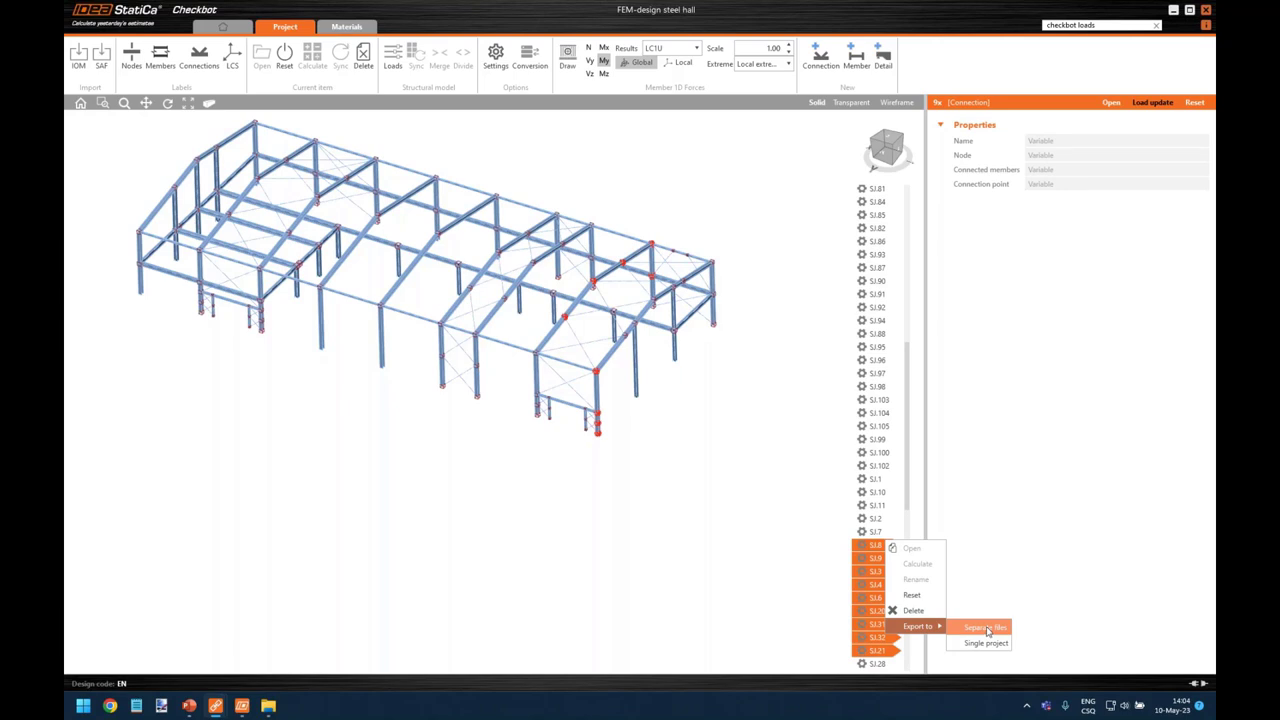
pyautogui.click(757, 517)
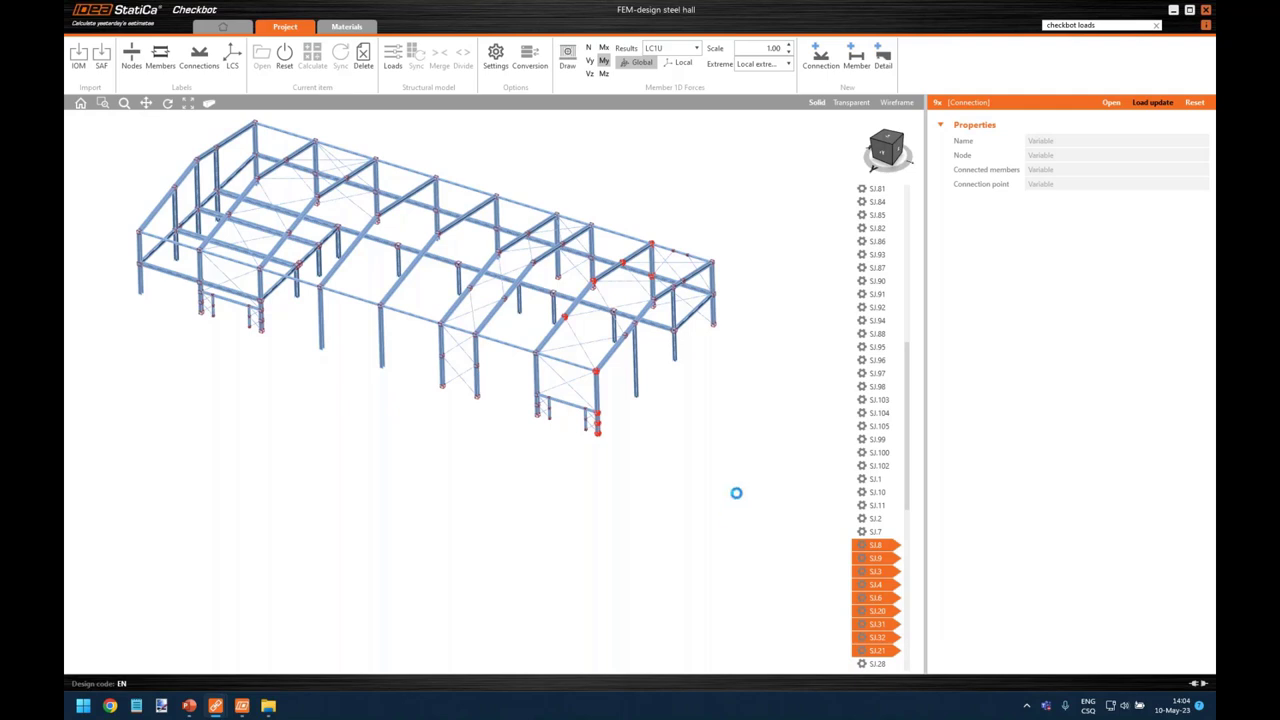
pyautogui.click(737, 491)
pyautogui.moveTo(692, 443); pyautogui.dragTo(700, 492, button='middle')
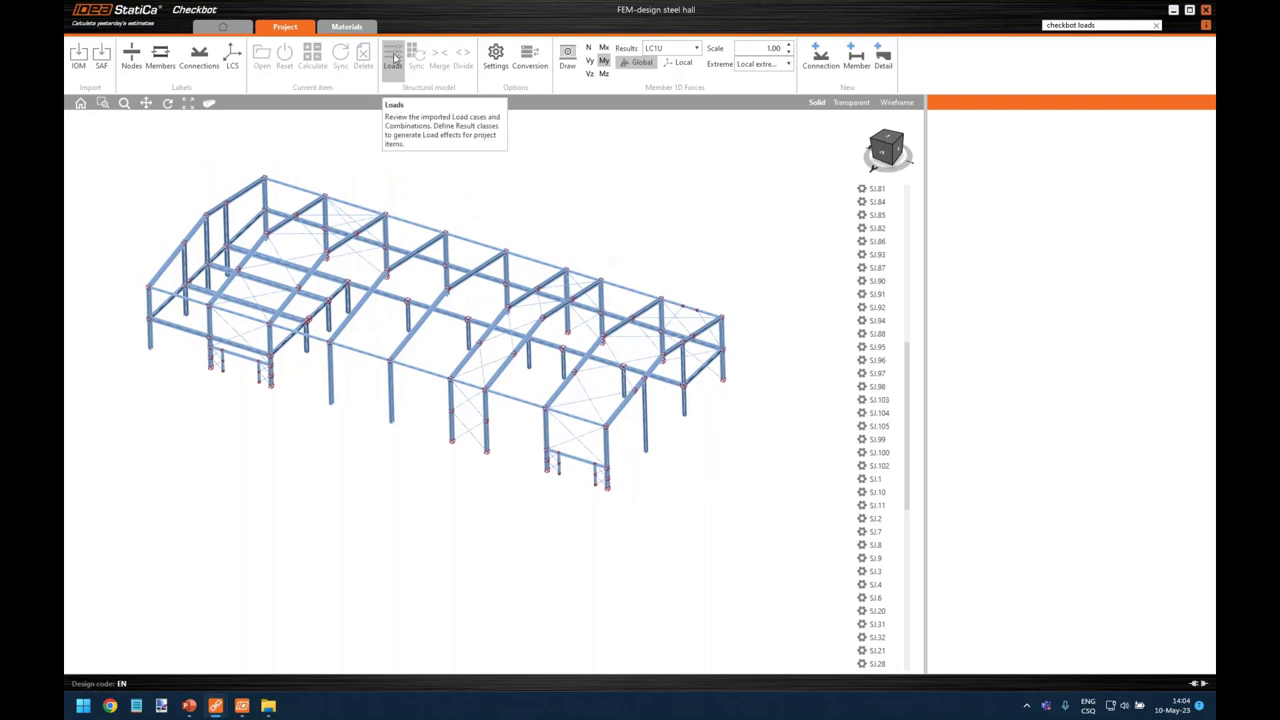
# Step: Open the Load configurator and inspect load case LC1U, result class RC1 and LC2U
pyautogui.click(393, 58)
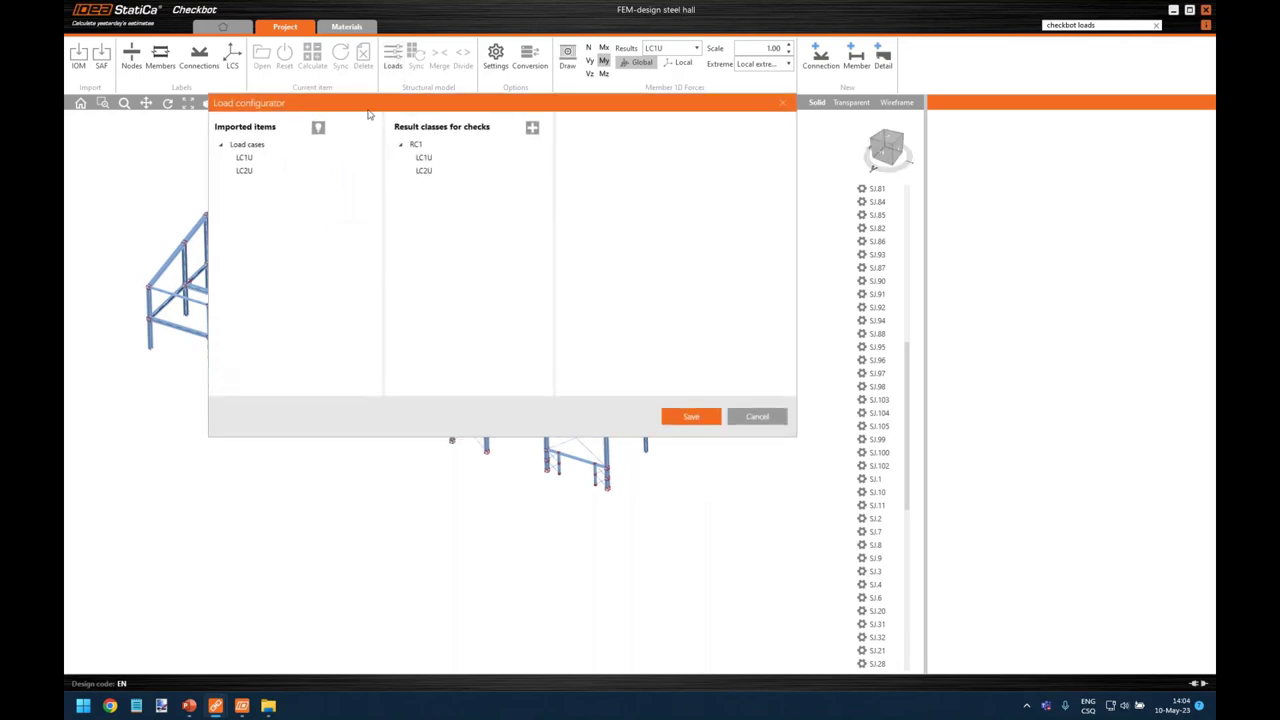
pyautogui.moveTo(370, 104); pyautogui.dragTo(562, 213)
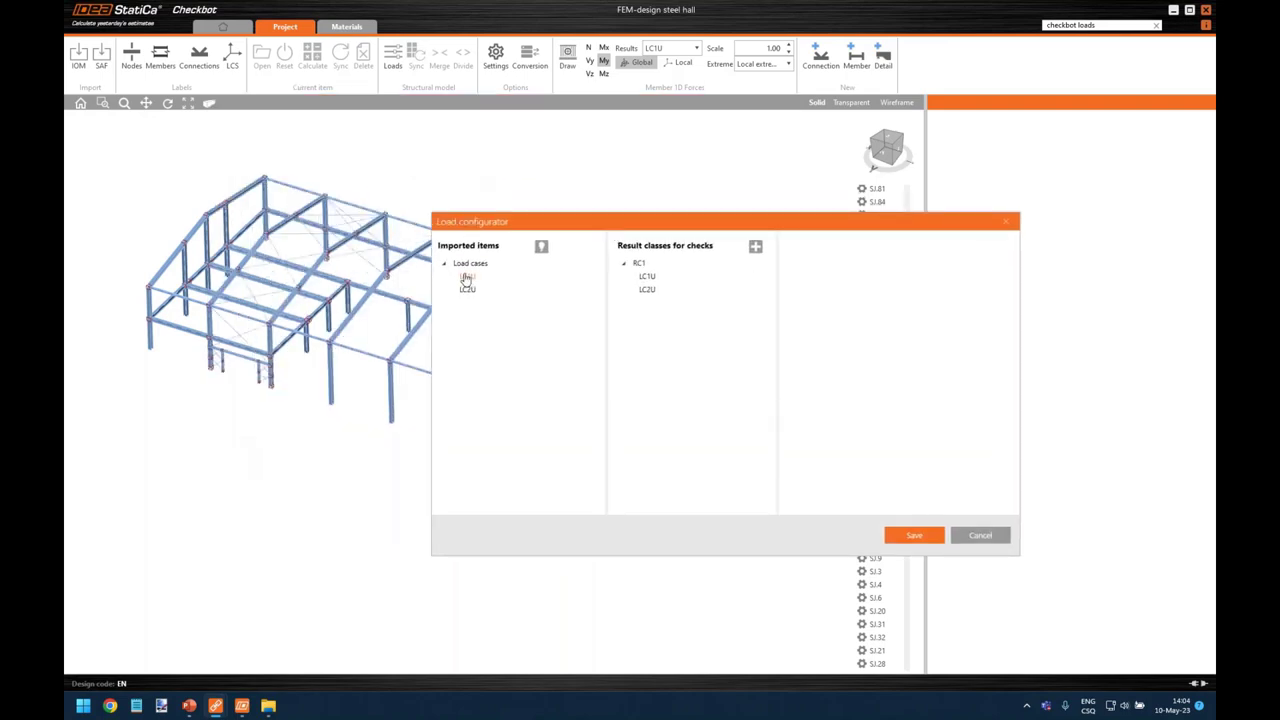
pyautogui.click(467, 281)
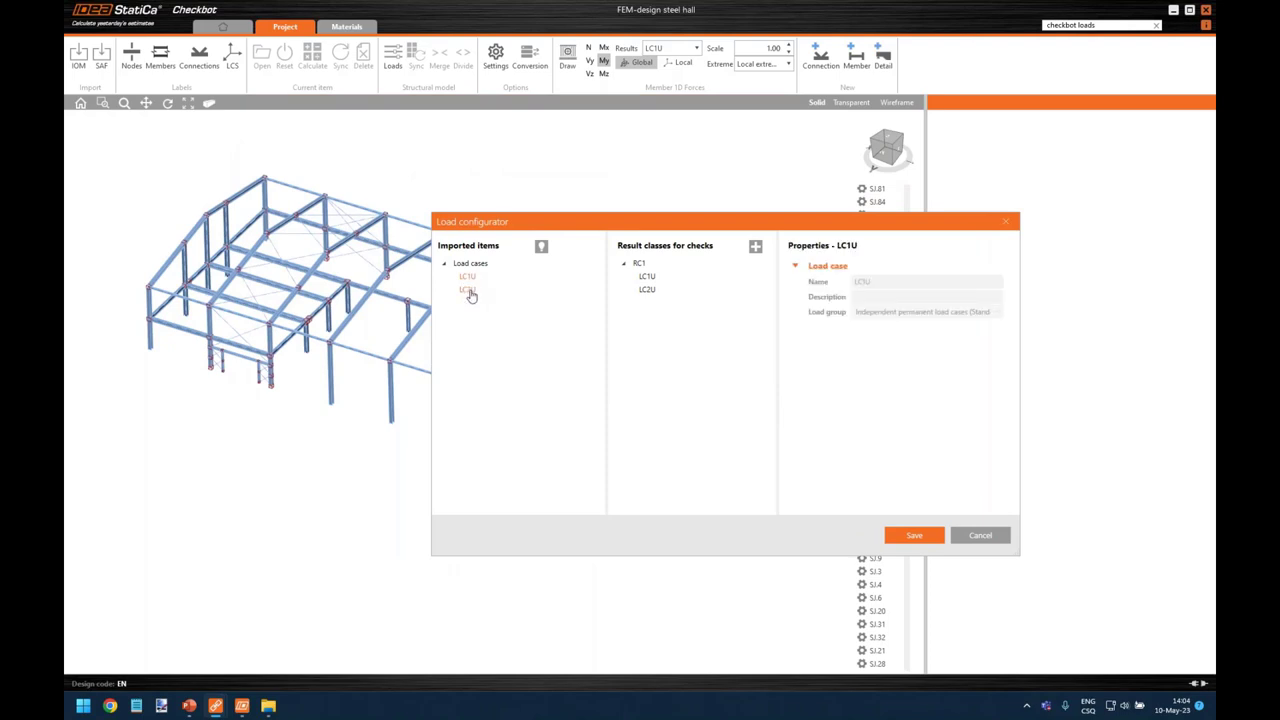
pyautogui.click(641, 265)
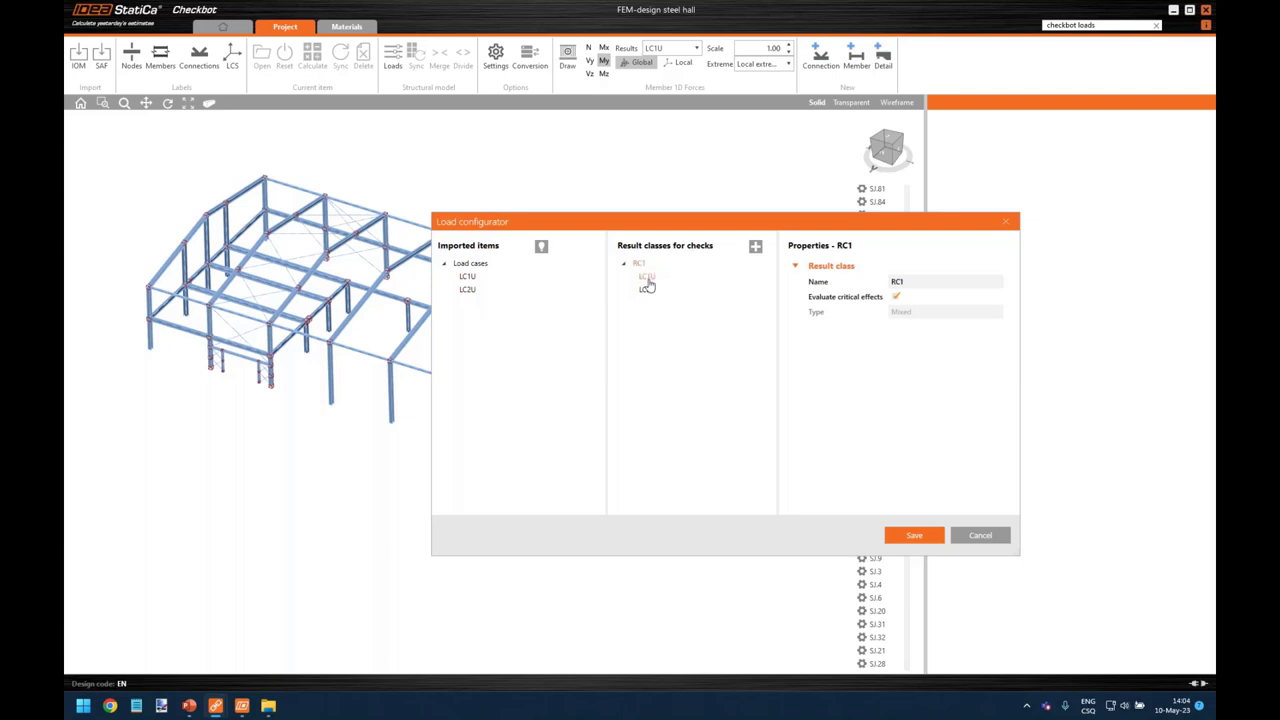
pyautogui.click(647, 288)
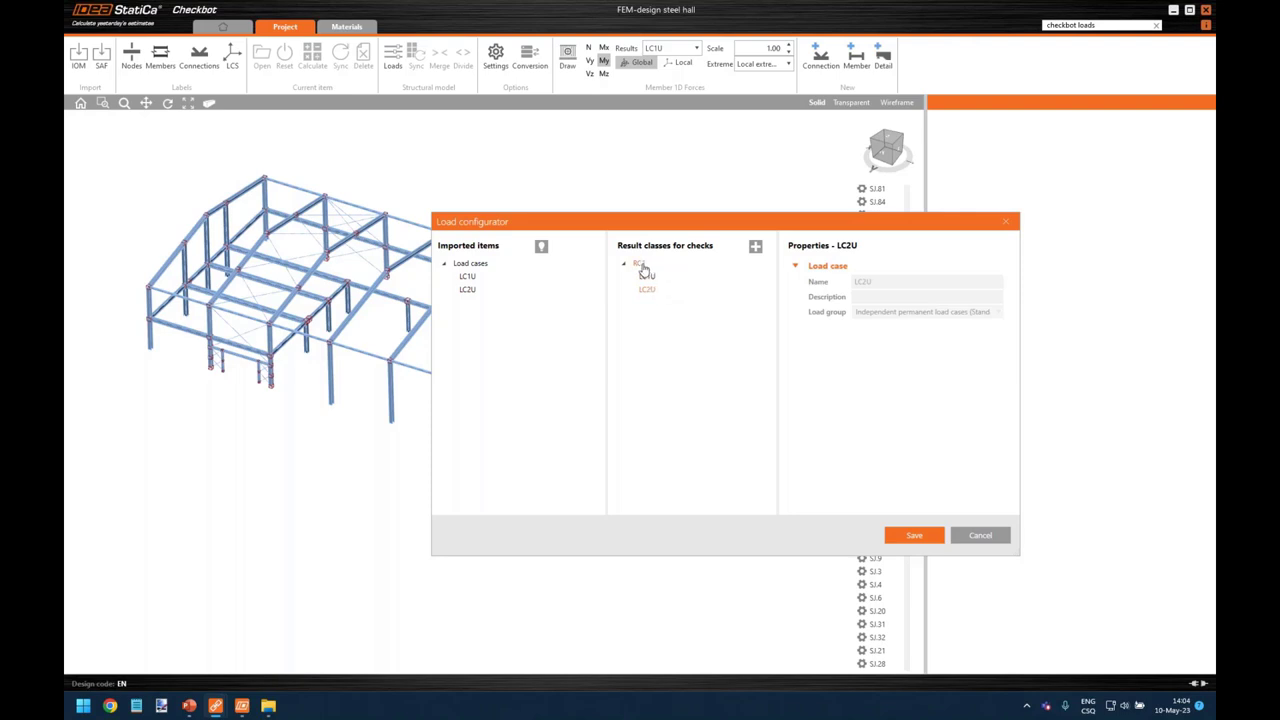
# Step: Check RC1's removal options for LC2U and LC1U without deleting anything
pyautogui.click(639, 263)
pyautogui.rightClick(646, 290)
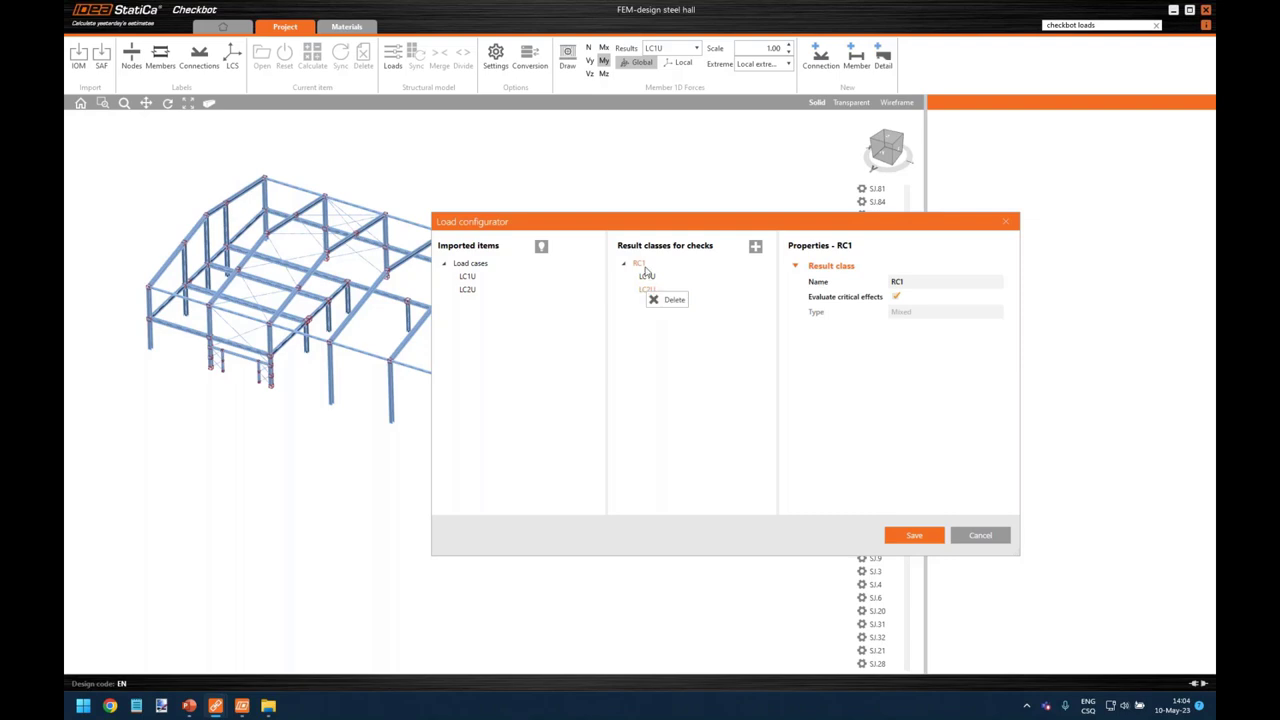
pyautogui.rightClick(648, 274)
pyautogui.click(667, 276)
# Step: Cancel the Load configurator and Settings unchanged, then switch on member 1D force drawing
pyautogui.click(984, 533)
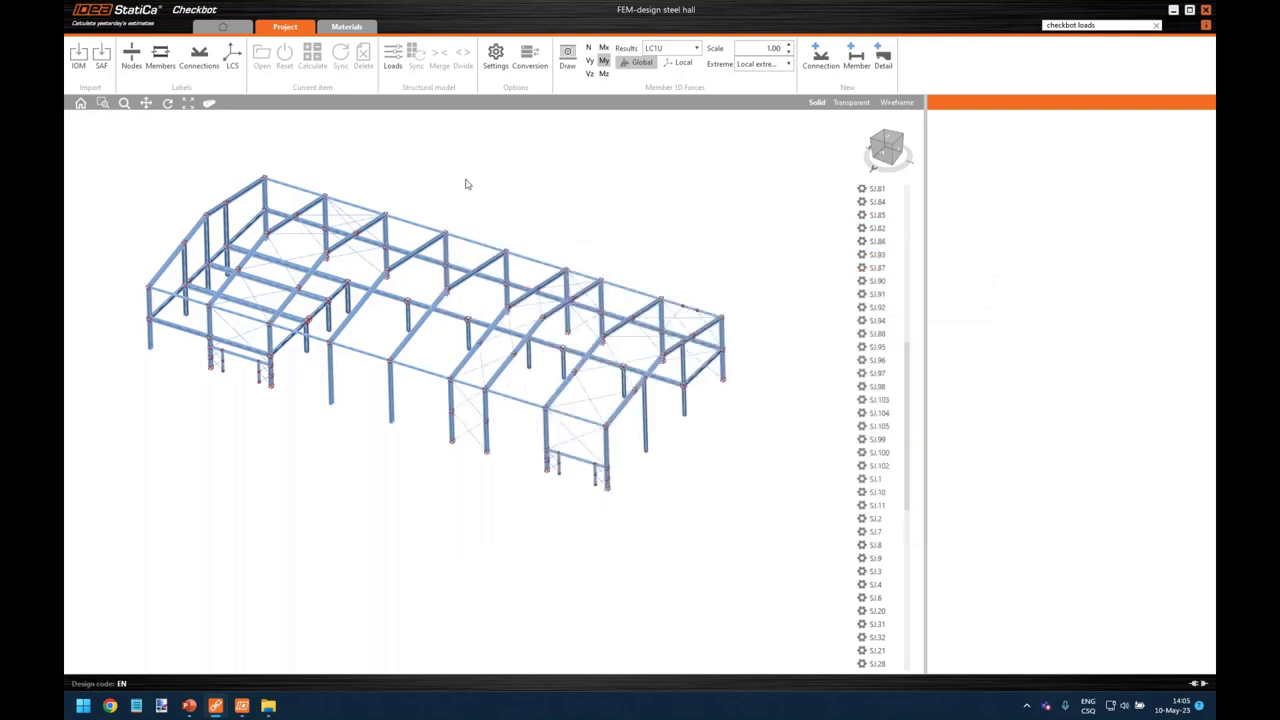
pyautogui.click(496, 59)
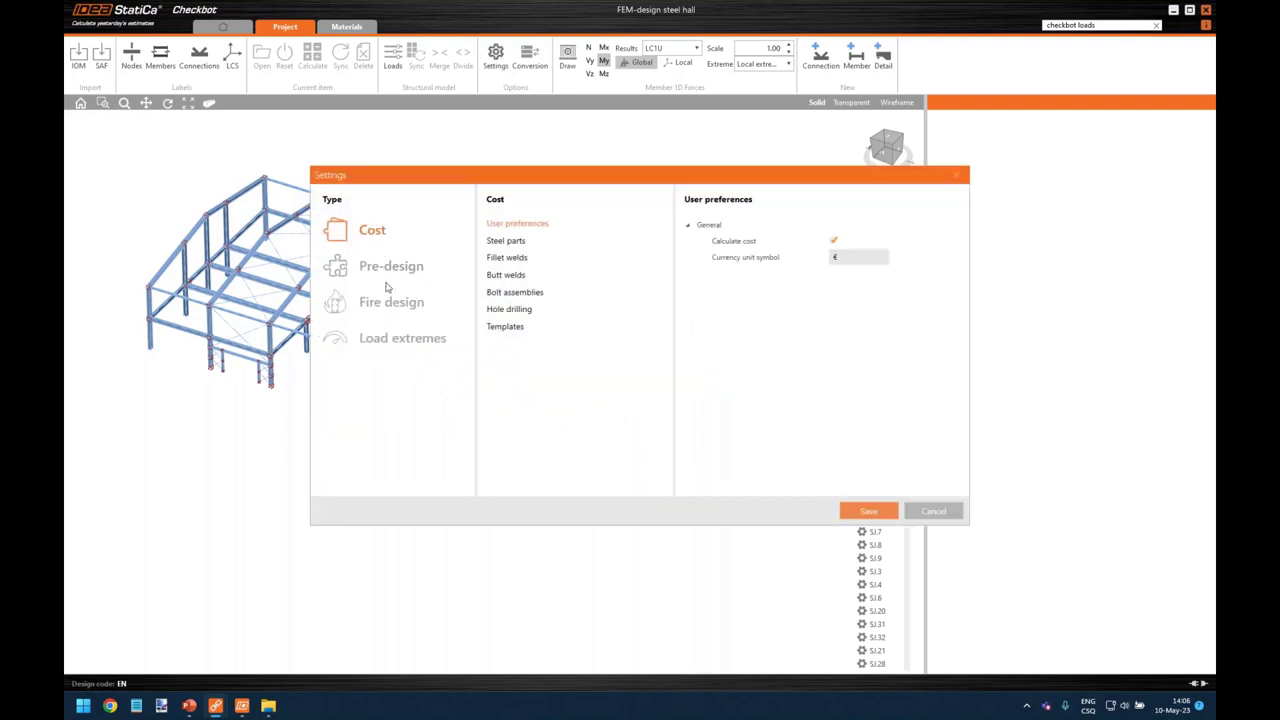
pyautogui.click(936, 512)
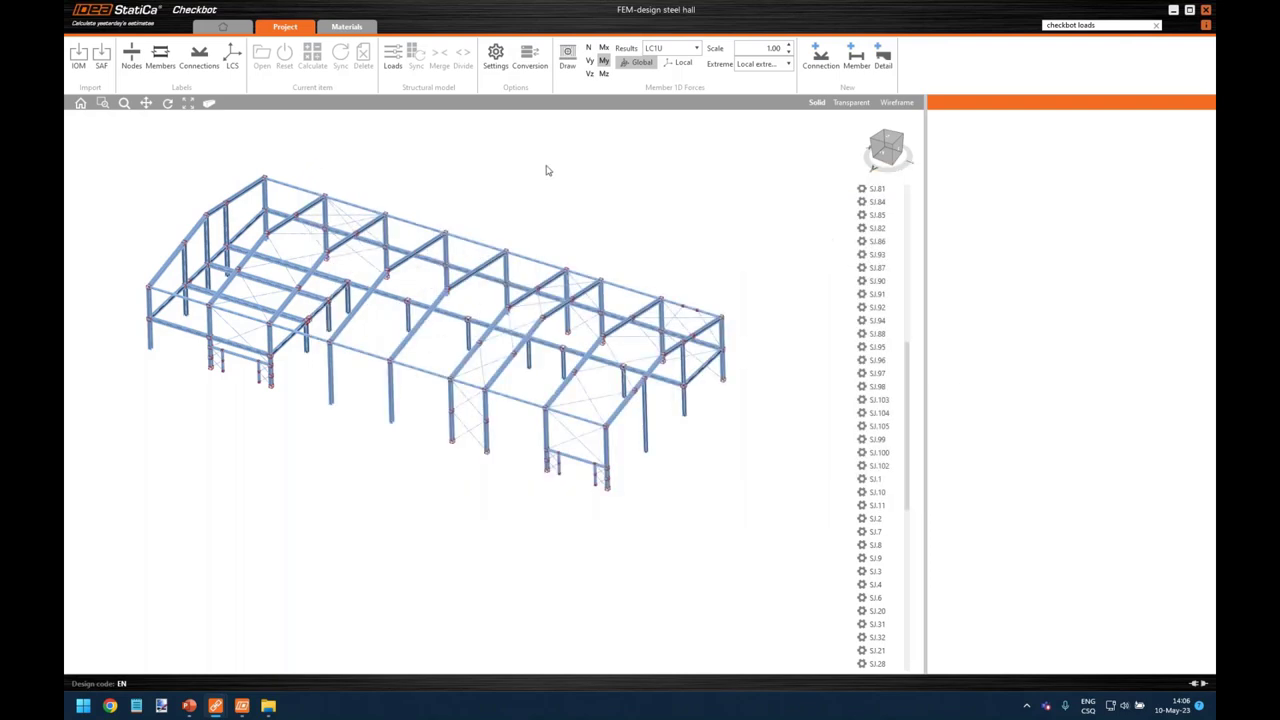
pyautogui.click(567, 57)
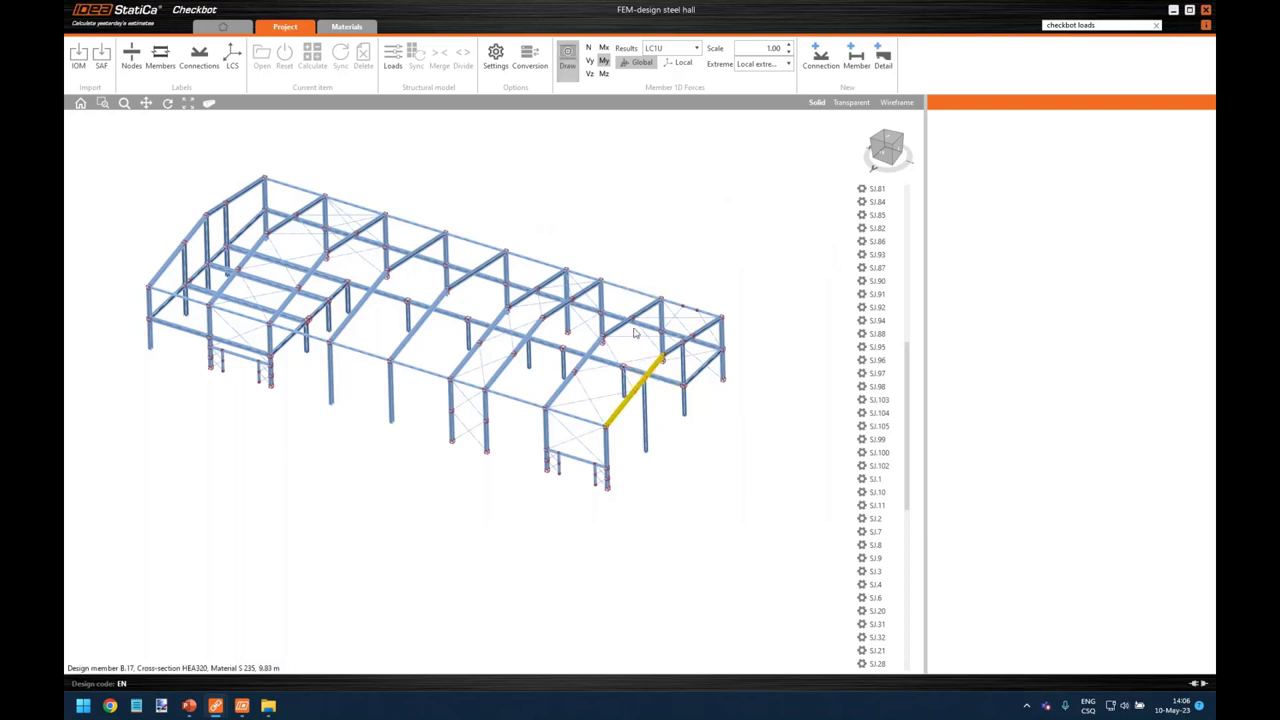
# Step: Keep LC1U as the result case and show SJ.30's forces in wireframe view
pyautogui.click(666, 52)
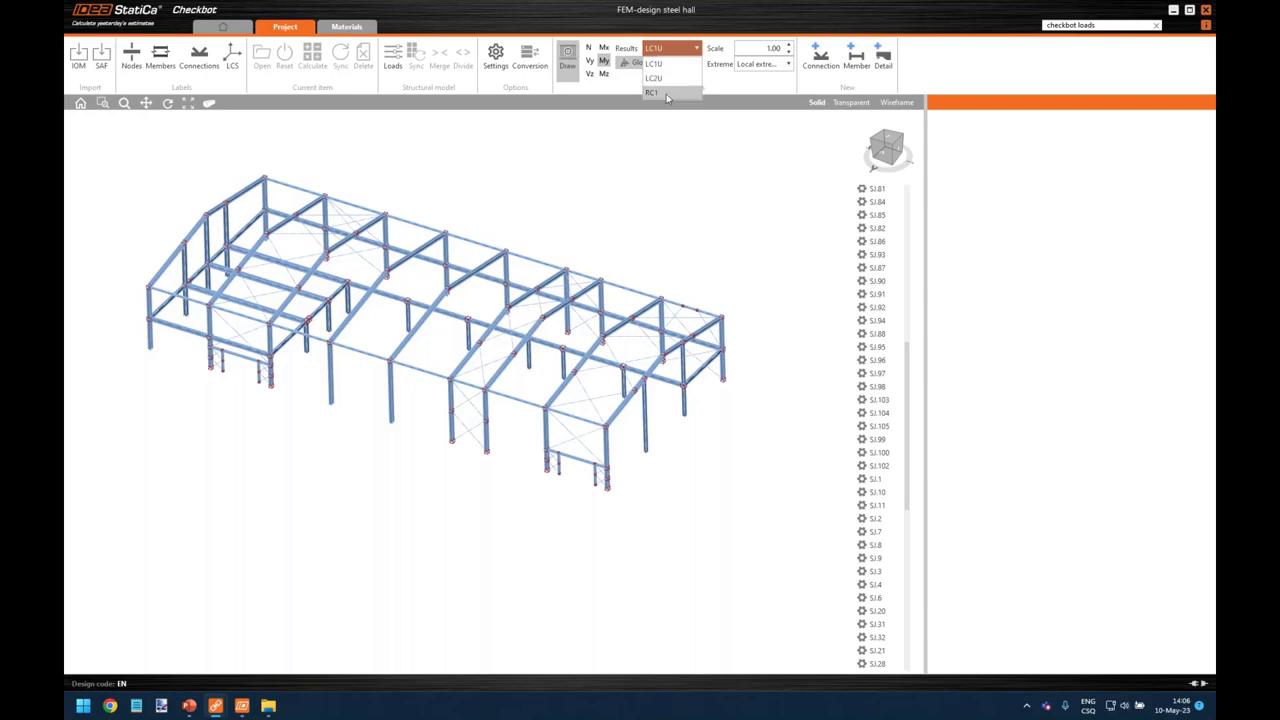
pyautogui.click(675, 150)
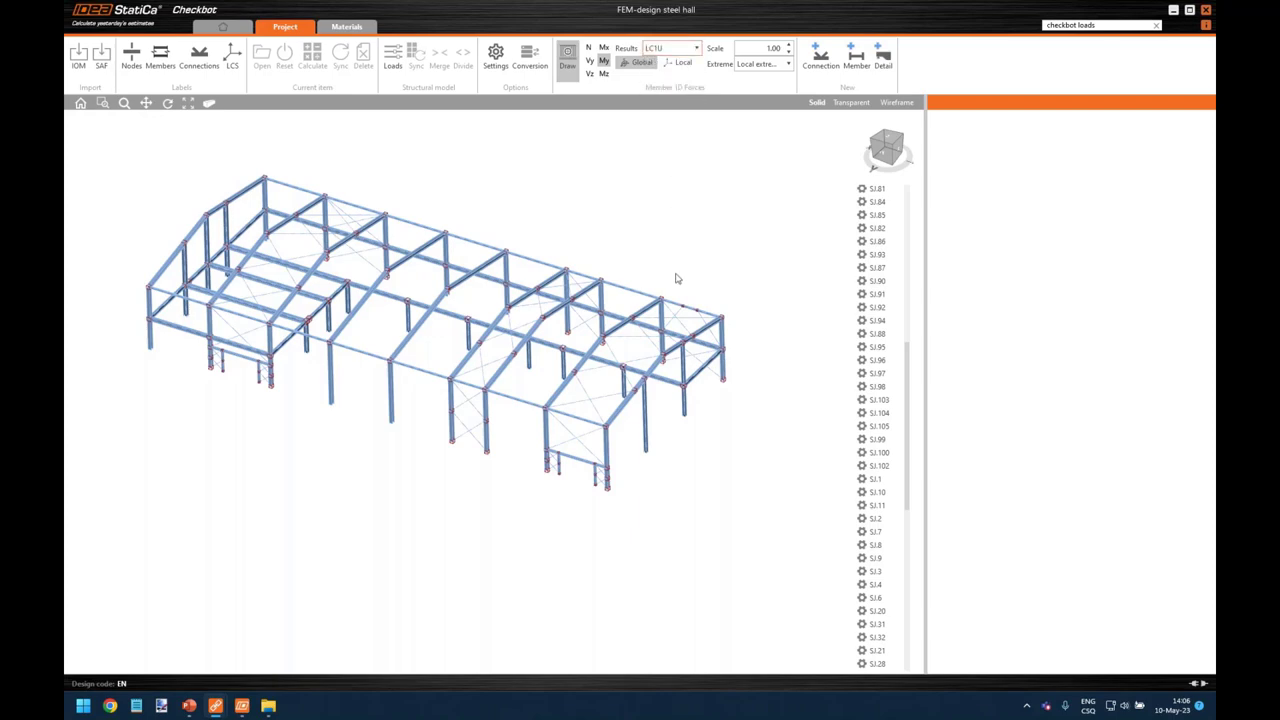
pyautogui.scroll(3, 706, 292)
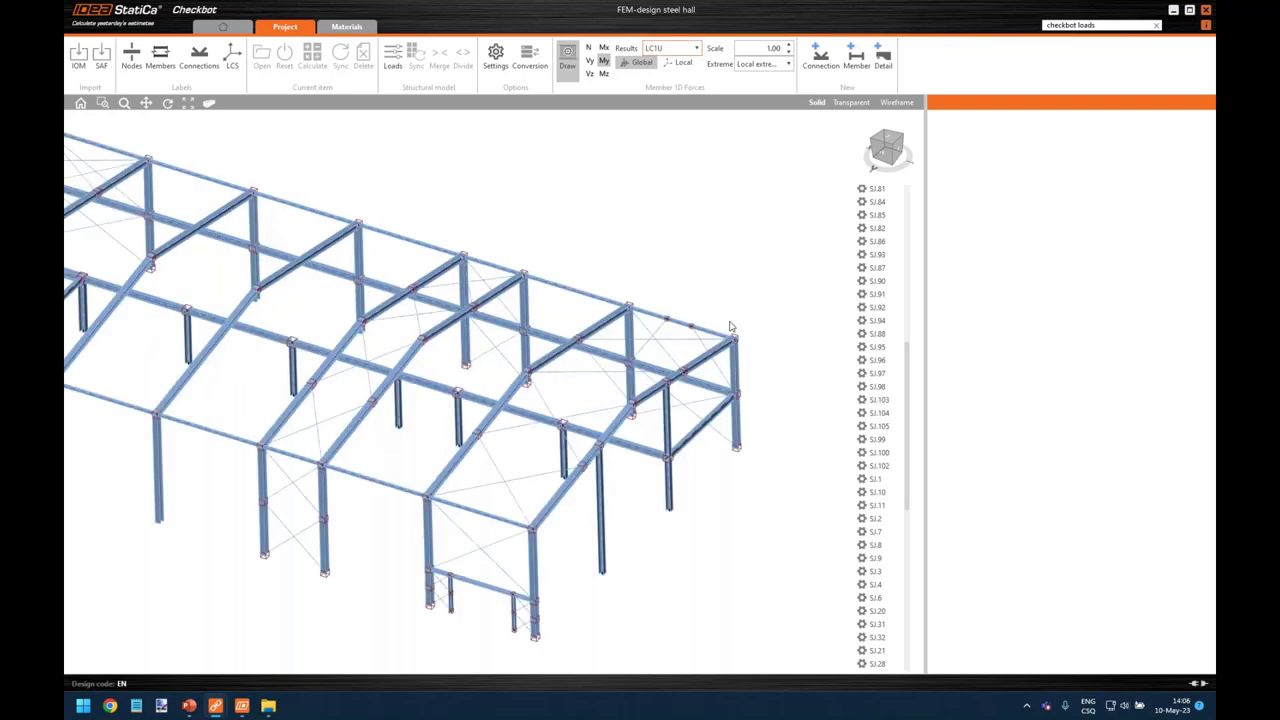
pyautogui.click(745, 358)
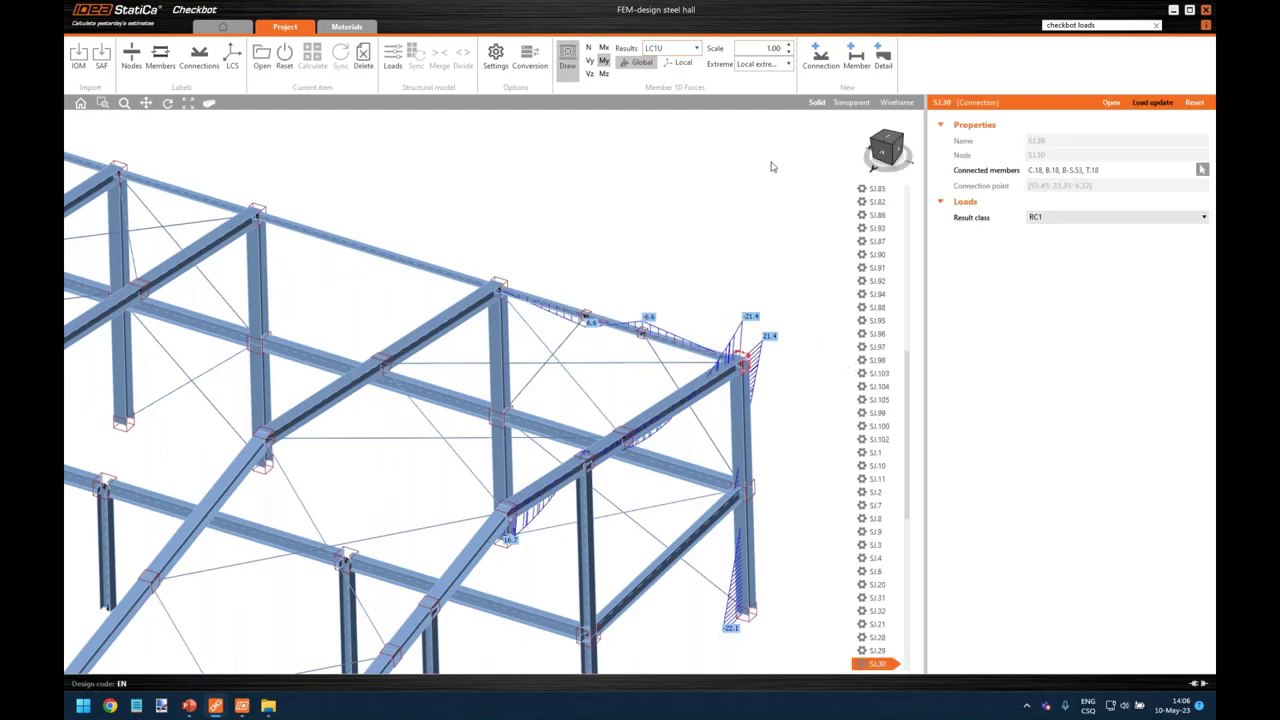
pyautogui.click(897, 103)
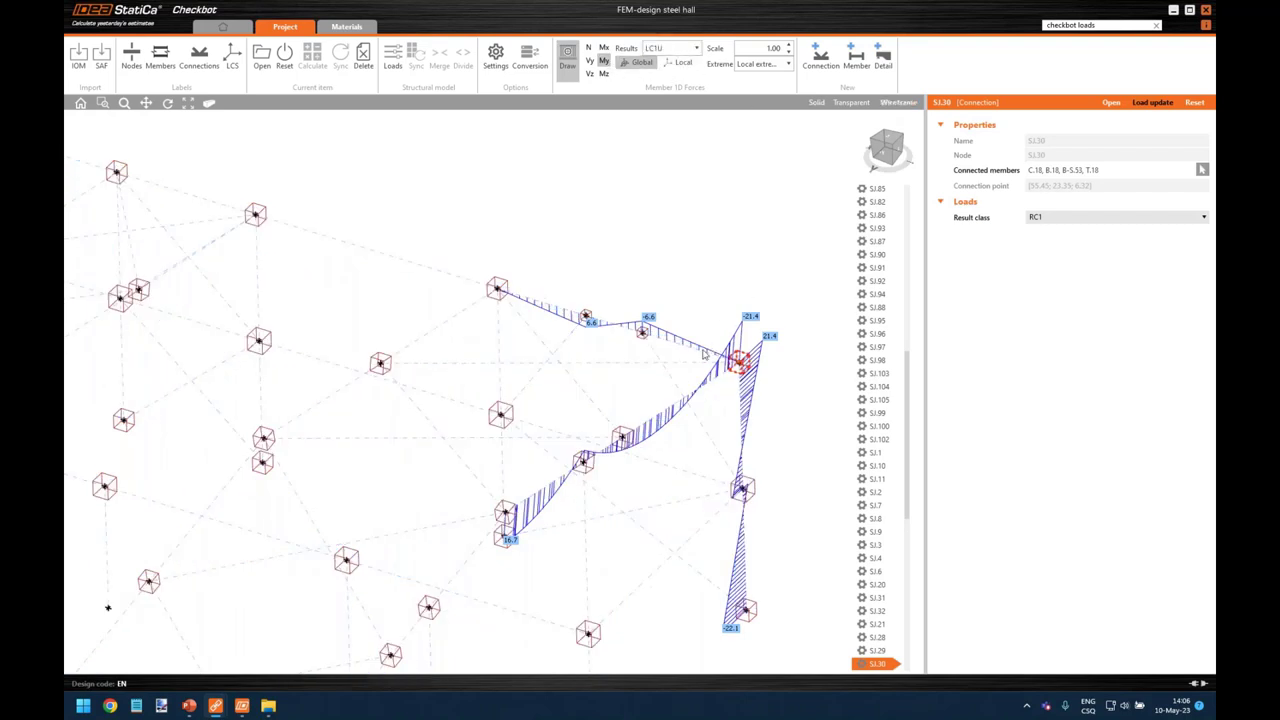
# Step: Show SJ.9's force diagrams, return to solid display, hide diagrams and keep local extremes
pyautogui.click(497, 288)
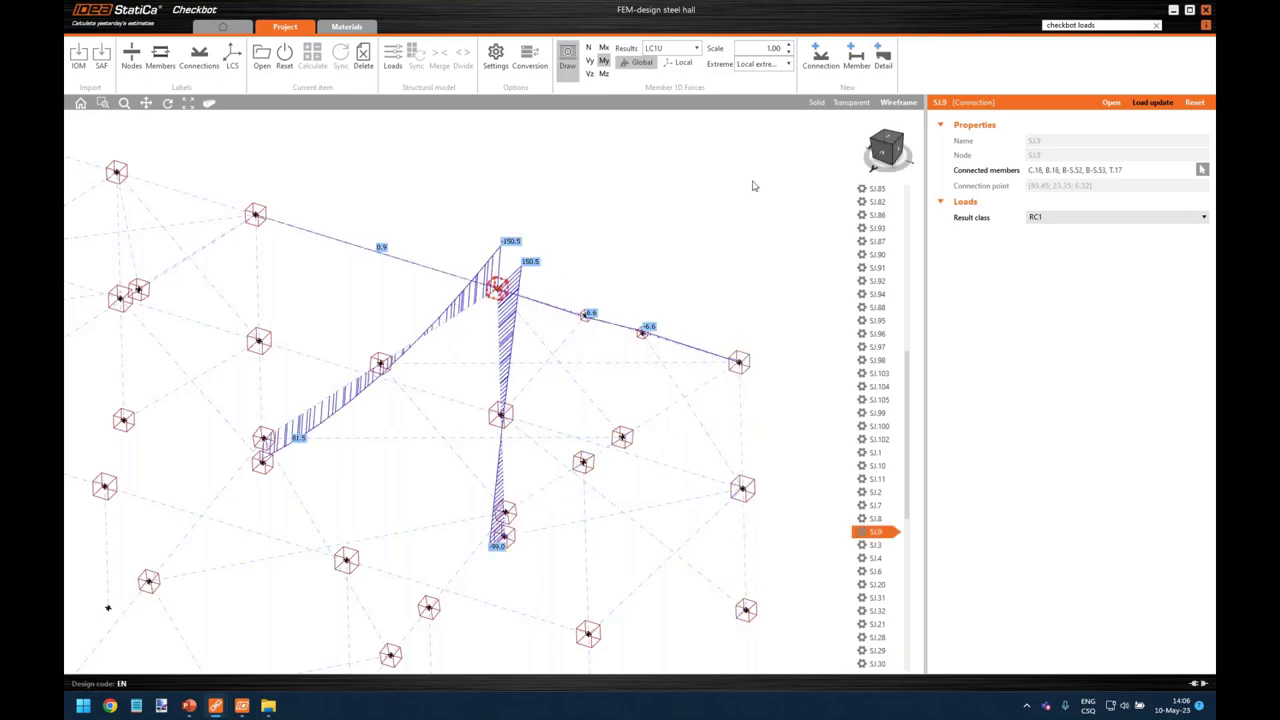
pyautogui.click(817, 102)
pyautogui.click(571, 56)
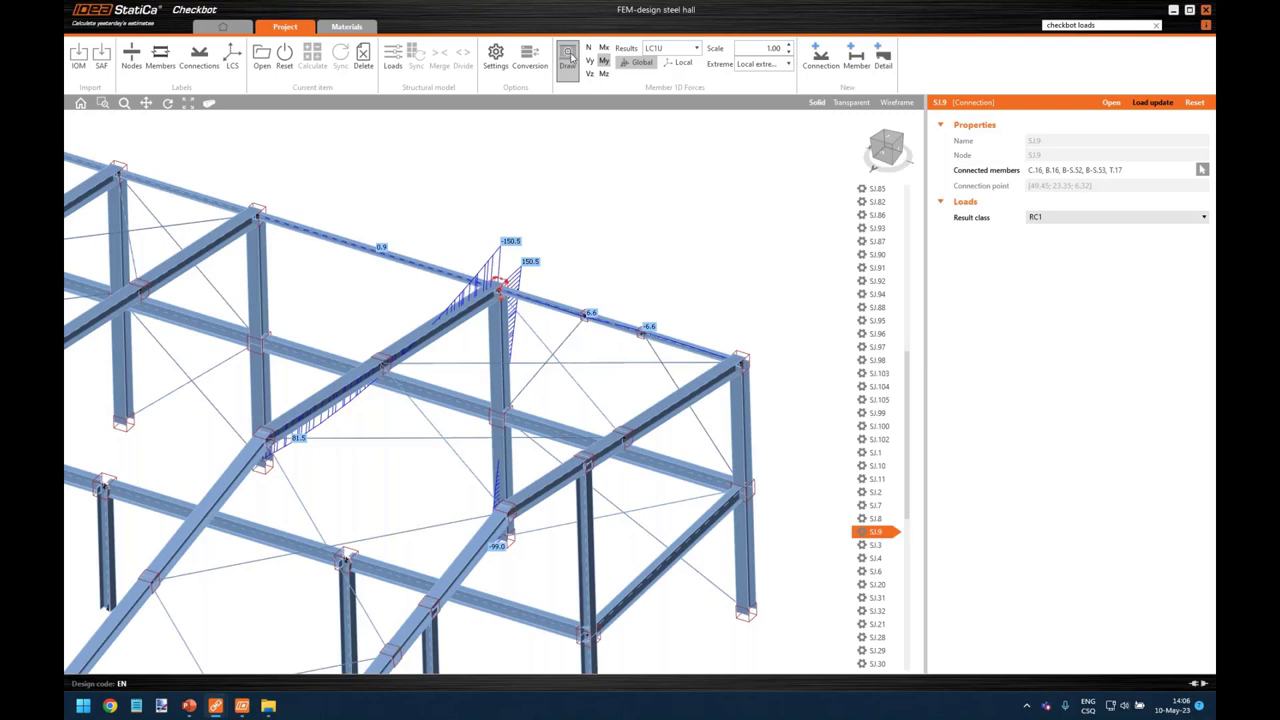
pyautogui.click(770, 64)
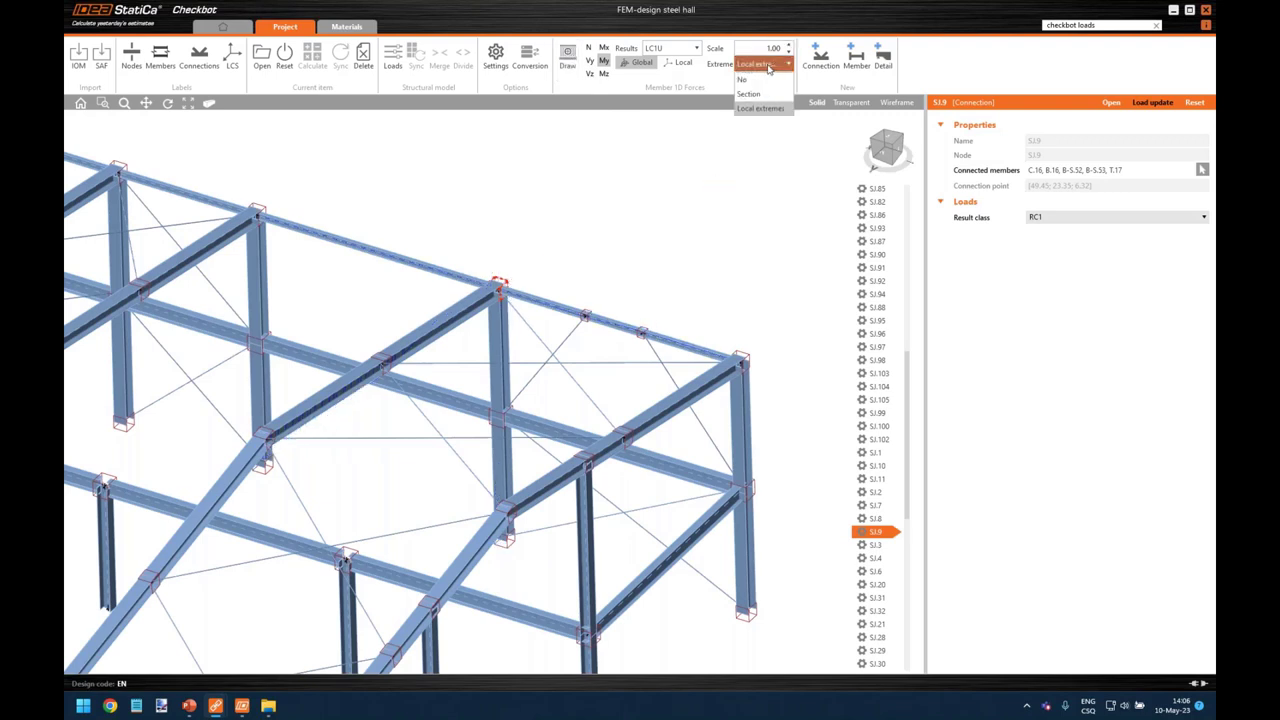
pyautogui.click(770, 79)
# Step: Zoom and pan across the steel hall to look for connection SJ.2
pyautogui.scroll(-4, 730, 208)
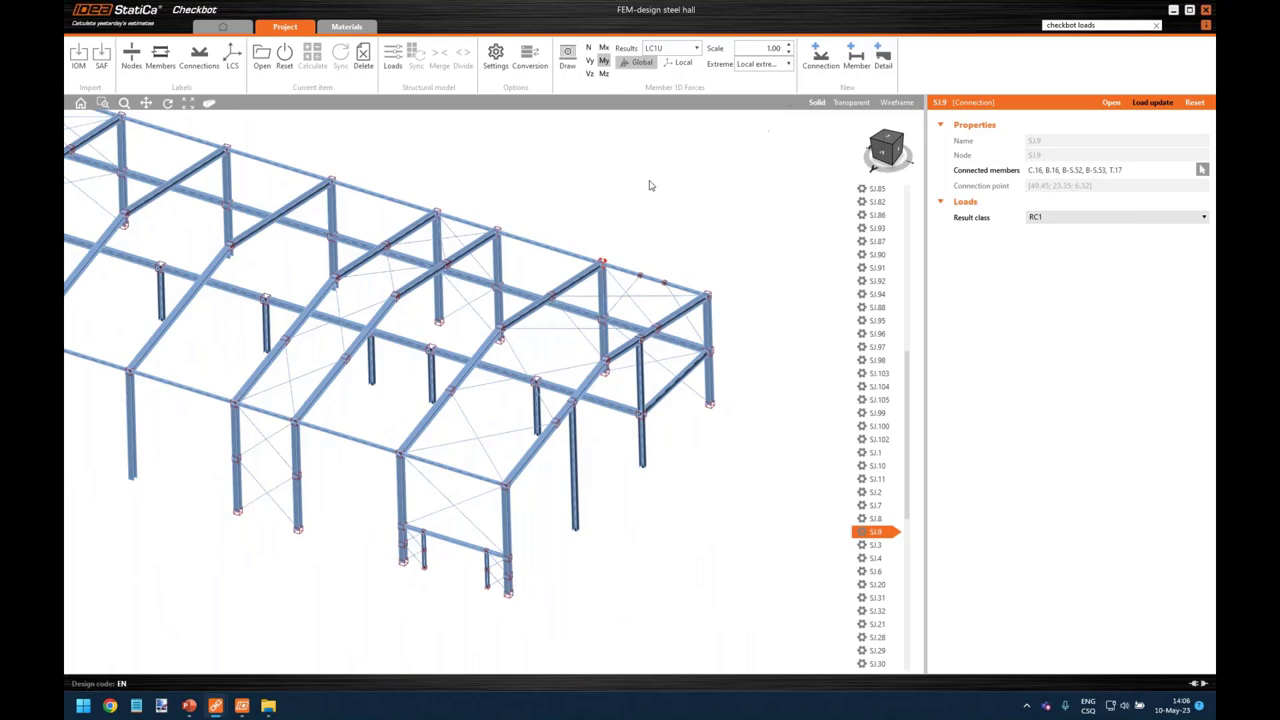
pyautogui.moveTo(651, 186); pyautogui.dragTo(531, 240, button='middle')
pyautogui.scroll(3, 492, 240)
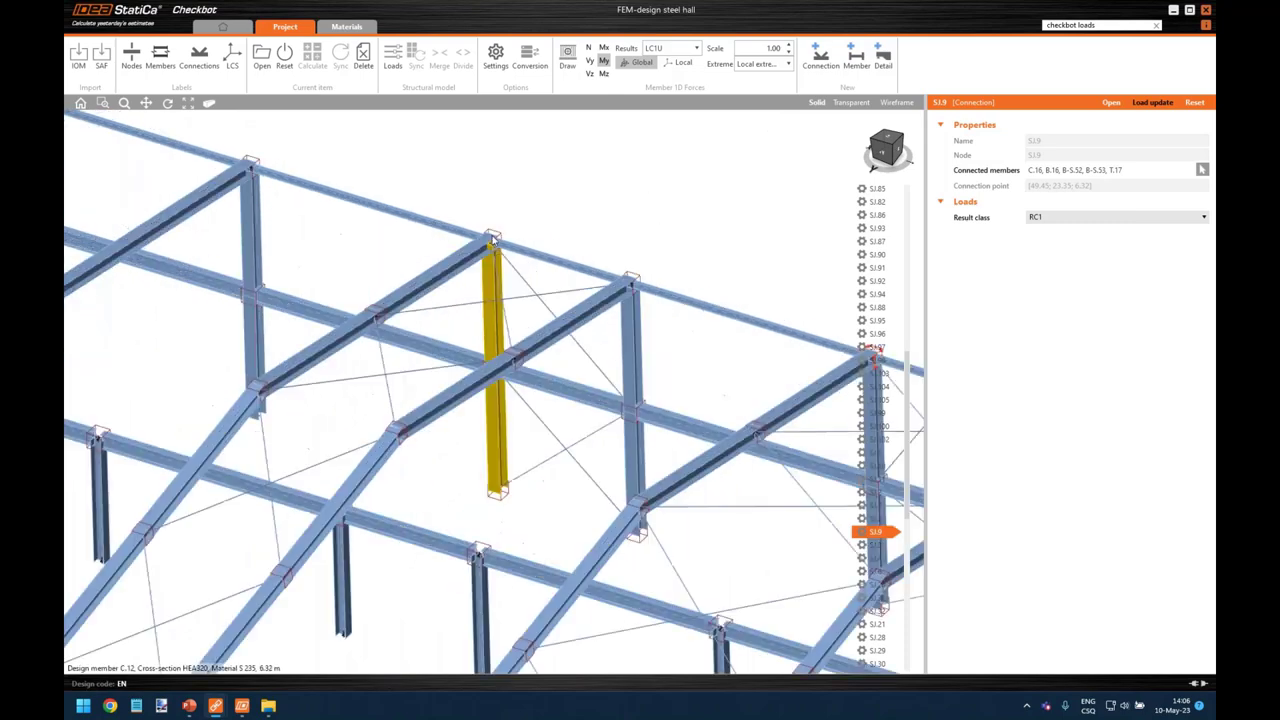
pyautogui.scroll(-3, 492, 240)
pyautogui.scroll(-3, 594, 214)
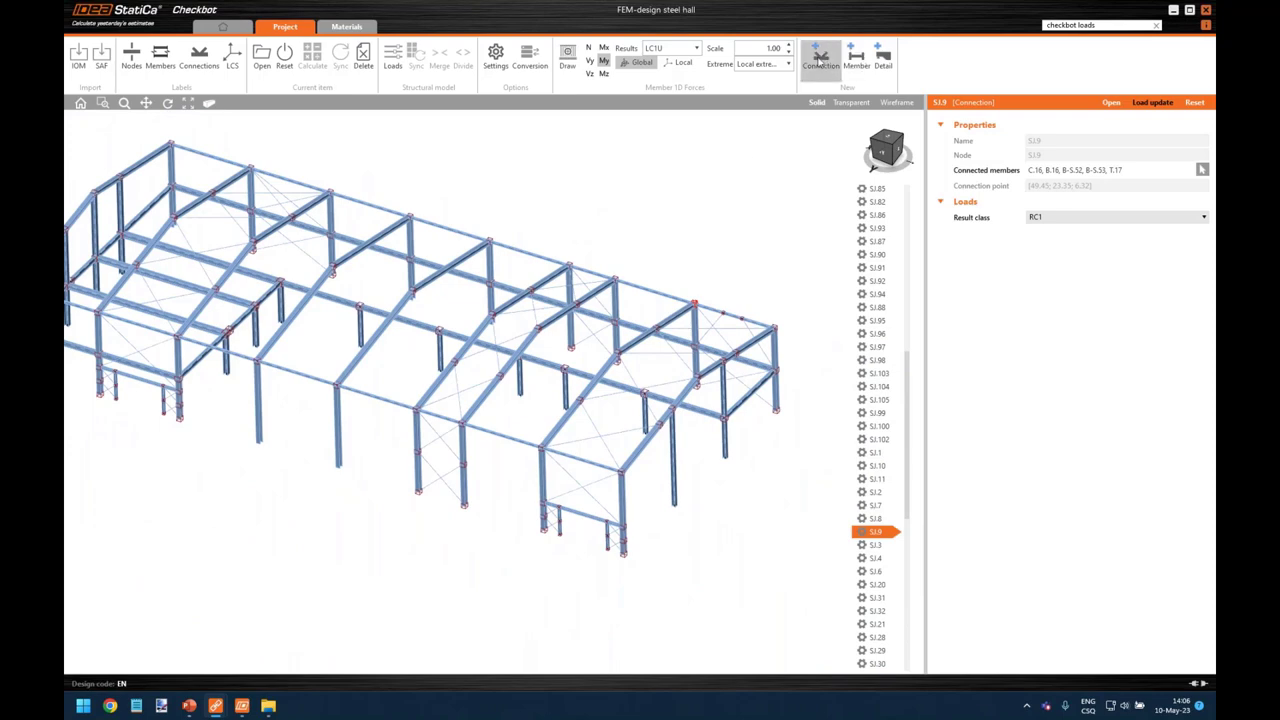
pyautogui.scroll(4, 465, 240)
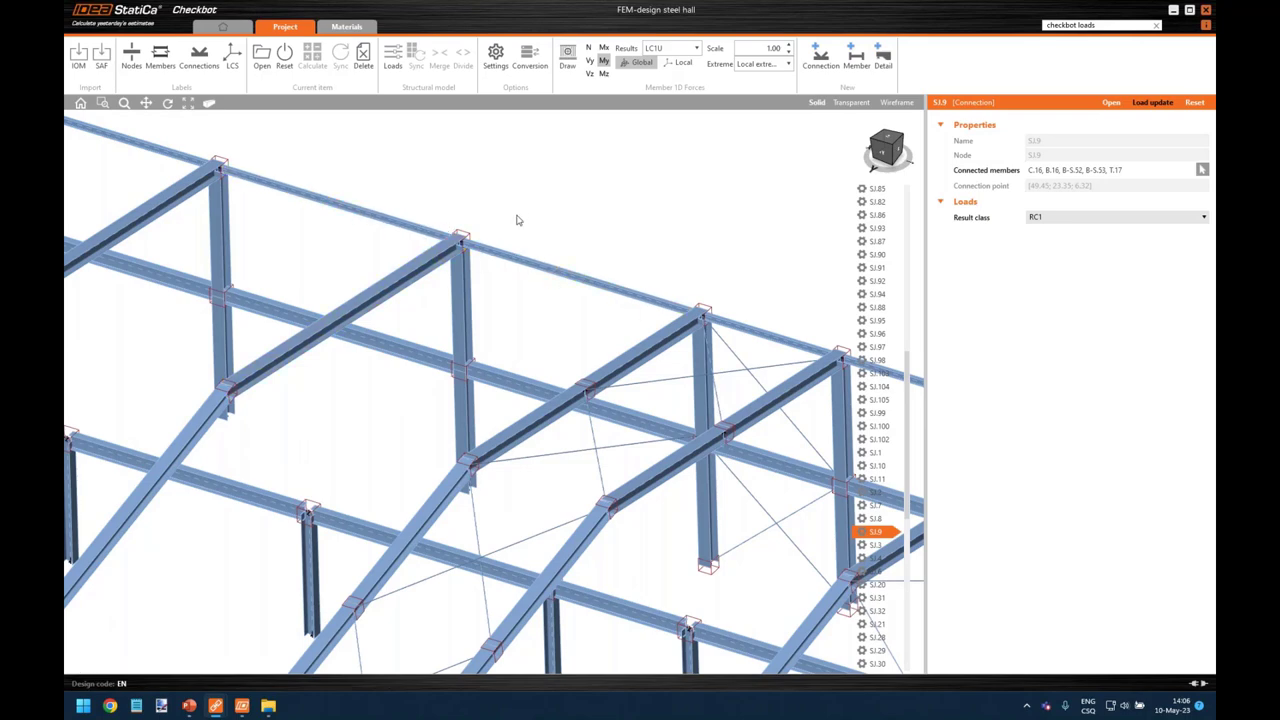
pyautogui.scroll(-5, 609, 193)
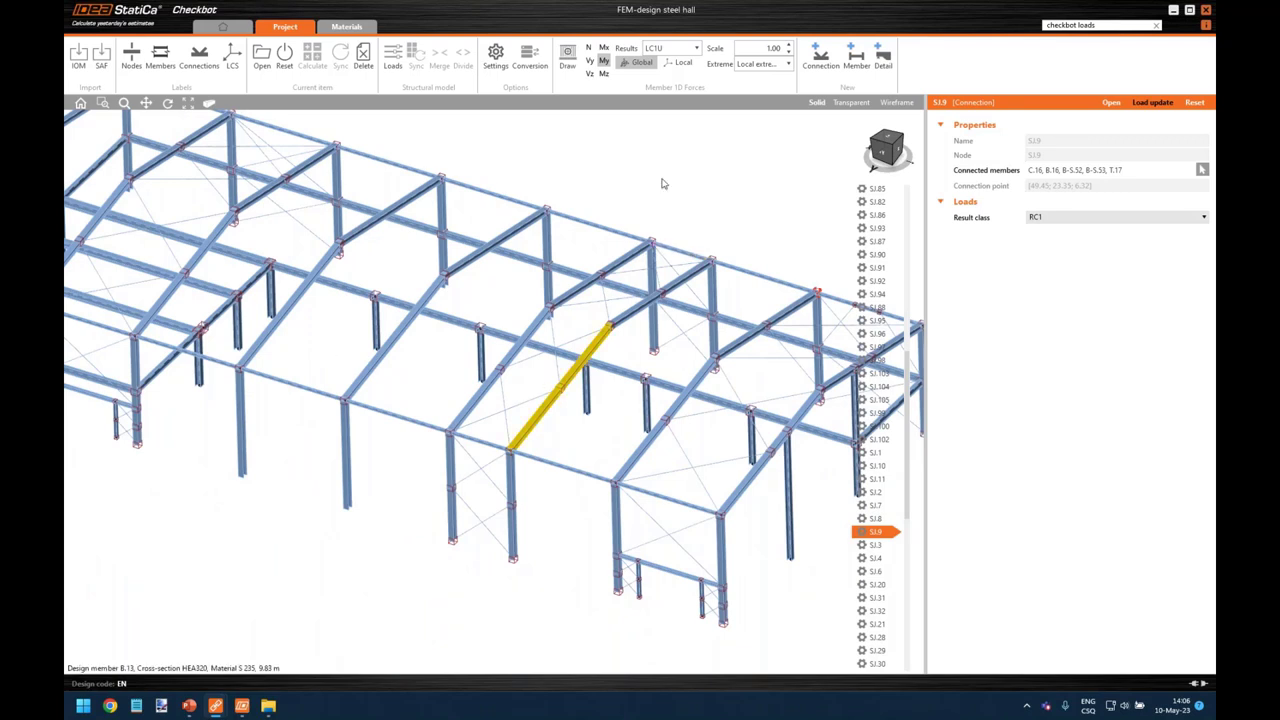
pyautogui.scroll(-2, 701, 189)
# Step: Select connection SJ.2 at the column–beam node and centre it in the view
pyautogui.moveTo(668, 180); pyautogui.dragTo(586, 198, button='middle')
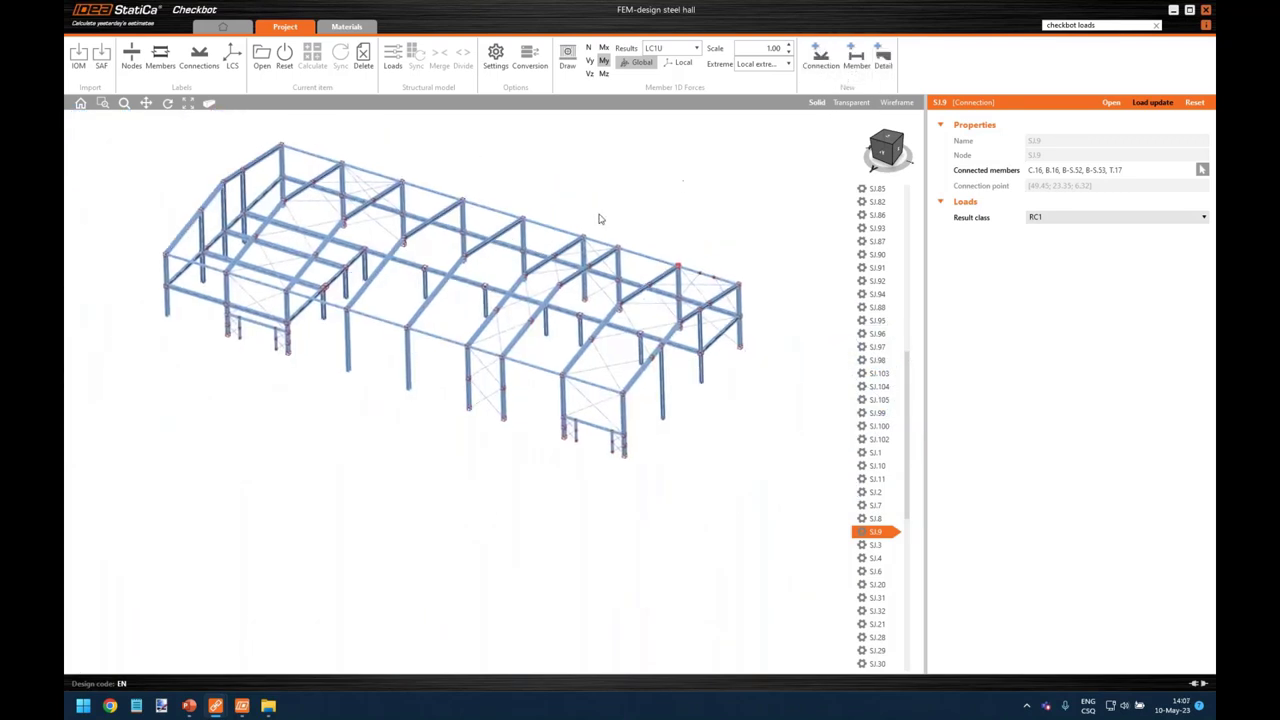
pyautogui.moveTo(500, 290); pyautogui.dragTo(414, 363, button='right')
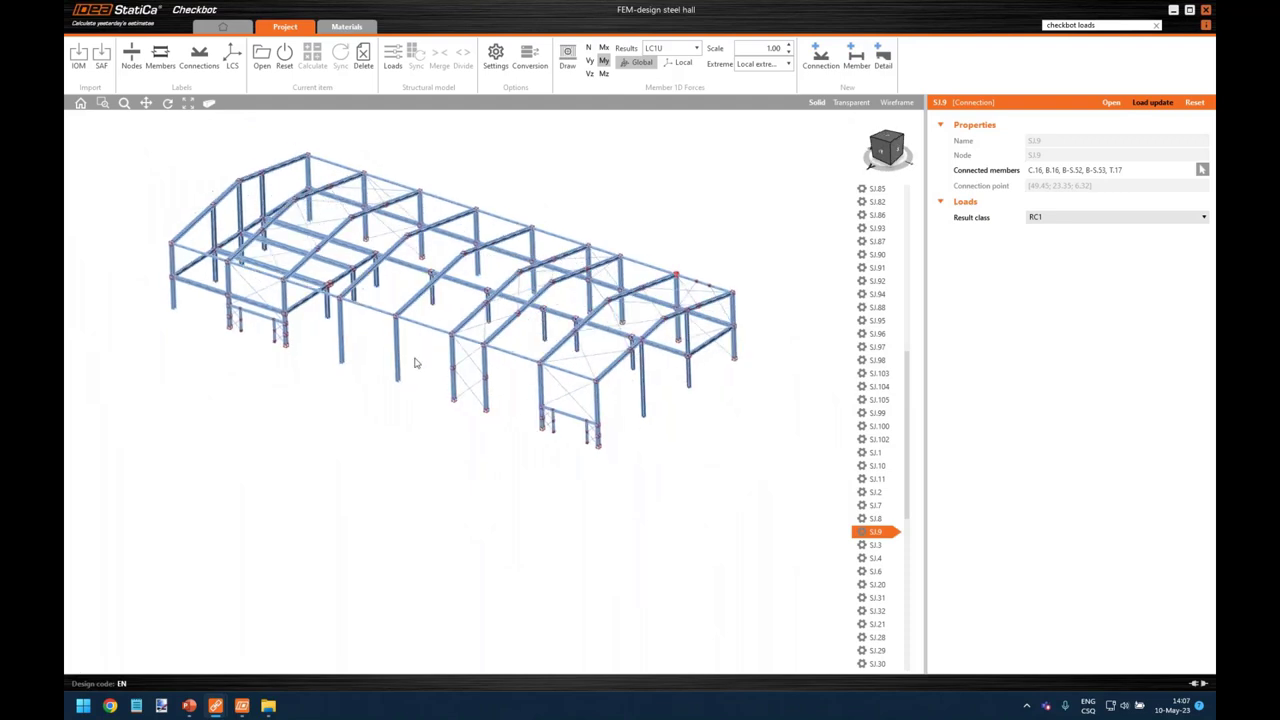
pyautogui.moveTo(500, 386); pyautogui.dragTo(475, 408, button='middle')
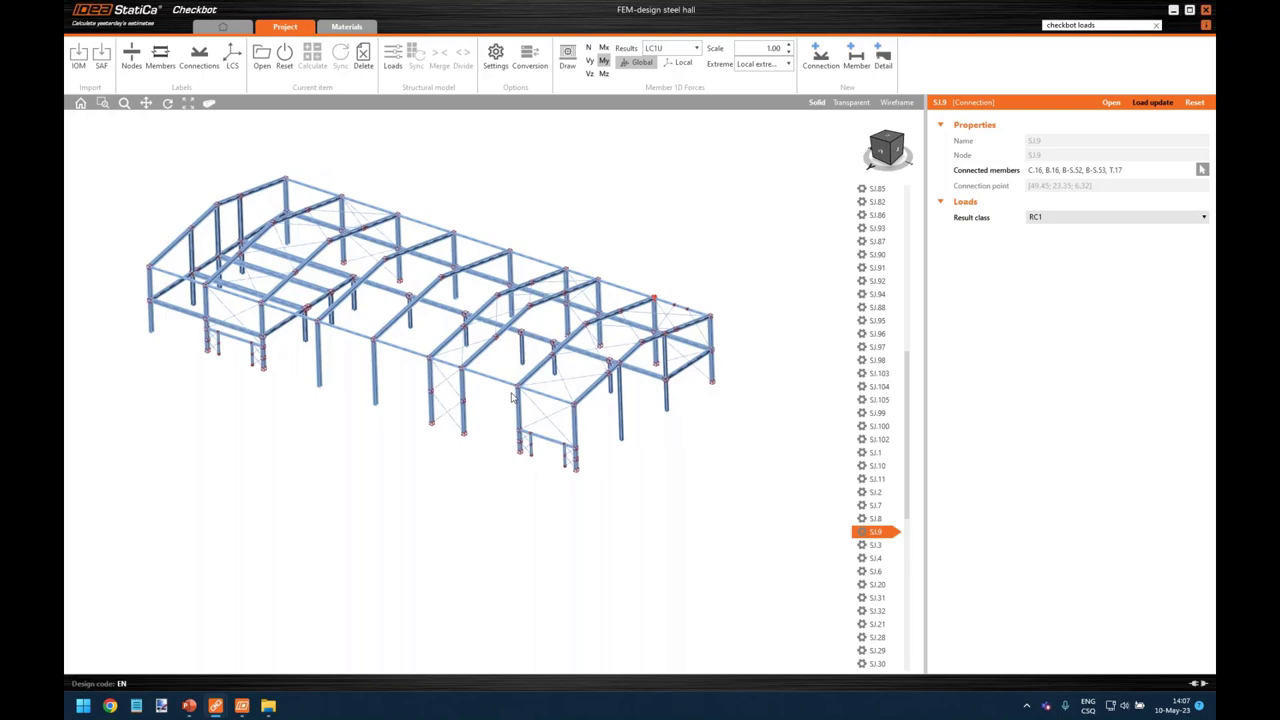
pyautogui.scroll(2, 511, 397)
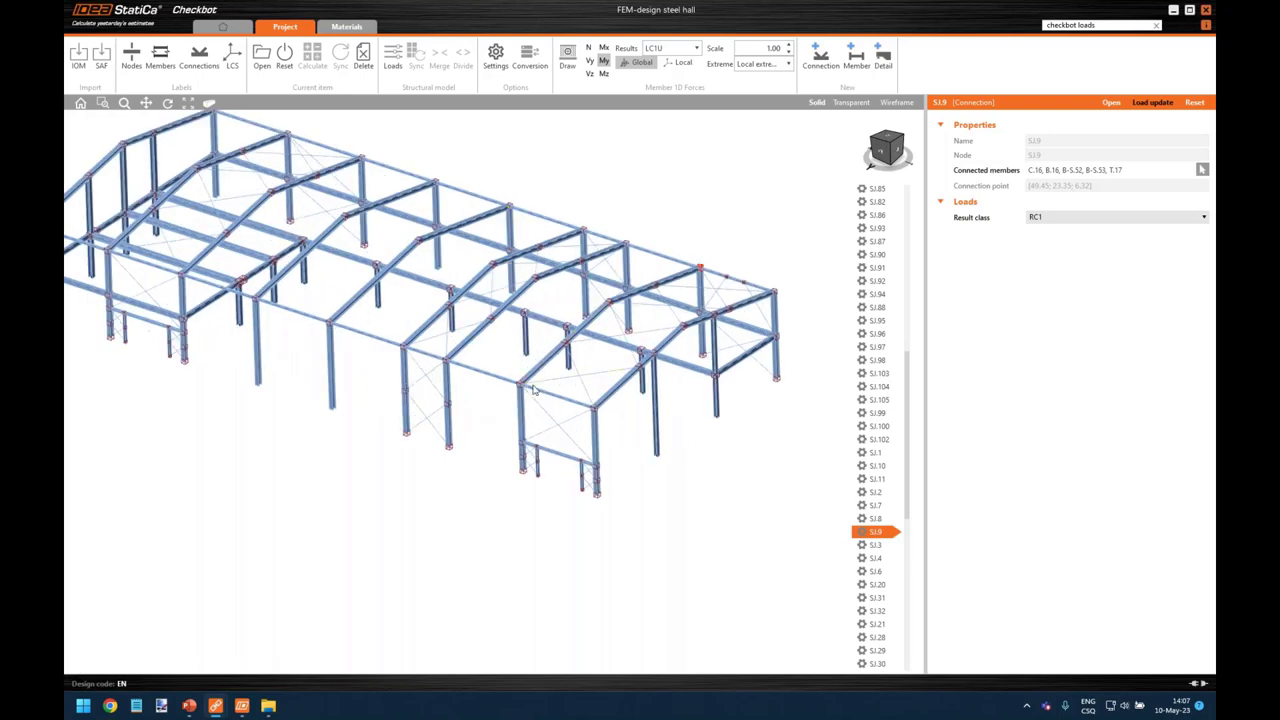
pyautogui.scroll(5, 537, 389)
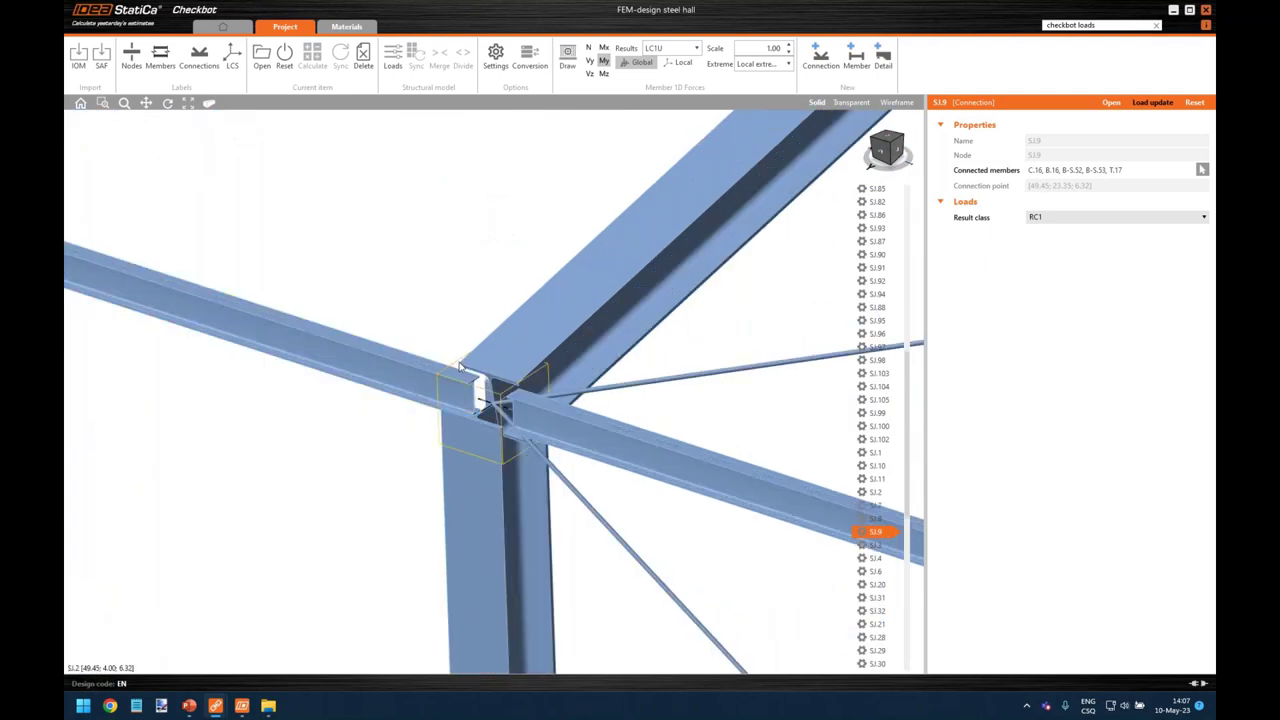
pyautogui.click(487, 376)
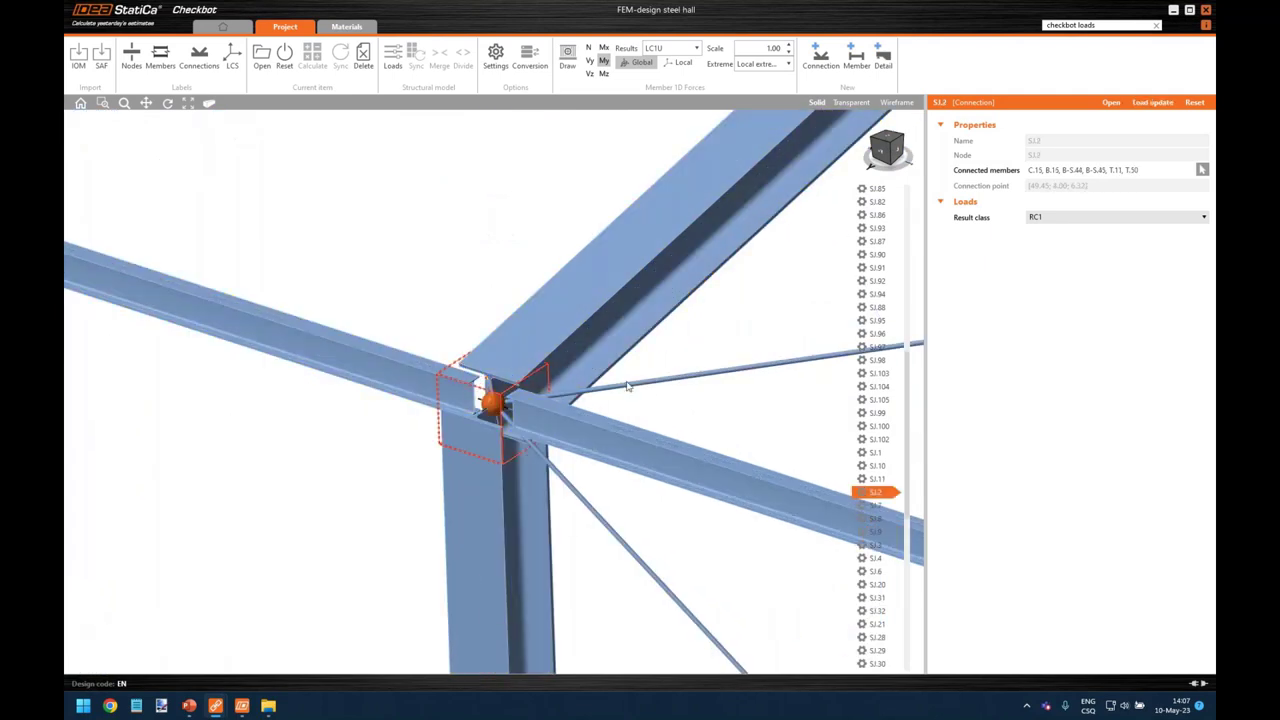
pyautogui.scroll(-2, 709, 408)
pyautogui.moveTo(709, 408); pyautogui.dragTo(577, 378, button='middle')
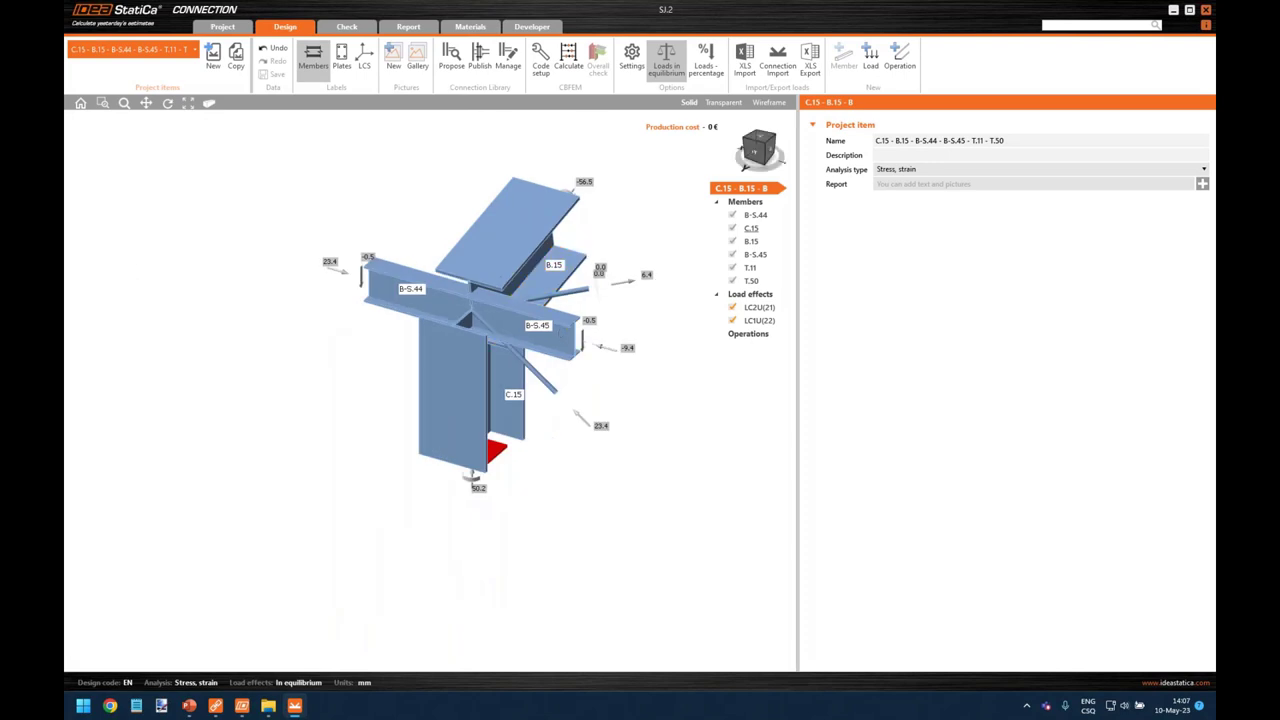
# Step: Orbit, zoom and pan joint SJ.2, then show beam B.15's HEA320 section properties
pyautogui.moveTo(612, 347); pyautogui.dragTo(363, 323, button='right')
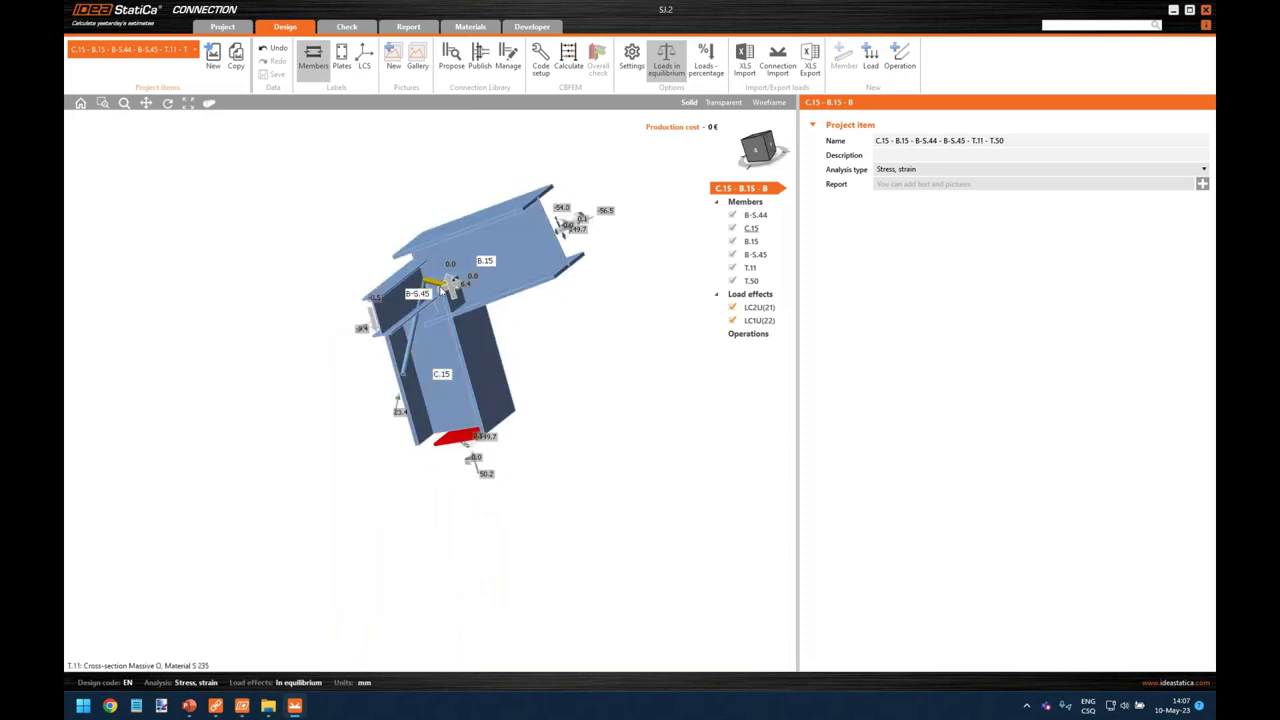
pyautogui.moveTo(479, 285); pyautogui.dragTo(507, 383, button='right')
pyautogui.scroll(2, 507, 383)
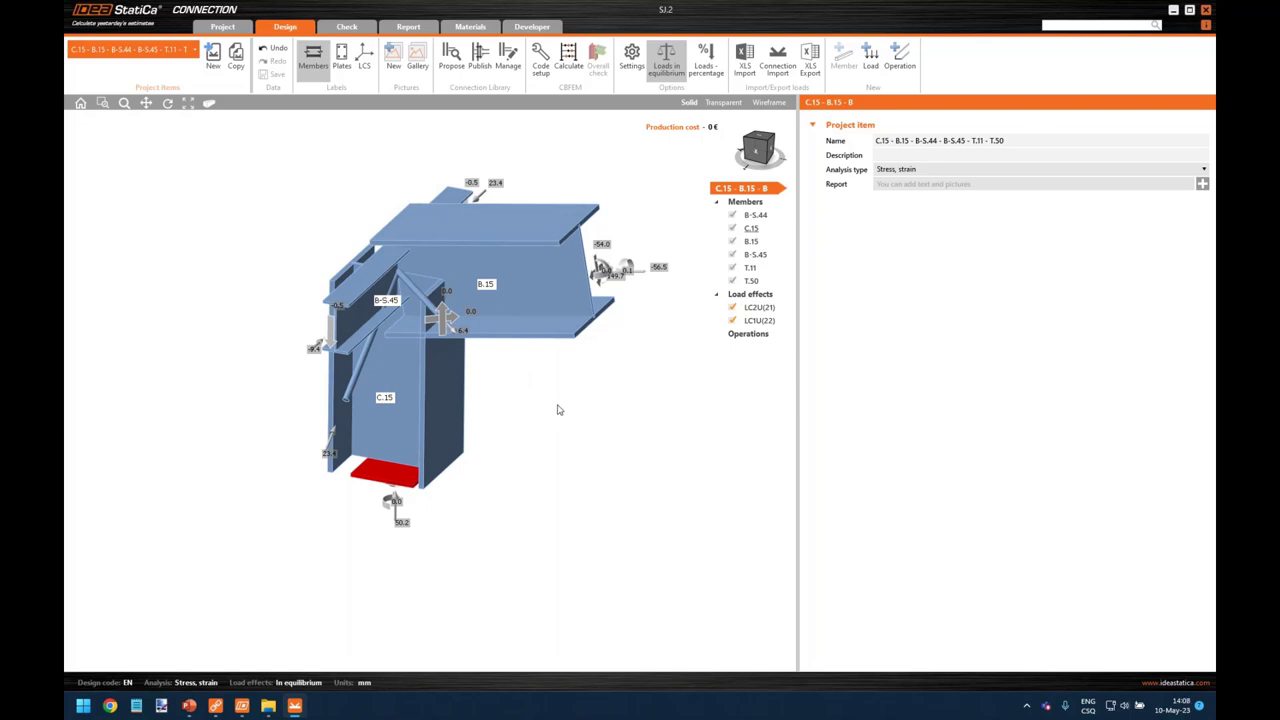
pyautogui.moveTo(531, 395); pyautogui.dragTo(514, 422, button='middle')
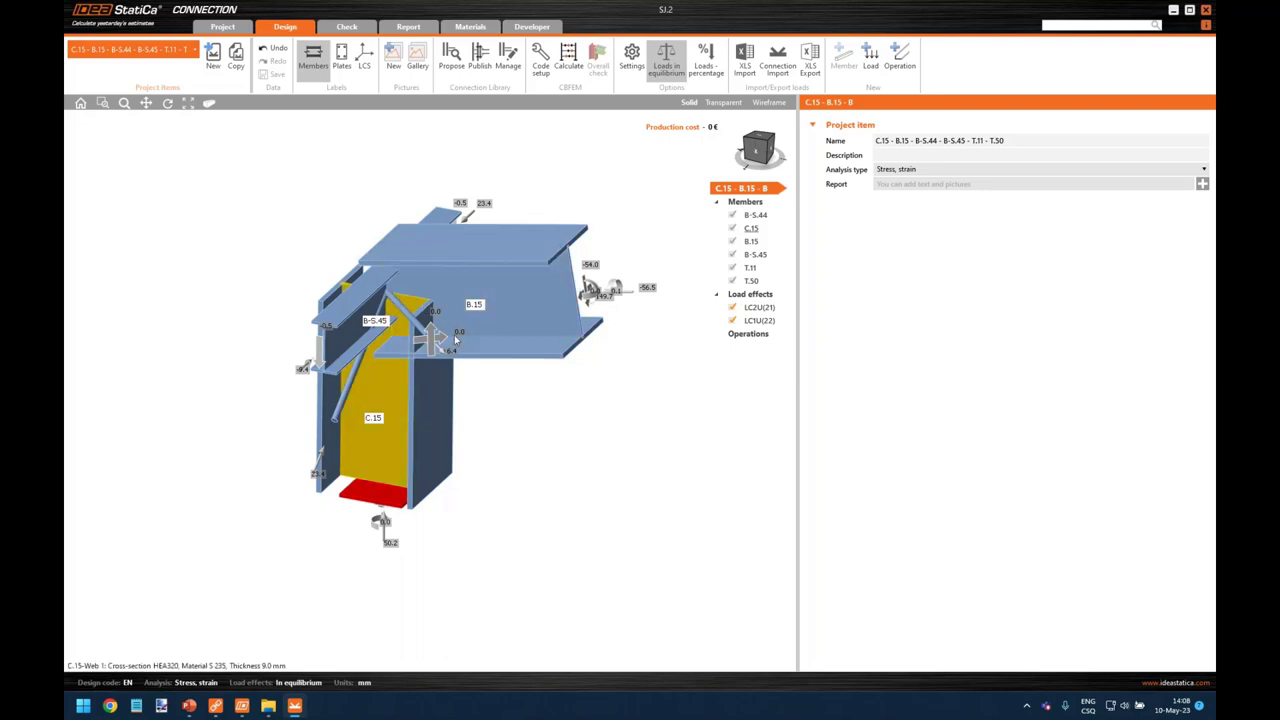
pyautogui.click(533, 264)
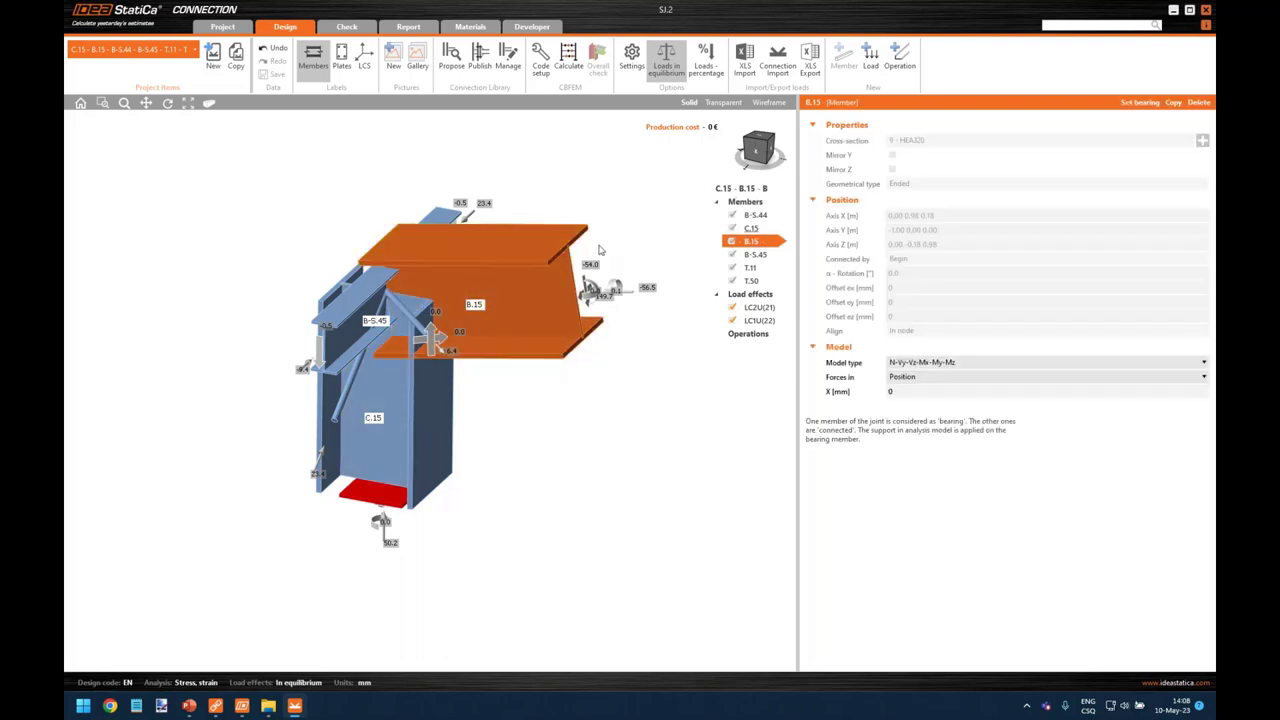
# Step: Review the LC2U(21) and LC1U(22) load tables, then bring up the manufacturing operations gallery
pyautogui.click(762, 307)
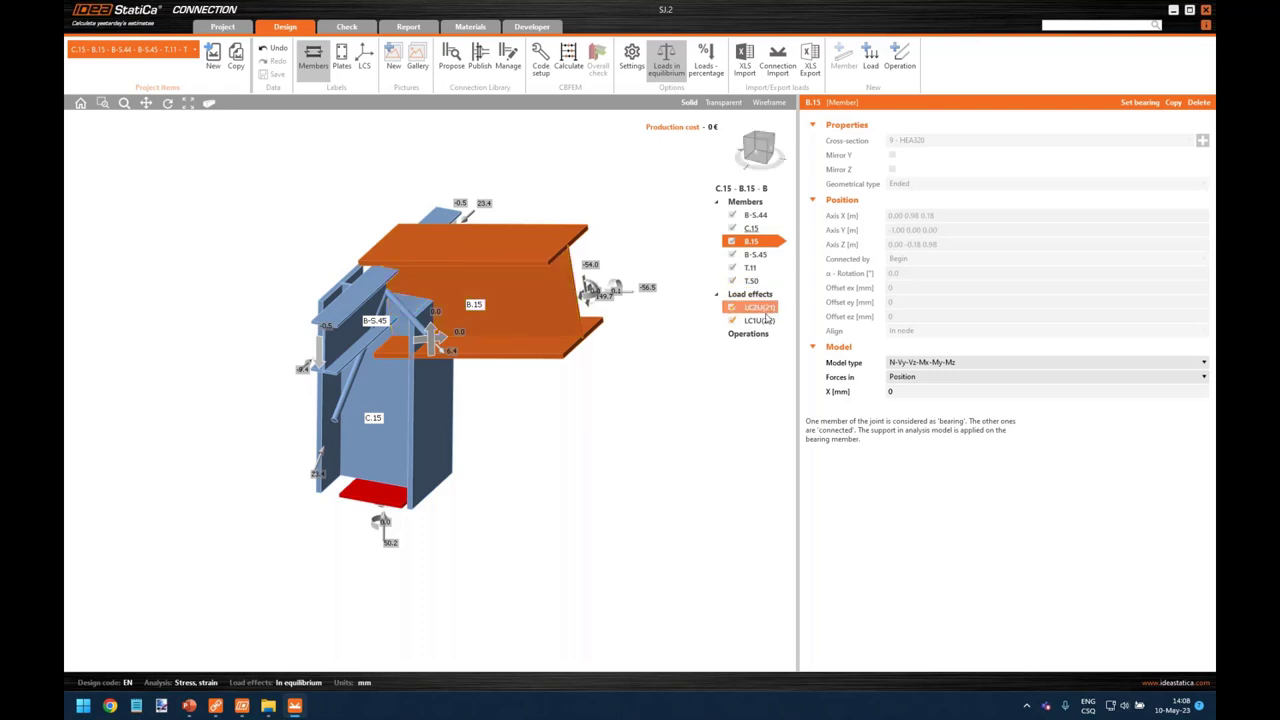
pyautogui.click(765, 312)
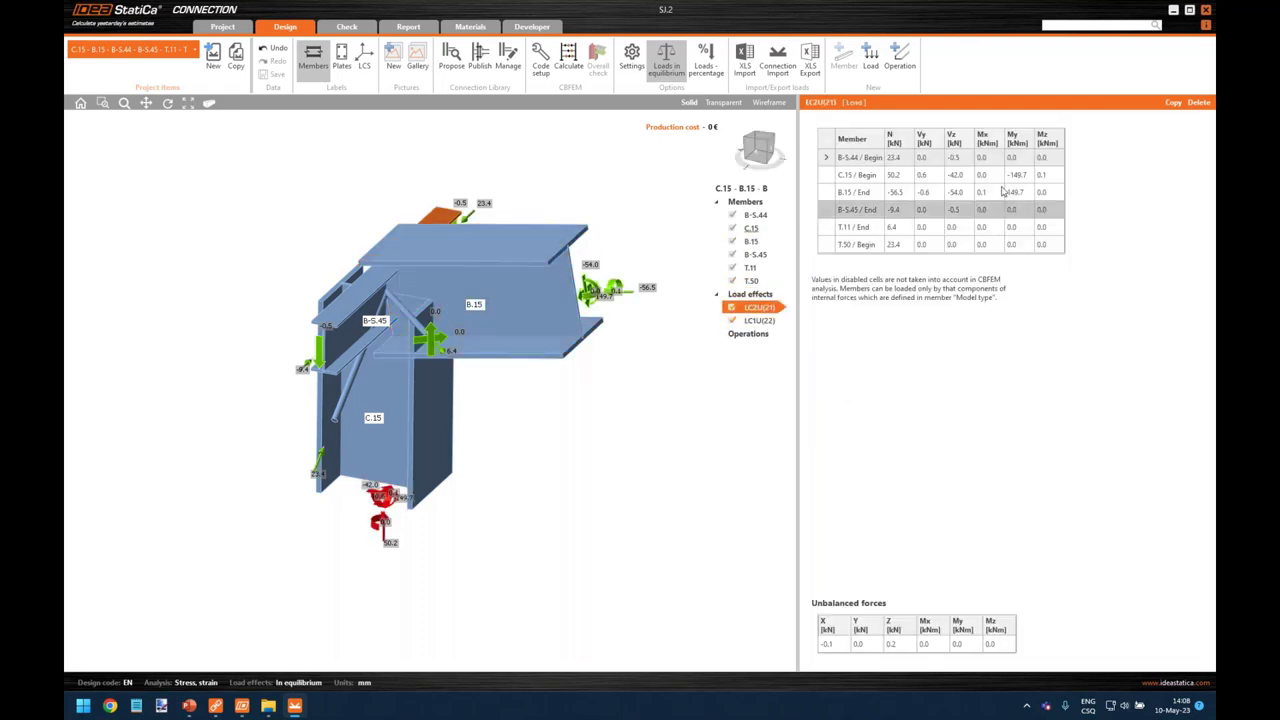
pyautogui.click(777, 325)
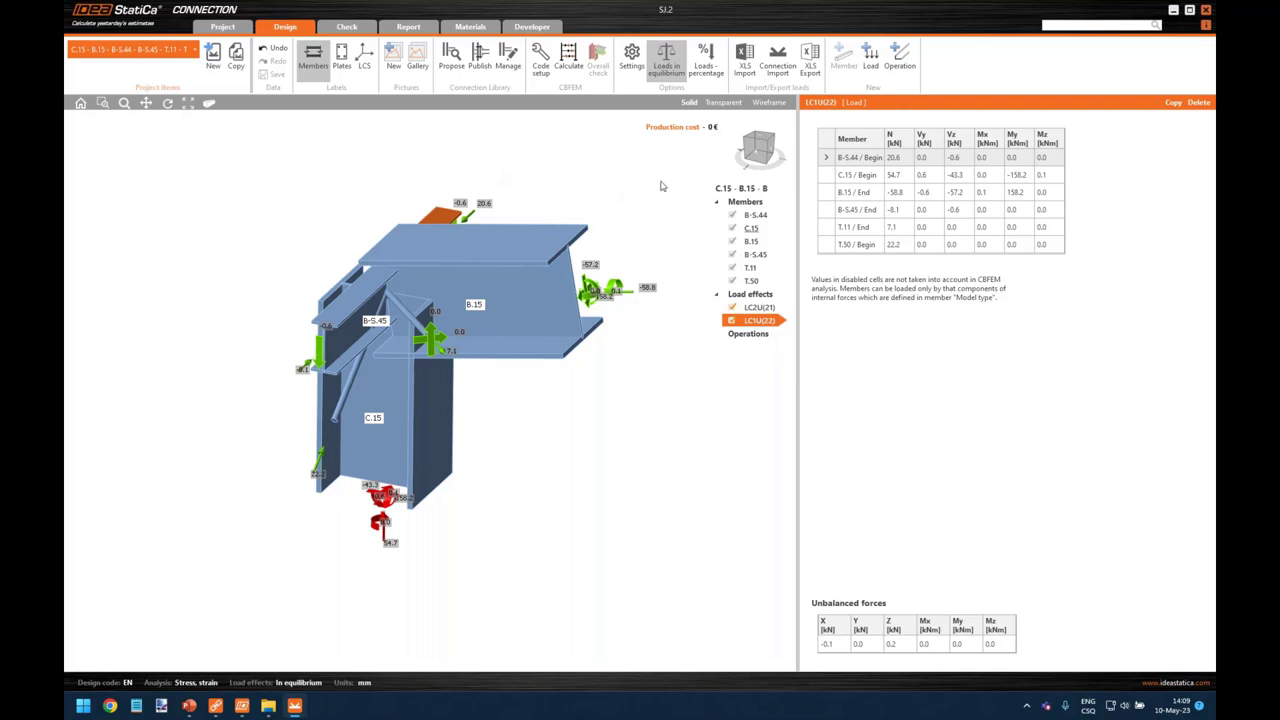
pyautogui.click(900, 62)
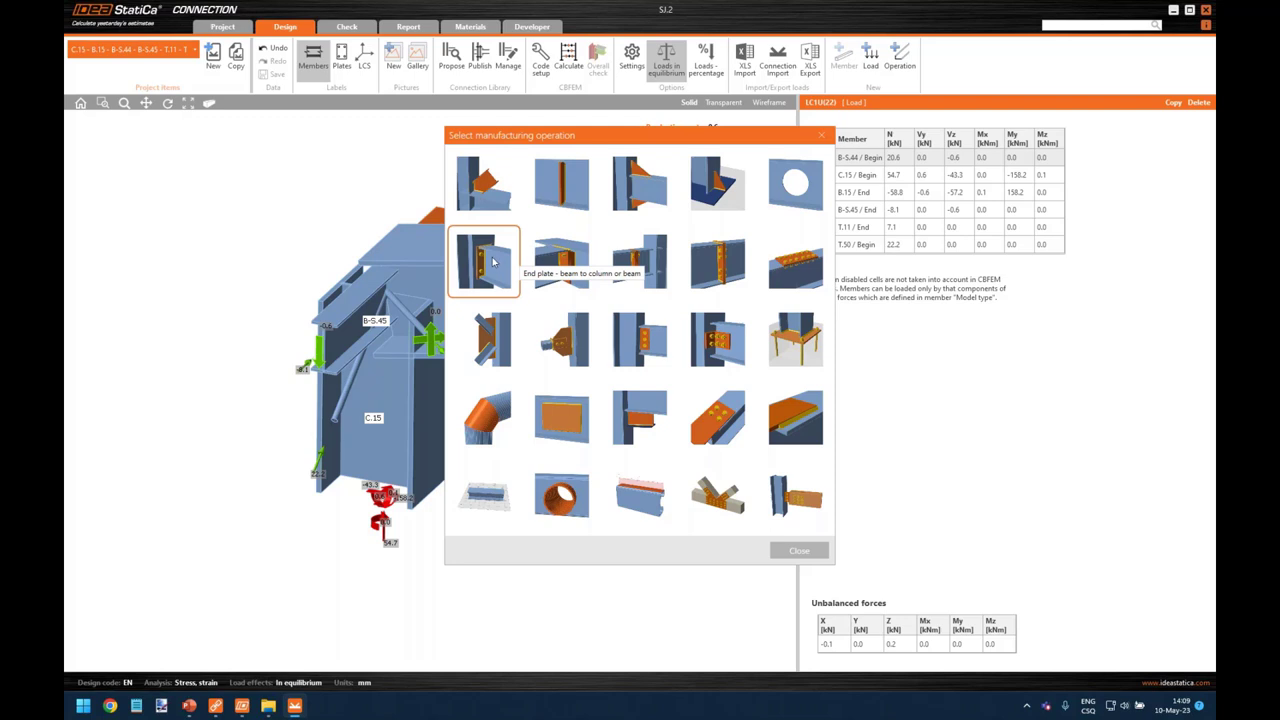
# Step: Add a beam-to-column end plate operation using M16 8.8 bolts
pyautogui.click(500, 262)
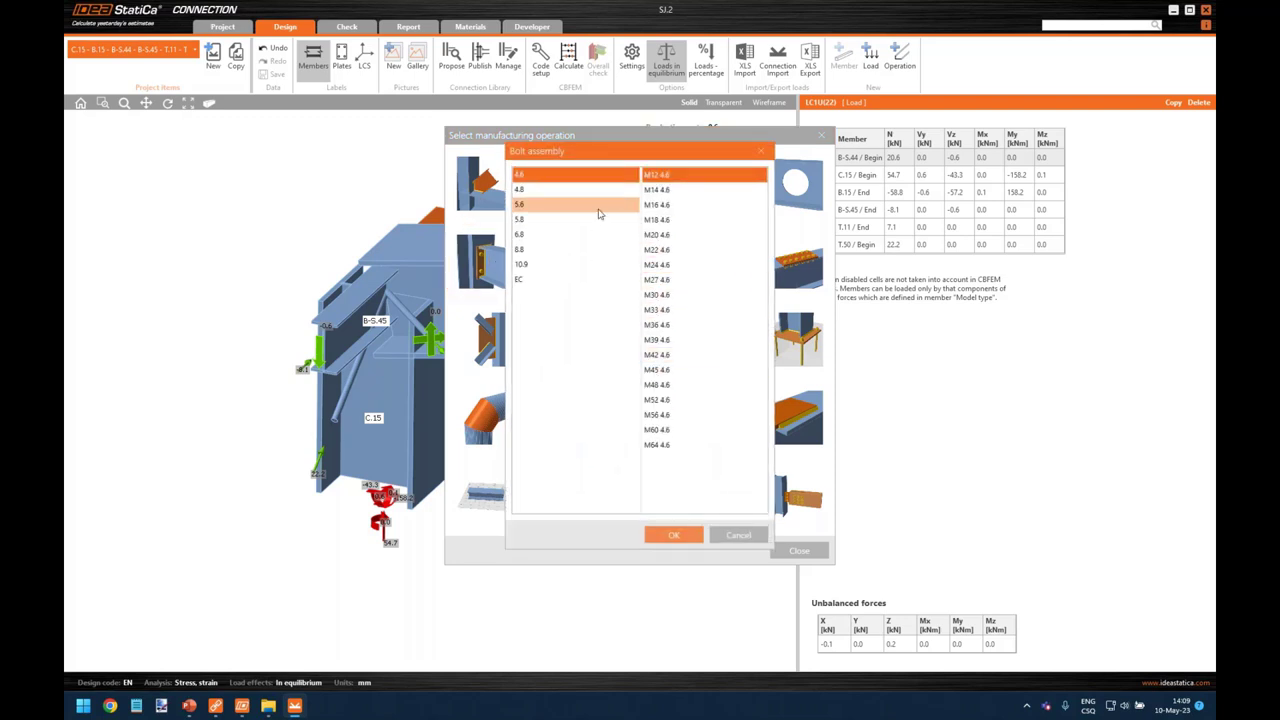
pyautogui.click(583, 249)
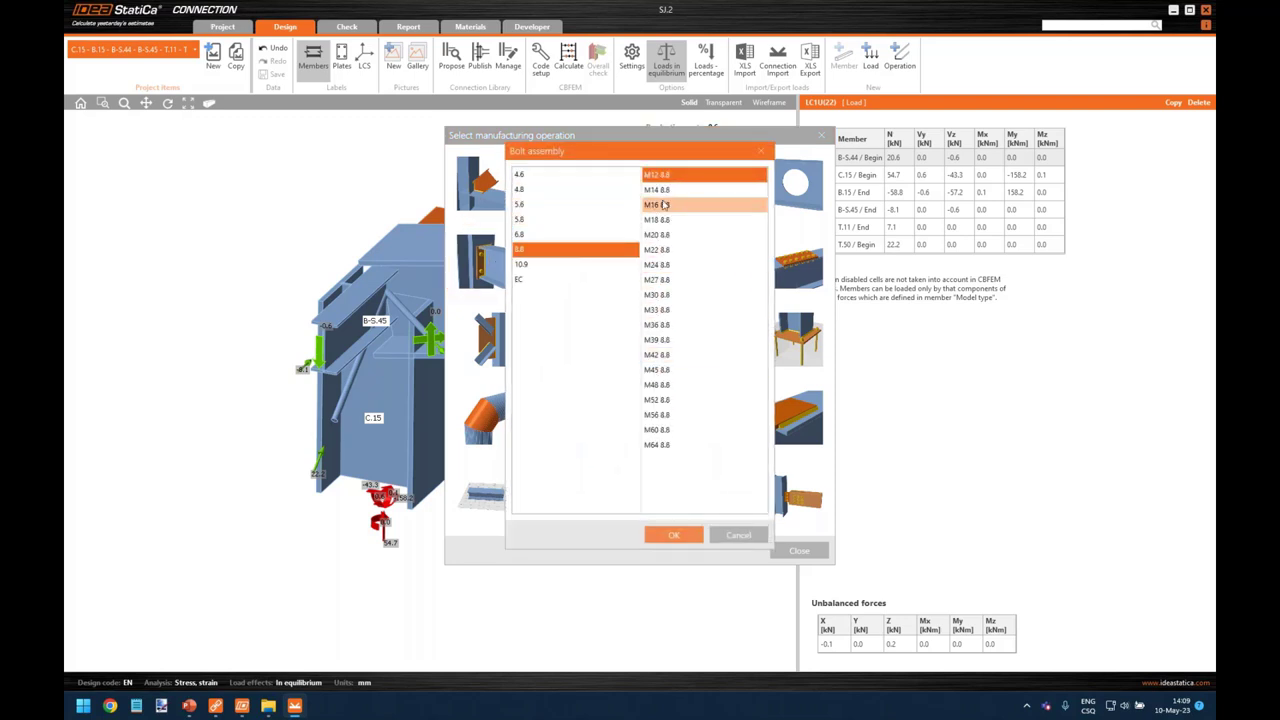
pyautogui.click(675, 206)
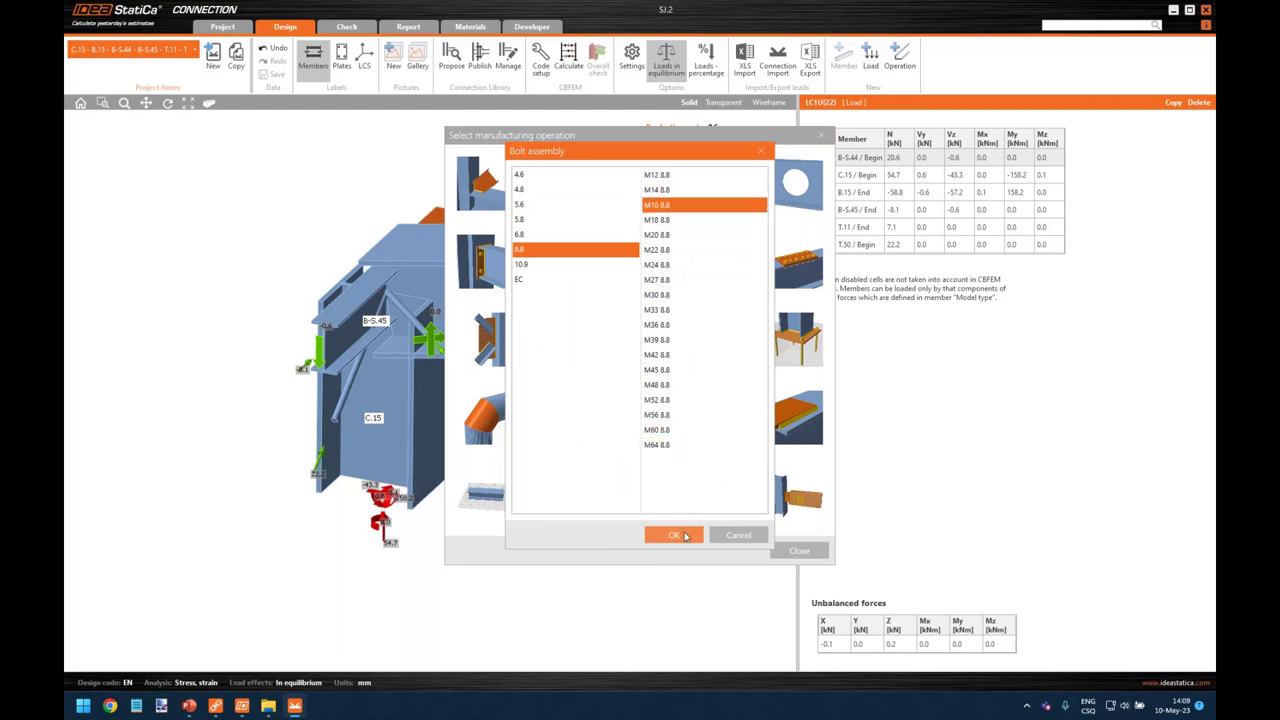
pyautogui.click(675, 535)
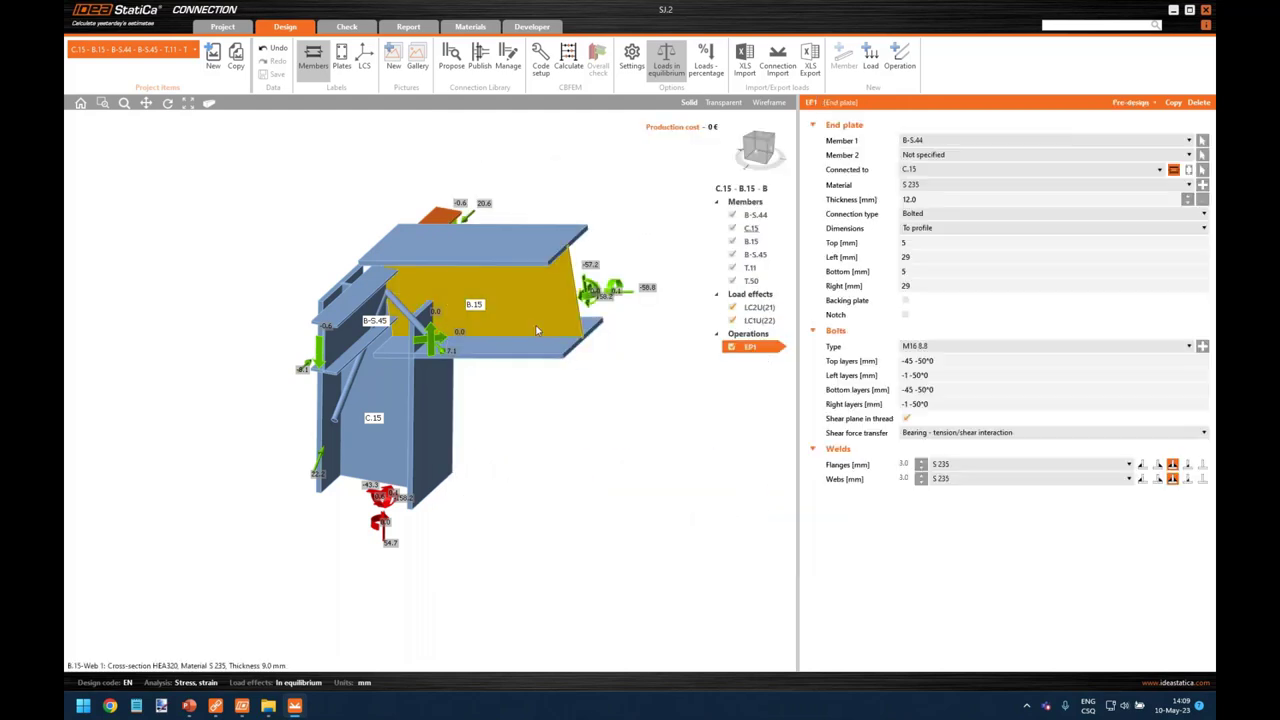
# Step: Set end plate EP1's first member to beam B.15, connected to column C.15
pyautogui.scroll(3, 605, 390)
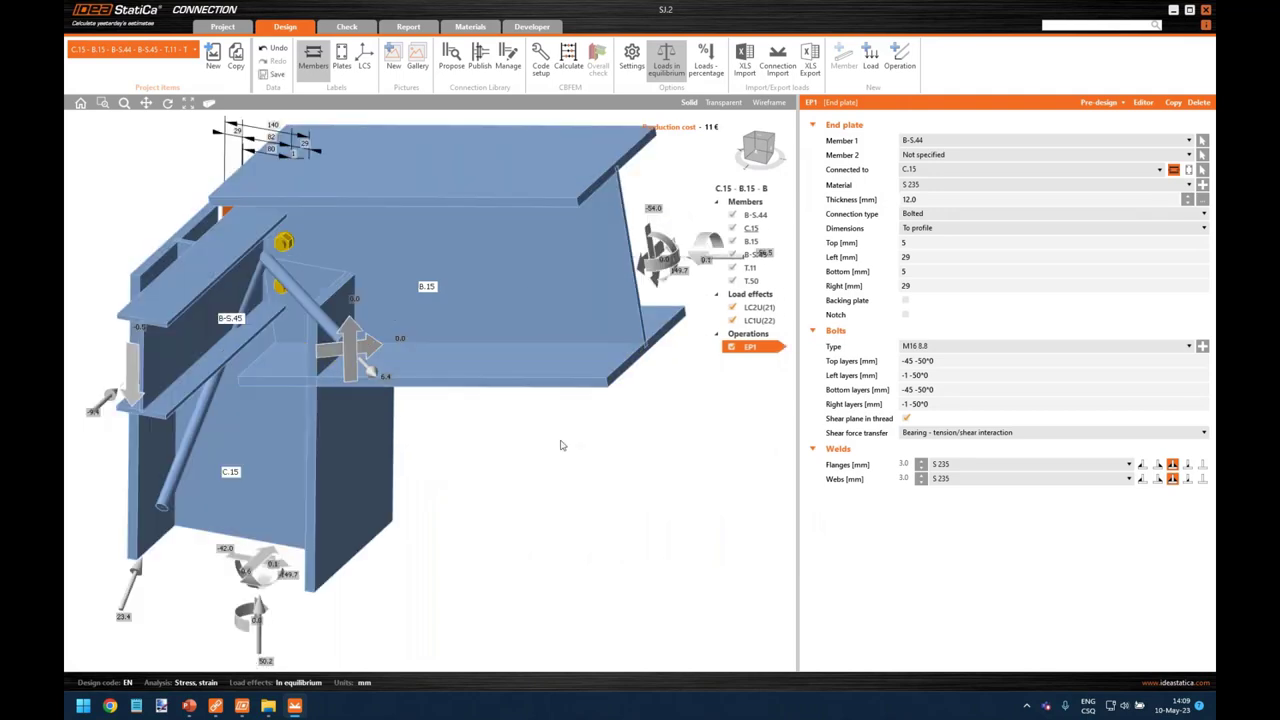
pyautogui.moveTo(486, 457); pyautogui.dragTo(530, 445, button='right')
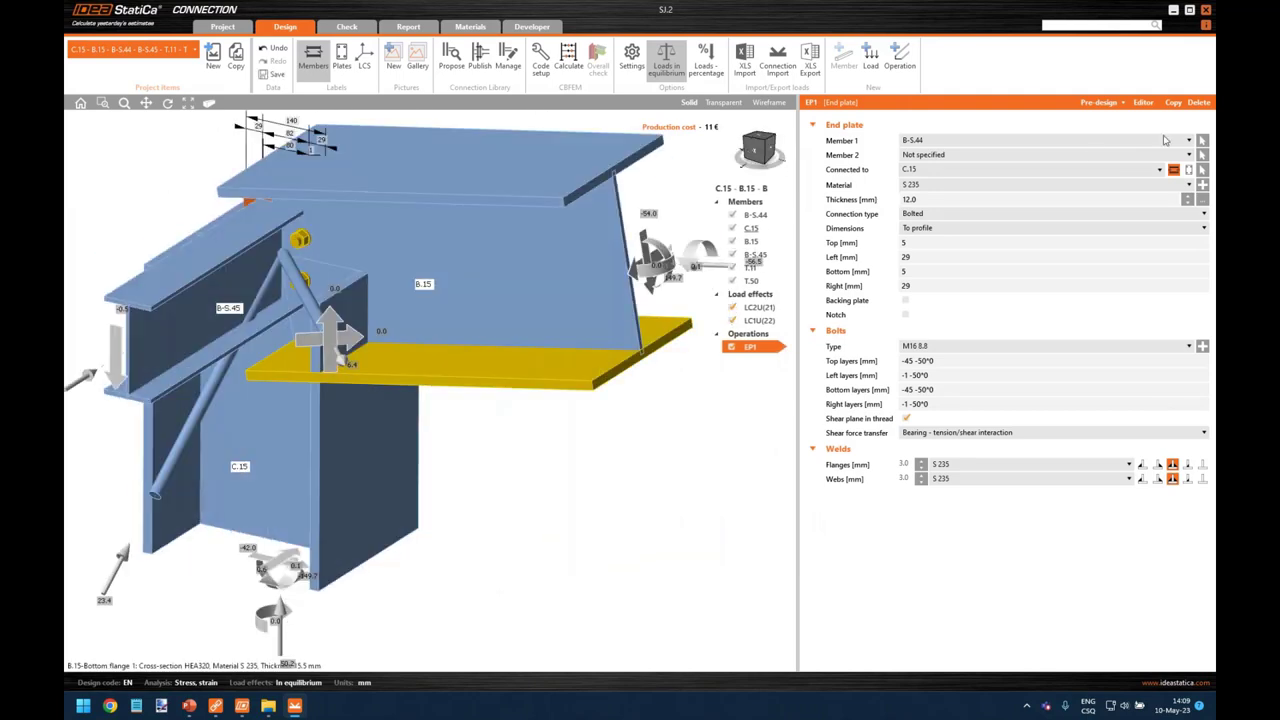
pyautogui.click(1202, 140)
pyautogui.click(499, 270)
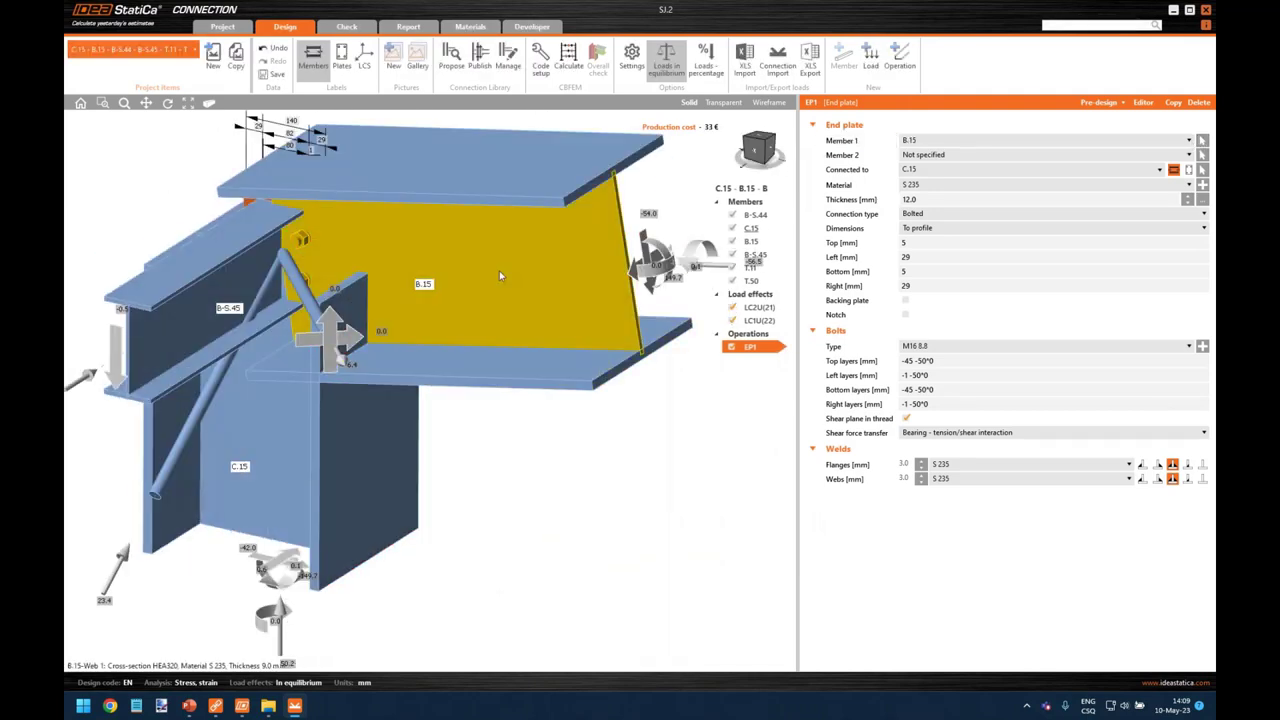
pyautogui.click(1202, 170)
pyautogui.click(424, 379)
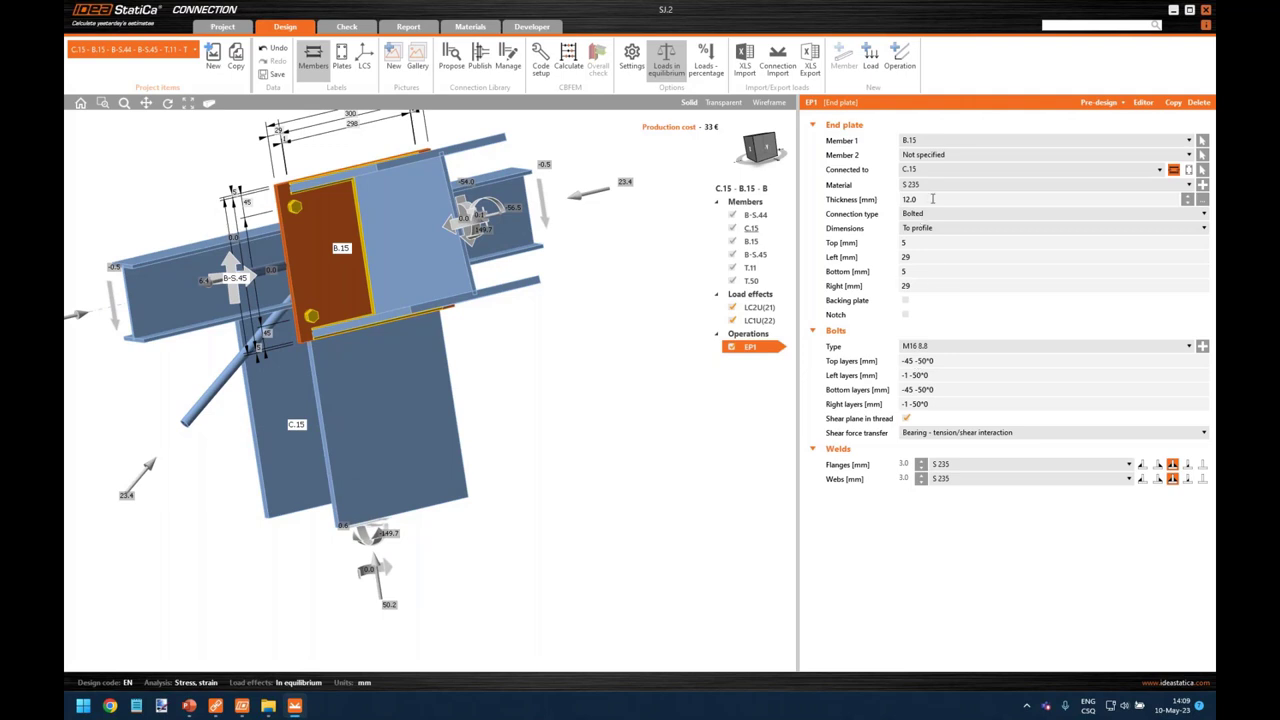
pyautogui.moveTo(480, 366); pyautogui.dragTo(452, 295, button='right')
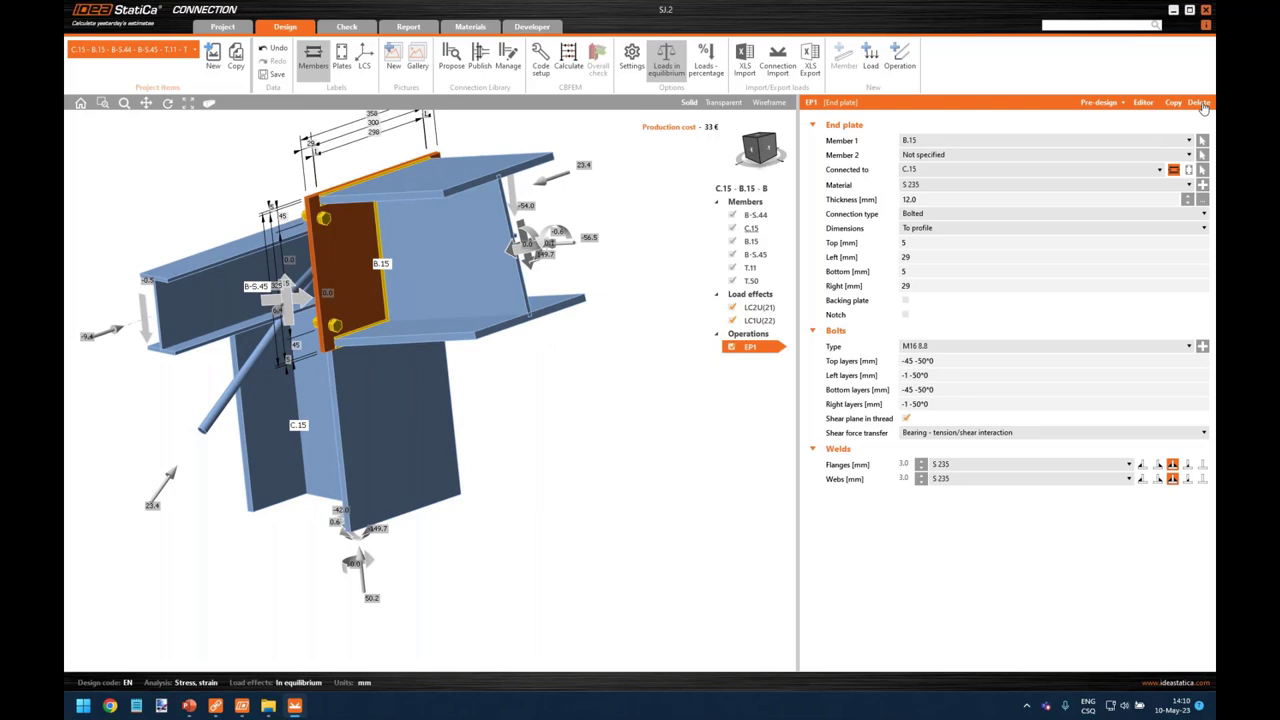
# Step: Delete end plate EP1, then open and close the connection library via B.15's Connect to
pyautogui.click(1200, 103)
pyautogui.moveTo(486, 431); pyautogui.dragTo(582, 416, button='right')
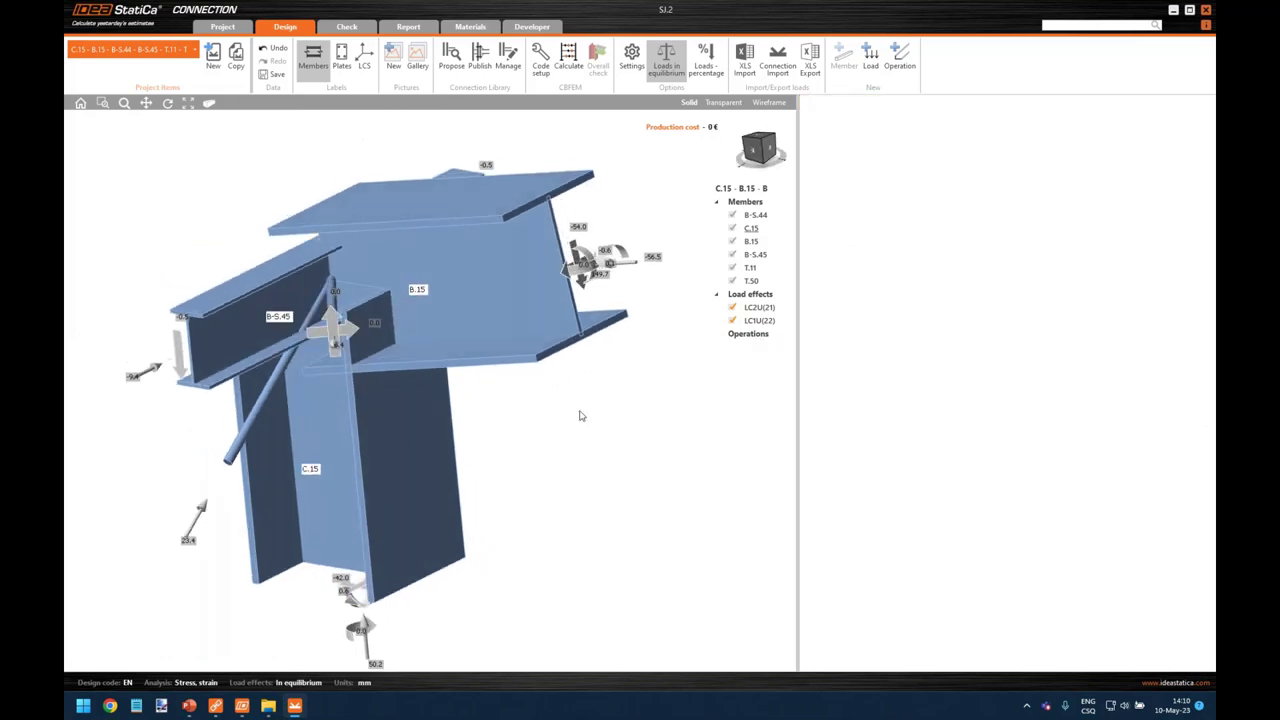
pyautogui.rightClick(510, 305)
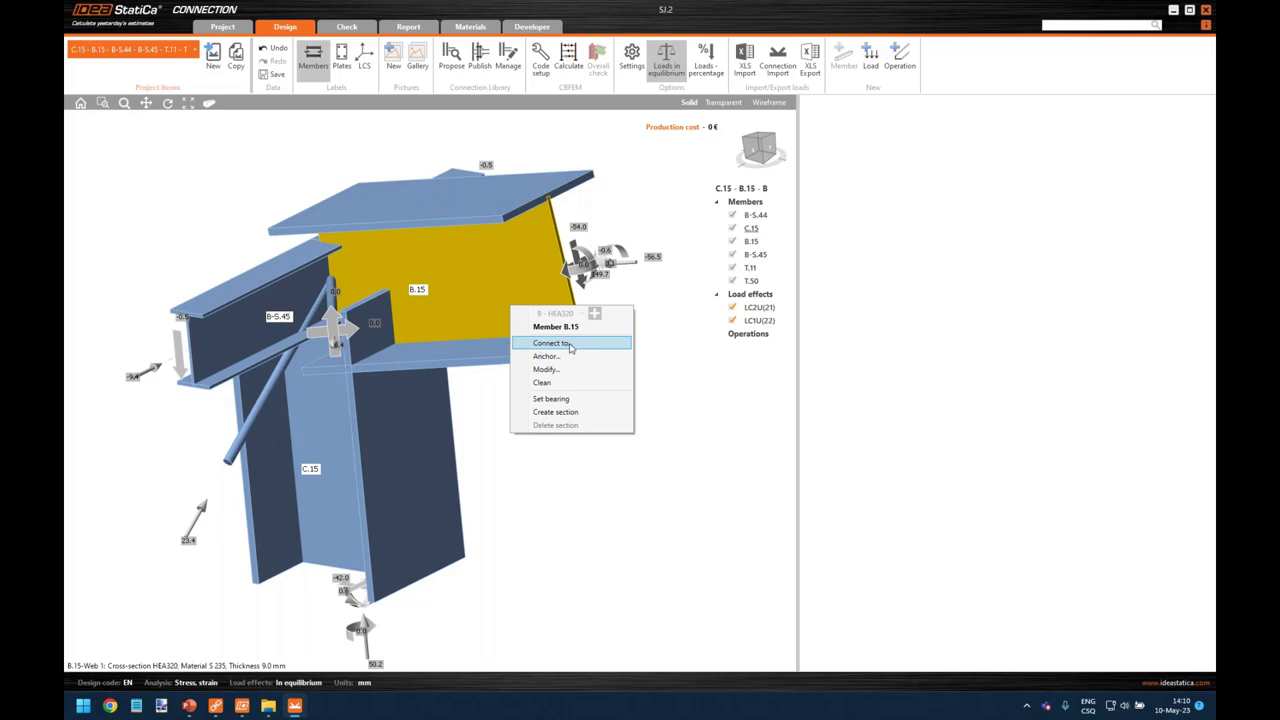
pyautogui.click(569, 344)
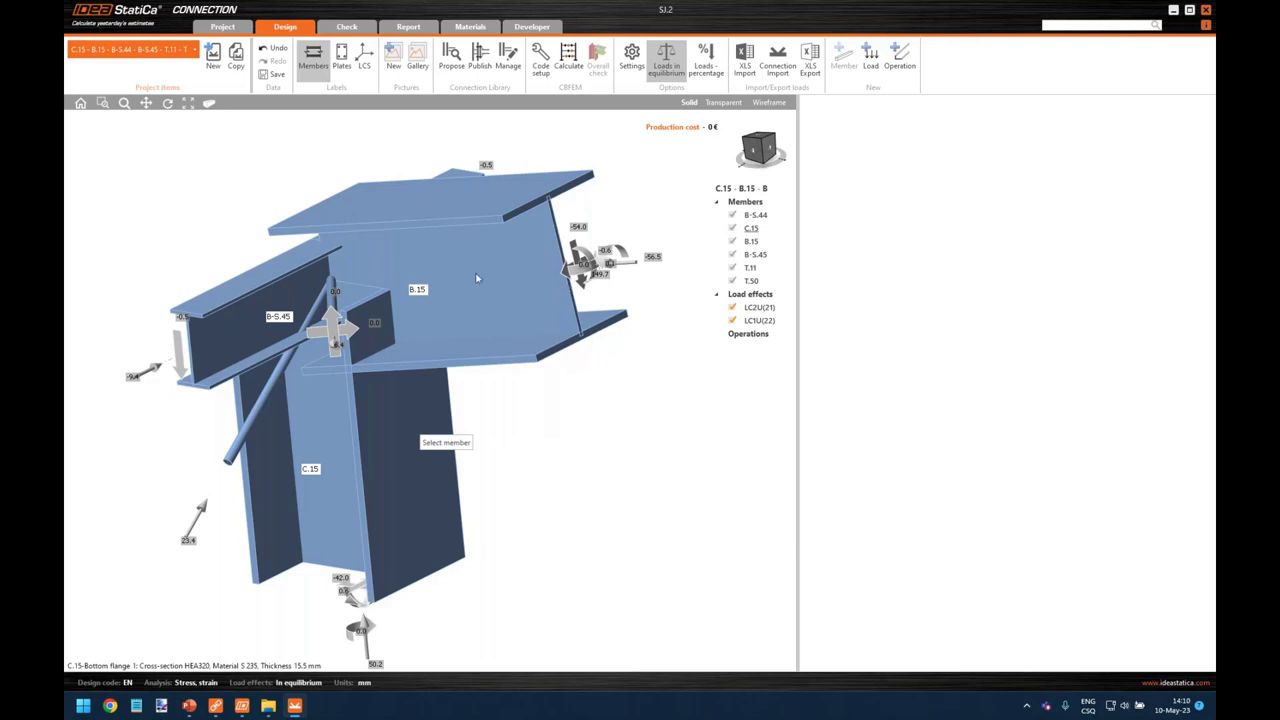
pyautogui.click(655, 246)
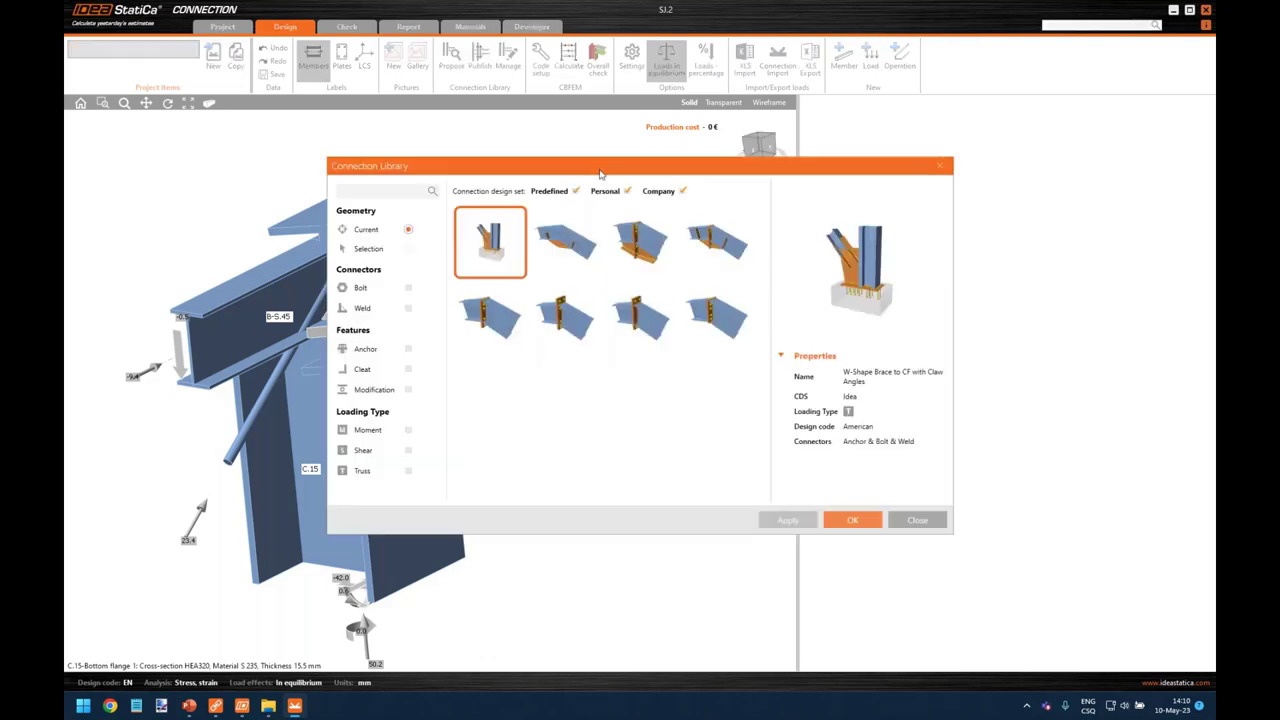
pyautogui.moveTo(656, 180); pyautogui.dragTo(728, 195)
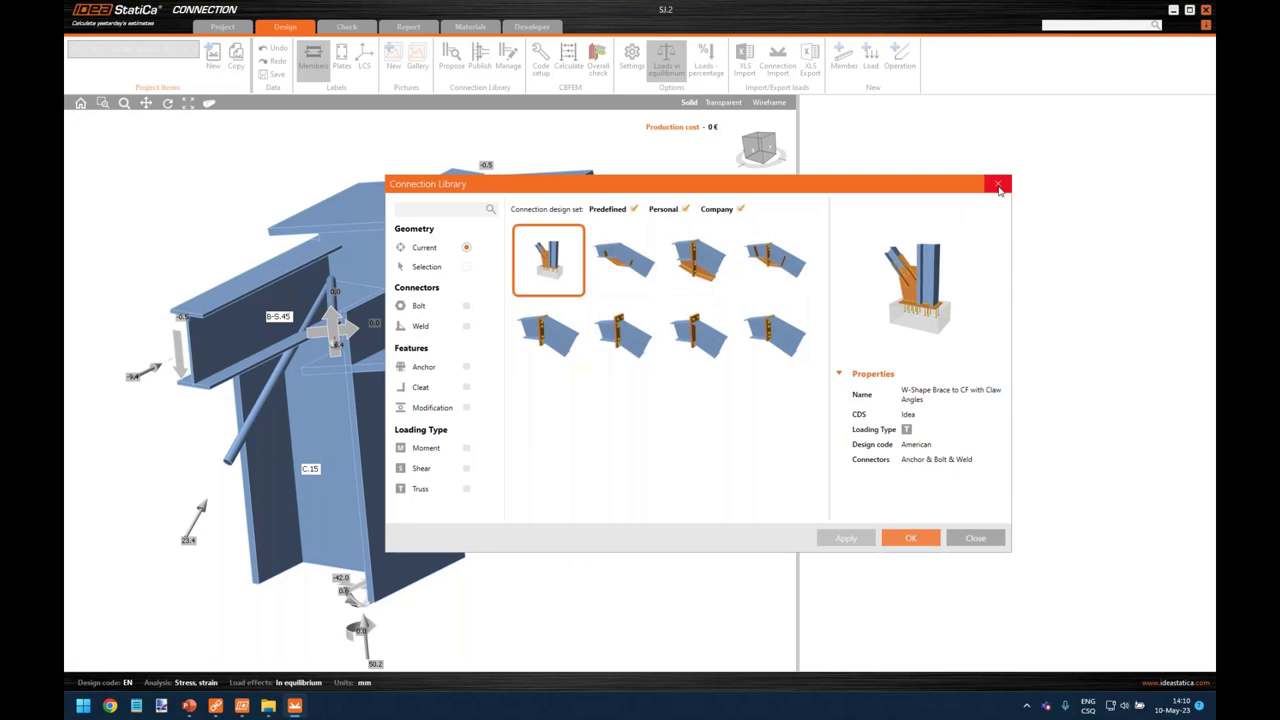
pyautogui.click(999, 187)
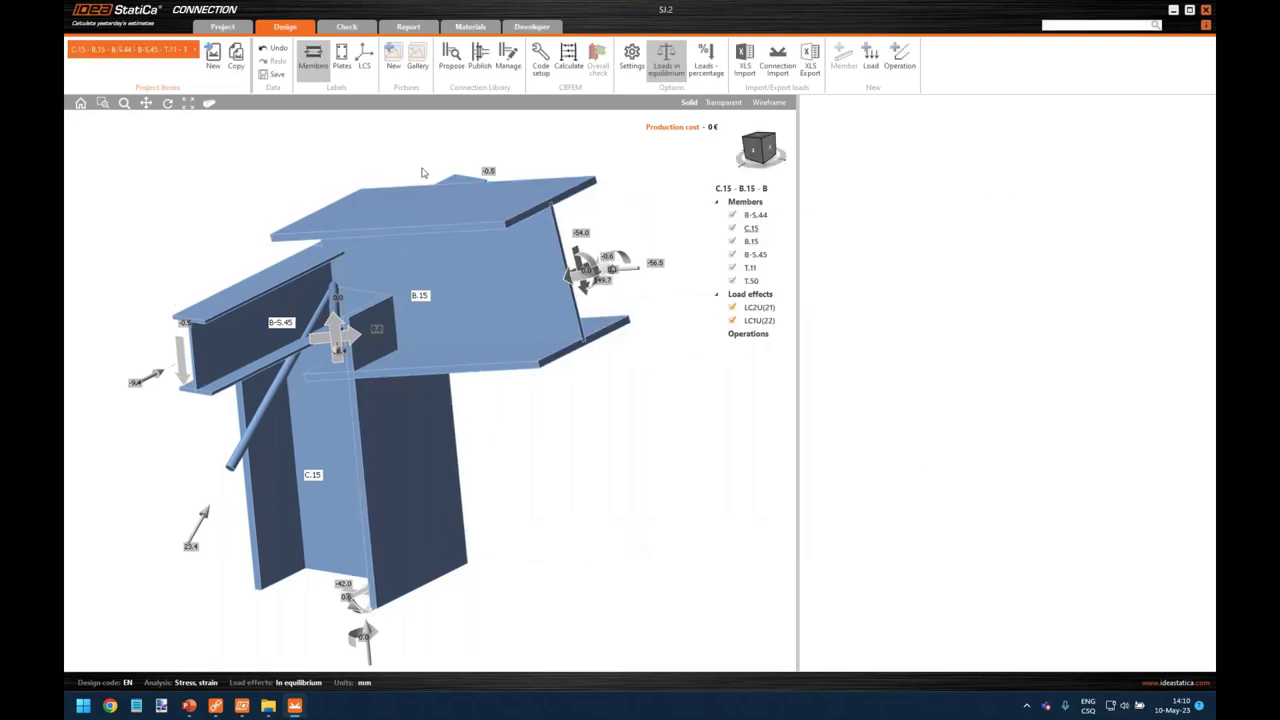
# Step: Propose templates for selected beam B.15 and apply 'SJ.2 – FEM-Design steel hall' with M16 8.8 bolts
pyautogui.click(455, 62)
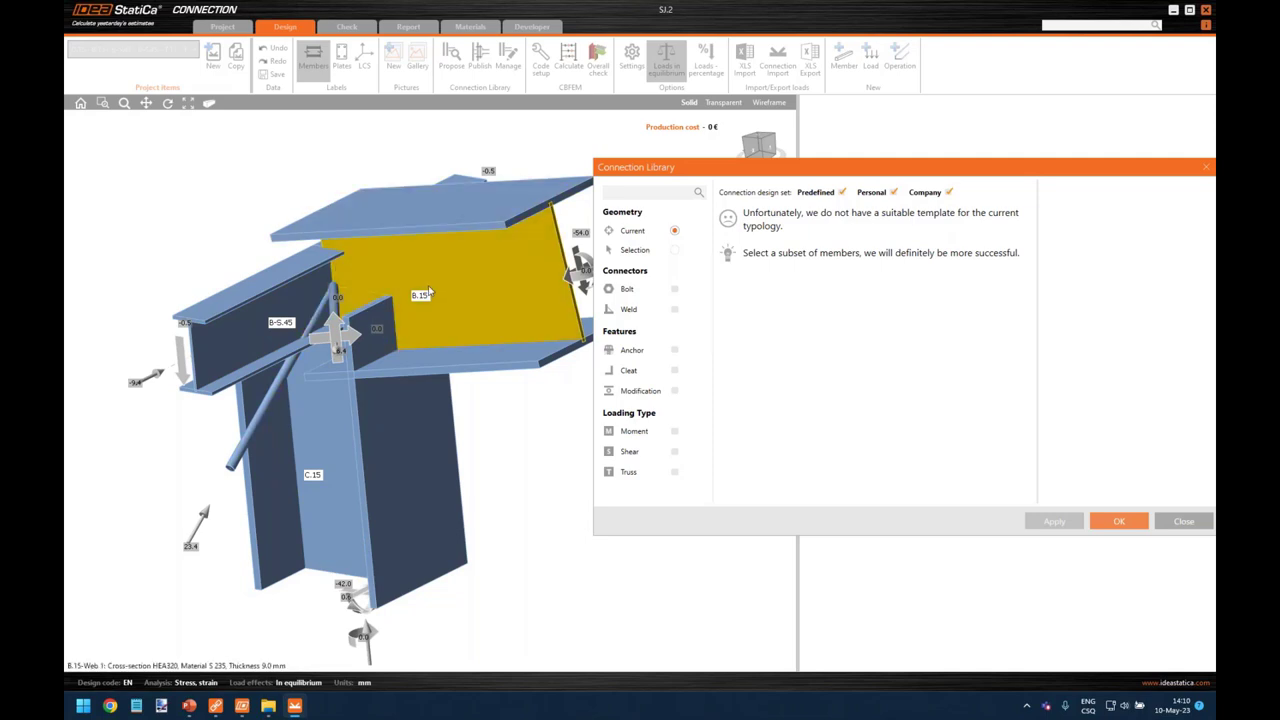
pyautogui.moveTo(717, 176); pyautogui.dragTo(667, 190)
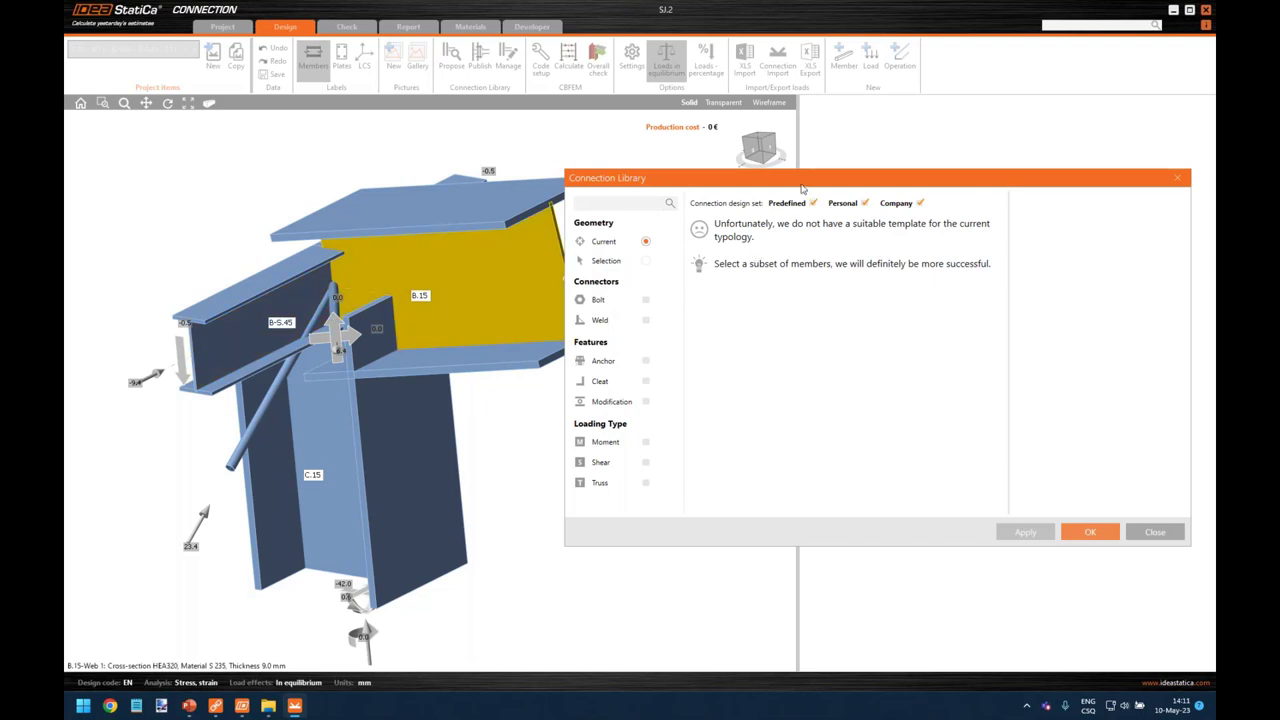
pyautogui.moveTo(801, 187); pyautogui.dragTo(744, 195)
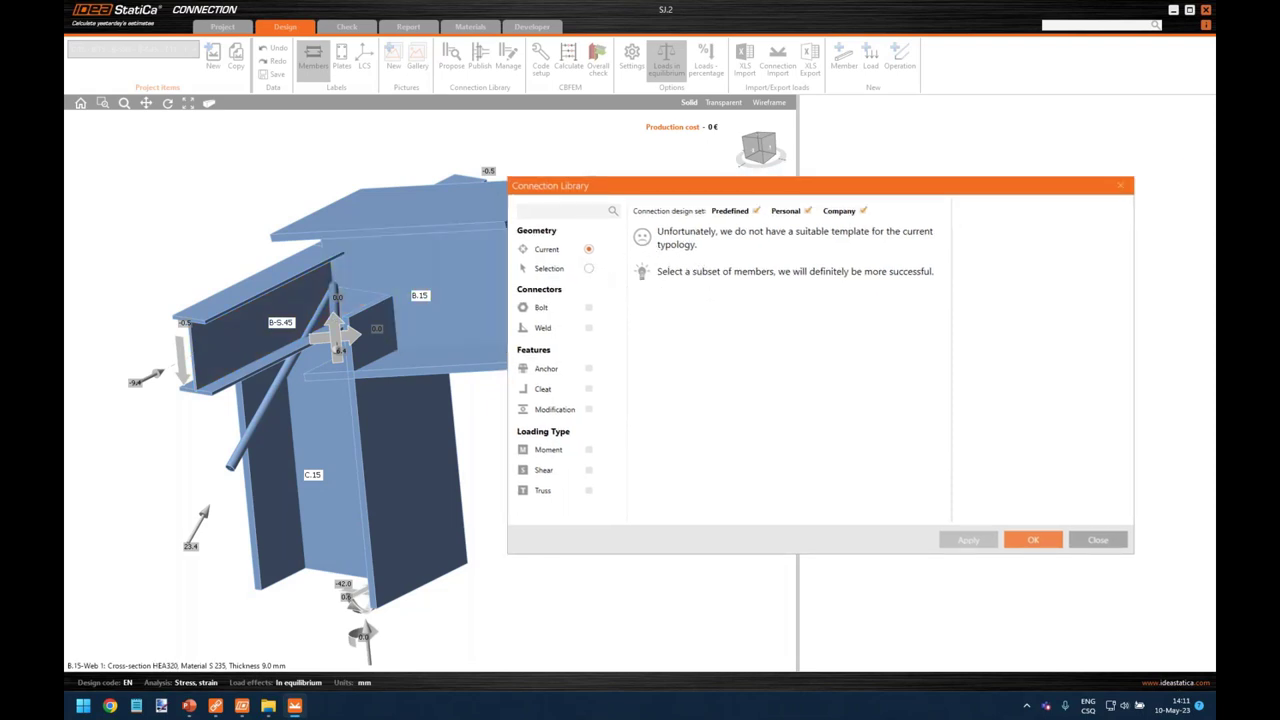
pyautogui.click(589, 269)
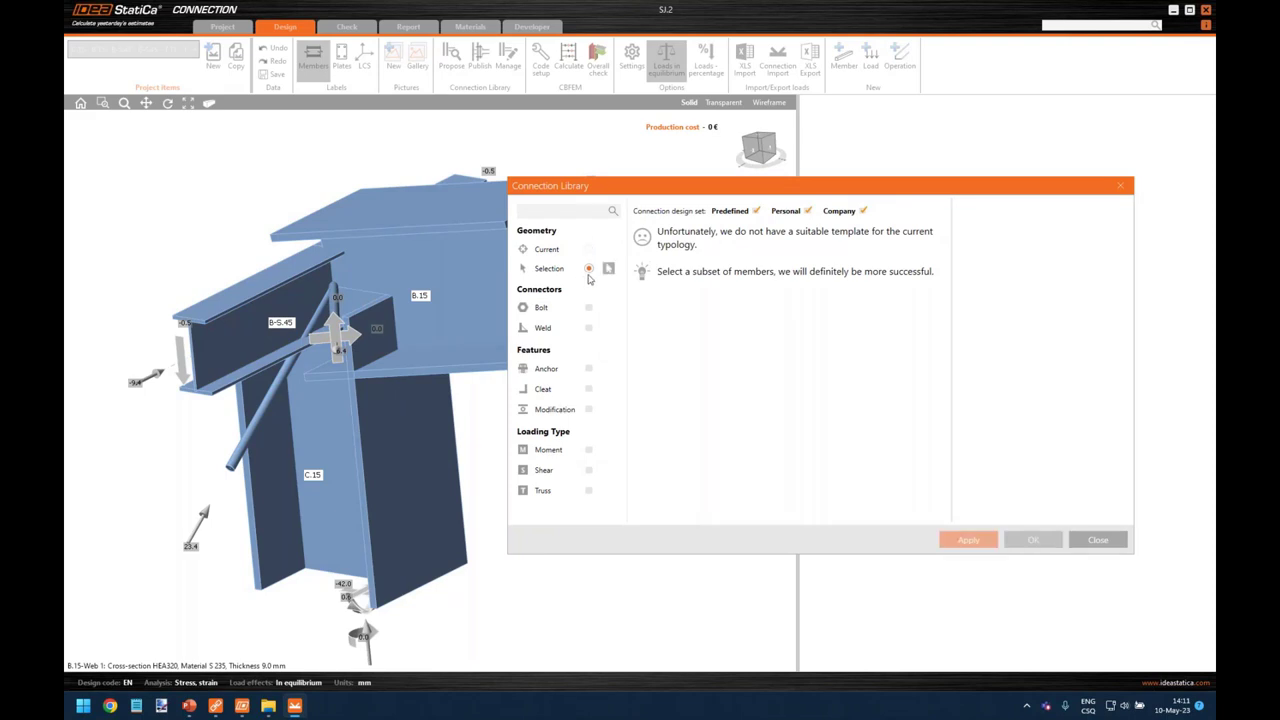
pyautogui.click(608, 269)
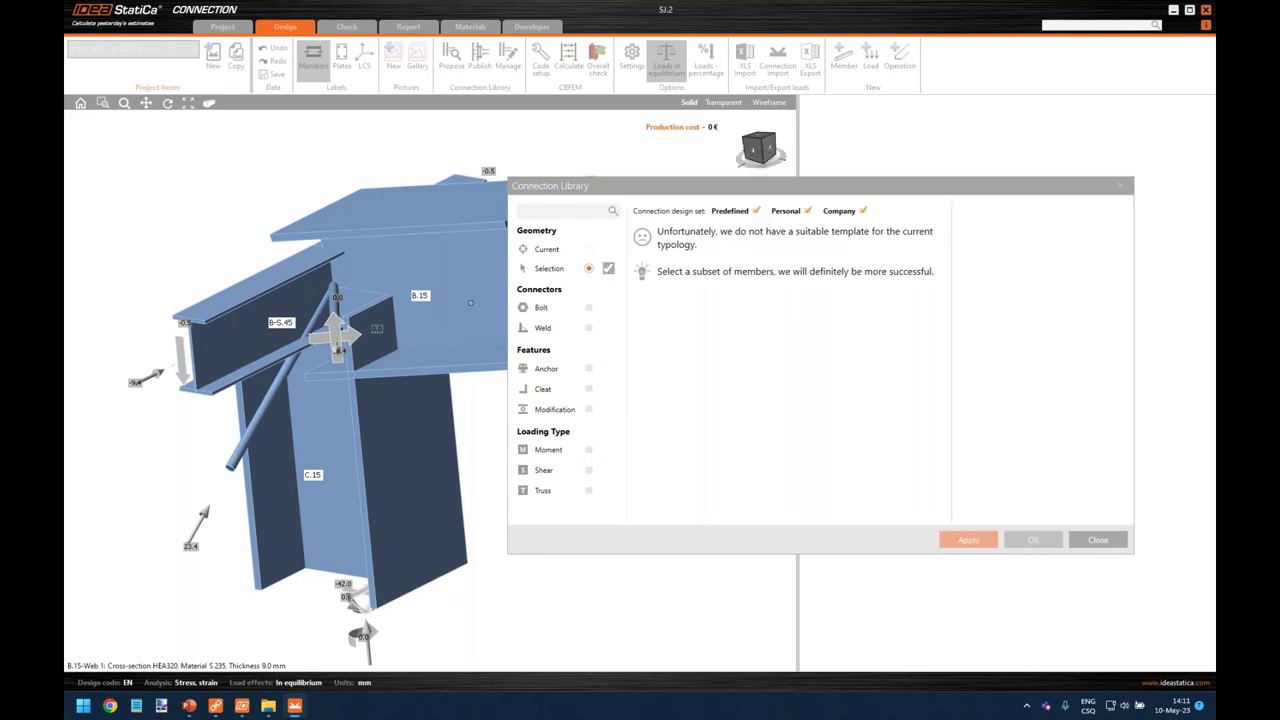
pyautogui.click(455, 298)
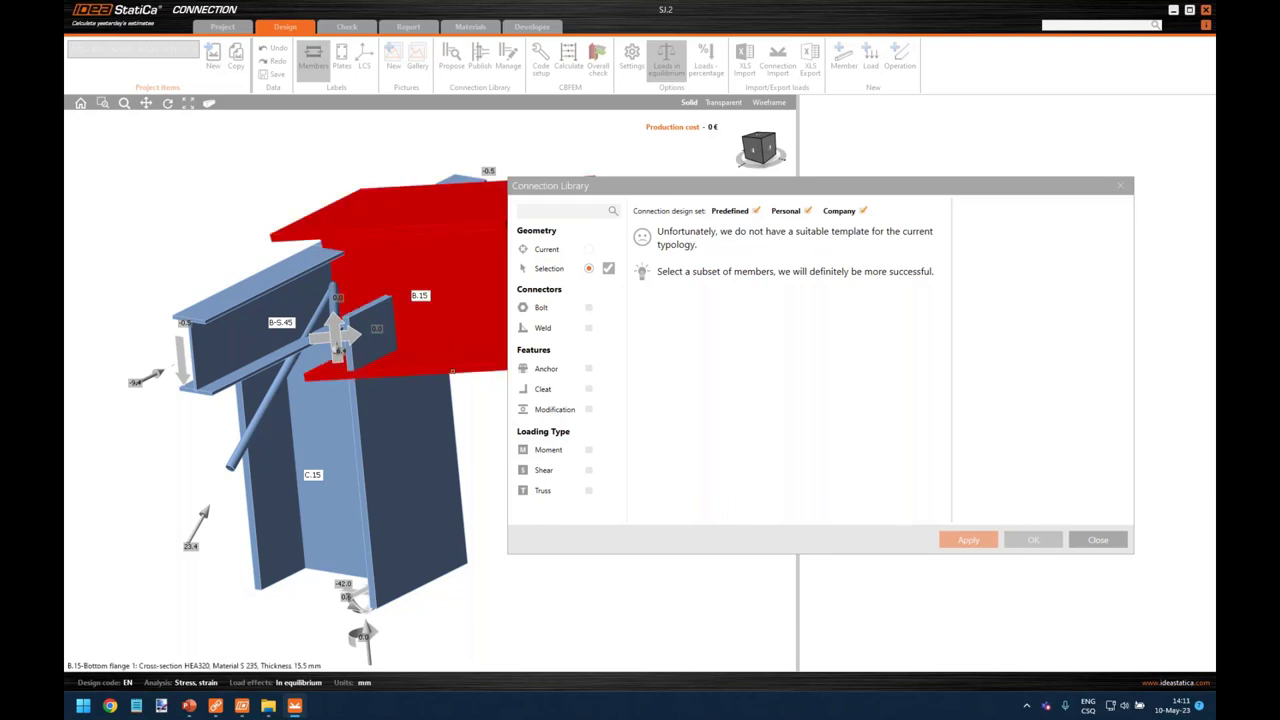
pyautogui.click(424, 427)
pyautogui.click(280, 305)
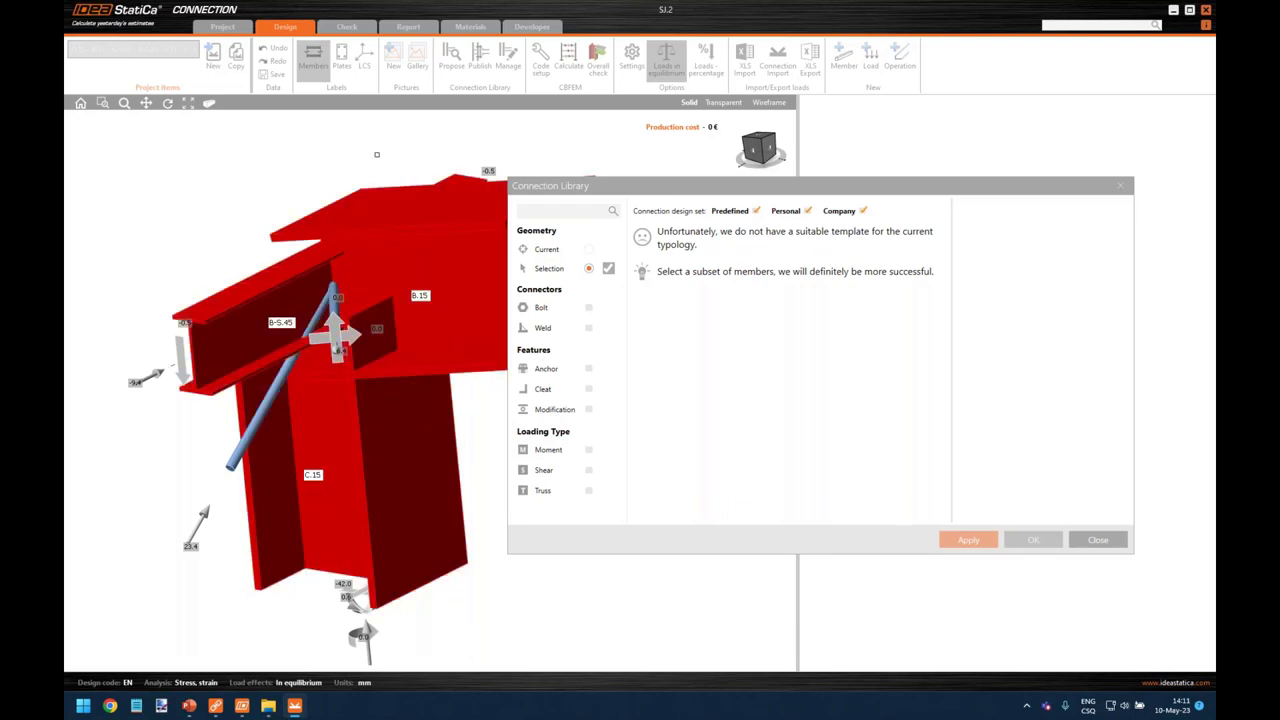
pyautogui.click(339, 157)
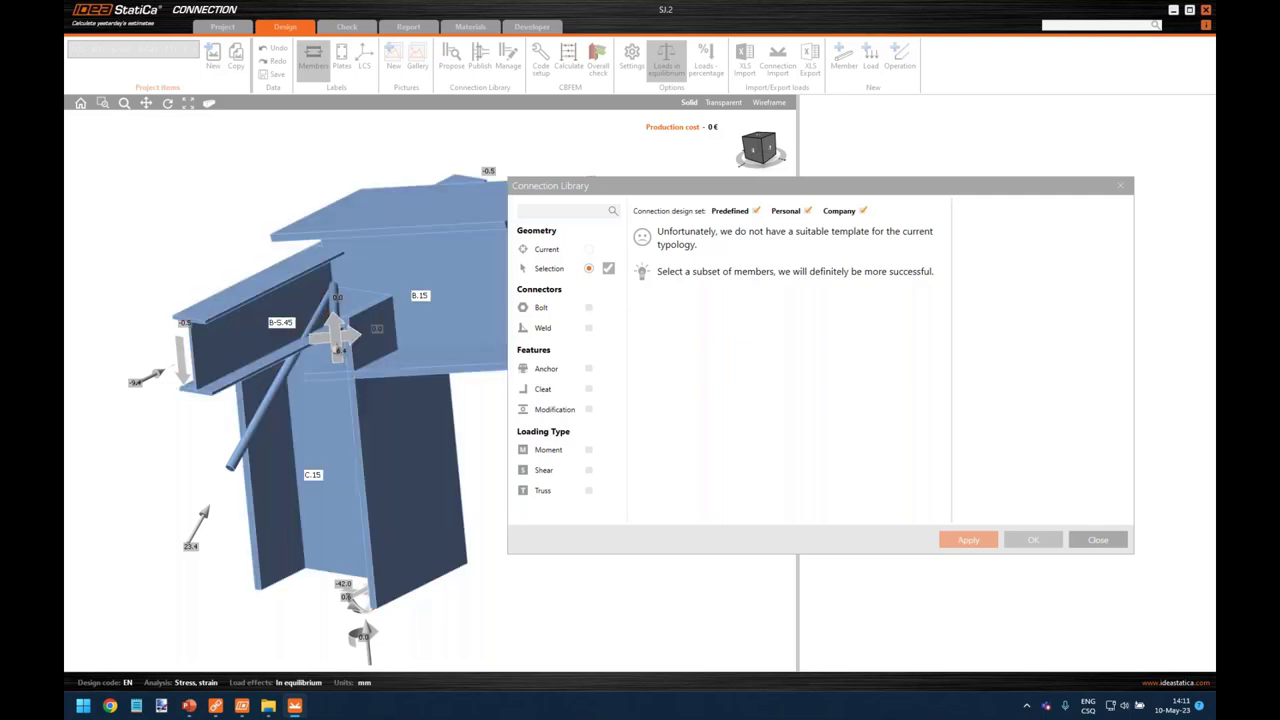
pyautogui.click(362, 287)
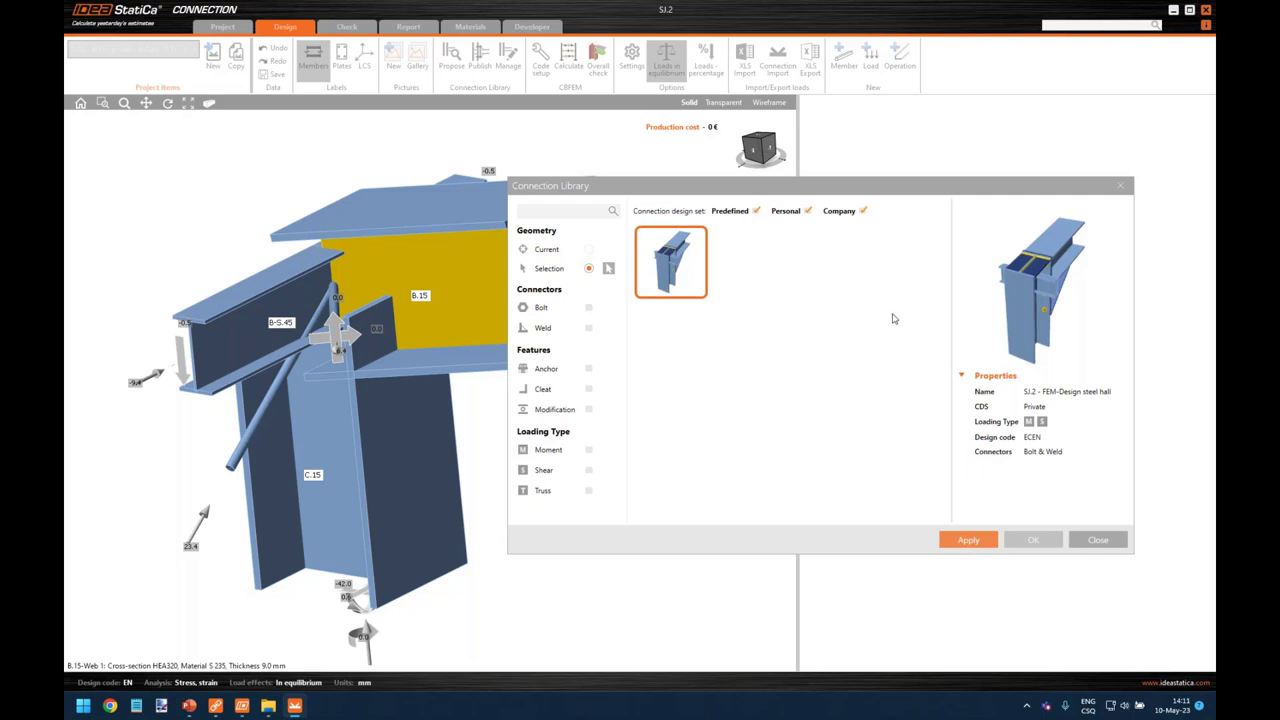
pyautogui.click(968, 540)
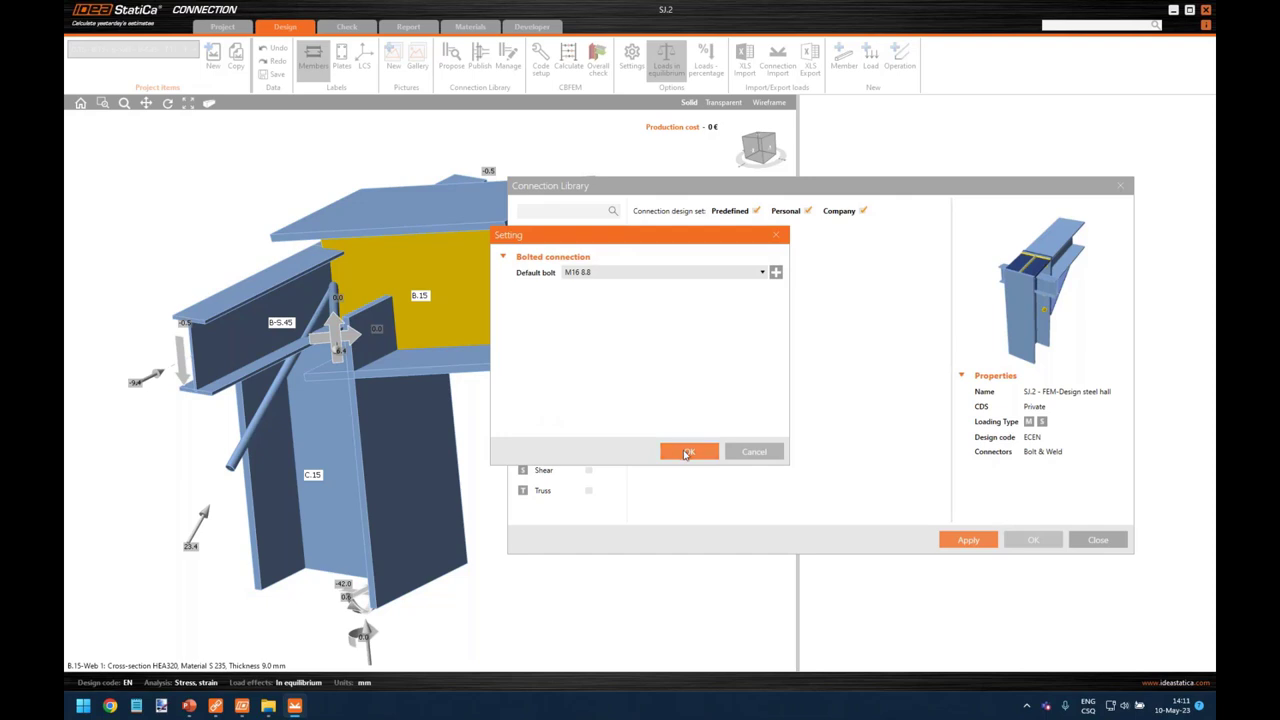
pyautogui.click(686, 453)
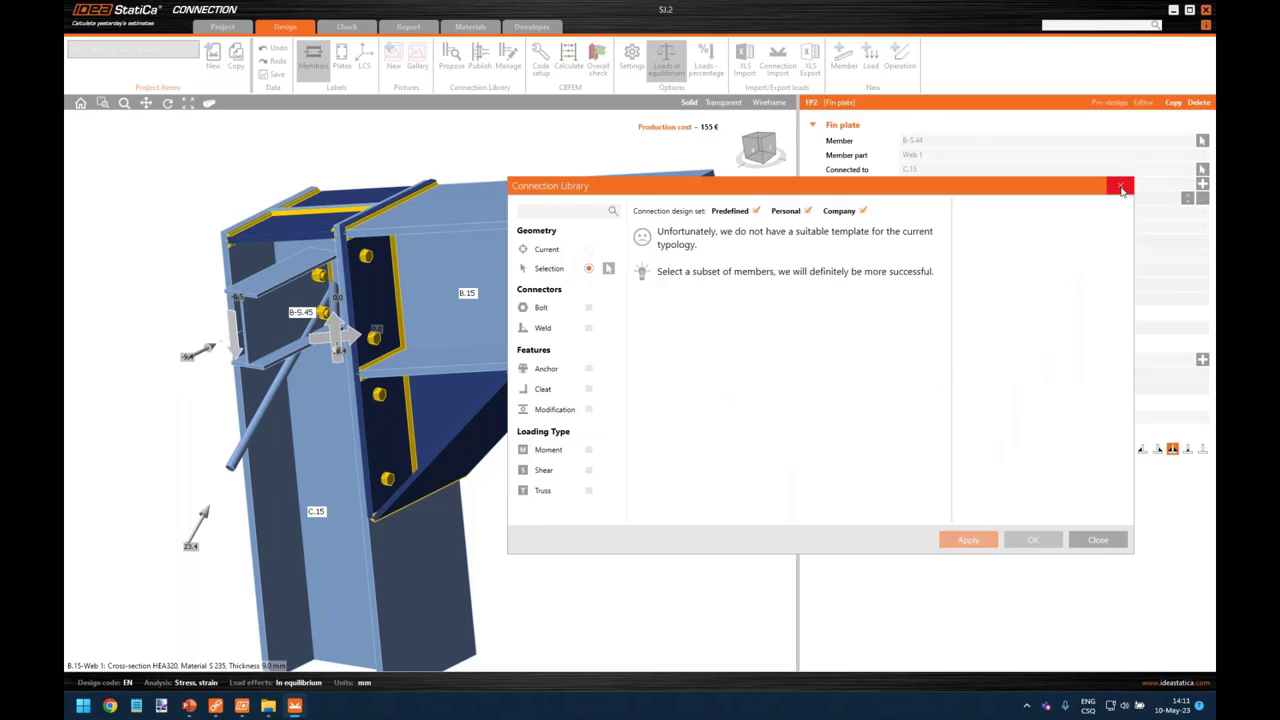
# Step: Close the template library and inspect CUT1, column C.15 cut by beam B.15, from several angles
pyautogui.click(1121, 189)
pyautogui.moveTo(508, 294); pyautogui.dragTo(580, 368, button='right')
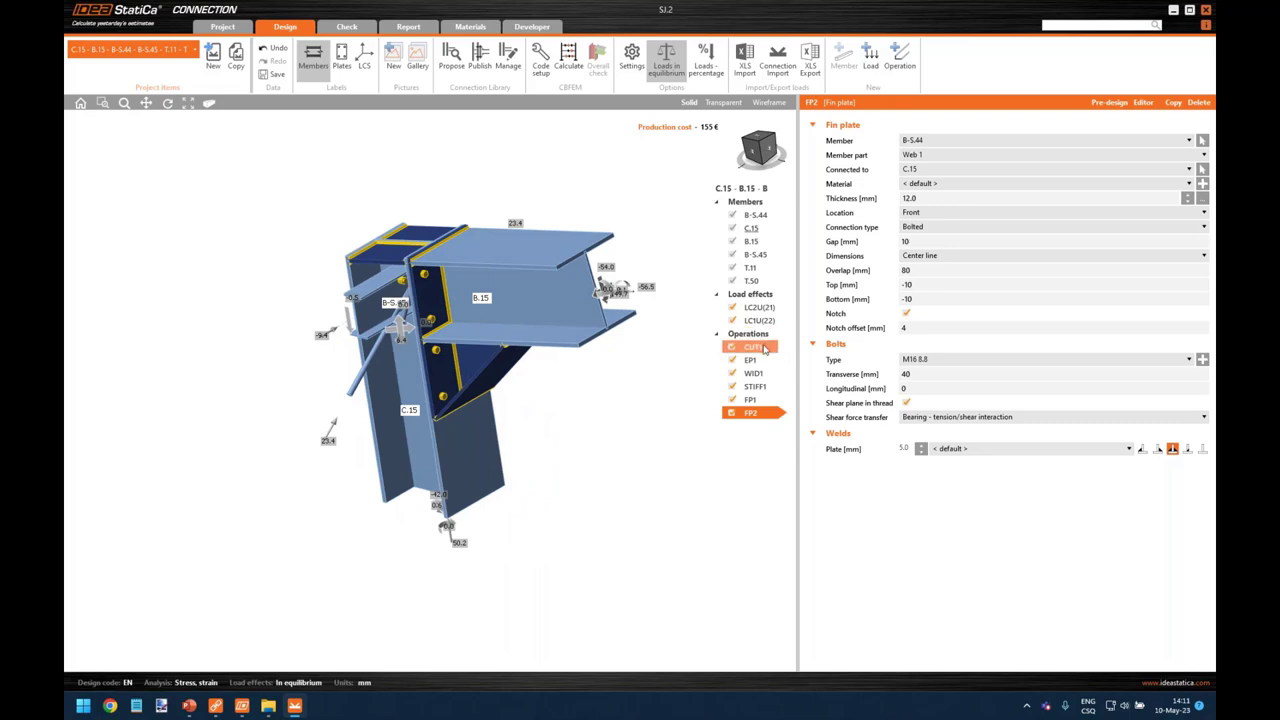
pyautogui.click(764, 347)
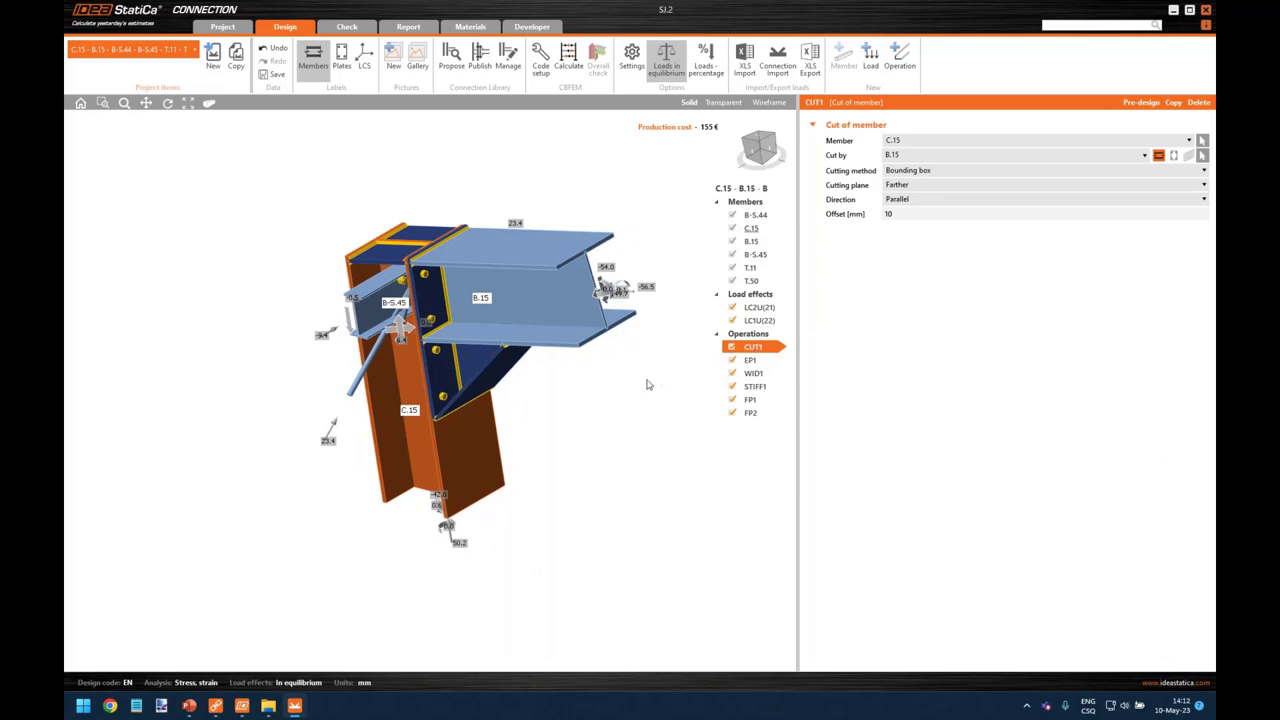
pyautogui.moveTo(533, 390); pyautogui.dragTo(675, 354, button='right')
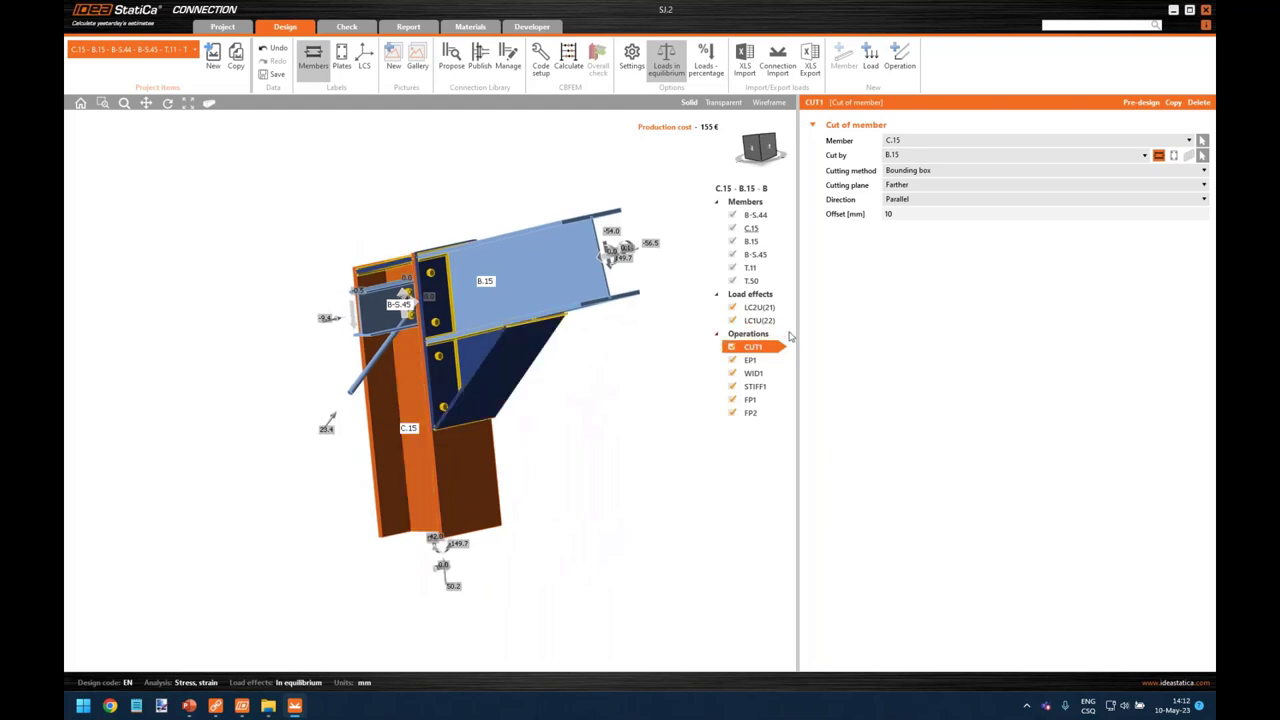
pyautogui.scroll(2, 575, 363)
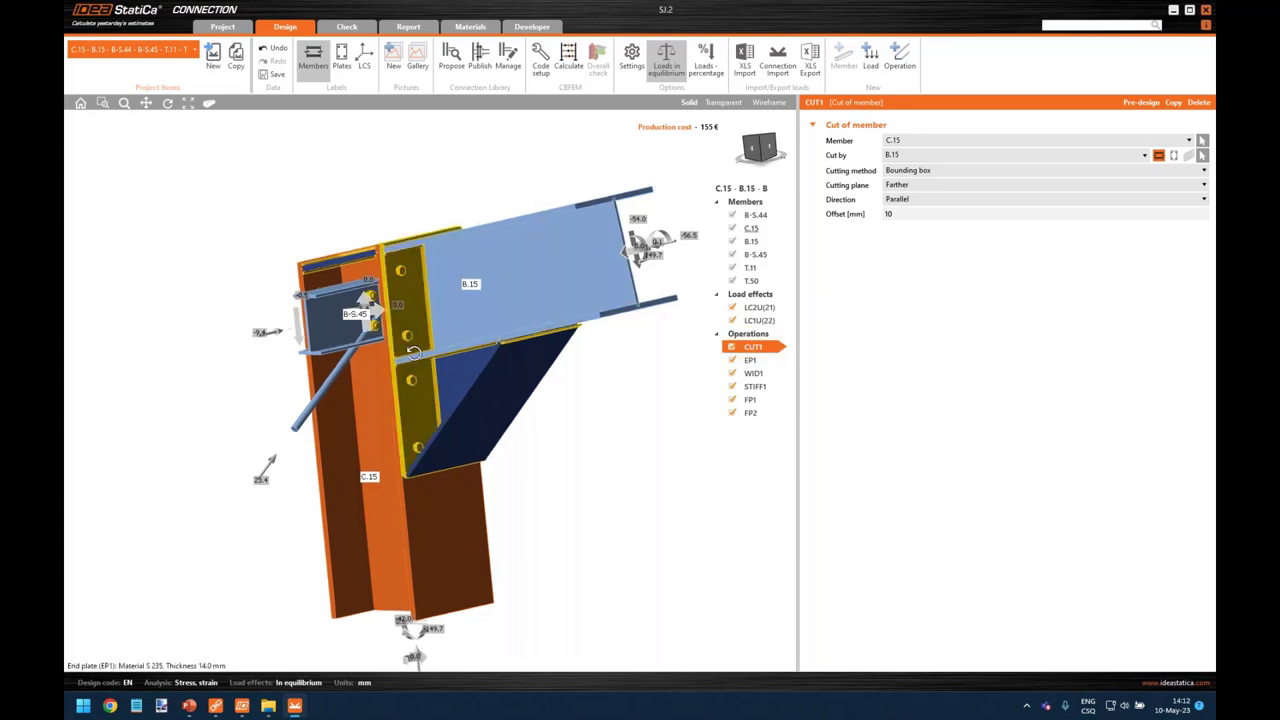
pyautogui.moveTo(413, 352); pyautogui.dragTo(398, 245, button='right')
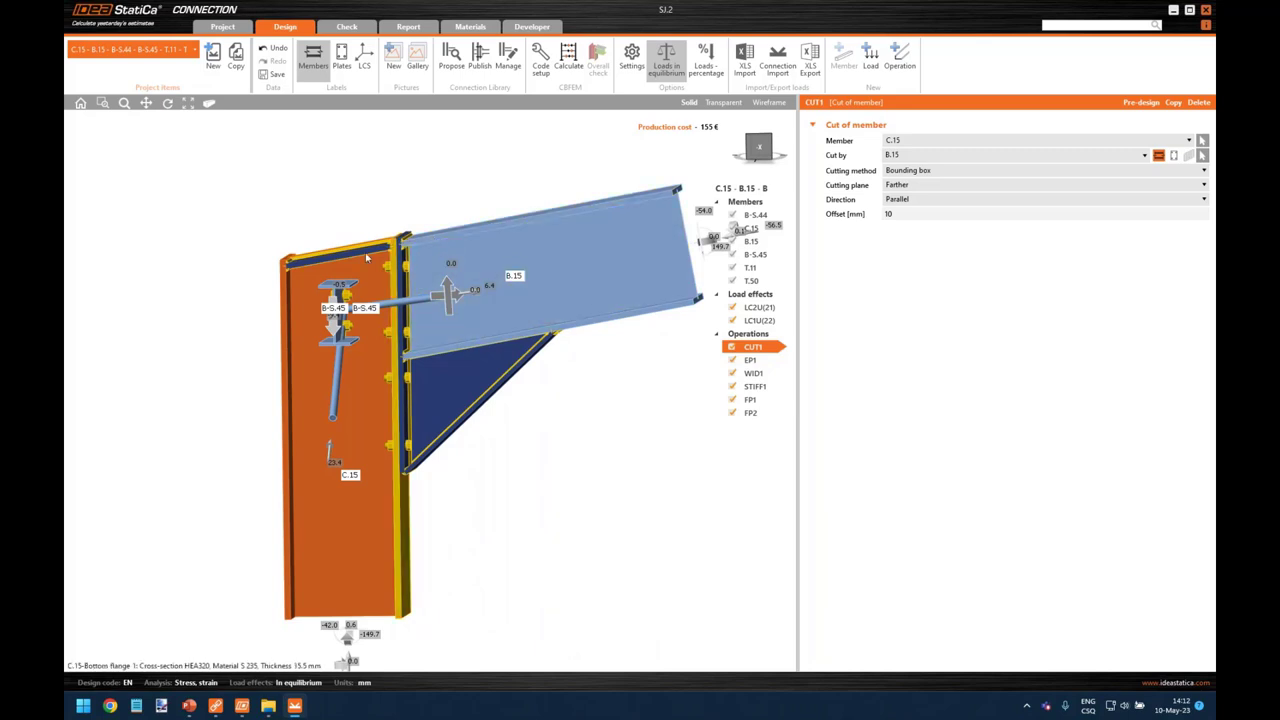
pyautogui.moveTo(574, 403); pyautogui.dragTo(586, 366, button='right')
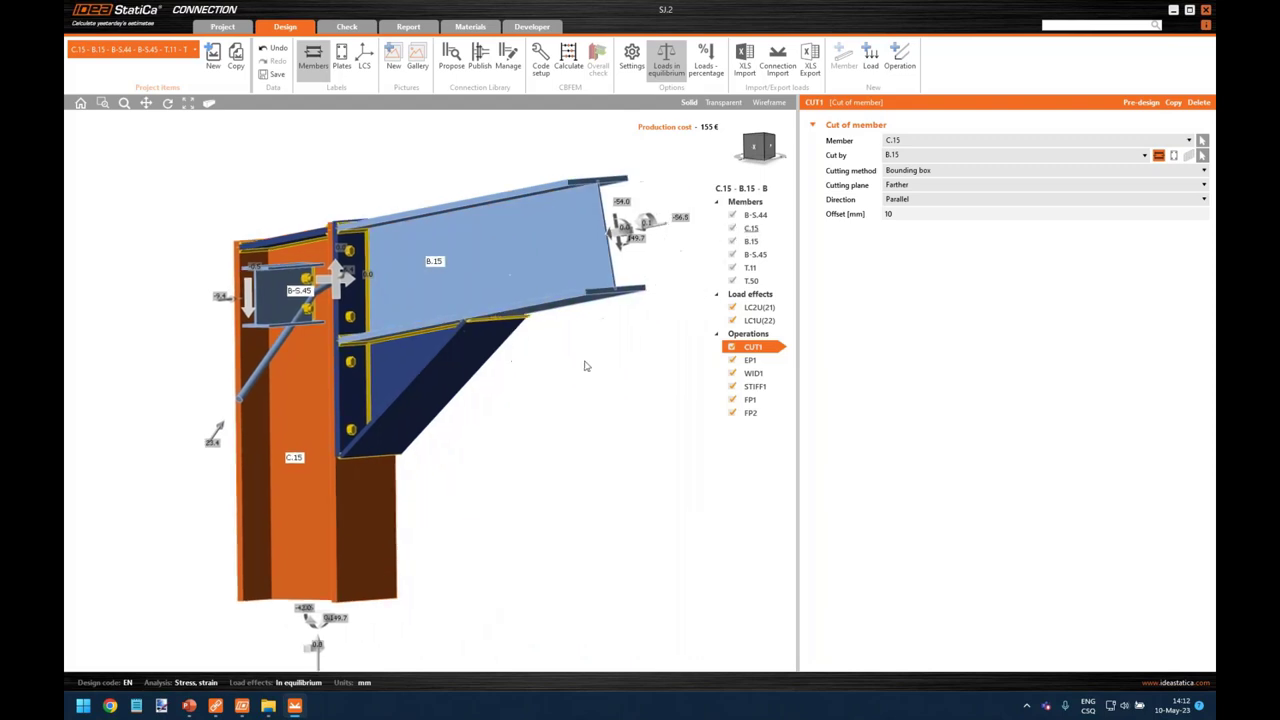
# Step: Change end plate EP1's bolt assembly from M16 8.8 to M24 8.8
pyautogui.click(760, 362)
pyautogui.scroll(5, 352, 300)
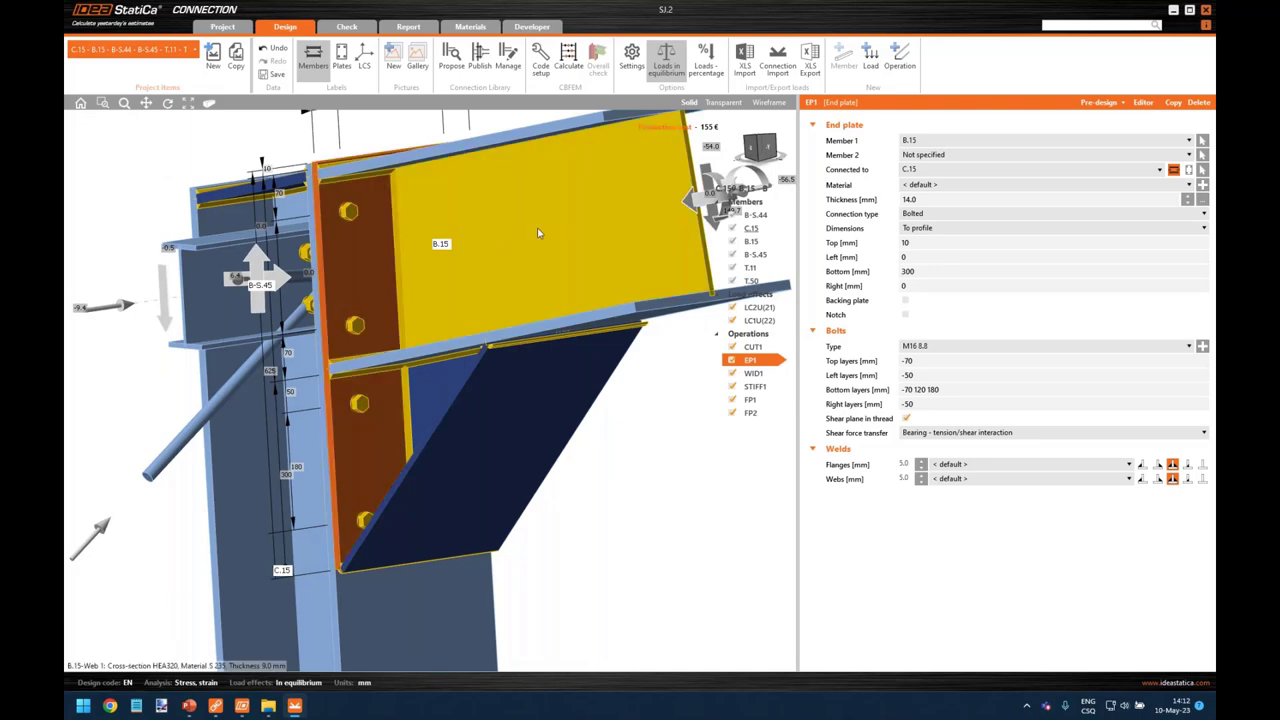
pyautogui.moveTo(487, 270); pyautogui.dragTo(320, 300, button='right')
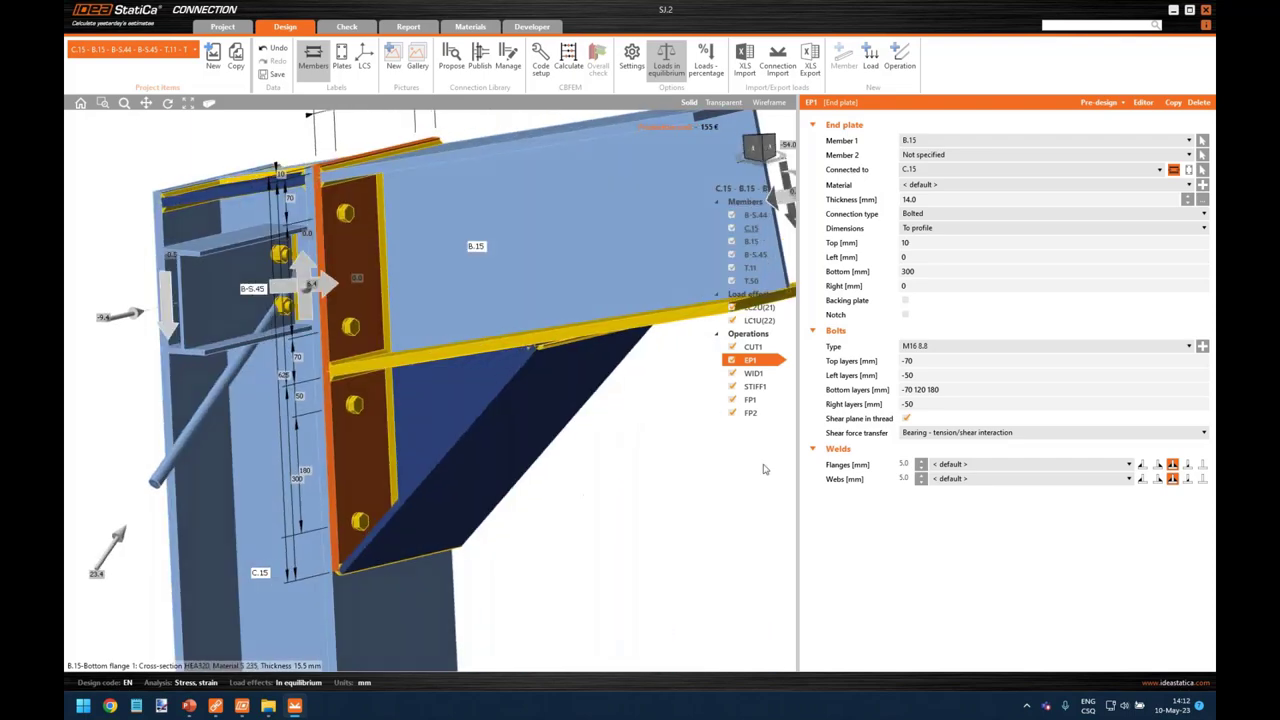
pyautogui.scroll(-3, 635, 461)
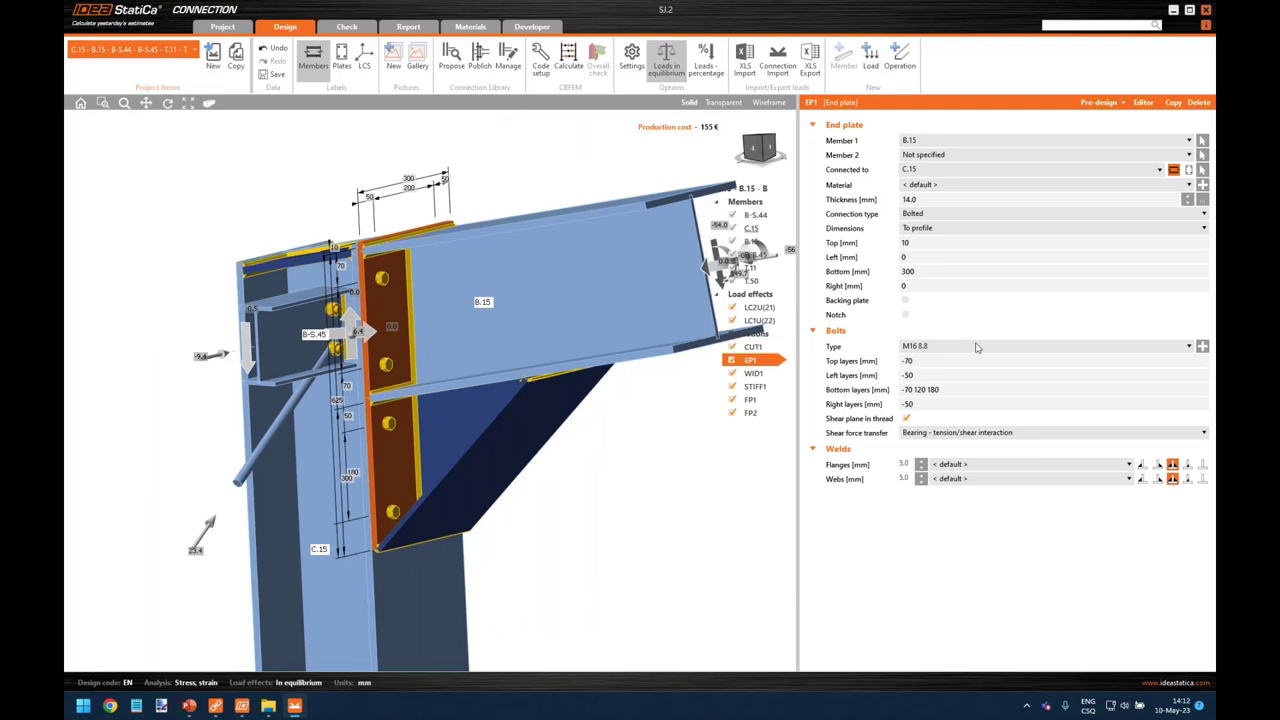
pyautogui.click(1204, 347)
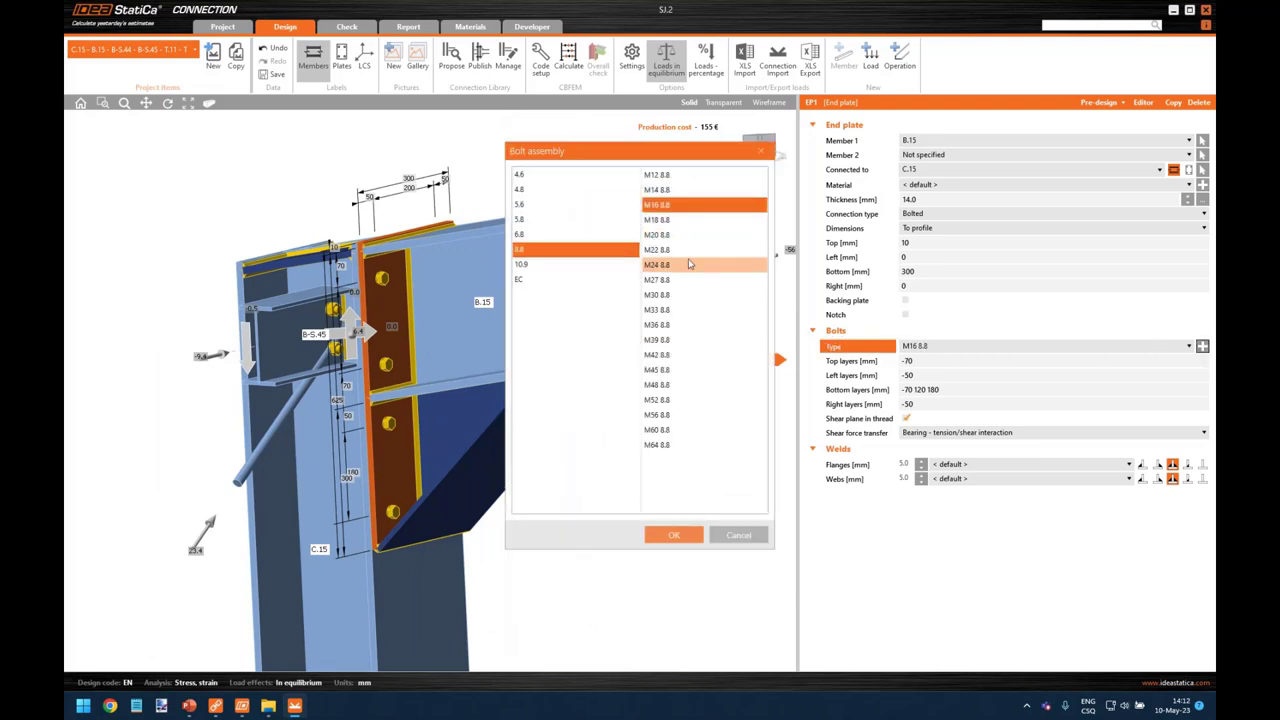
pyautogui.click(670, 266)
pyautogui.click(674, 536)
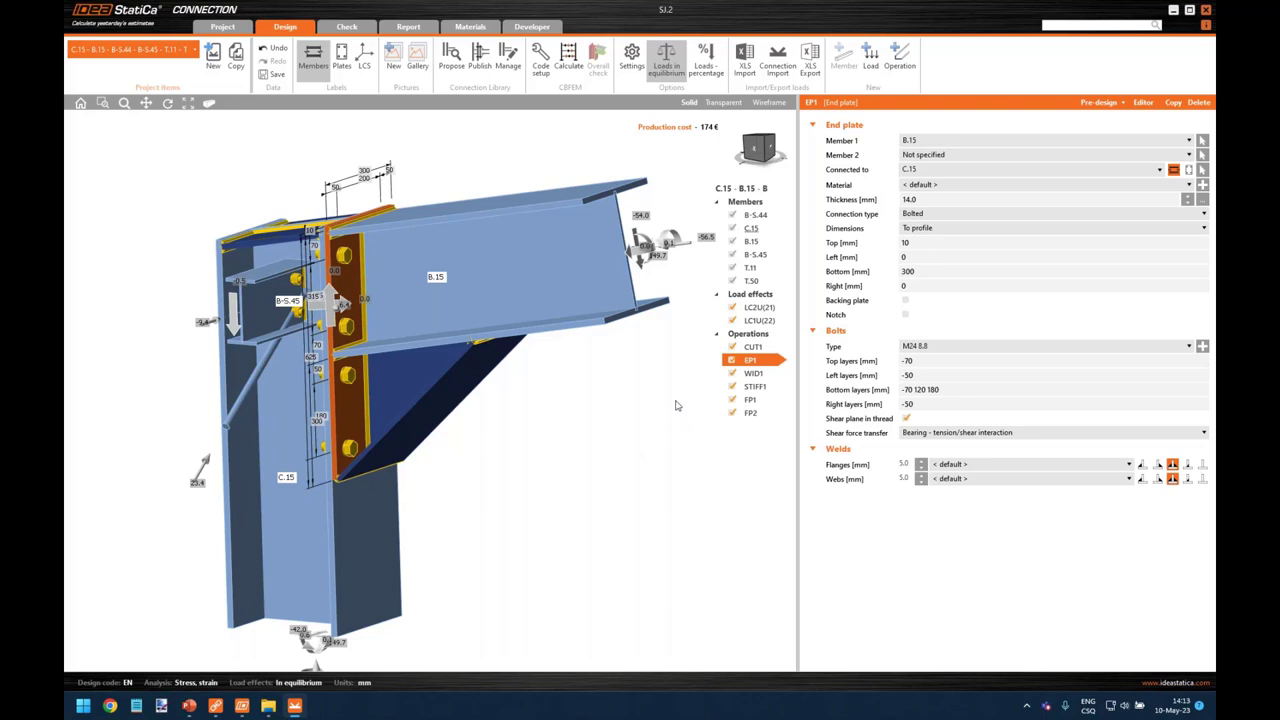
# Step: Inspect the triangular widener WID1 from several angles
pyautogui.click(762, 374)
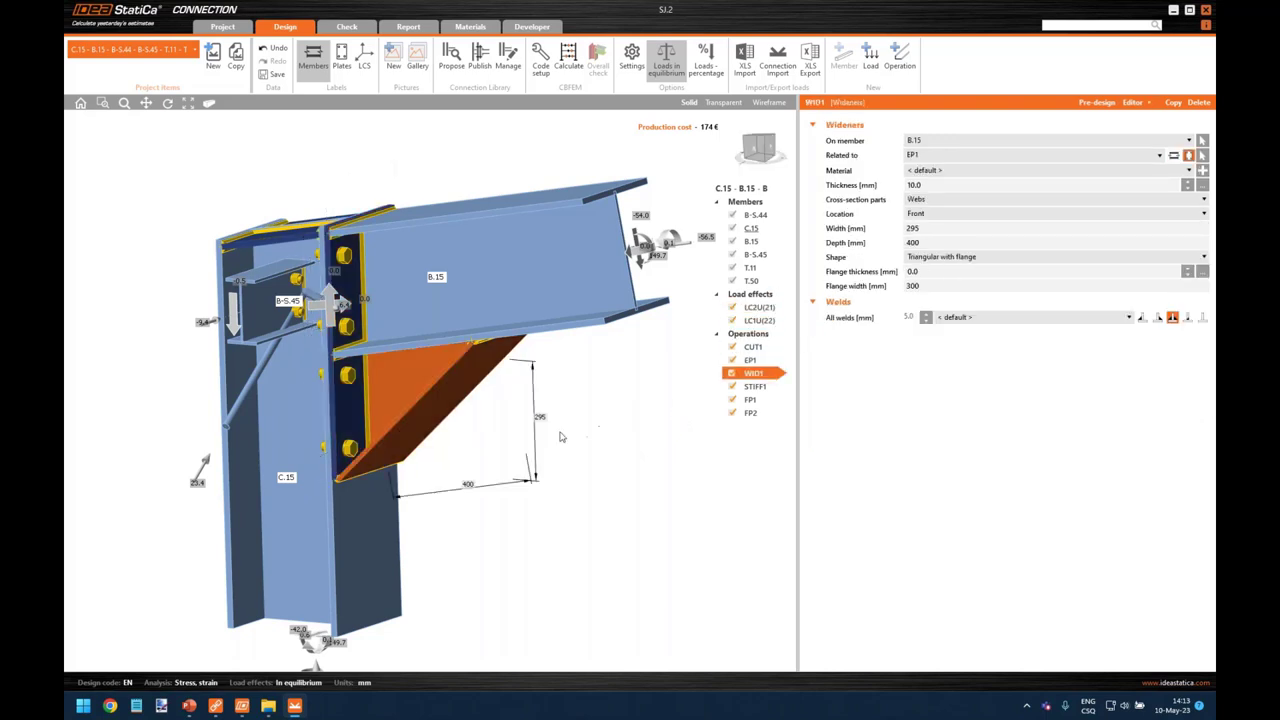
pyautogui.moveTo(554, 470); pyautogui.dragTo(700, 400, button='right')
pyautogui.scroll(5, 451, 371)
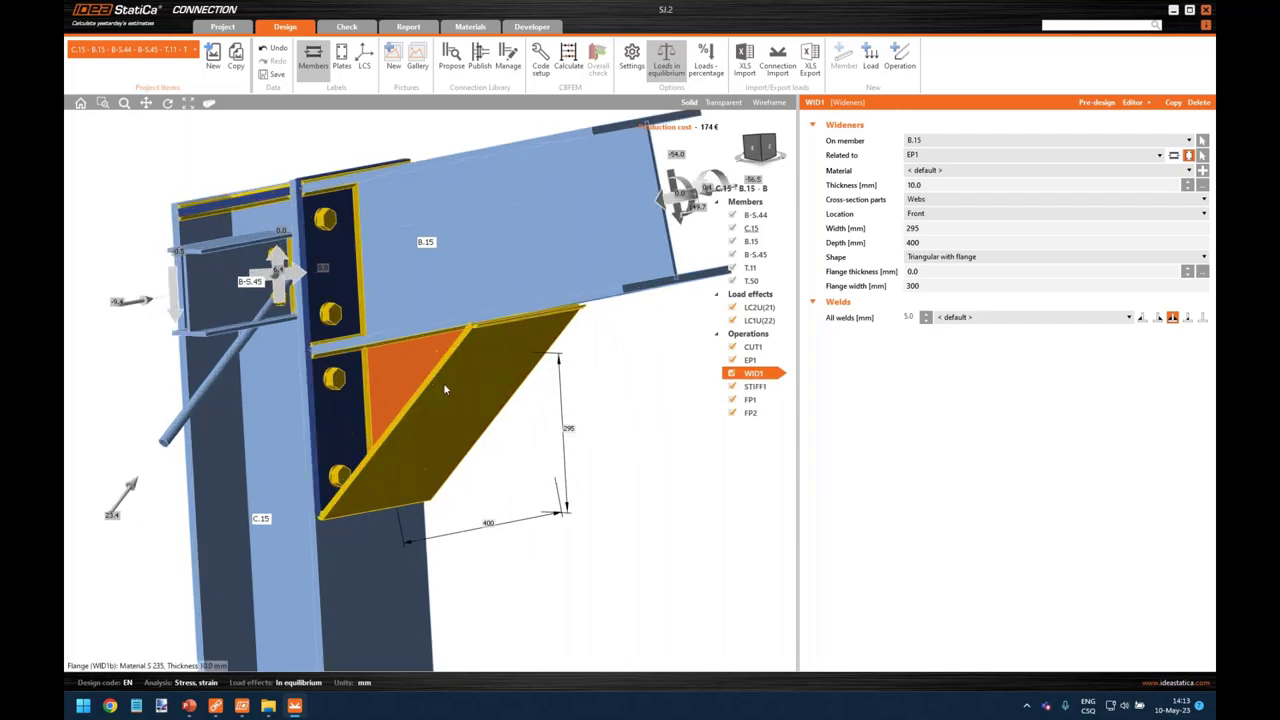
pyautogui.moveTo(418, 364); pyautogui.dragTo(369, 382, button='right')
pyautogui.scroll(-3, 416, 385)
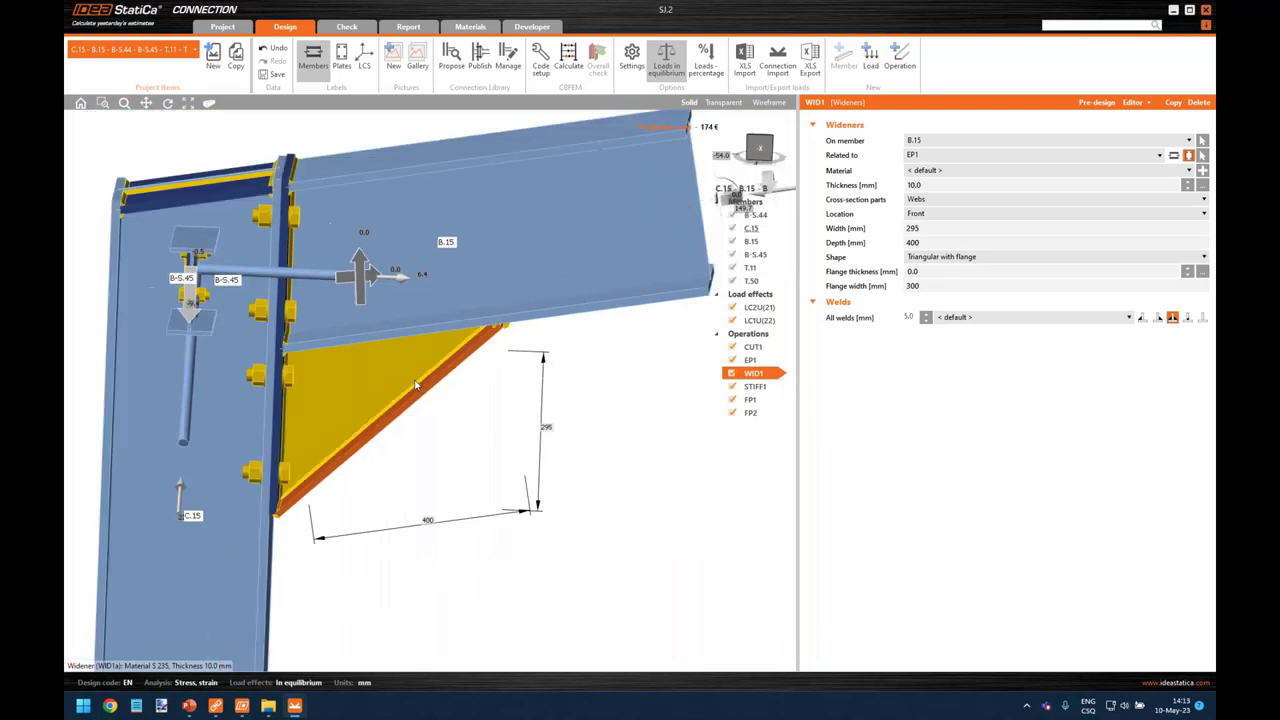
pyautogui.moveTo(509, 423); pyautogui.dragTo(455, 337, button='right')
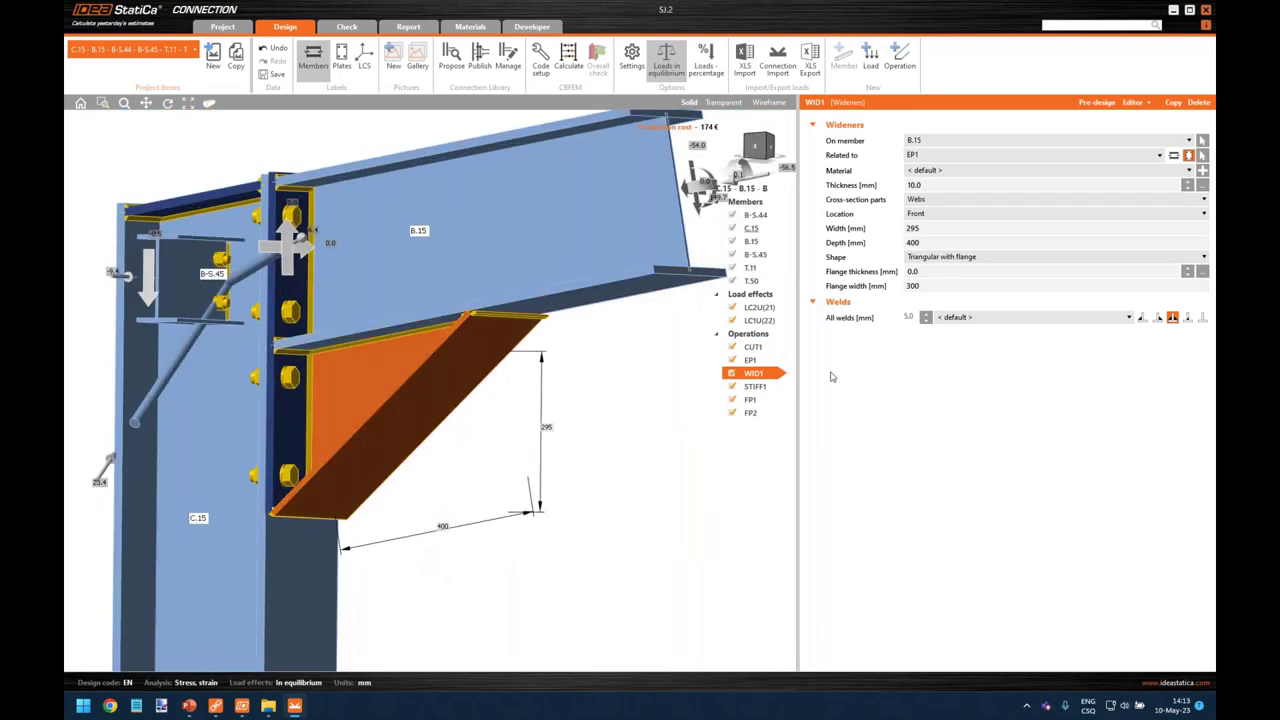
# Step: Inspect stiffener STIFF1 and fin plates FP1 and FP2, ending on FP2's settings
pyautogui.click(755, 386)
pyautogui.moveTo(373, 386); pyautogui.dragTo(250, 232, button='right')
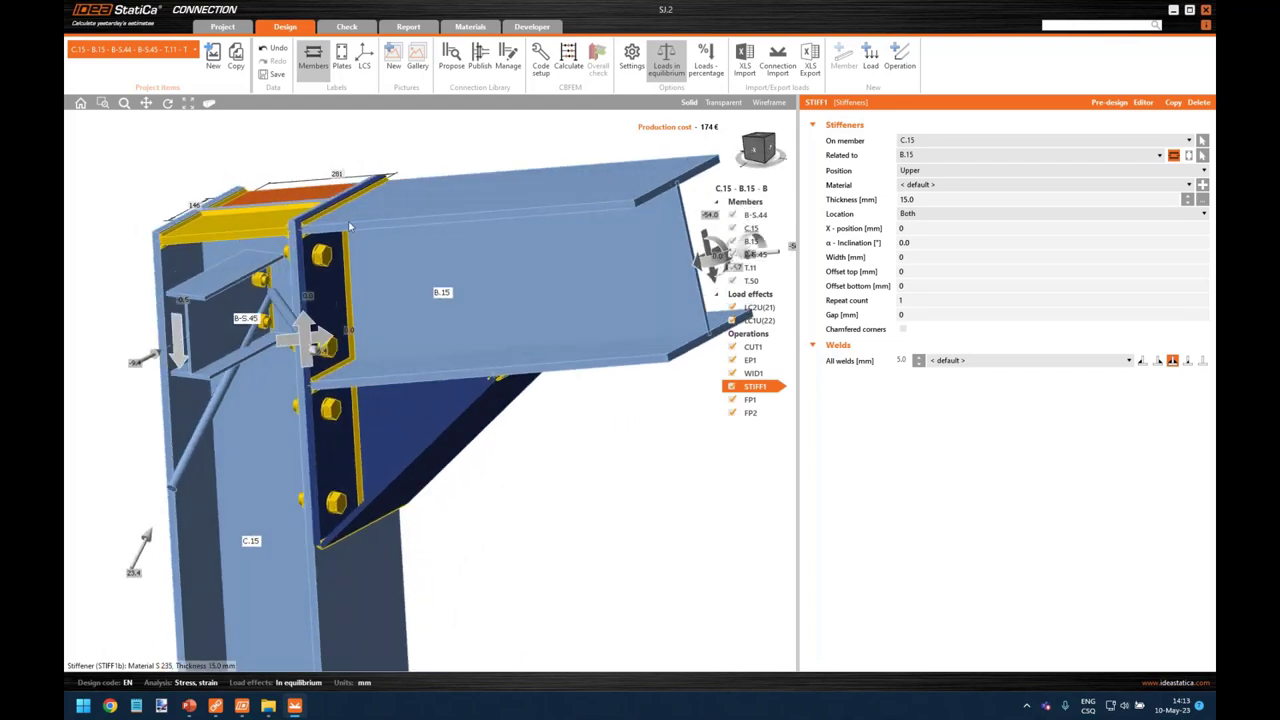
pyautogui.click(752, 400)
pyautogui.moveTo(230, 378); pyautogui.dragTo(311, 343, button='right')
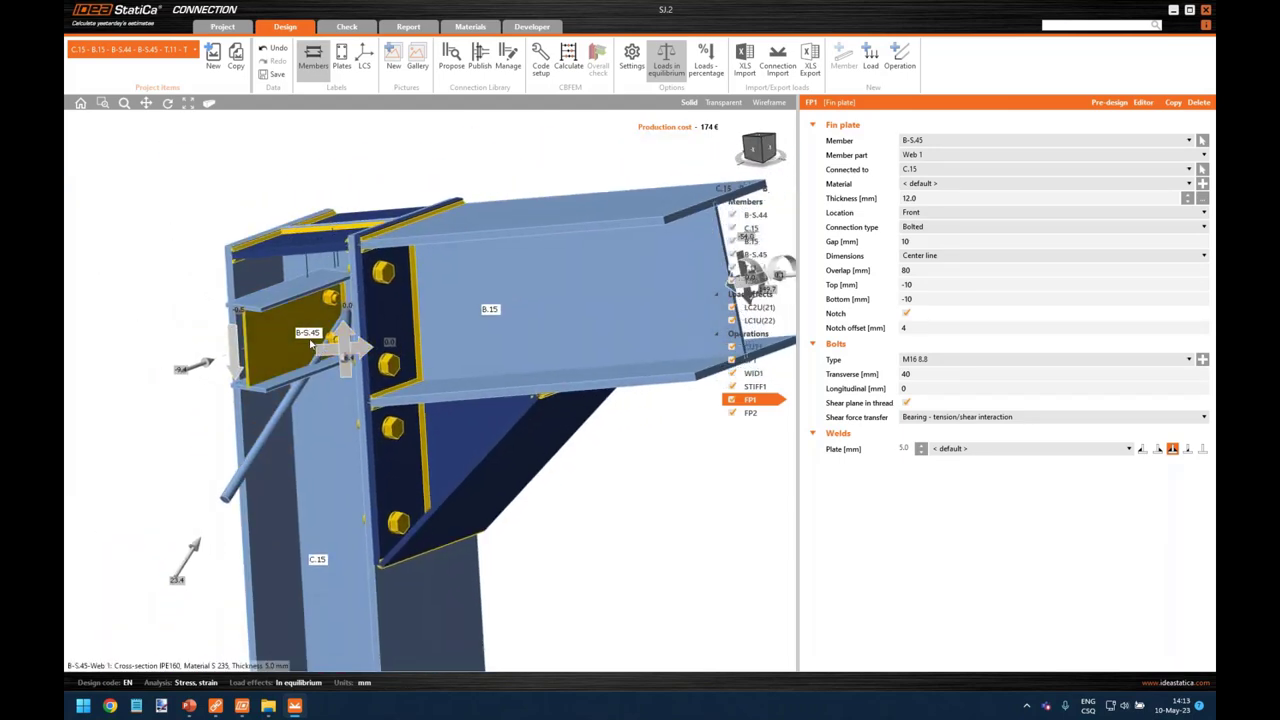
pyautogui.click(764, 414)
pyautogui.moveTo(420, 427); pyautogui.dragTo(354, 372, button='right')
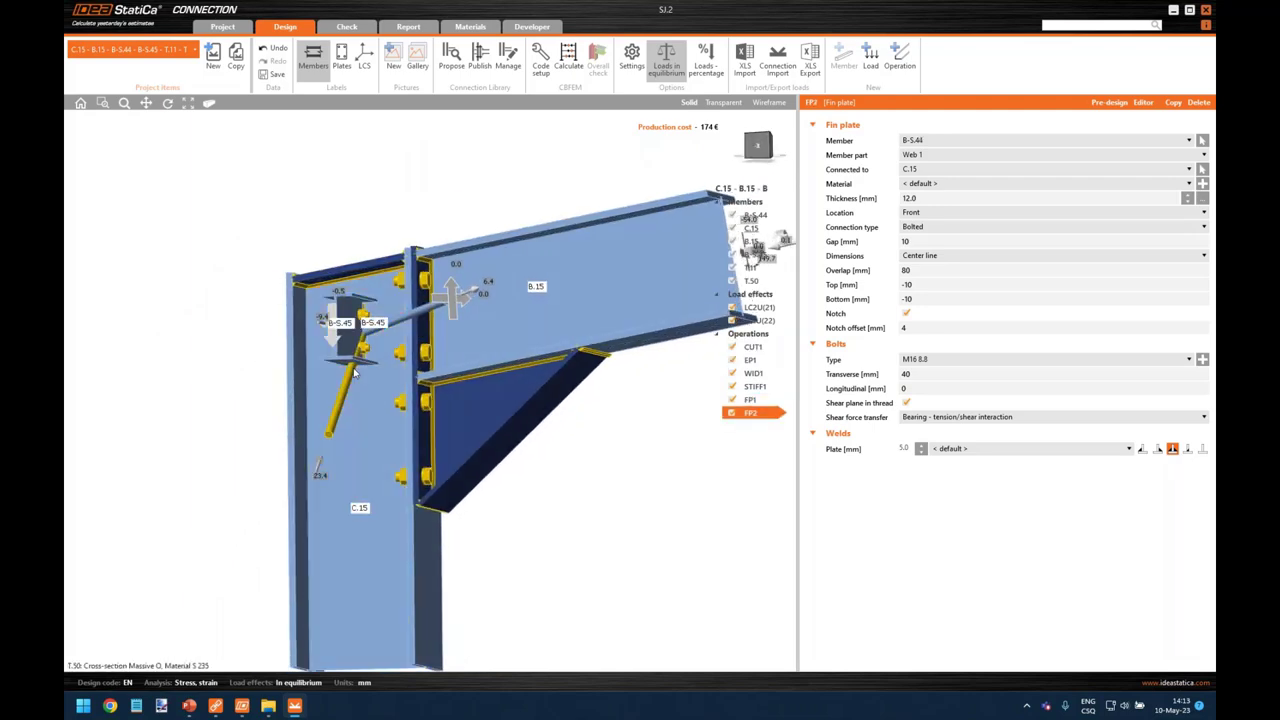
pyautogui.moveTo(486, 376); pyautogui.dragTo(418, 342, button='middle')
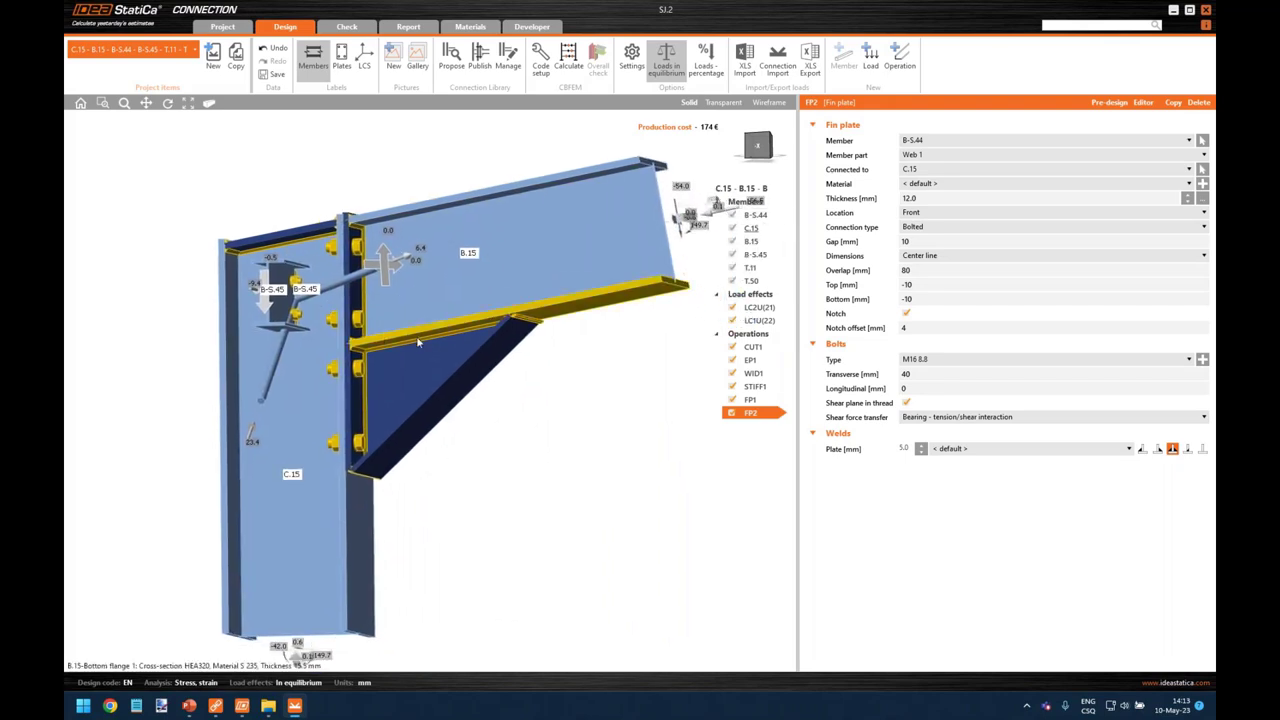
# Step: Add a 'Connecting plate - beam to beam or column' operation, creating CPL1 on B-S.44
pyautogui.click(900, 60)
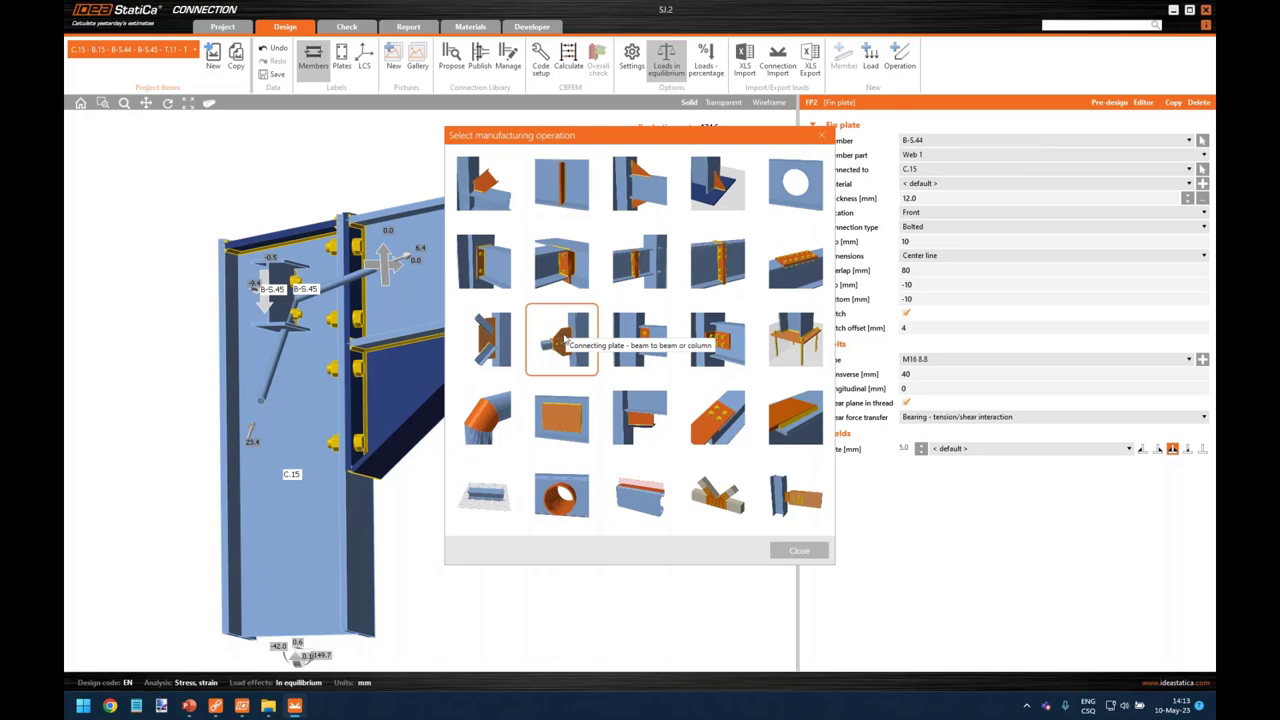
pyautogui.click(563, 340)
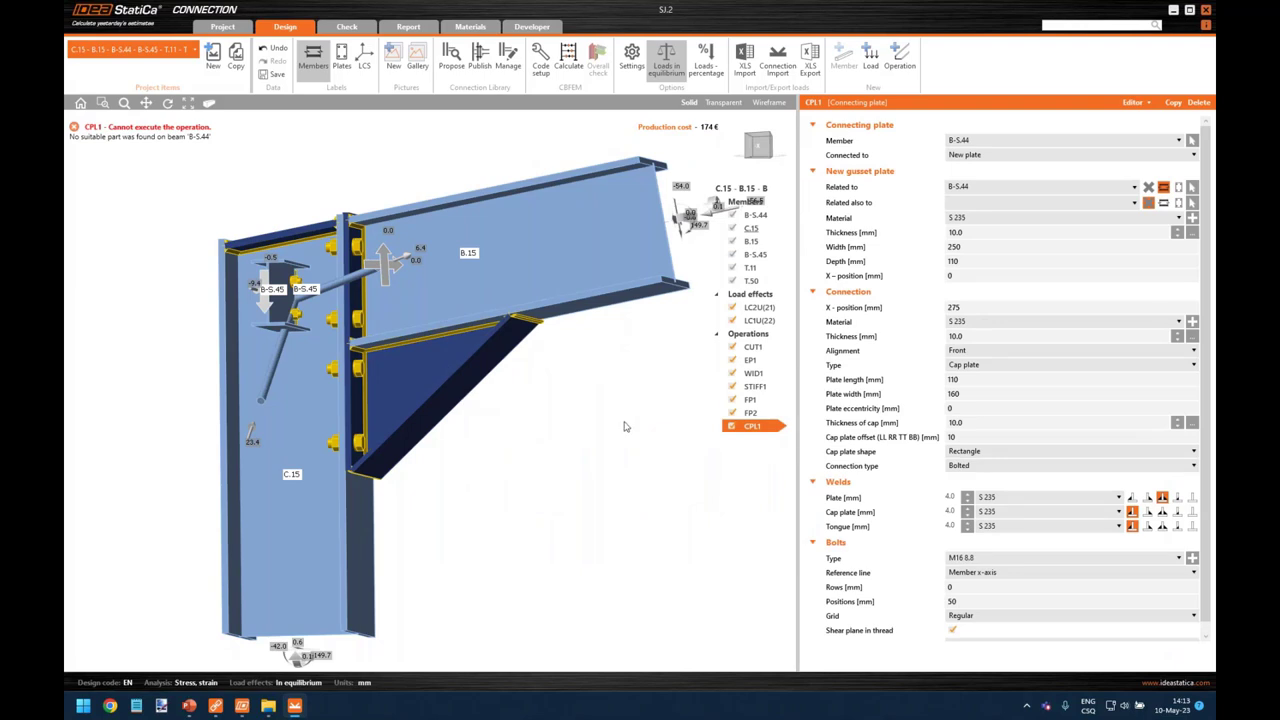
pyautogui.moveTo(565, 430); pyautogui.dragTo(345, 385, button='right')
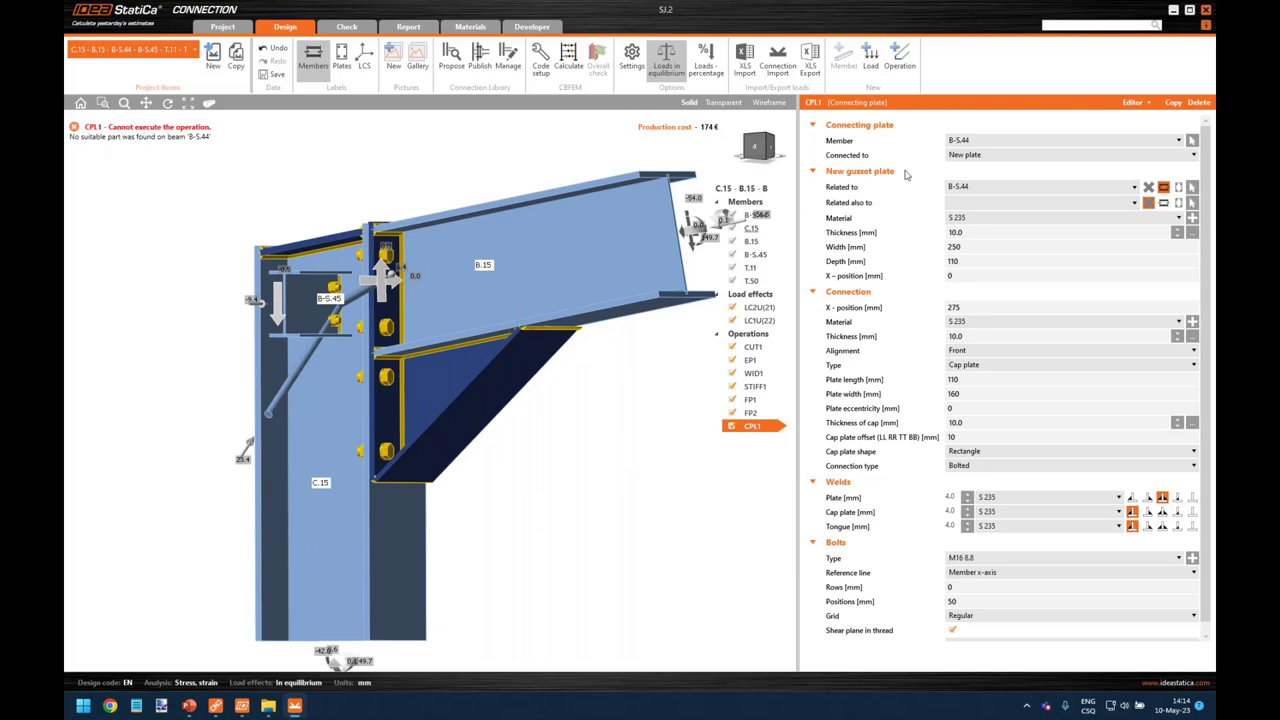
pyautogui.moveTo(312, 376); pyautogui.dragTo(360, 375, button='right')
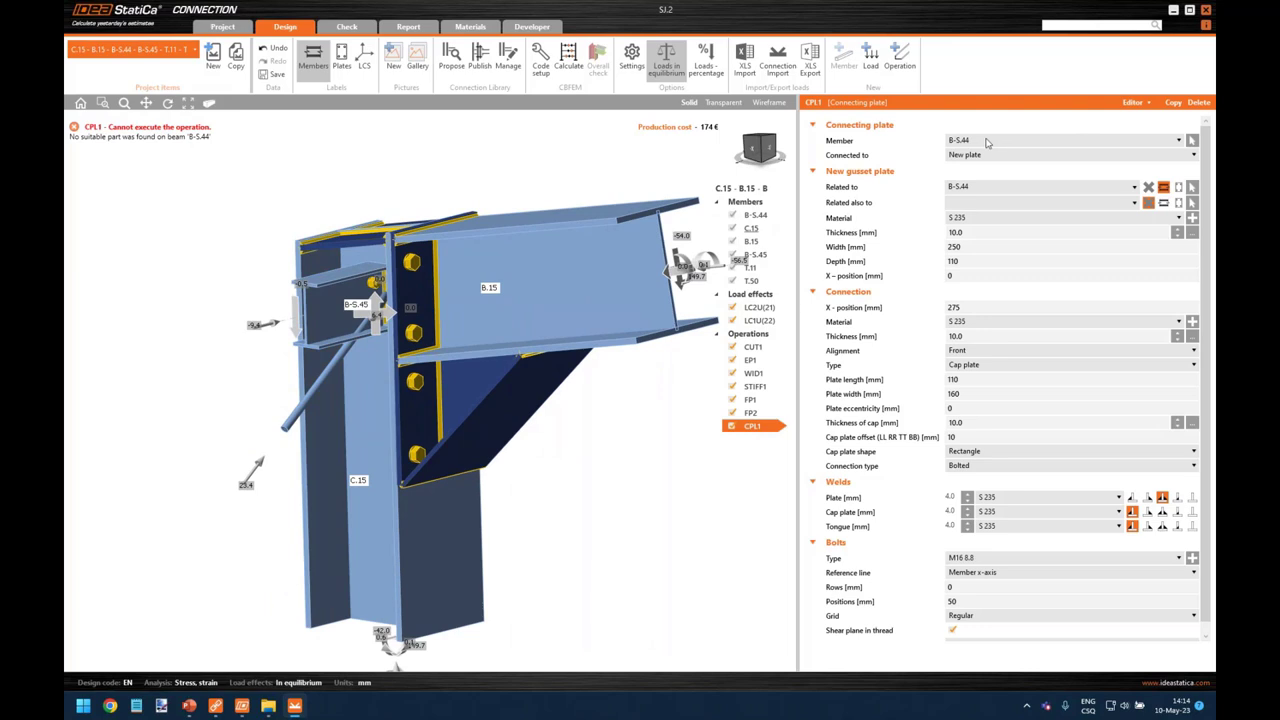
# Step: Set connecting plate CPL1's member to rod T.50
pyautogui.click(1193, 141)
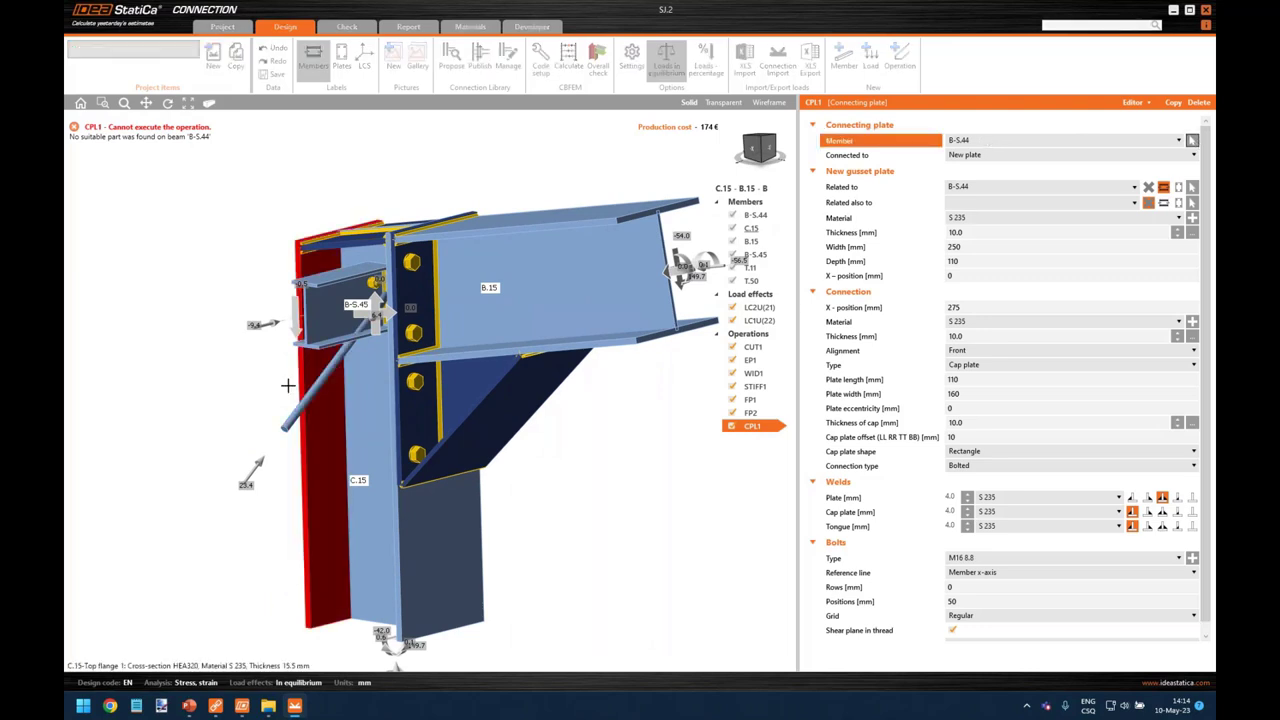
pyautogui.click(293, 414)
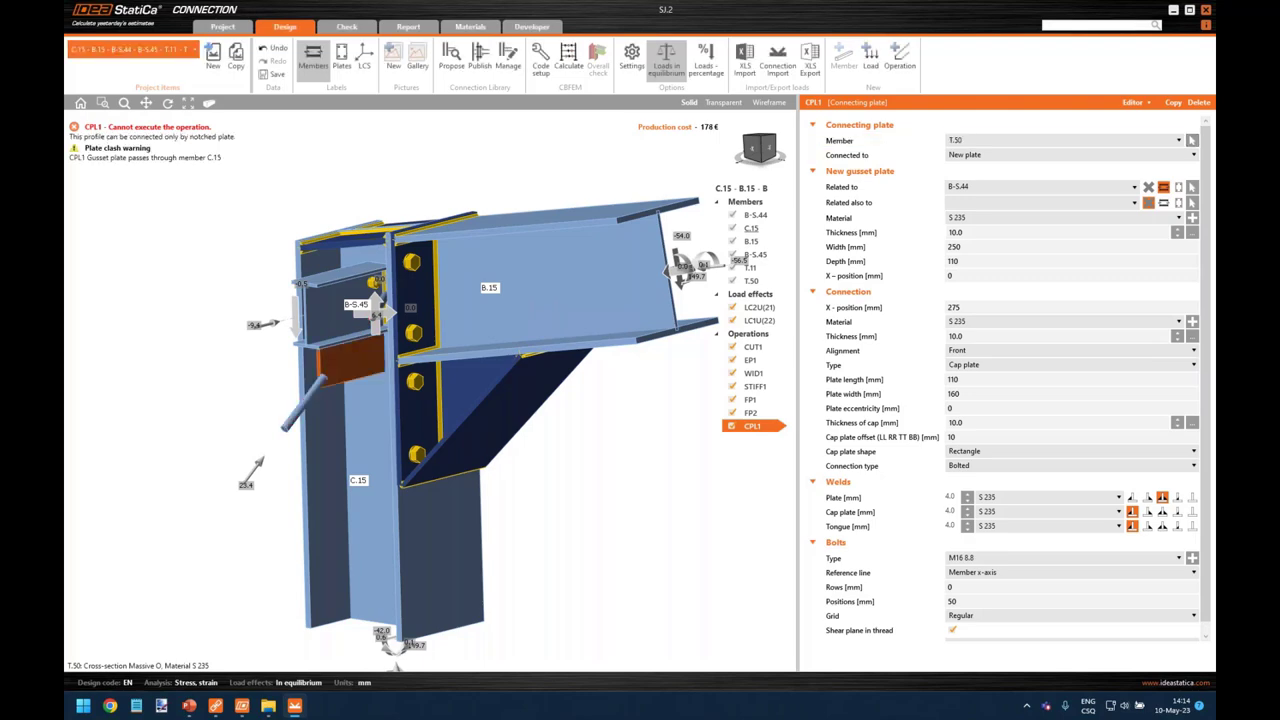
pyautogui.moveTo(328, 396); pyautogui.dragTo(793, 287, button='right')
pyautogui.scroll(3, 358, 354)
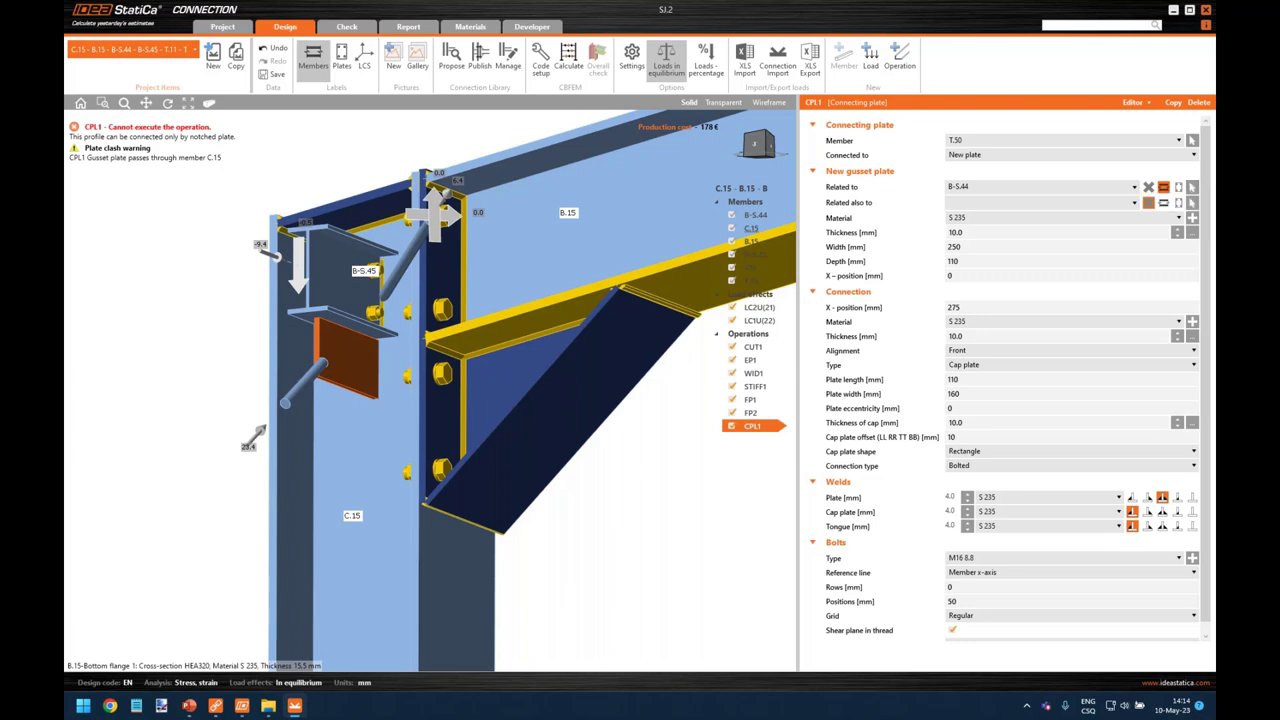
# Step: Relate the new gusset plate to beam B-S.45
pyautogui.click(1192, 187)
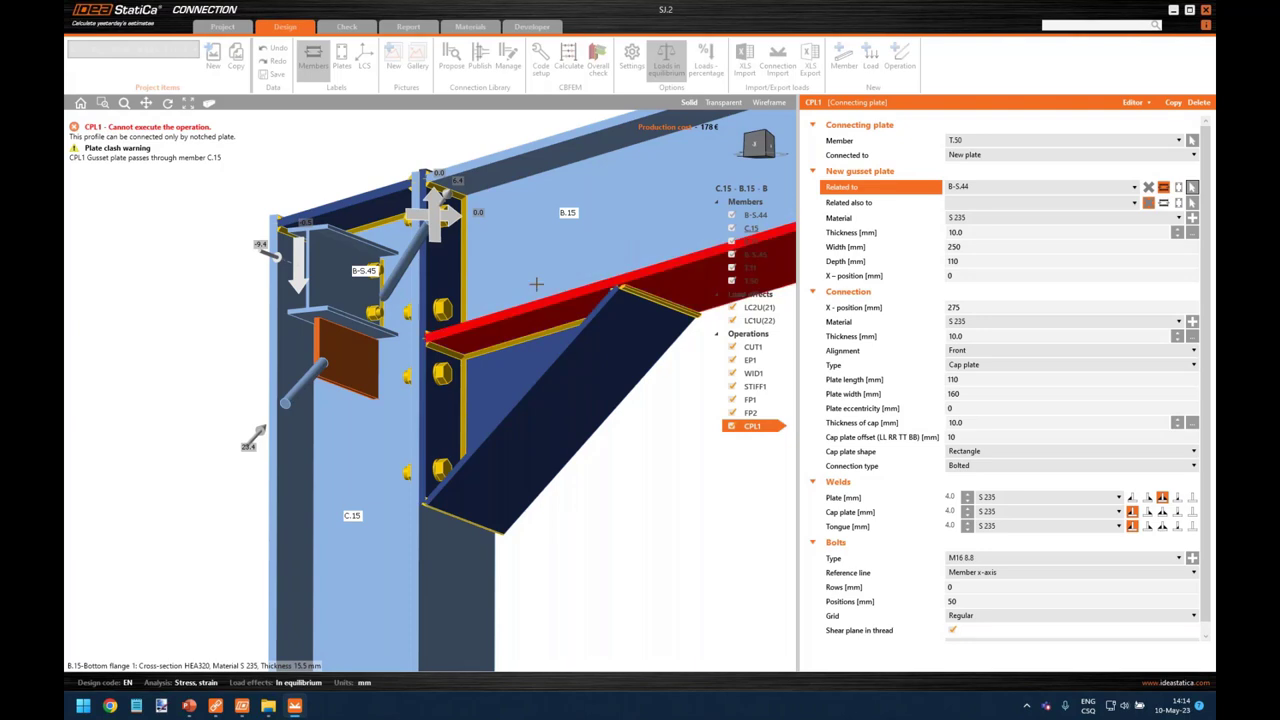
pyautogui.click(352, 322)
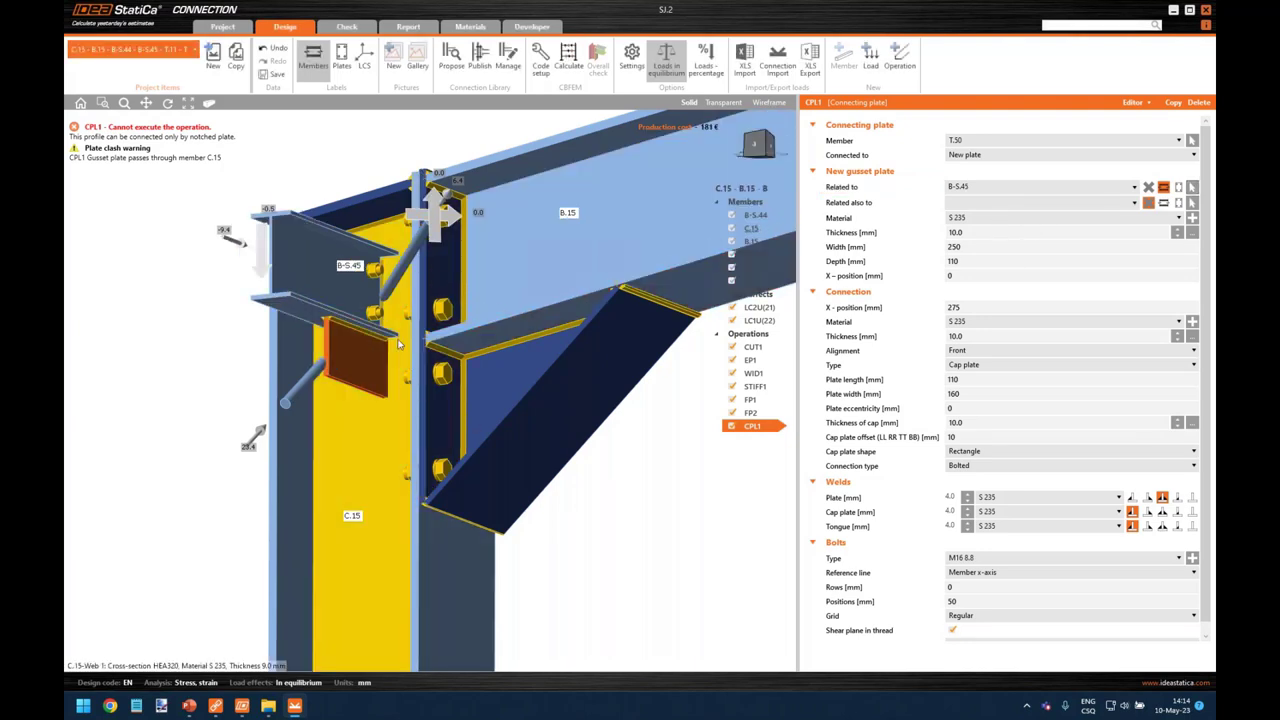
pyautogui.moveTo(300, 322); pyautogui.dragTo(340, 326, button='right')
pyautogui.scroll(2, 340, 324)
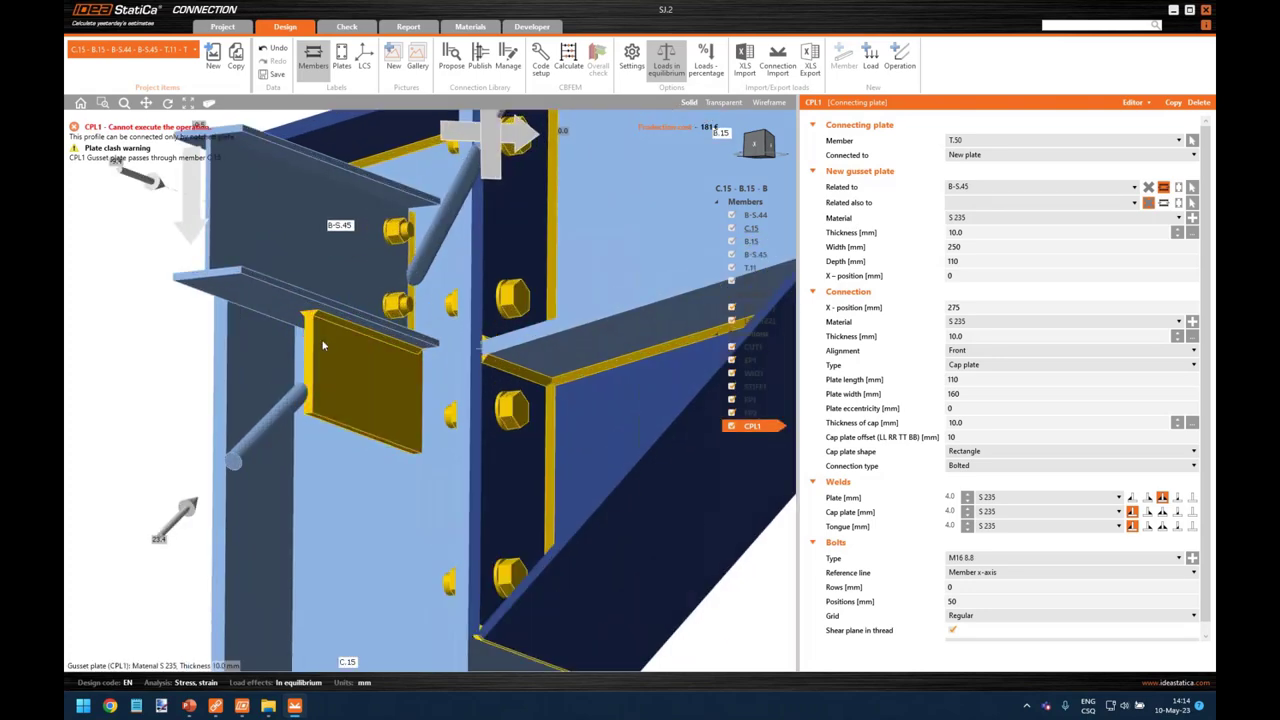
pyautogui.scroll(-3, 326, 314)
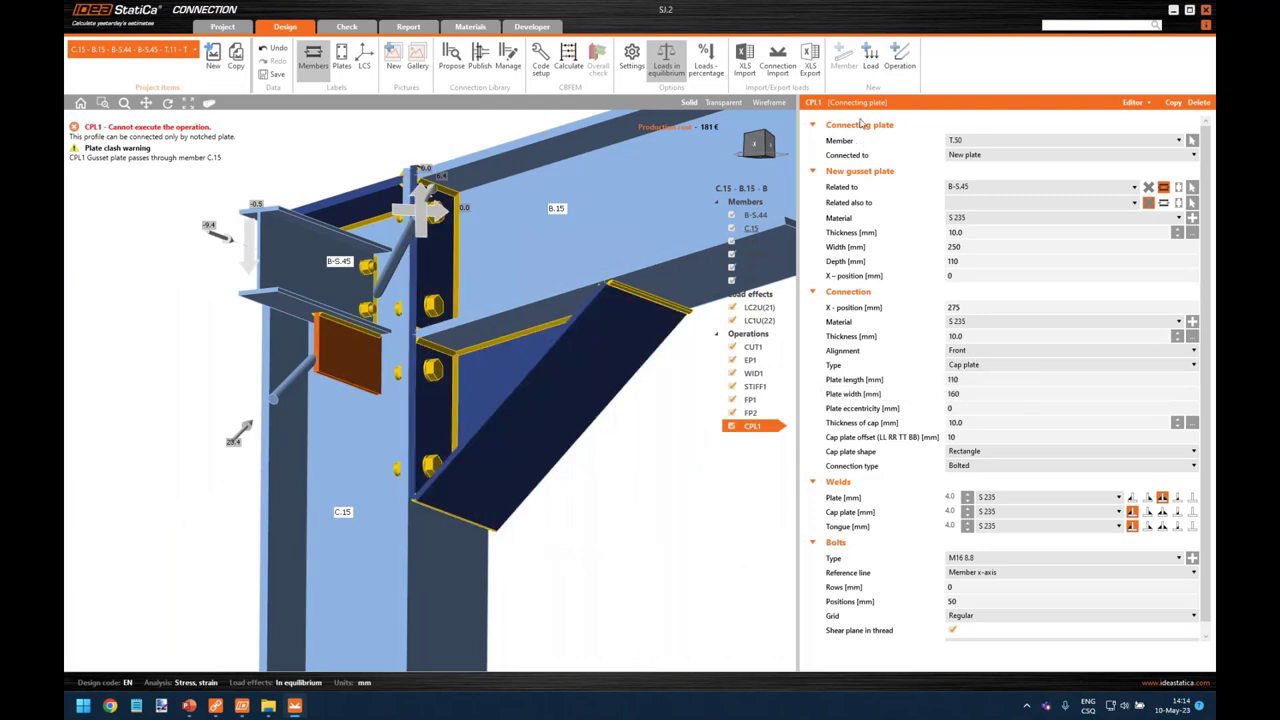
# Step: Change the connecting plate type to Notched plate - walls
pyautogui.click(974, 367)
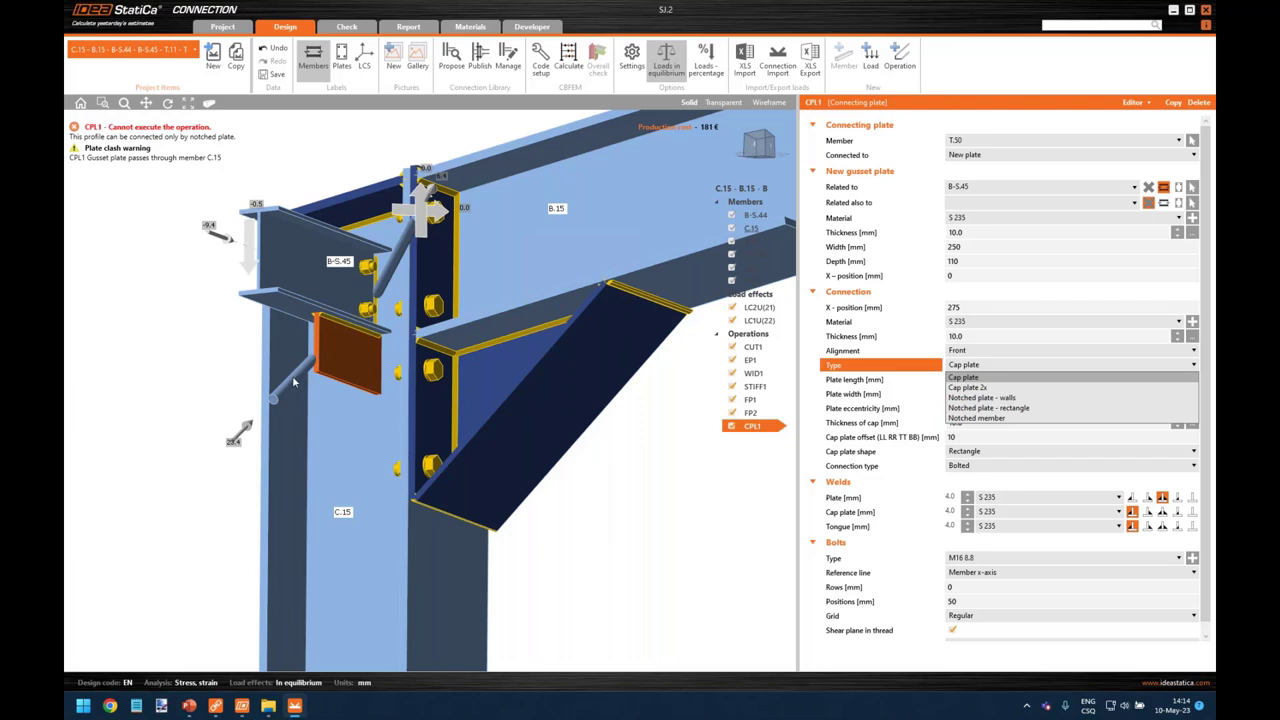
pyautogui.click(1033, 398)
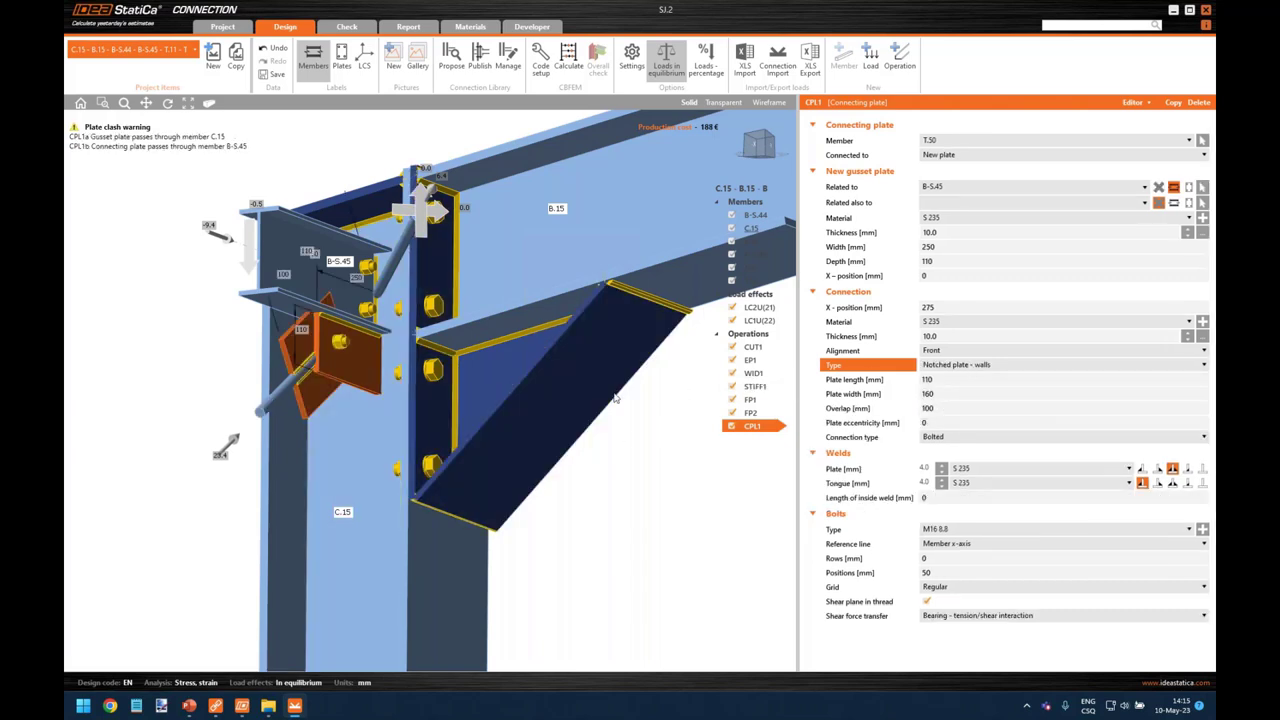
pyautogui.scroll(2, 305, 398)
pyautogui.moveTo(305, 398); pyautogui.dragTo(409, 367, button='right')
pyautogui.scroll(3, 292, 374)
pyautogui.scroll(2, 292, 374)
pyautogui.scroll(2, 409, 367)
pyautogui.scroll(-3, 409, 367)
pyautogui.scroll(3, 211, 340)
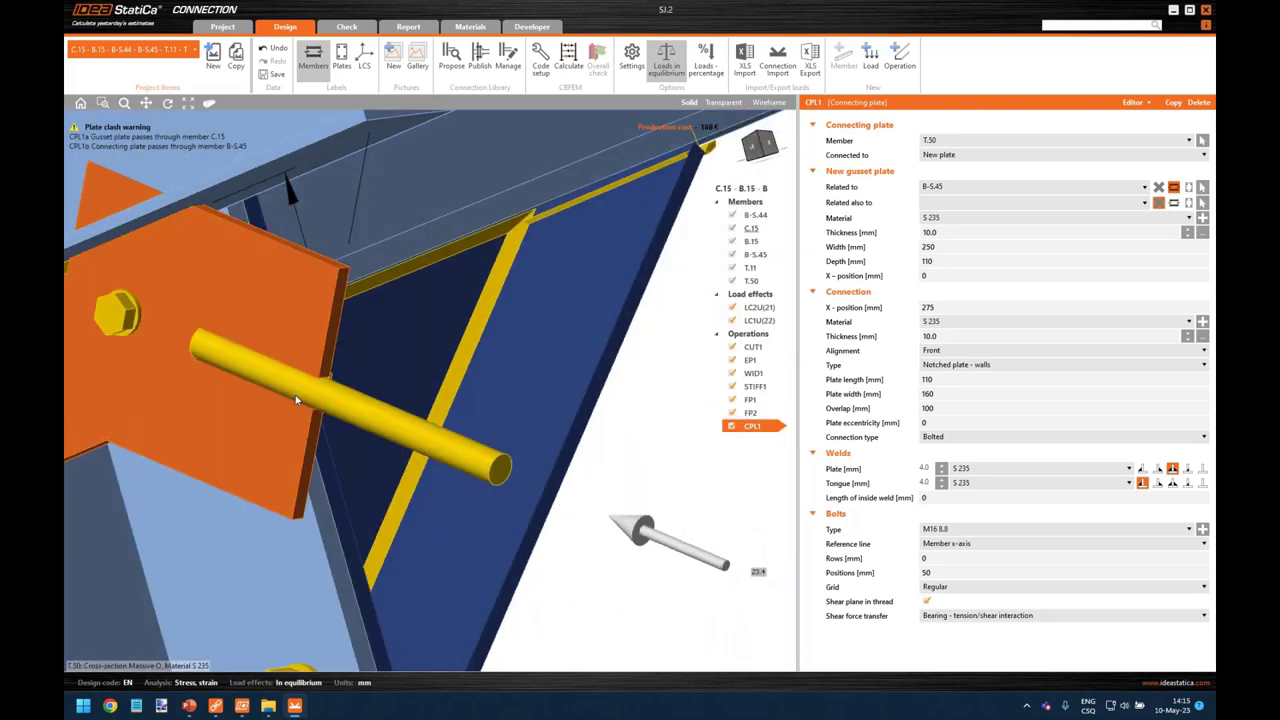
pyautogui.scroll(-5, 265, 365)
pyautogui.moveTo(318, 405); pyautogui.dragTo(520, 370, button='right')
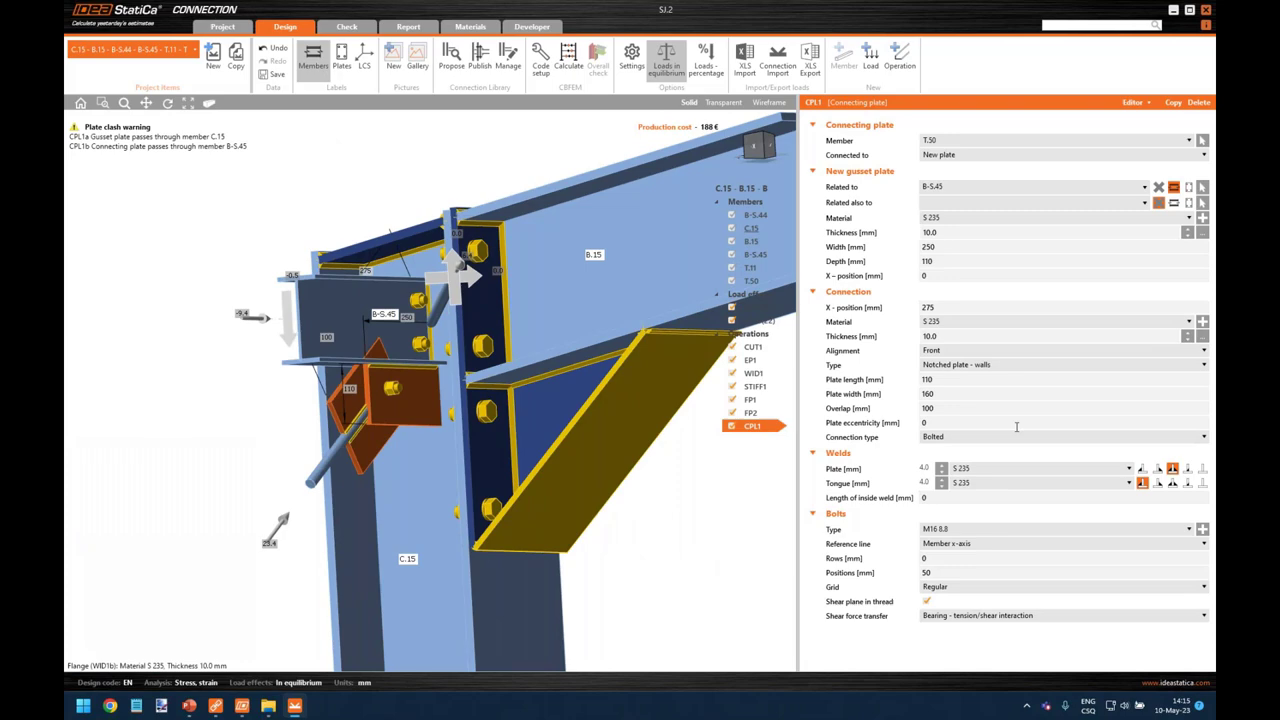
# Step: Switch the tongue weld to a different weld type
pyautogui.click(1175, 483)
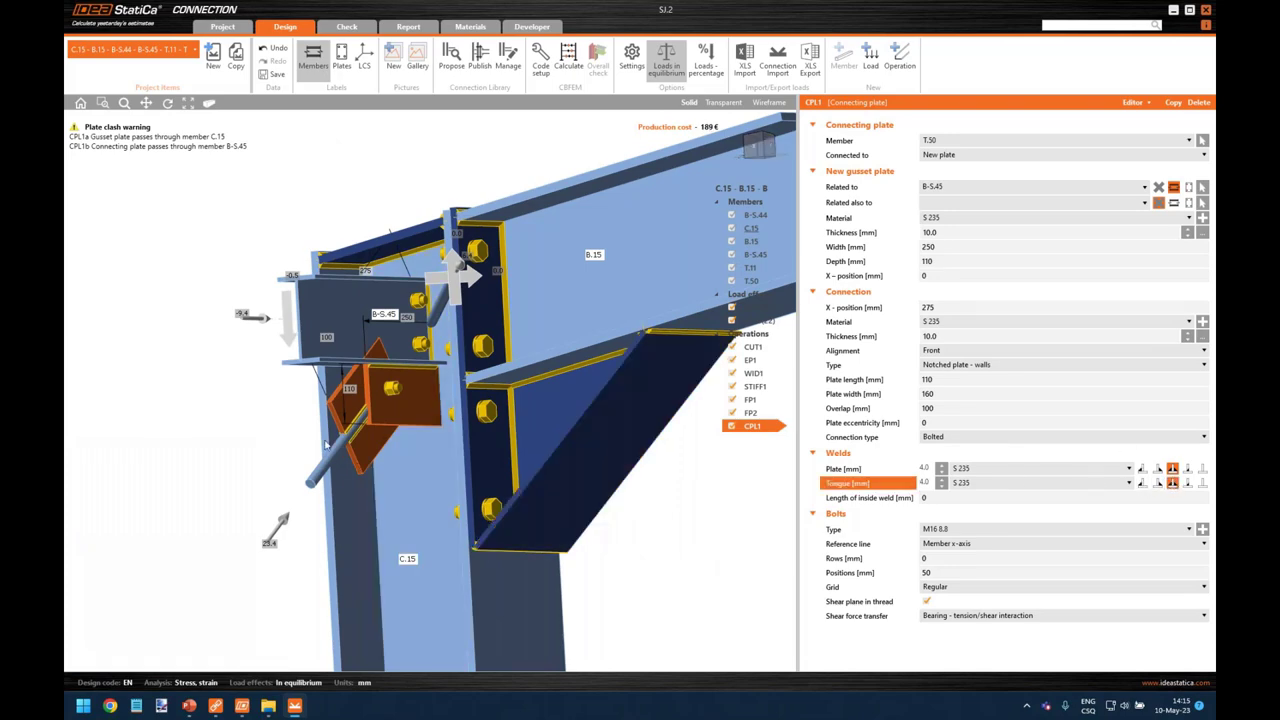
pyautogui.moveTo(340, 450); pyautogui.dragTo(363, 387, button='right')
pyautogui.scroll(5, 372, 392)
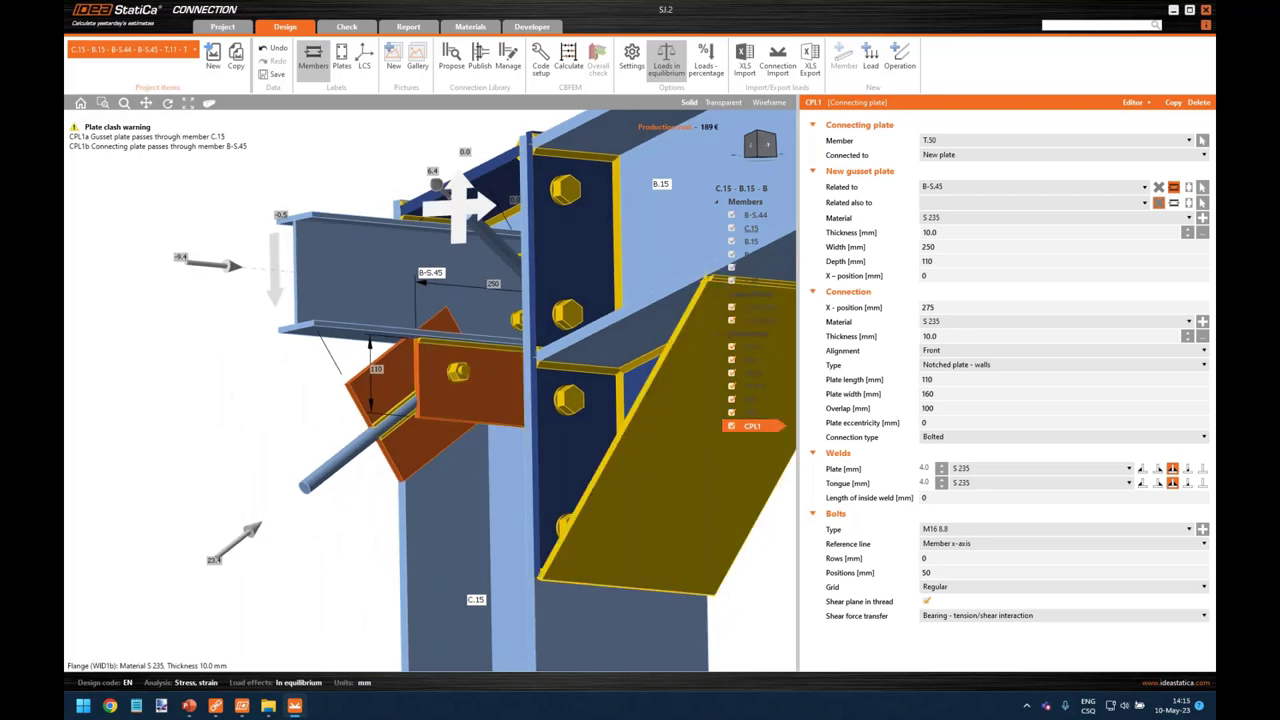
# Step: Set the gusset plate to 8 mm thick, 300 mm wide and 150 mm deep
pyautogui.click(971, 232)
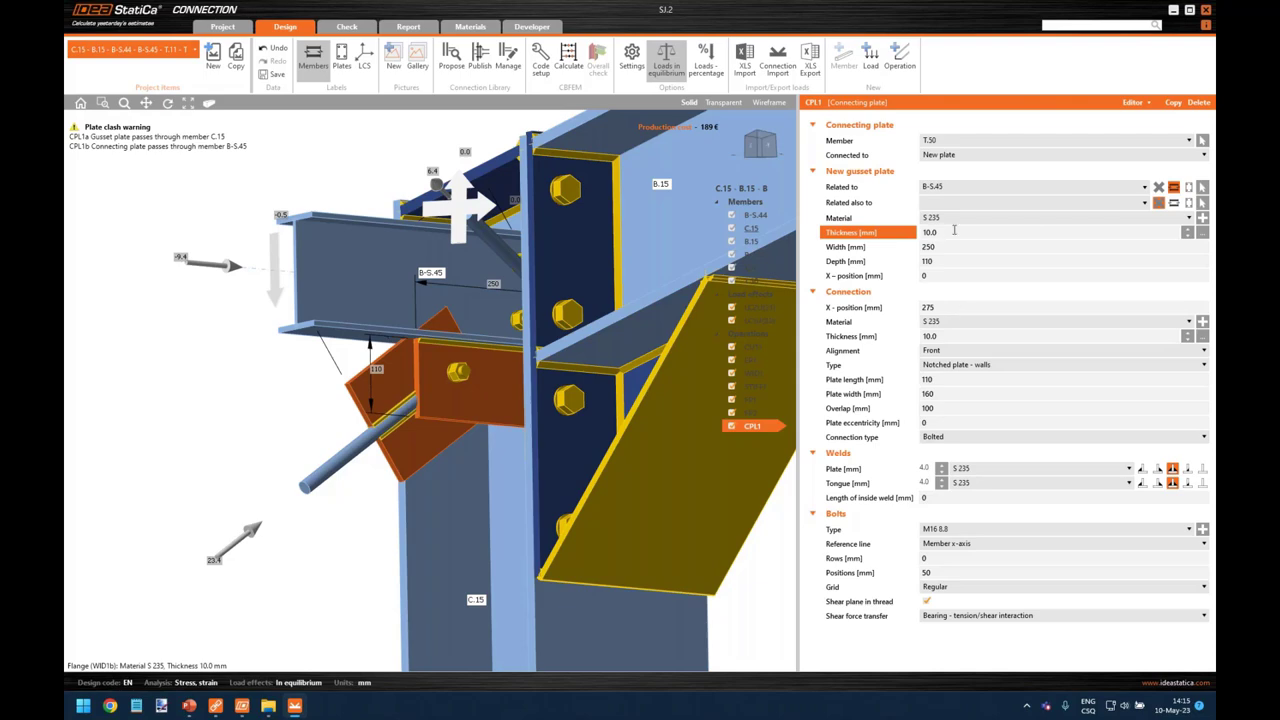
pyautogui.click(428, 398)
pyautogui.moveTo(428, 398)
pyautogui.mouseDown(button='right')
pyautogui.moveTo(440, 385)
pyautogui.moveTo(431, 414)
pyautogui.mouseUp(button='right')
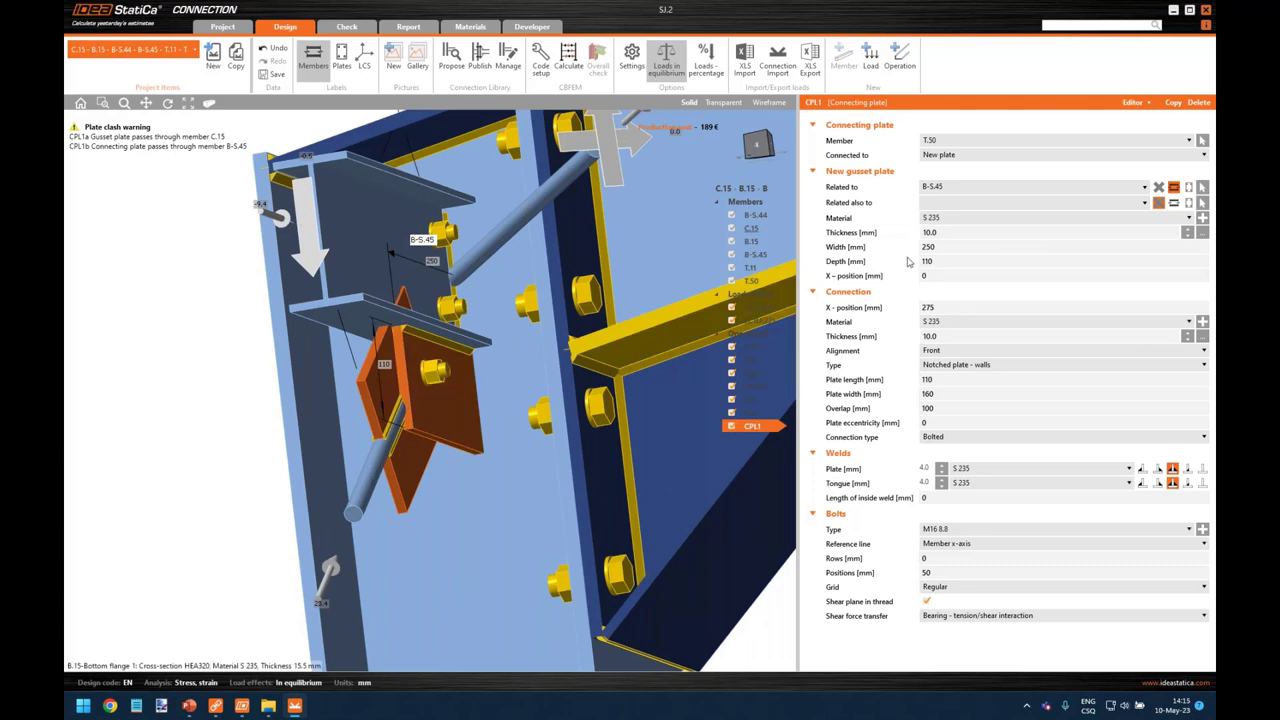
pyautogui.click(873, 244)
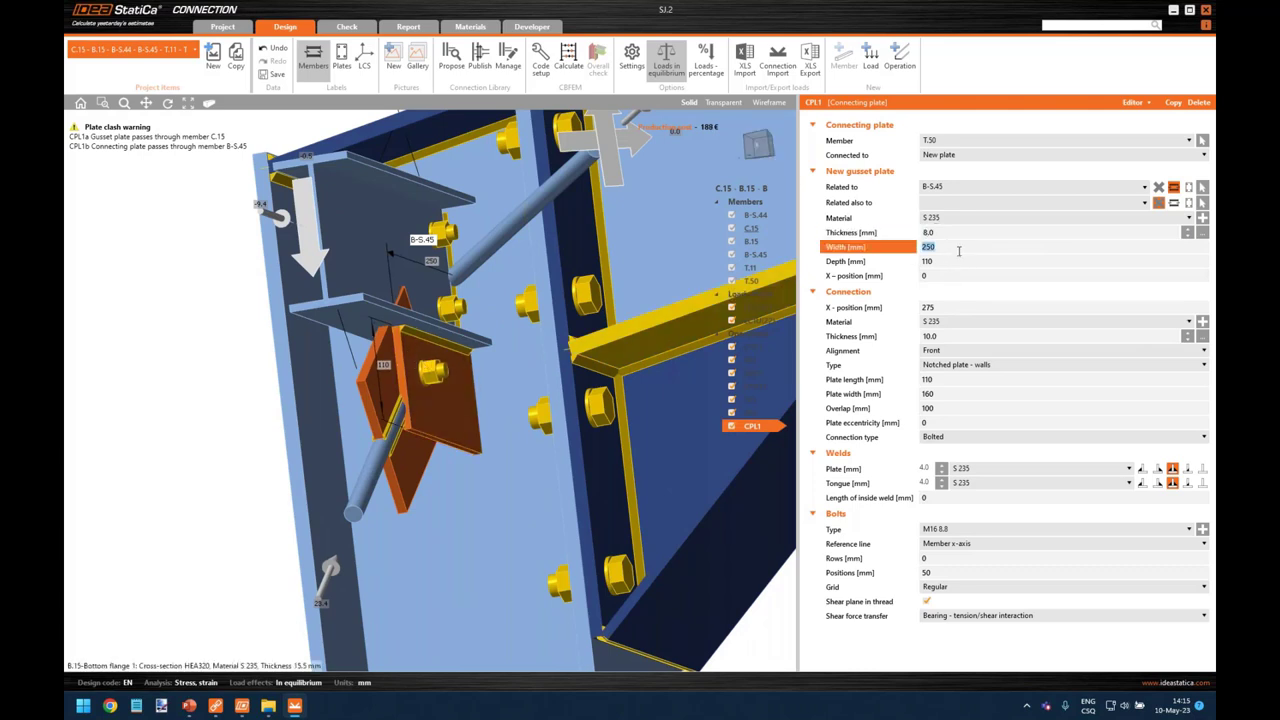
pyautogui.write('300')
pyautogui.press('Tab')
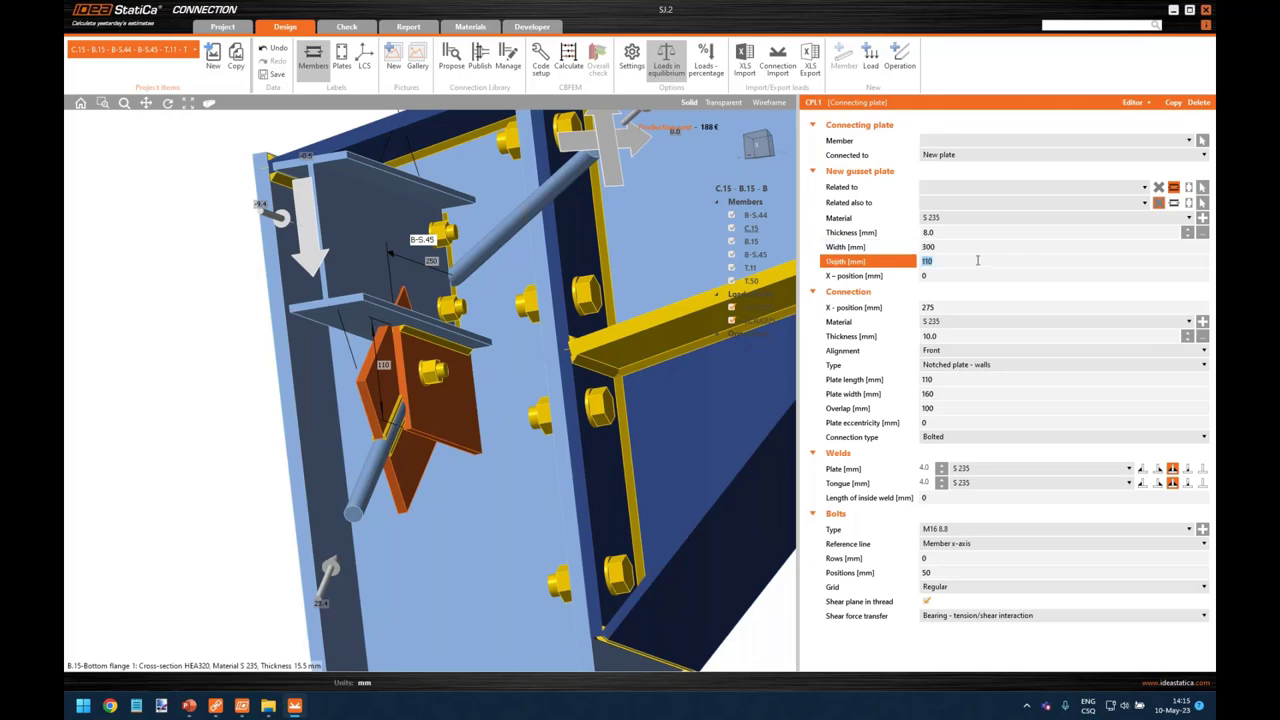
pyautogui.write('150')
pyautogui.press('Tab')
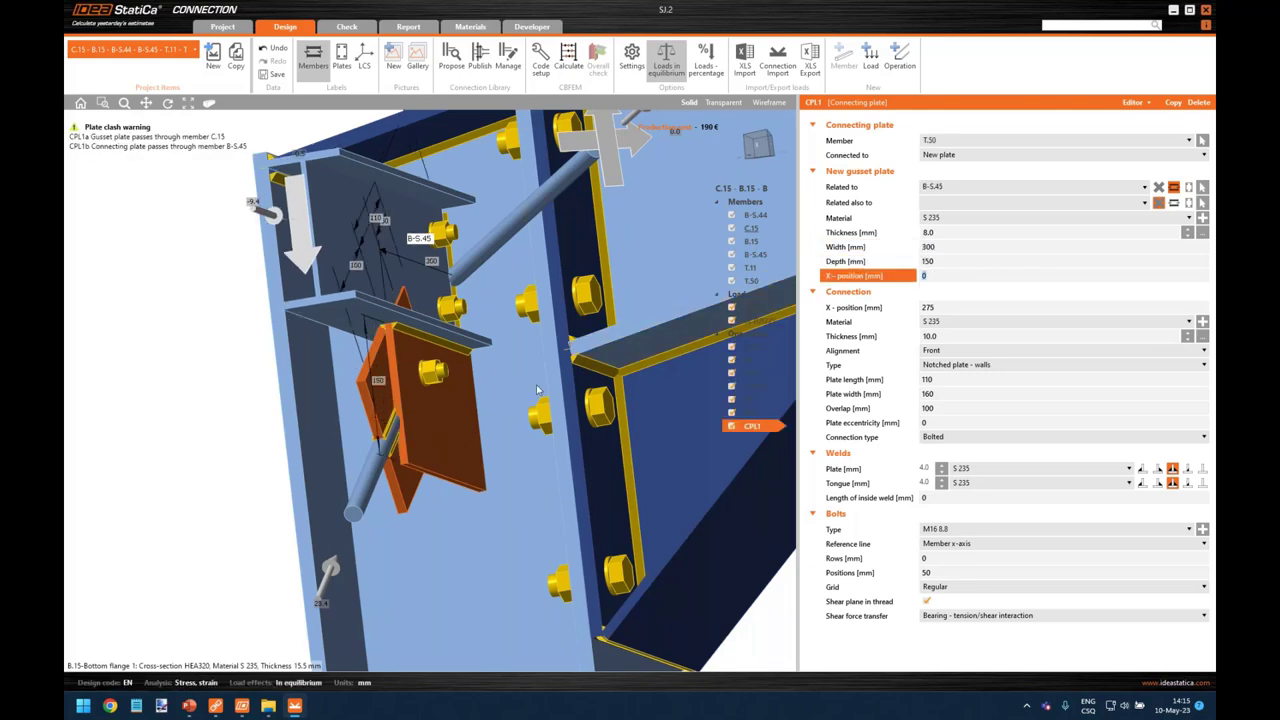
pyautogui.moveTo(480, 401); pyautogui.dragTo(445, 414, button='right')
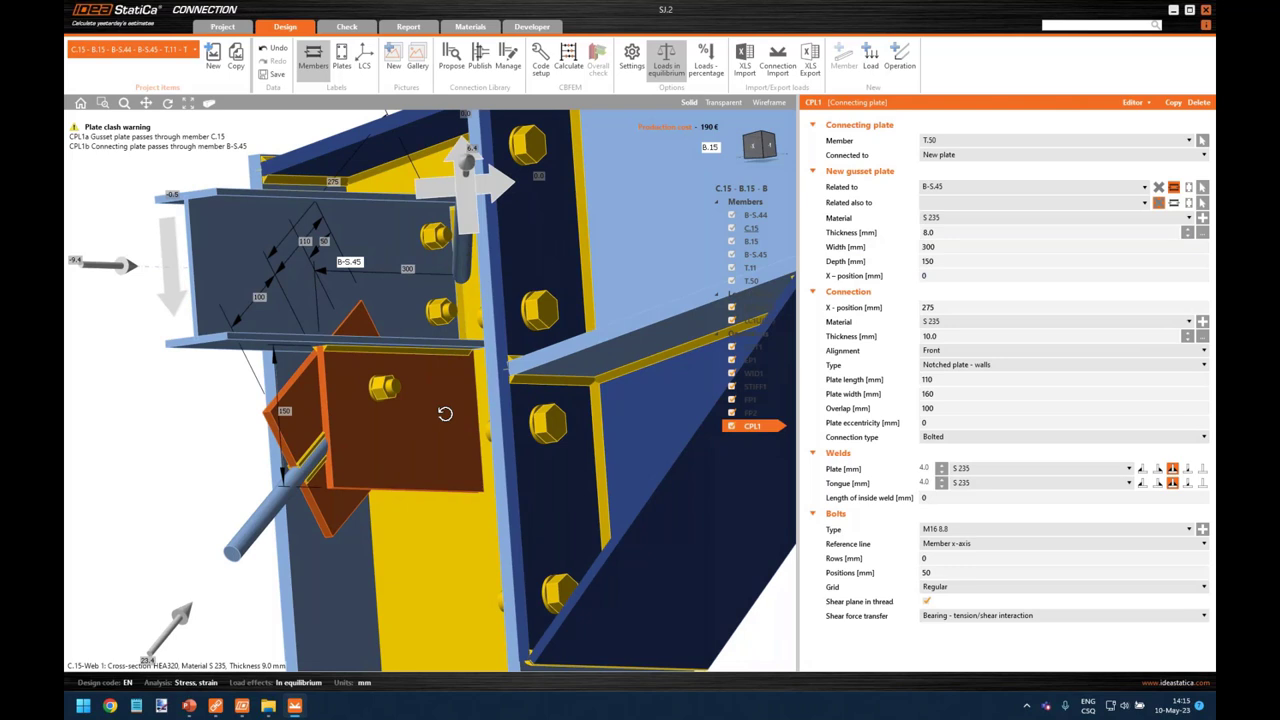
# Step: Set the connection position to 320 and the plate to 8.0 mm thick, 110 long, 70 wide
pyautogui.click(963, 306)
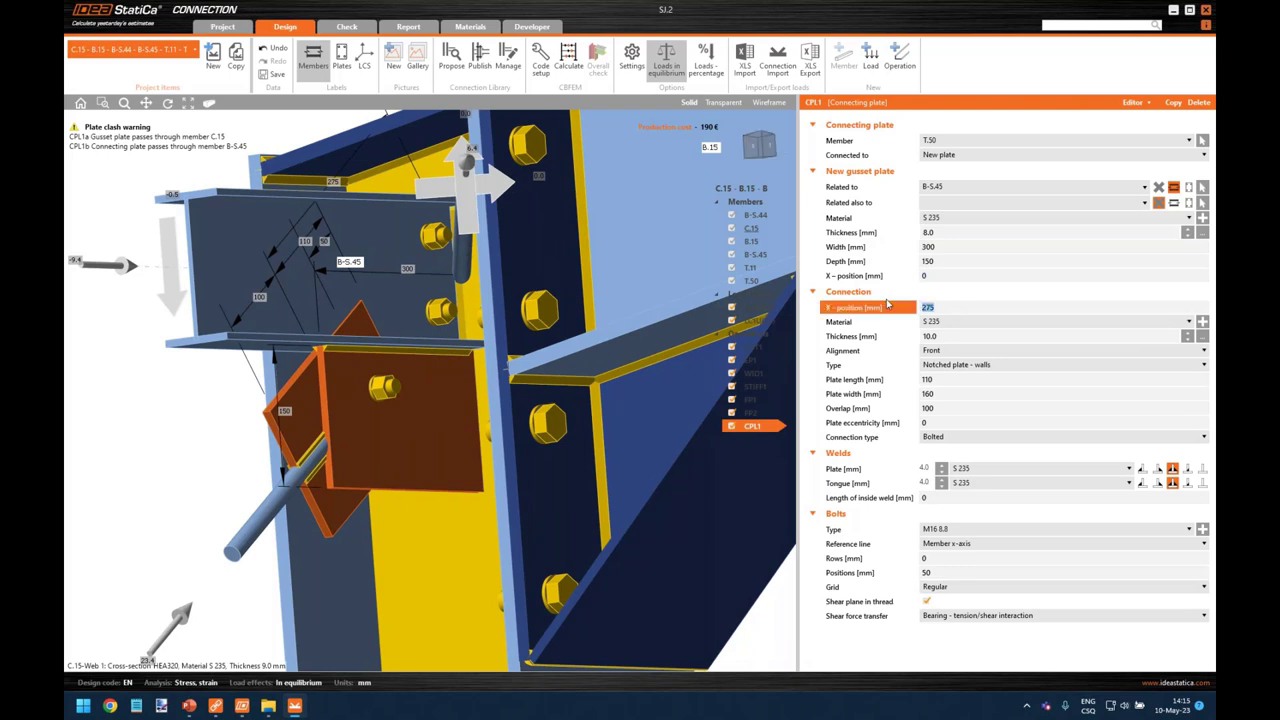
pyautogui.write('320')
pyautogui.press('Tab')
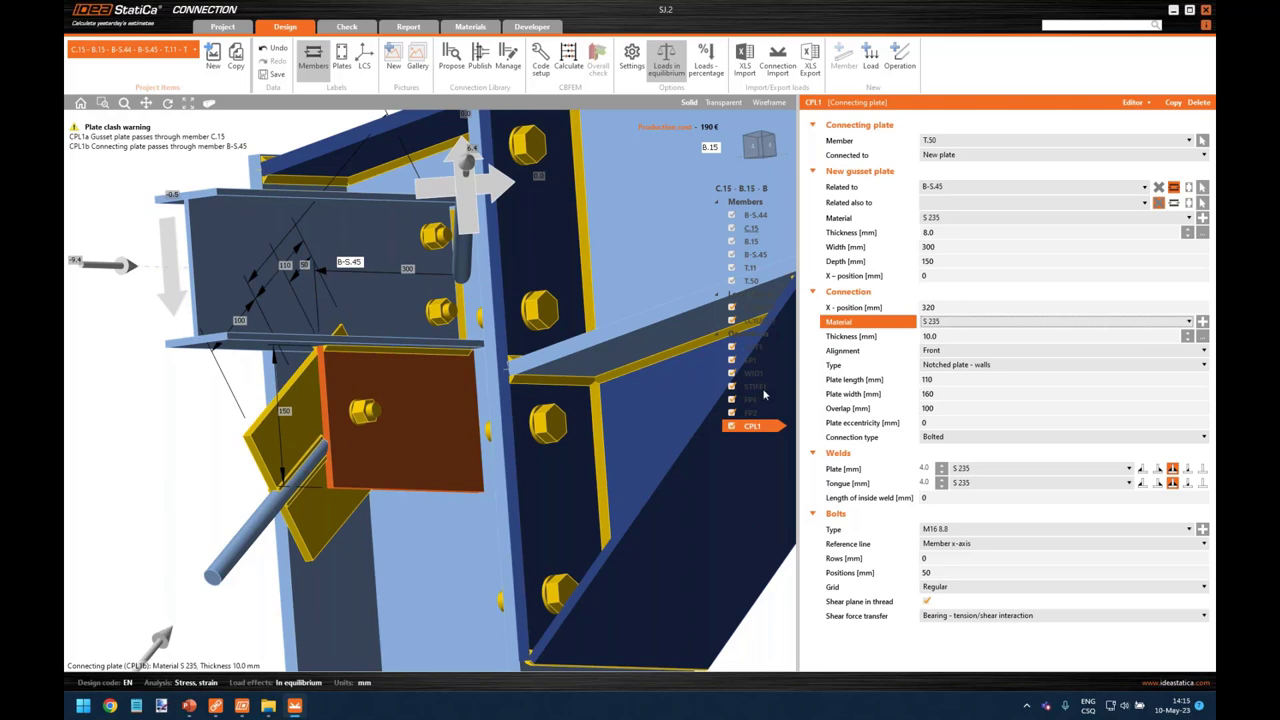
pyautogui.click(978, 335)
pyautogui.write('8.0')
pyautogui.press('Tab')
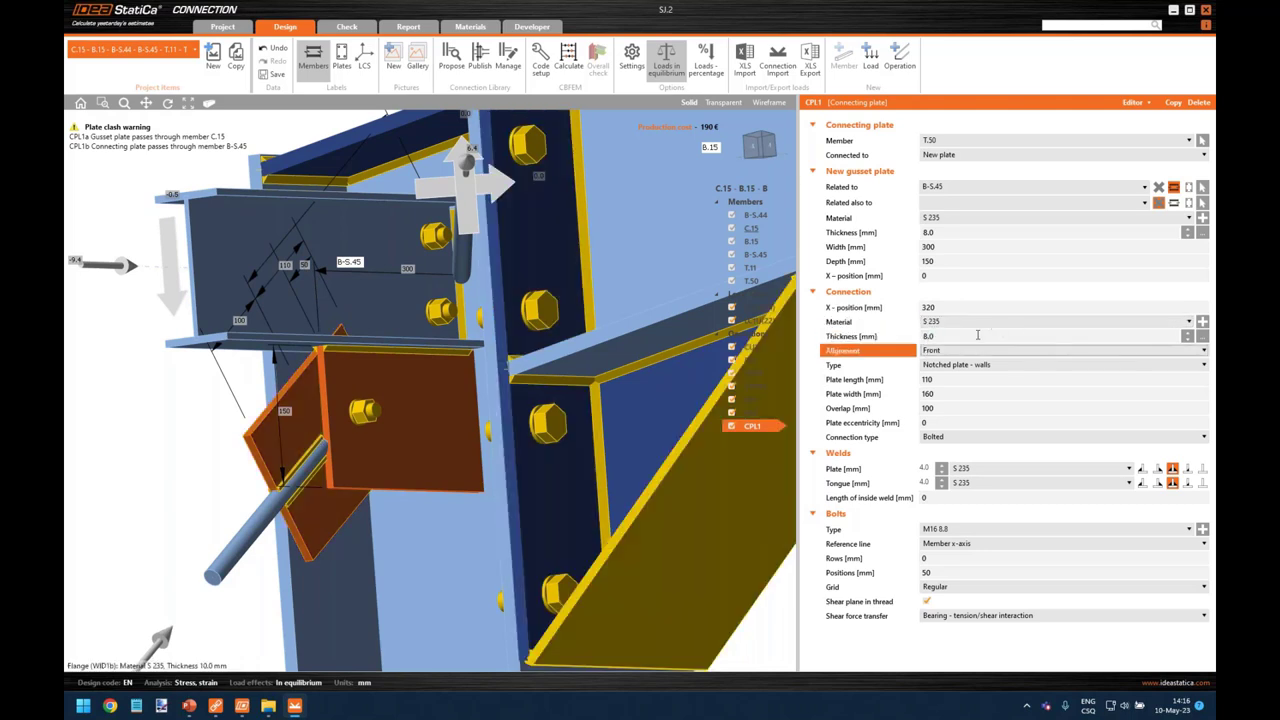
pyautogui.click(958, 381)
pyautogui.write('1')
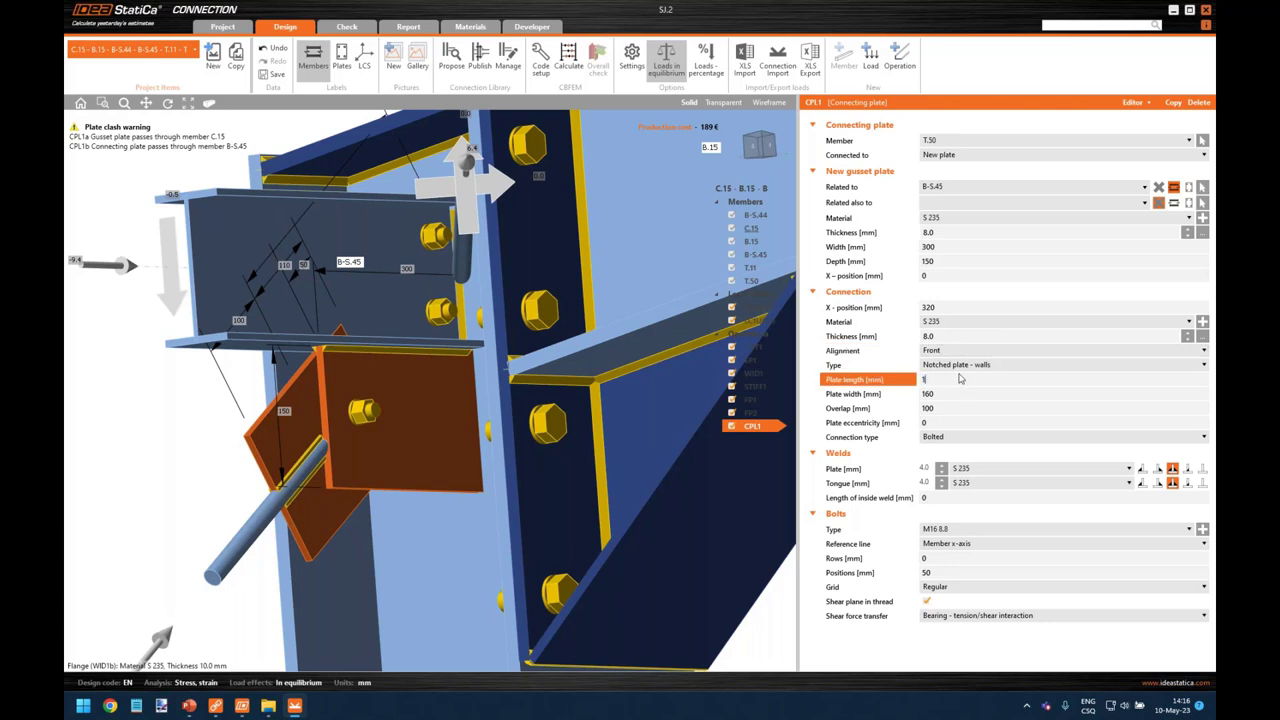
pyautogui.write('10')
pyautogui.press('Tab')
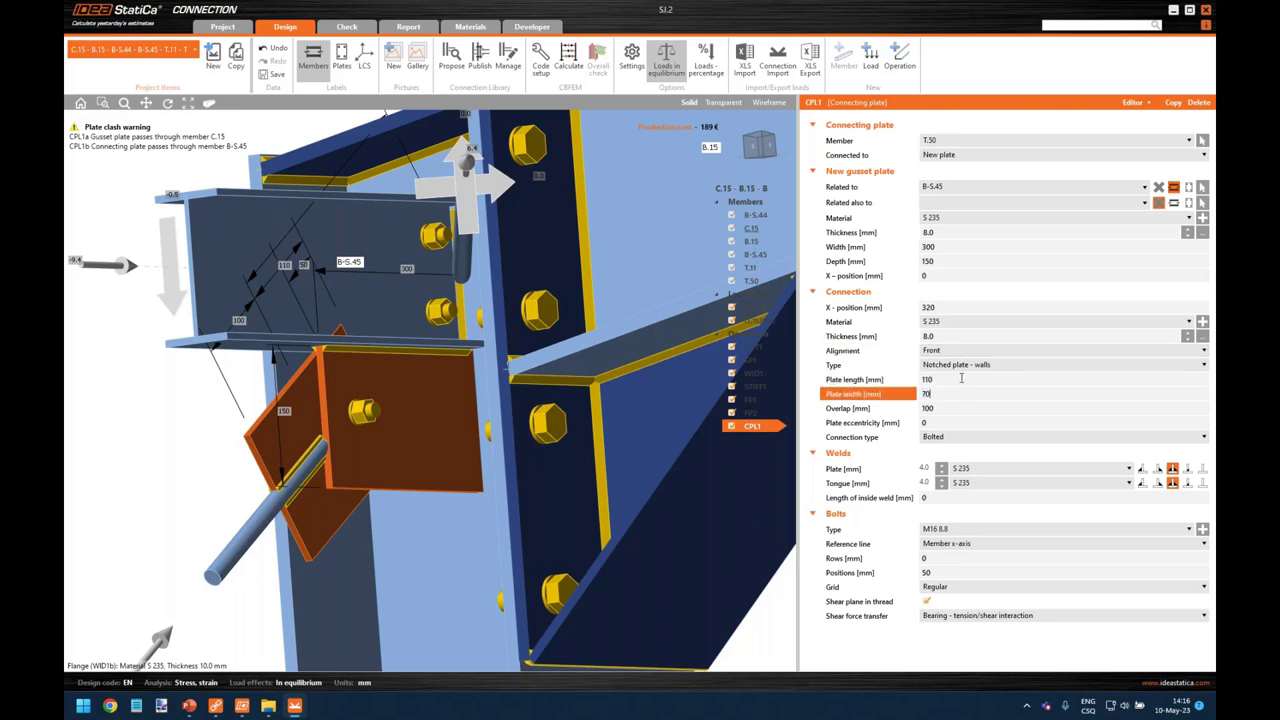
pyautogui.press('Tab')
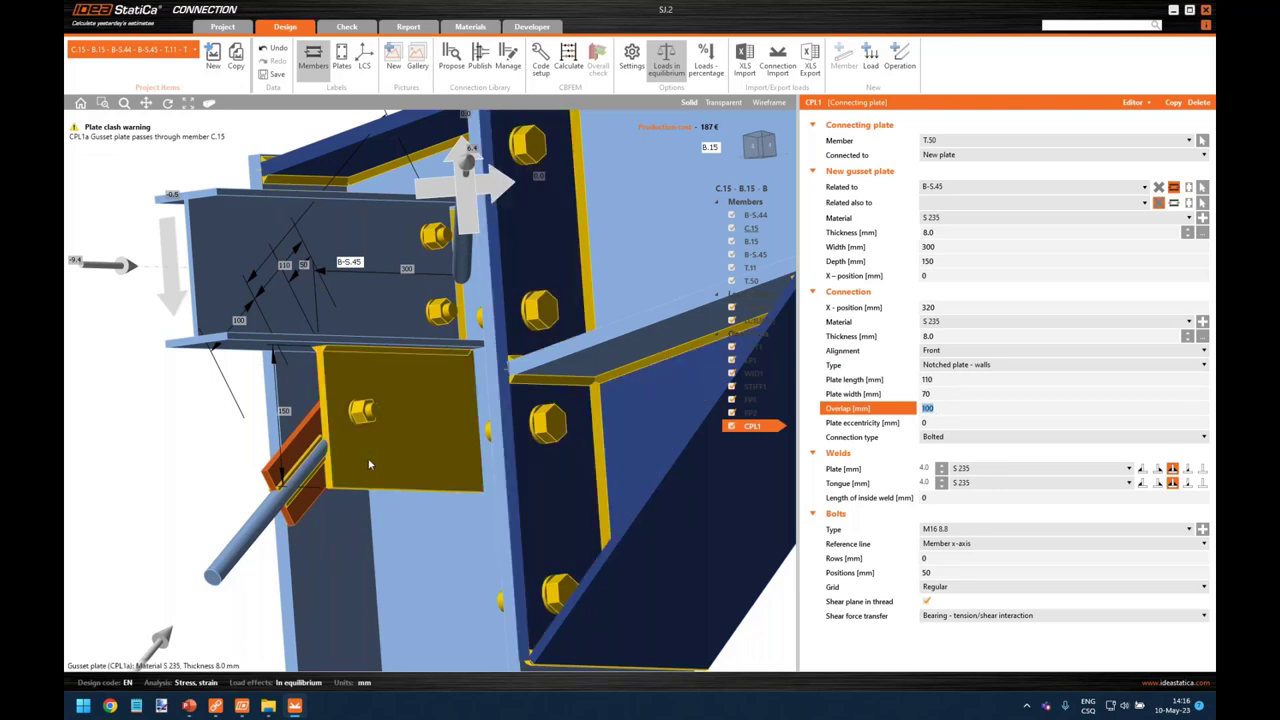
# Step: Set both the plate weld and tongue weld to 5 mm
pyautogui.click(925, 469)
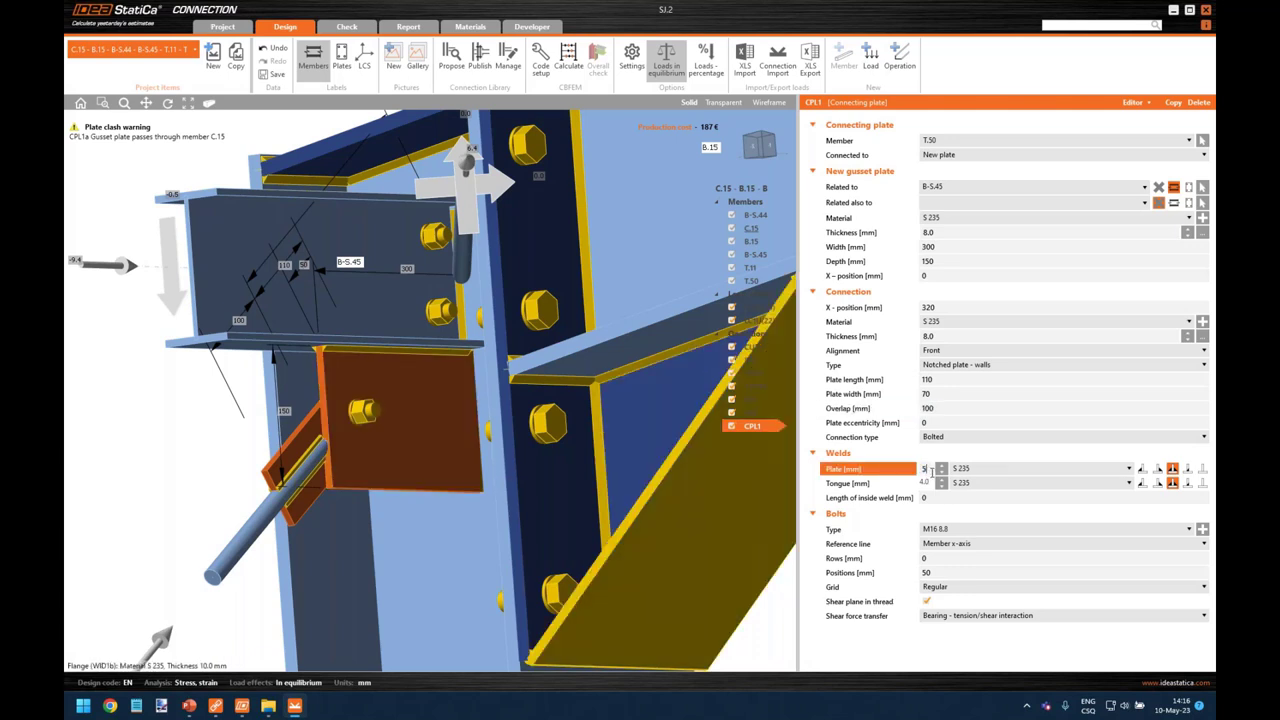
pyautogui.write('5')
pyautogui.press('Tab')
pyautogui.write('5')
pyautogui.press('Tab')
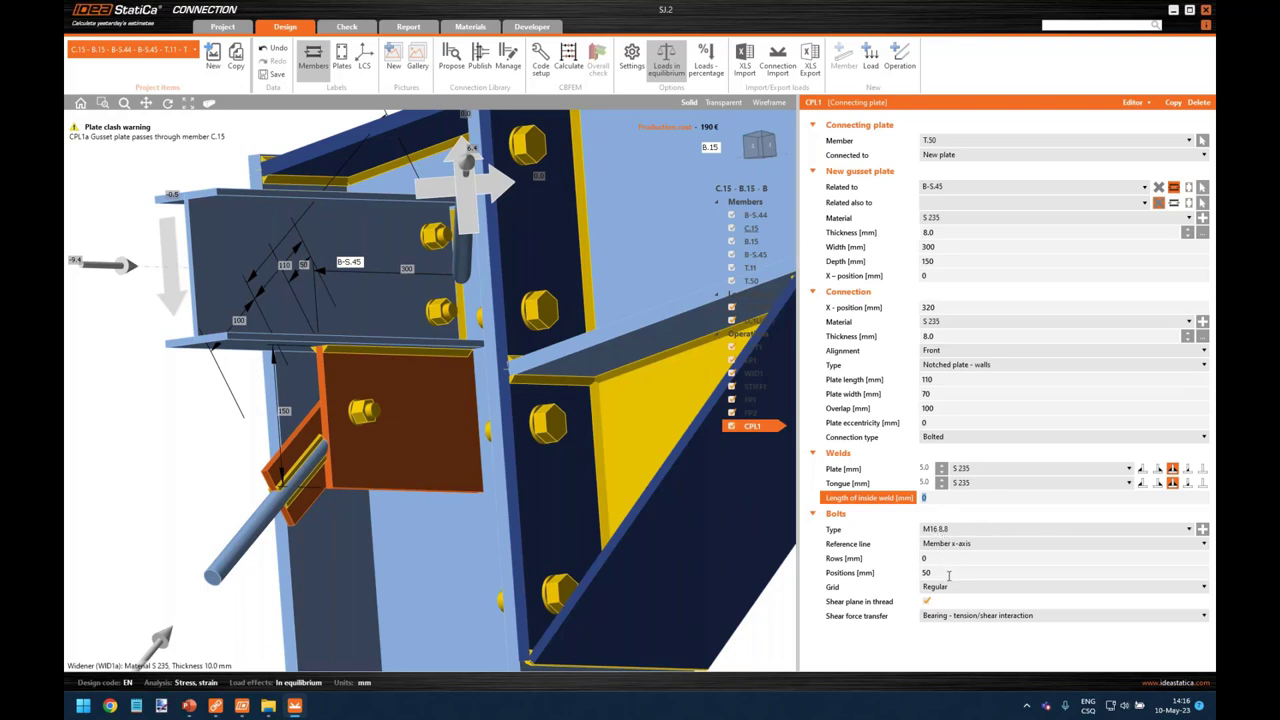
# Step: Set the bolt position distance to 40 mm and inspect the joint
pyautogui.click(944, 574)
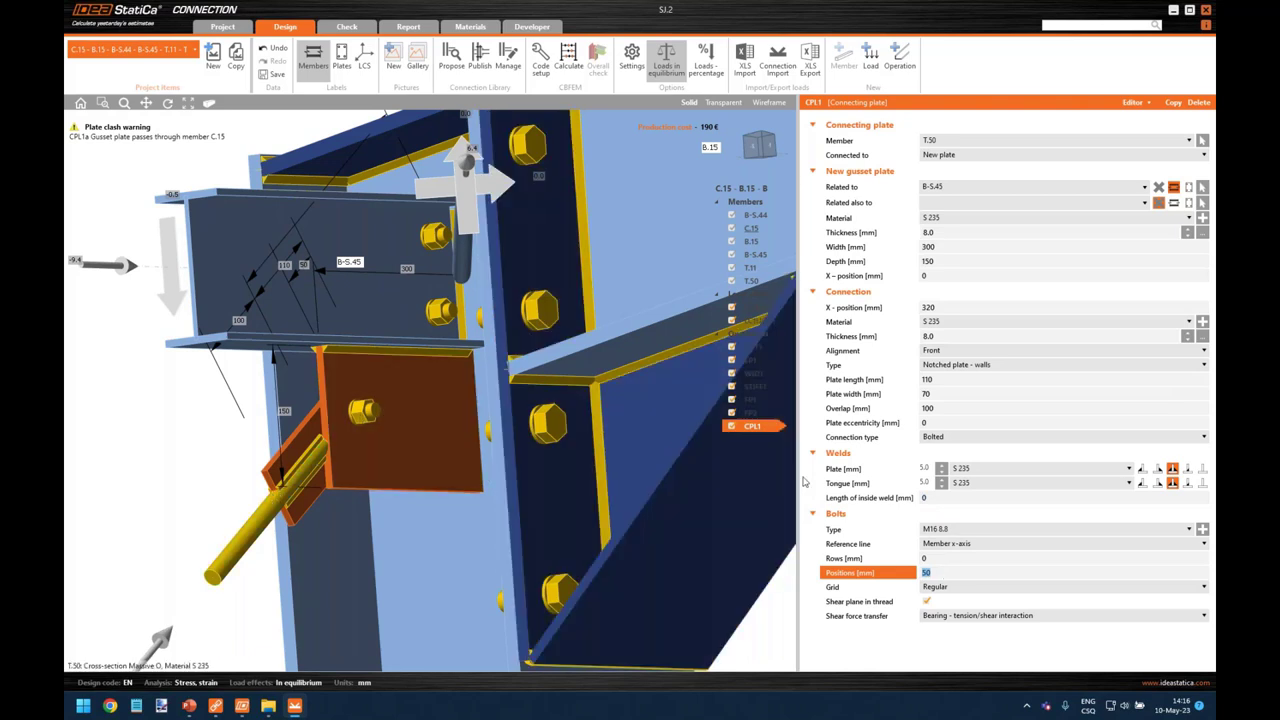
pyautogui.write('4')
pyautogui.press('Tab')
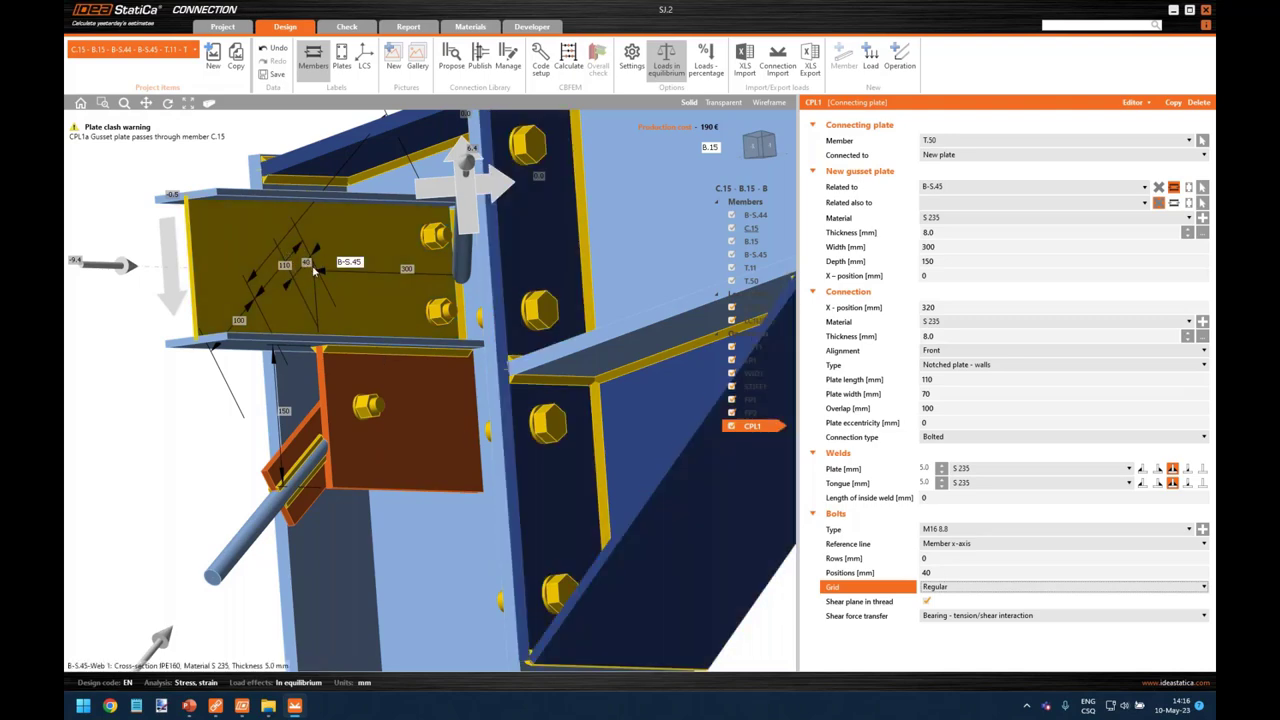
pyautogui.moveTo(313, 270); pyautogui.dragTo(303, 358, button='right')
pyautogui.scroll(5, 303, 358)
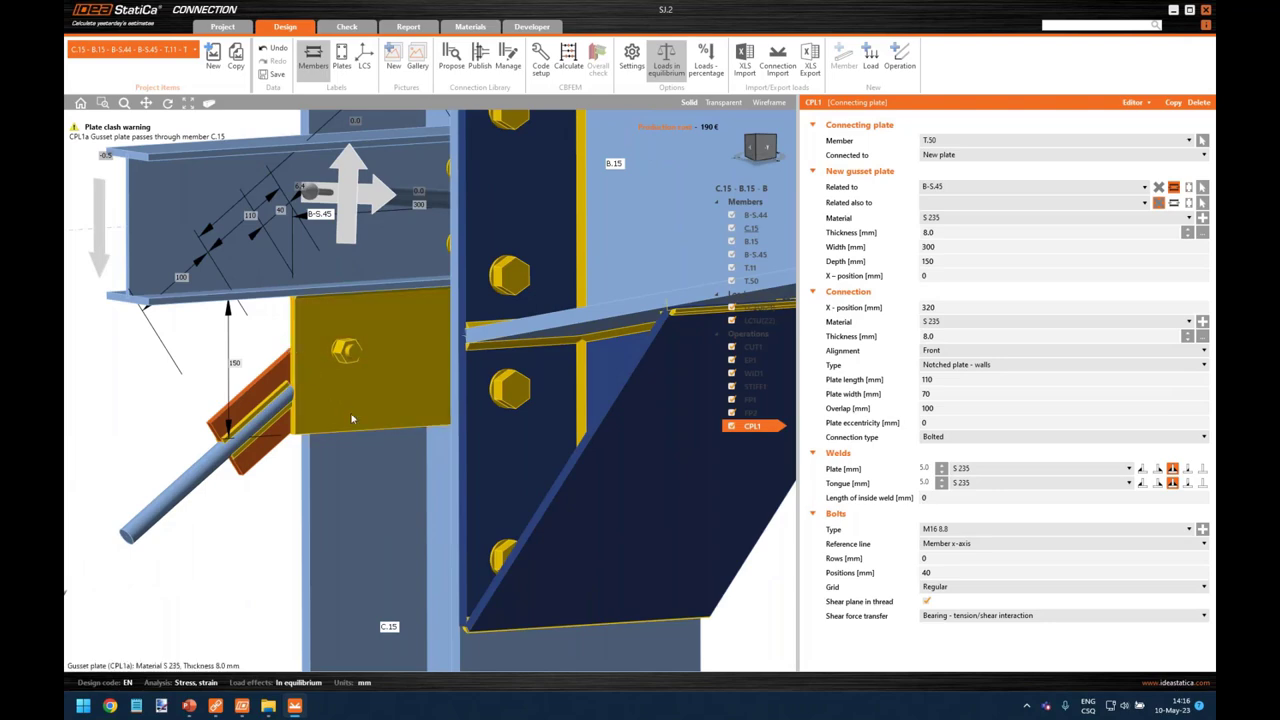
pyautogui.moveTo(397, 387); pyautogui.dragTo(428, 346, button='right')
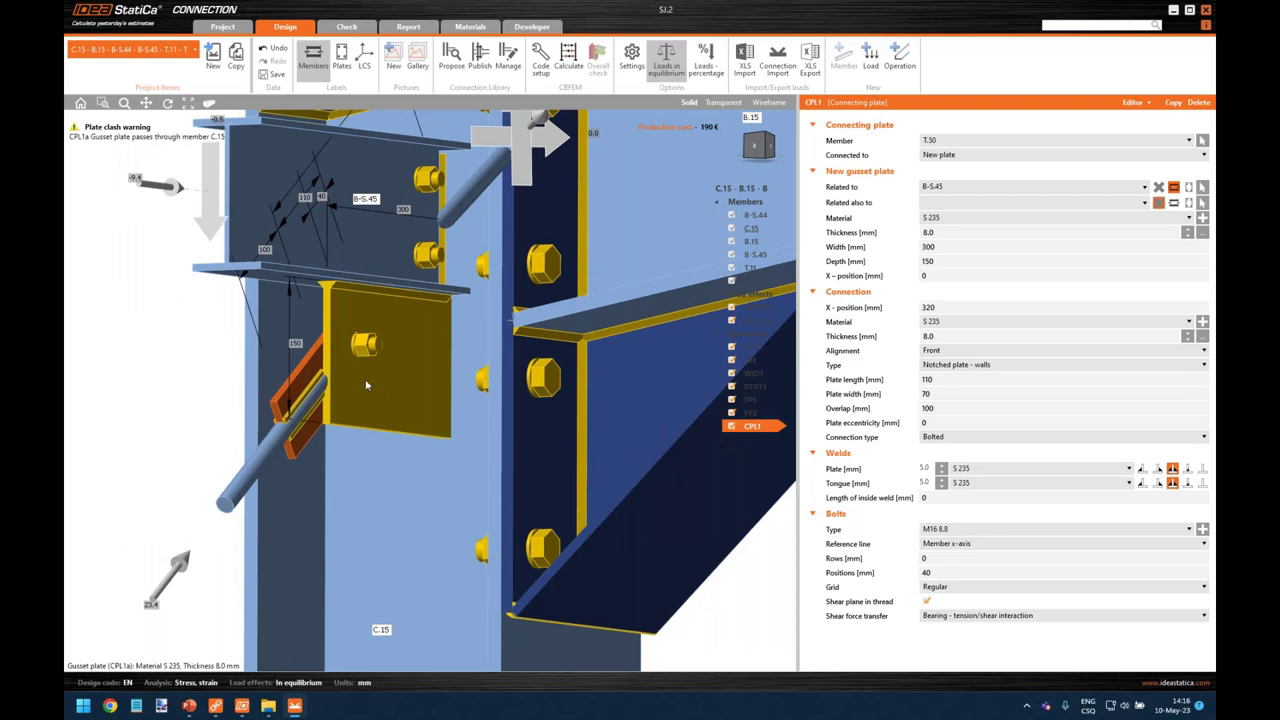
pyautogui.moveTo(353, 385)
pyautogui.mouseDown(button='right')
pyautogui.moveTo(374, 380)
pyautogui.moveTo(366, 594)
pyautogui.moveTo(360, 390)
pyautogui.mouseUp(button='right')
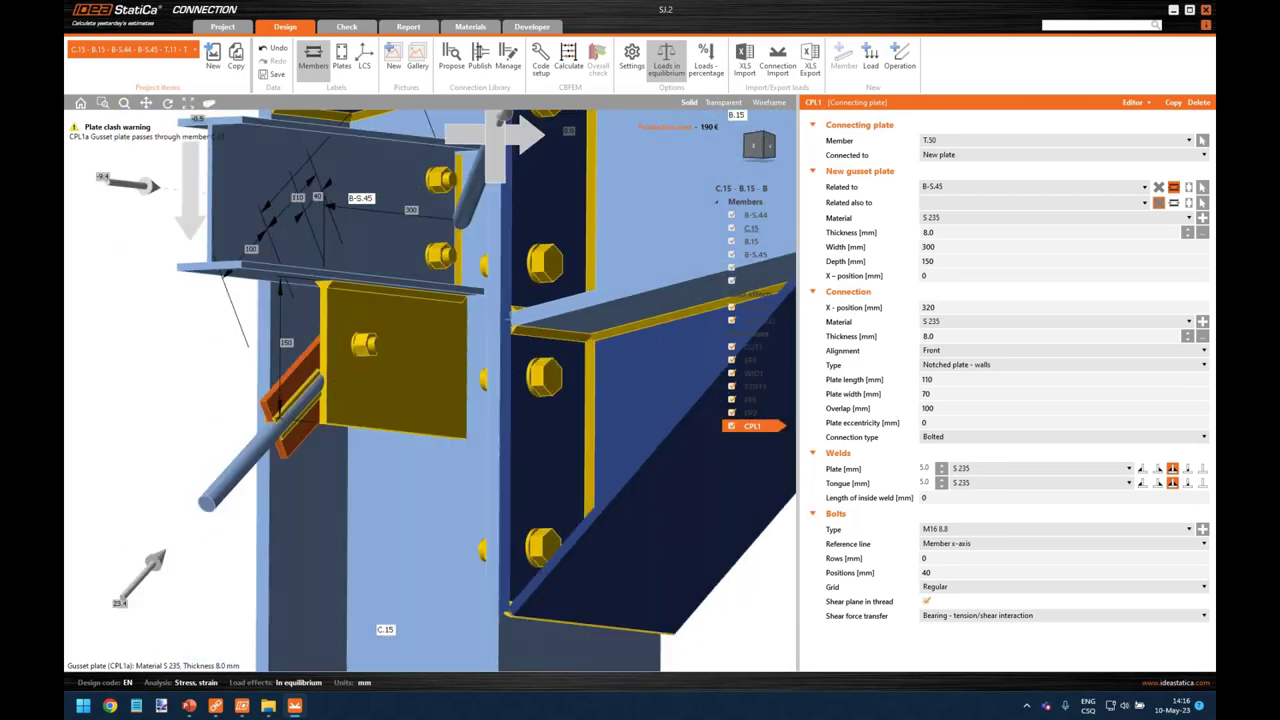
# Step: In the plate editor, bevel a gusset corner with A = 50 mm and B = 150 mm
pyautogui.rightClick(370, 386)
pyautogui.click(395, 386)
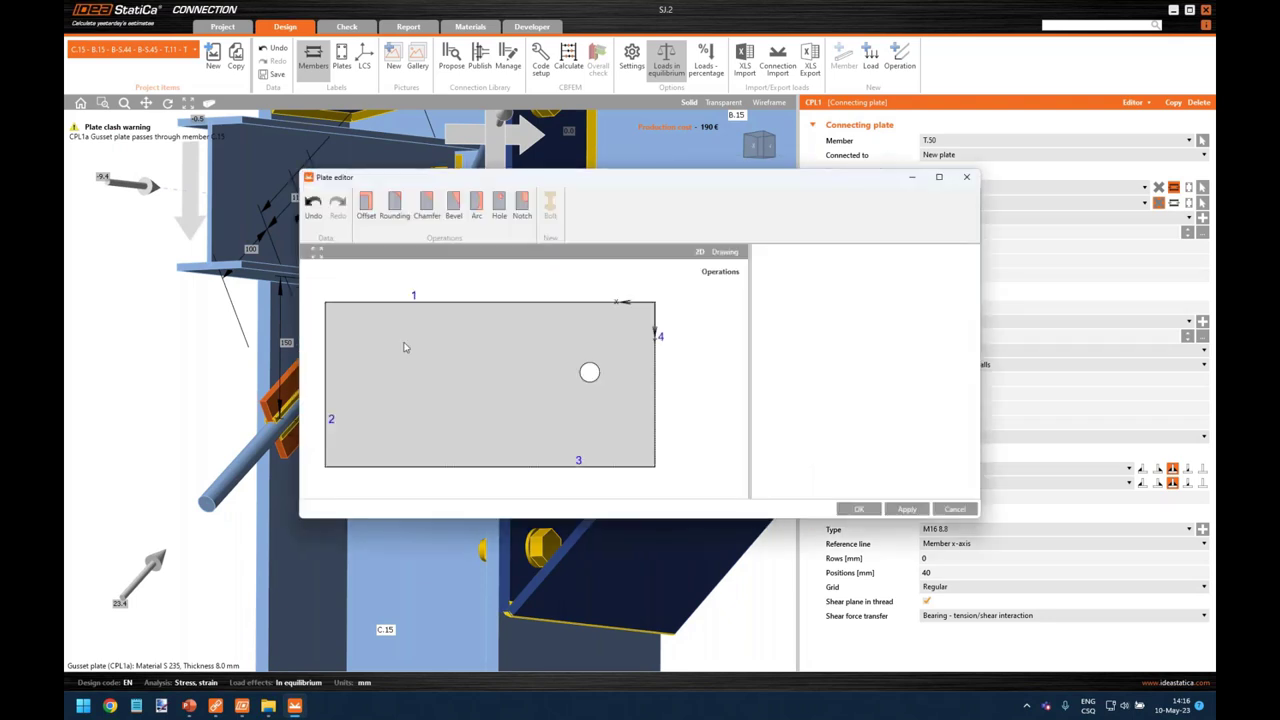
pyautogui.click(455, 207)
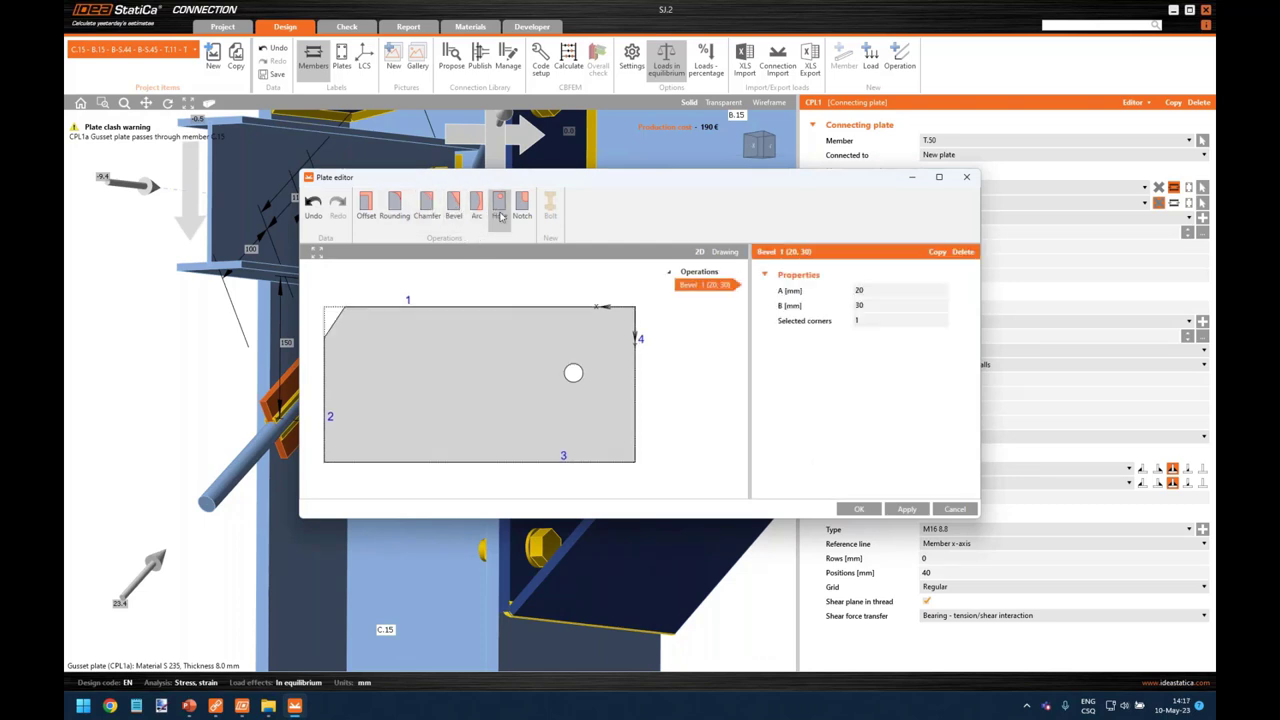
pyautogui.click(880, 291)
pyautogui.write('50')
pyautogui.press('Tab')
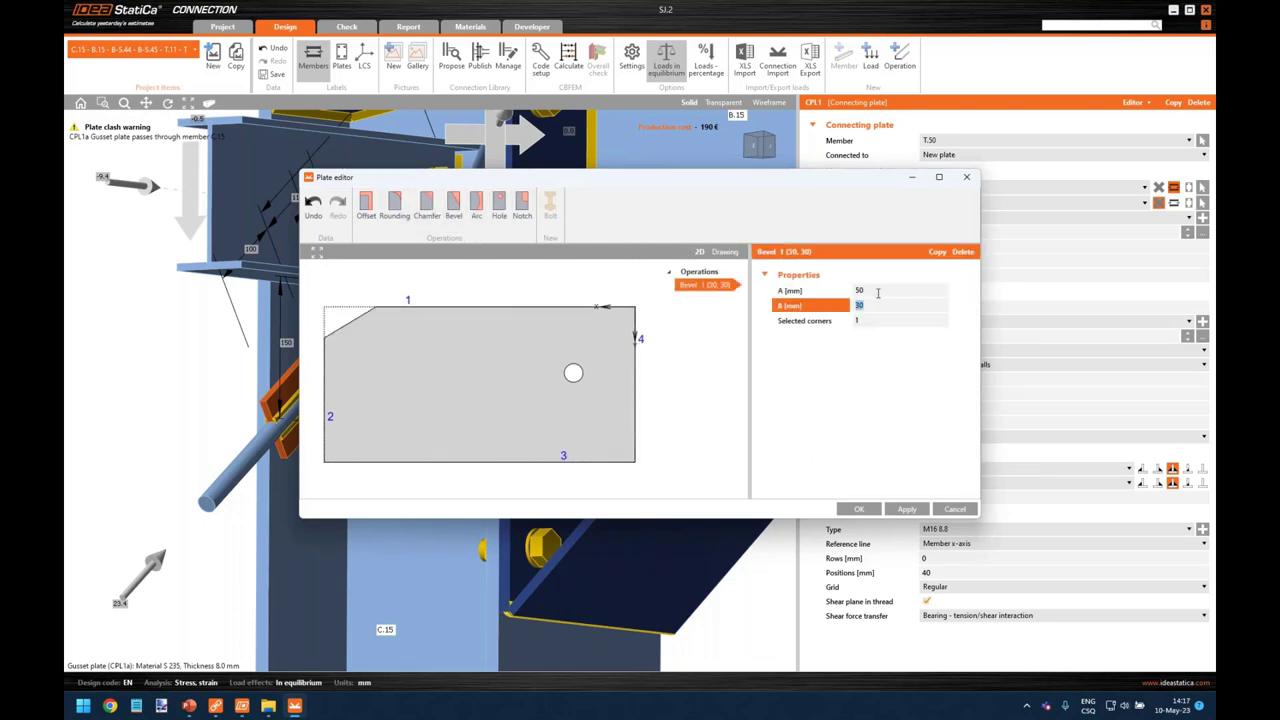
pyautogui.write('150')
pyautogui.press('Tab')
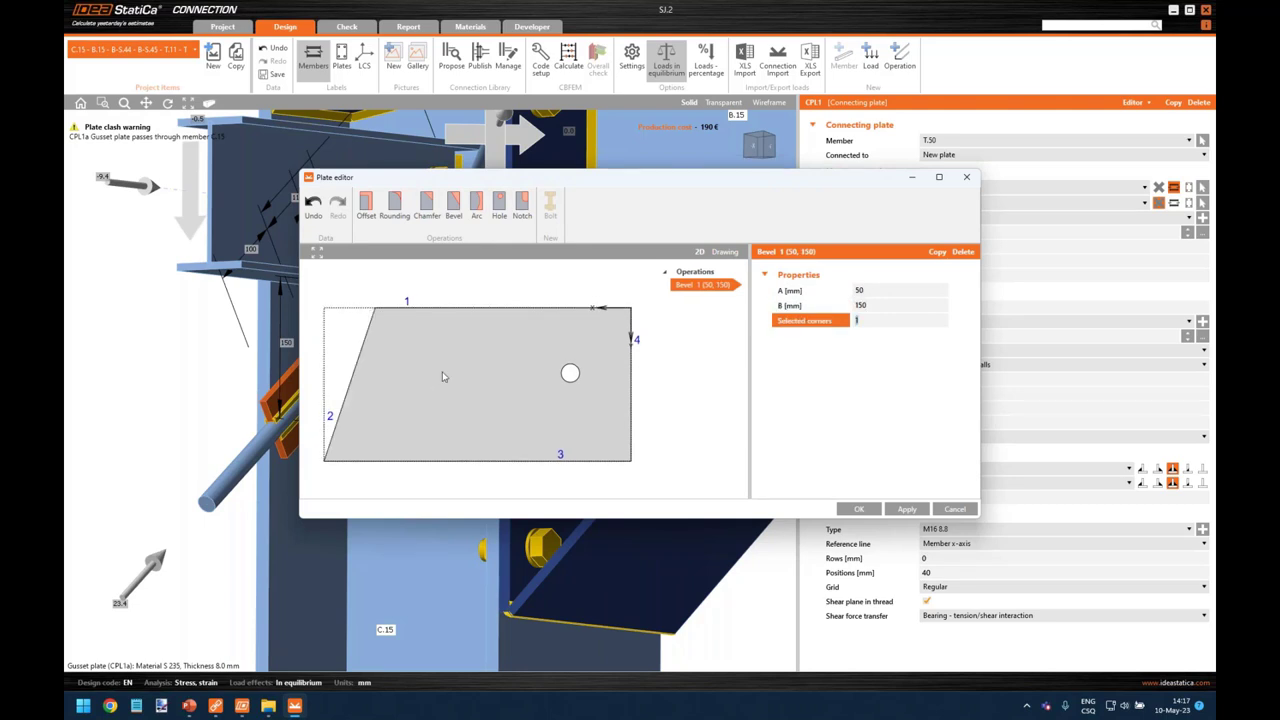
pyautogui.click(966, 178)
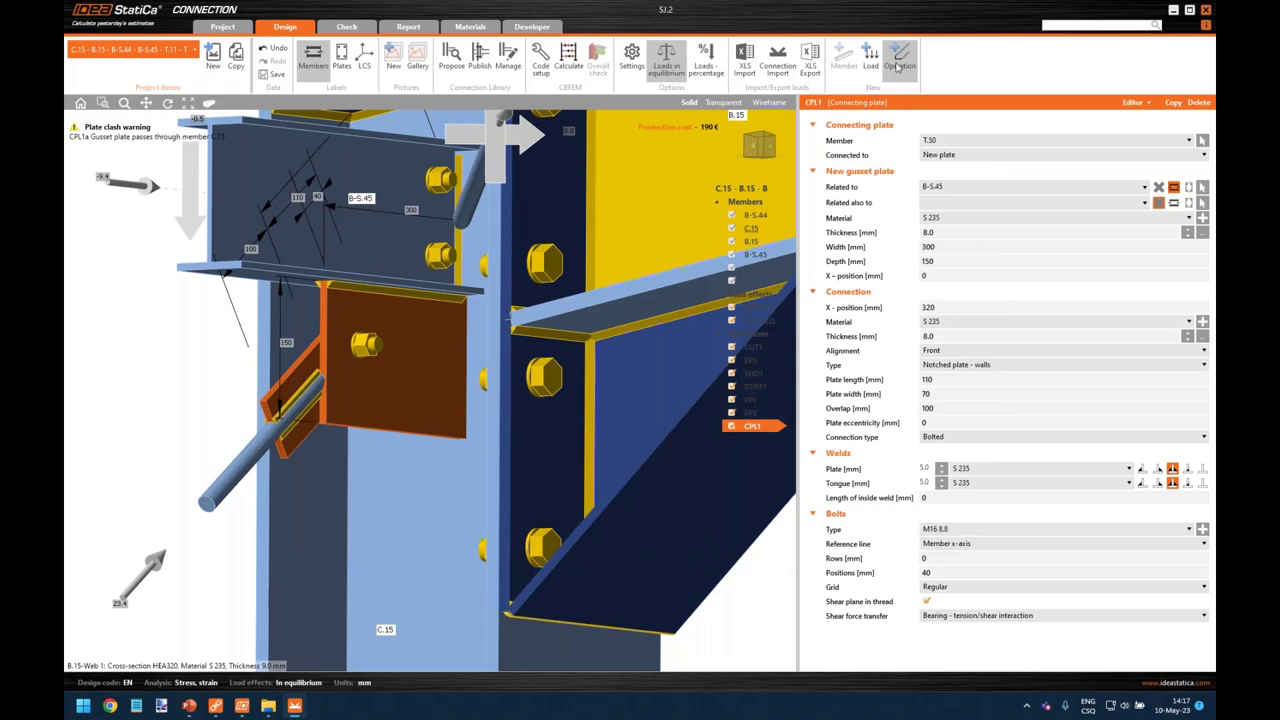
# Step: Create work plane WPLN1 with its origin on member T.50 and X offset -300 mm
pyautogui.moveTo(450, 335)
pyautogui.mouseDown(button='right')
pyautogui.moveTo(410, 345)
pyautogui.moveTo(430, 340)
pyautogui.mouseUp(button='right')
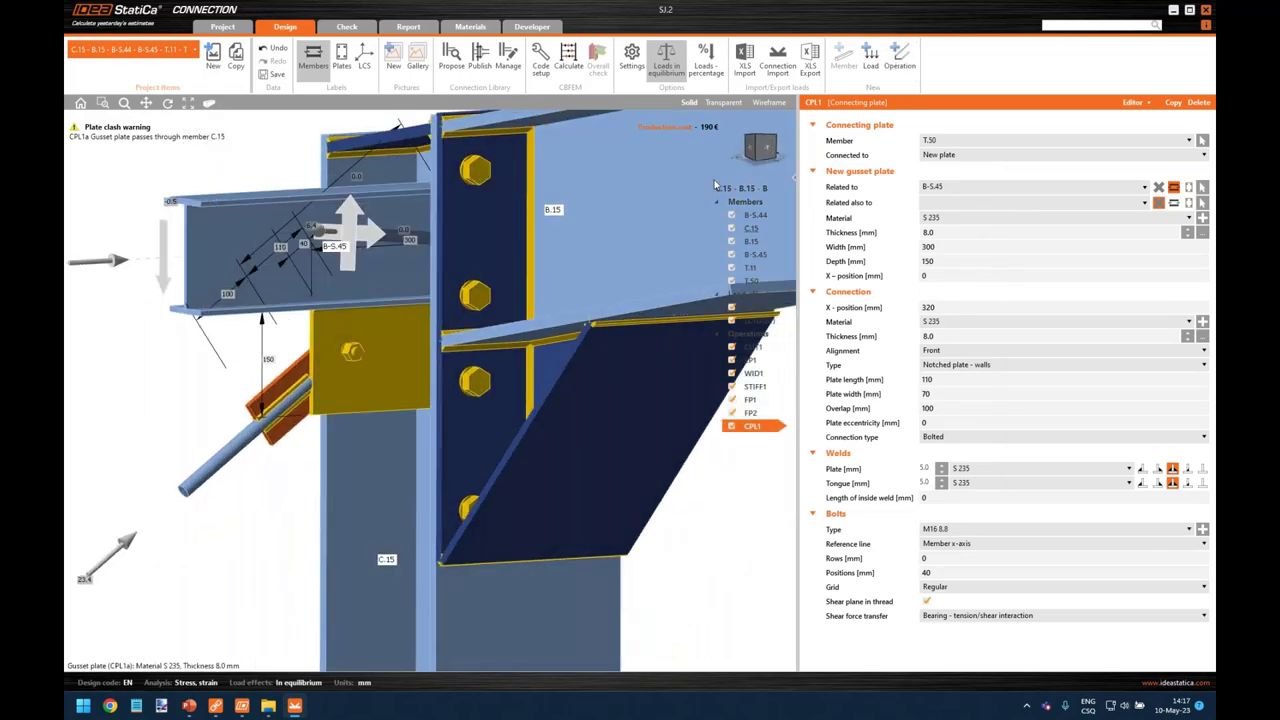
pyautogui.click(899, 58)
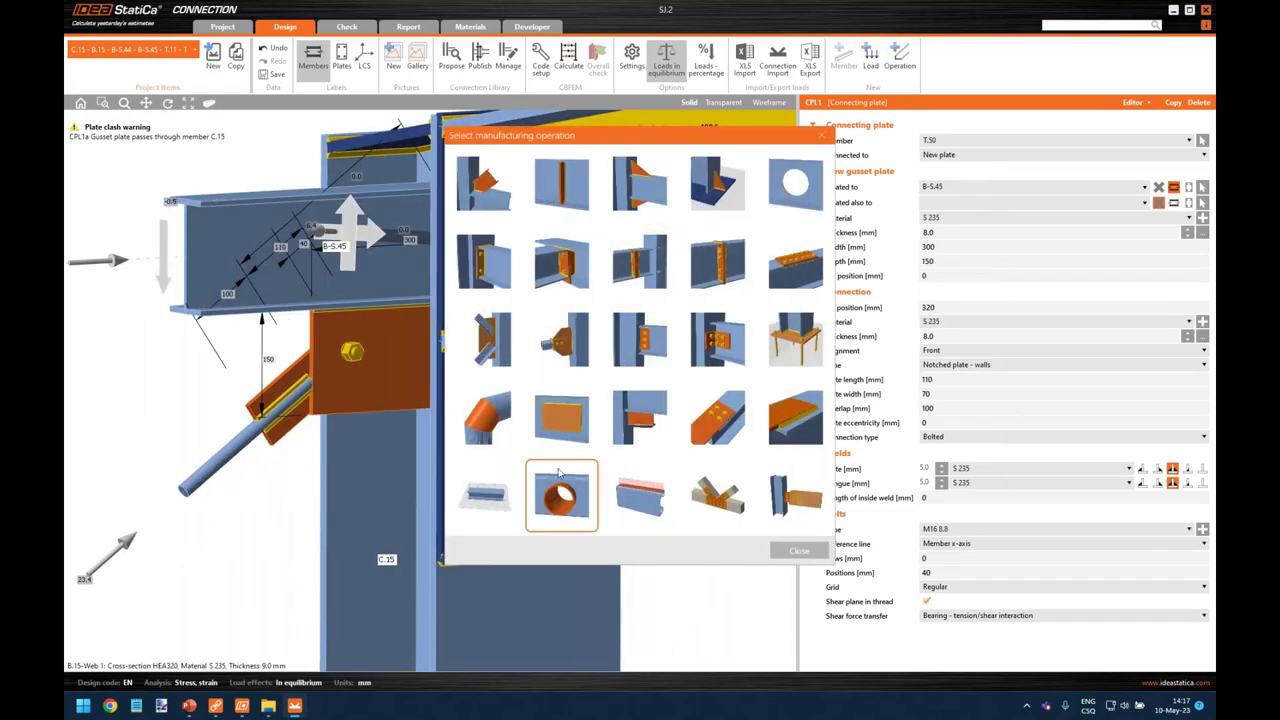
pyautogui.click(484, 493)
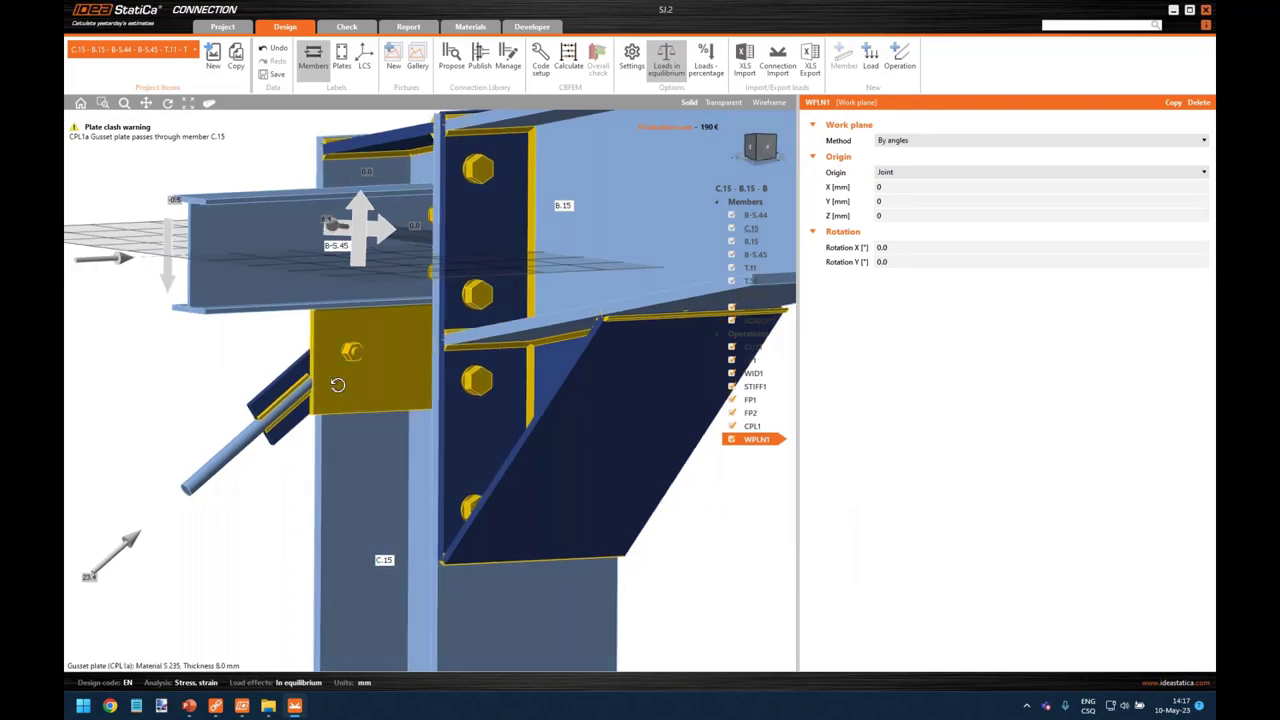
pyautogui.click(912, 175)
pyautogui.click(922, 192)
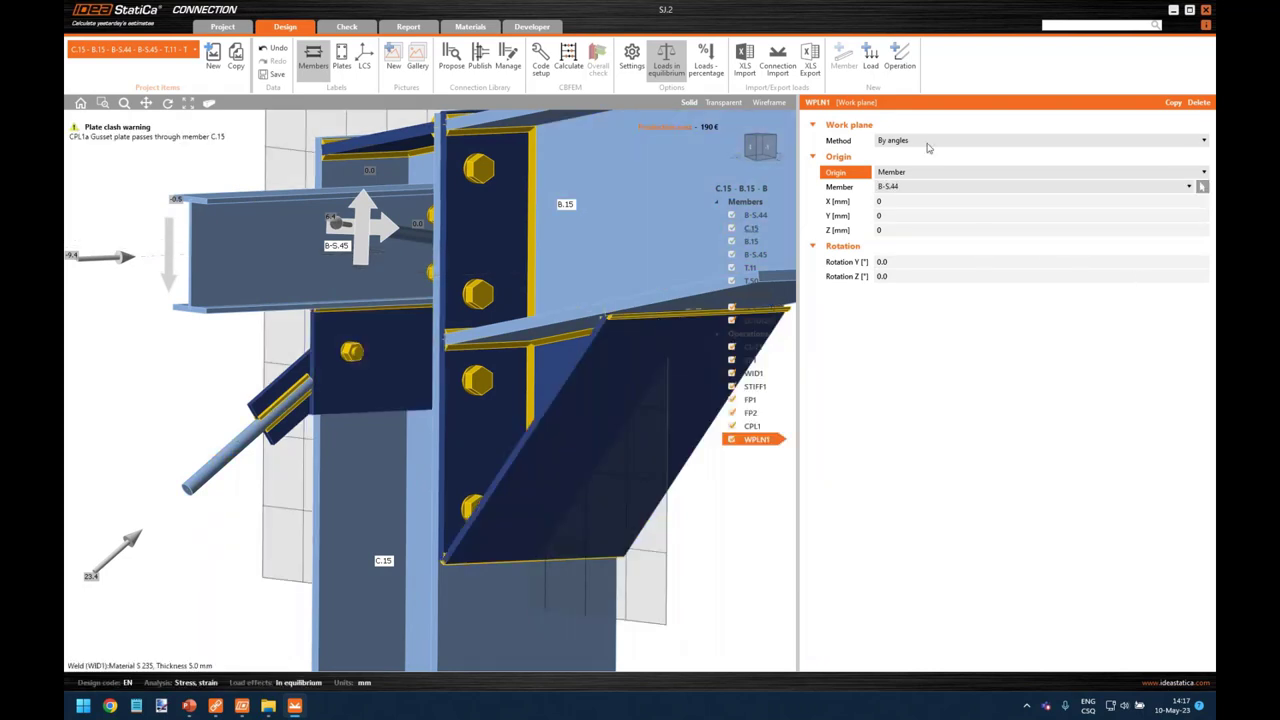
pyautogui.click(920, 188)
pyautogui.click(900, 247)
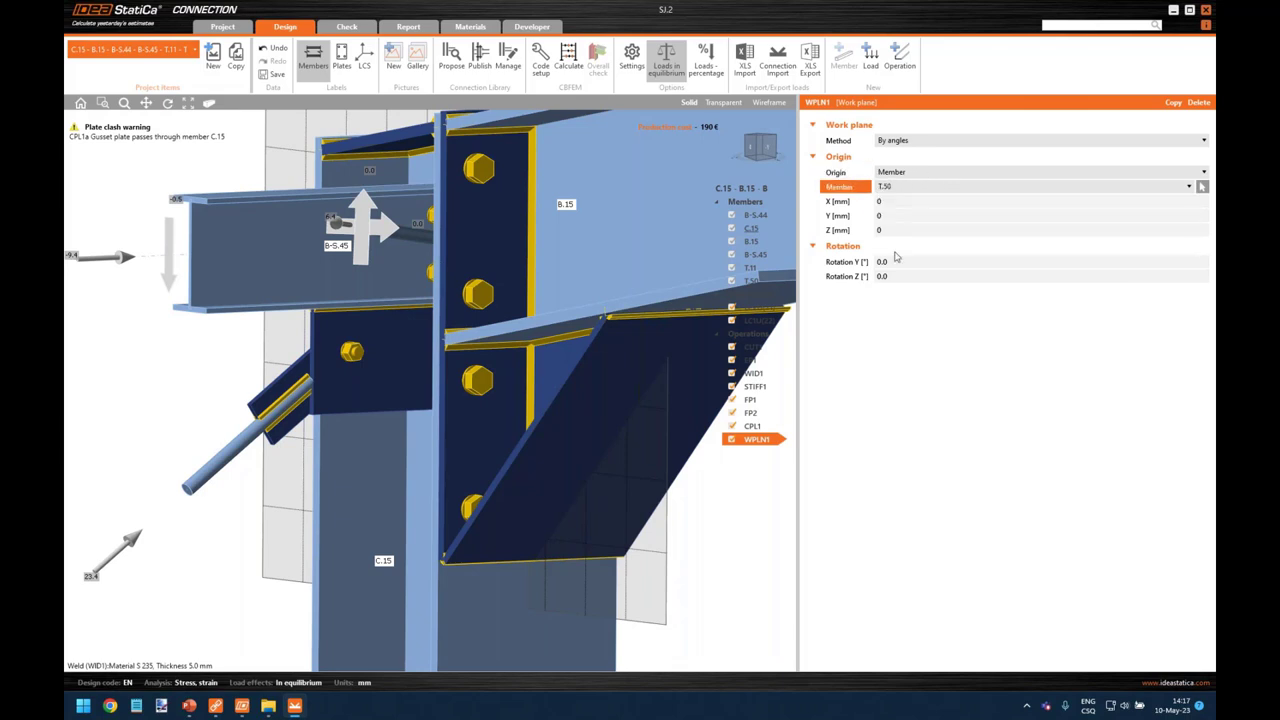
pyautogui.moveTo(350, 352); pyautogui.dragTo(385, 350, button='right')
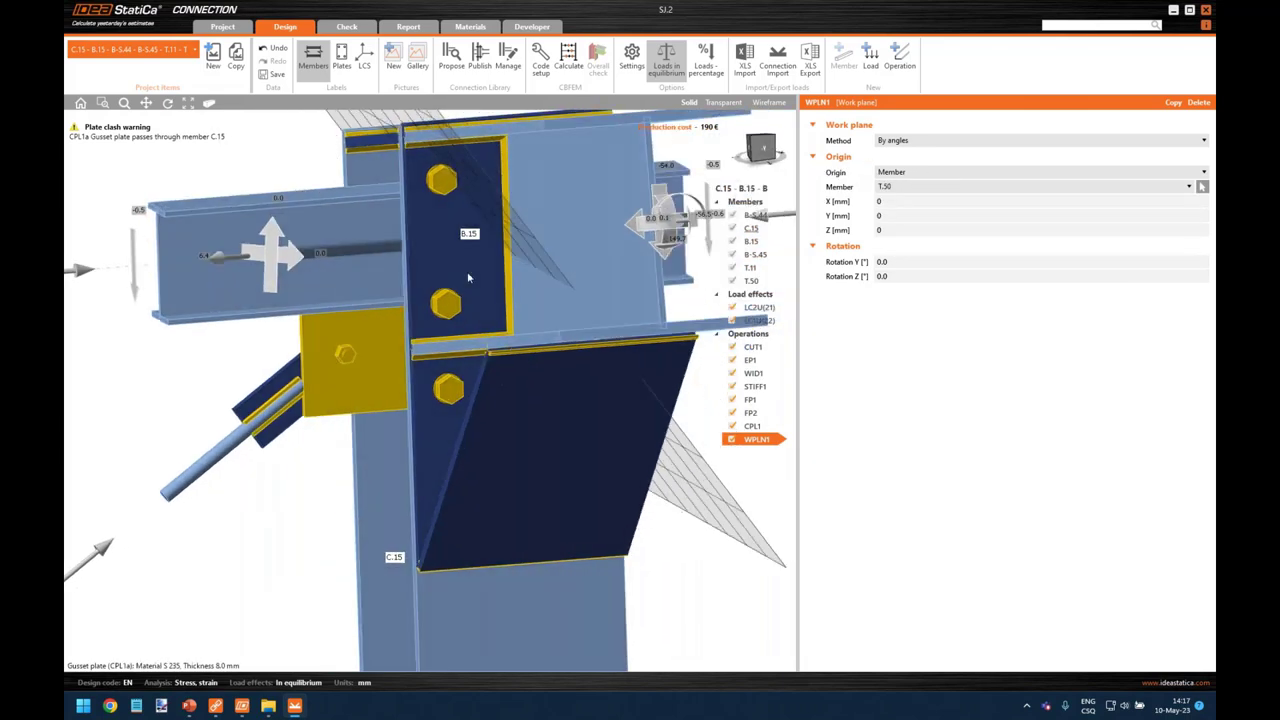
pyautogui.click(940, 201)
pyautogui.write('-300')
pyautogui.press('Tab')
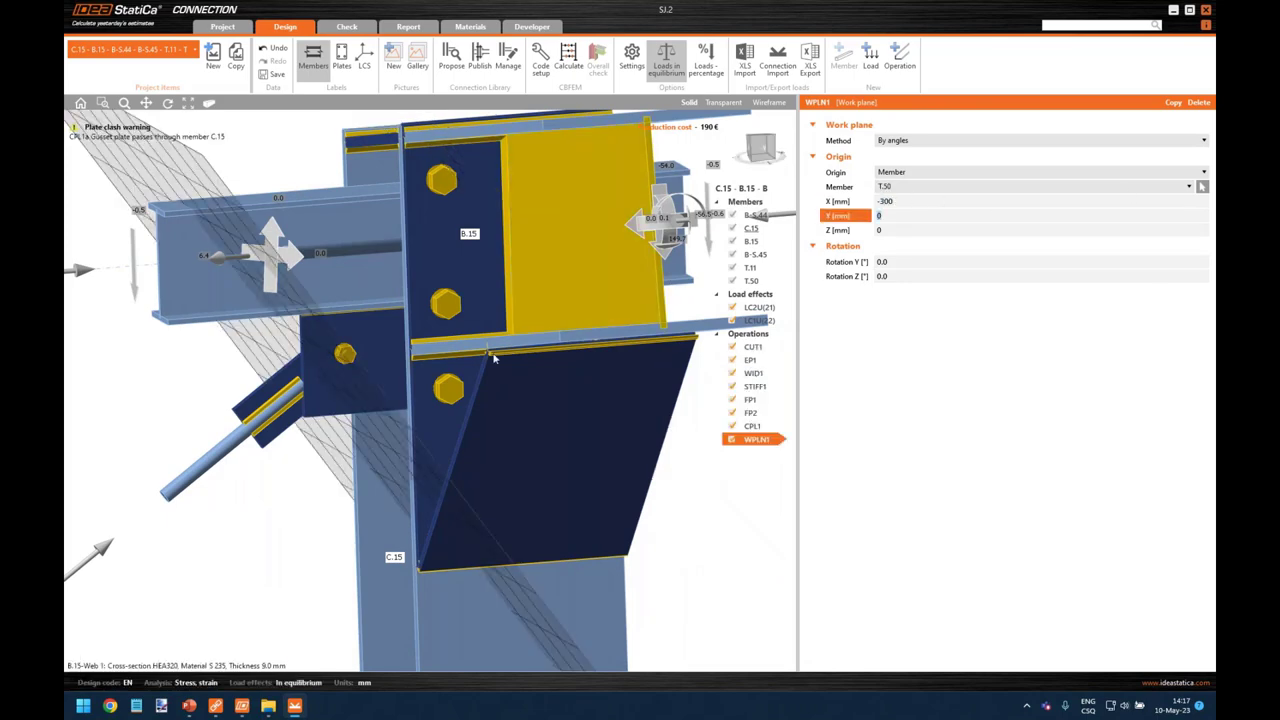
pyautogui.moveTo(348, 376); pyautogui.dragTo(354, 381, button='right')
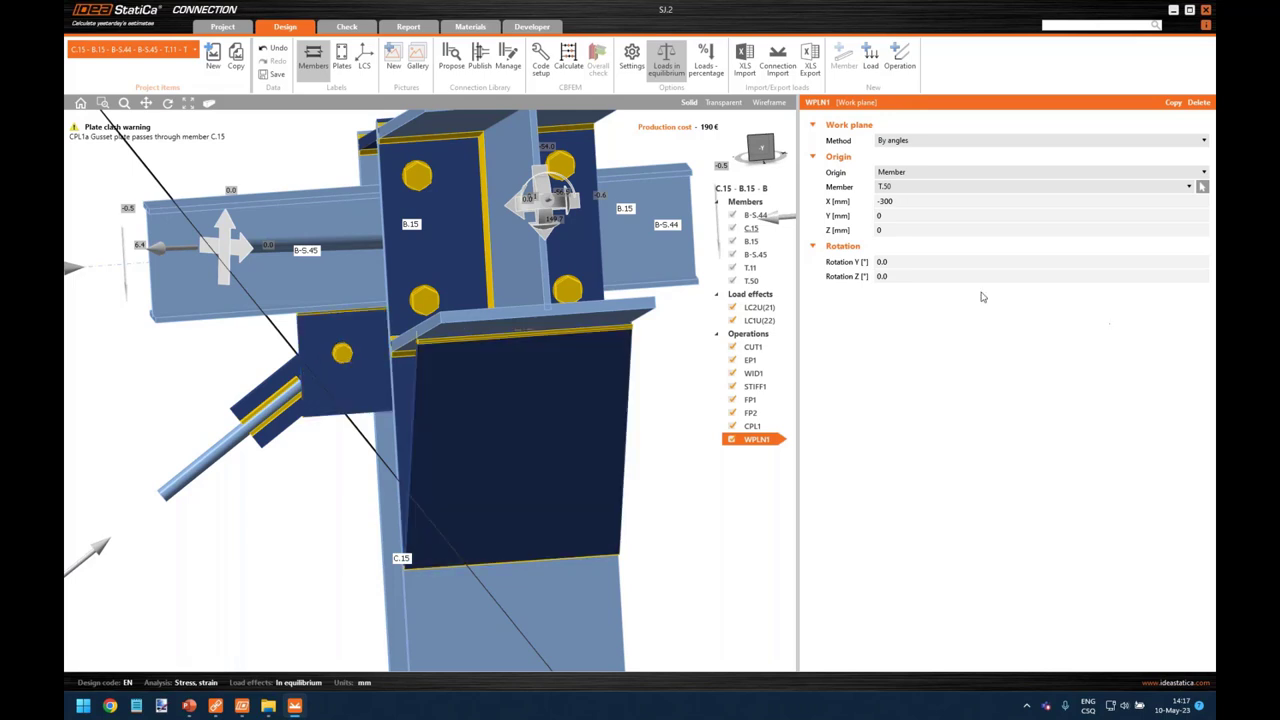
# Step: Add a Cut of plate operation with gusset plate CPL1a as the modified item
pyautogui.click(900, 58)
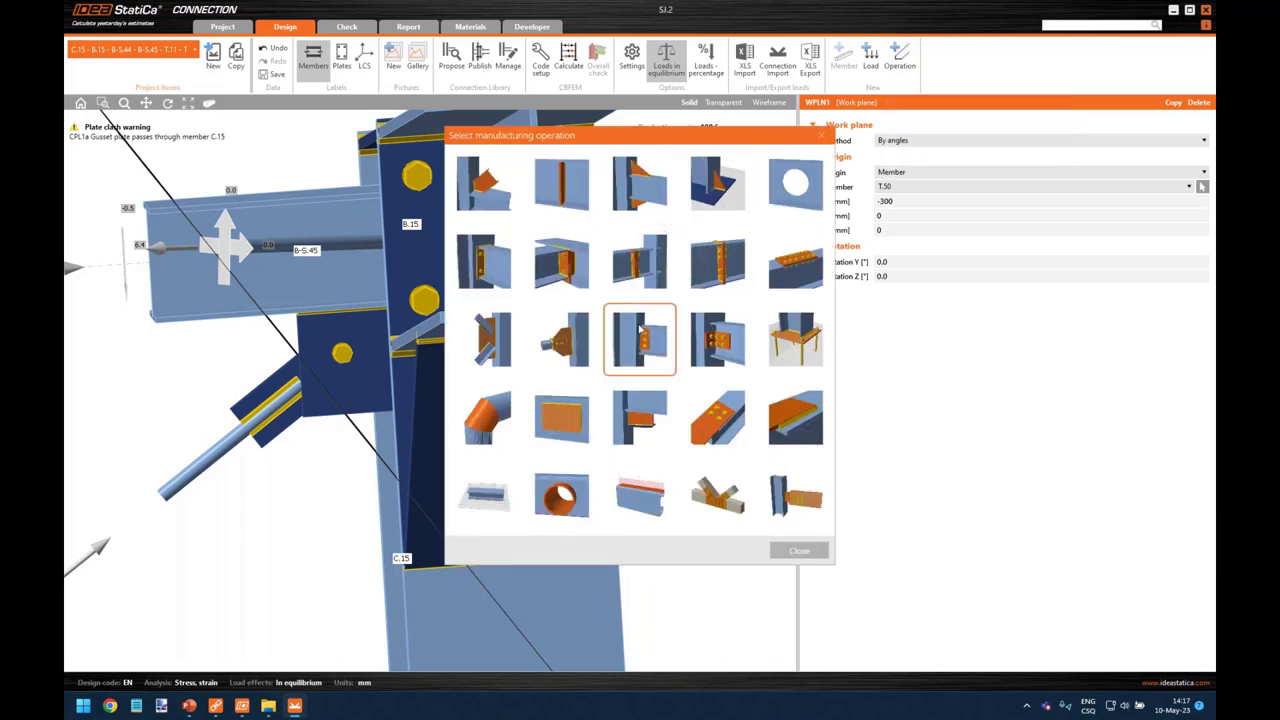
pyautogui.click(642, 418)
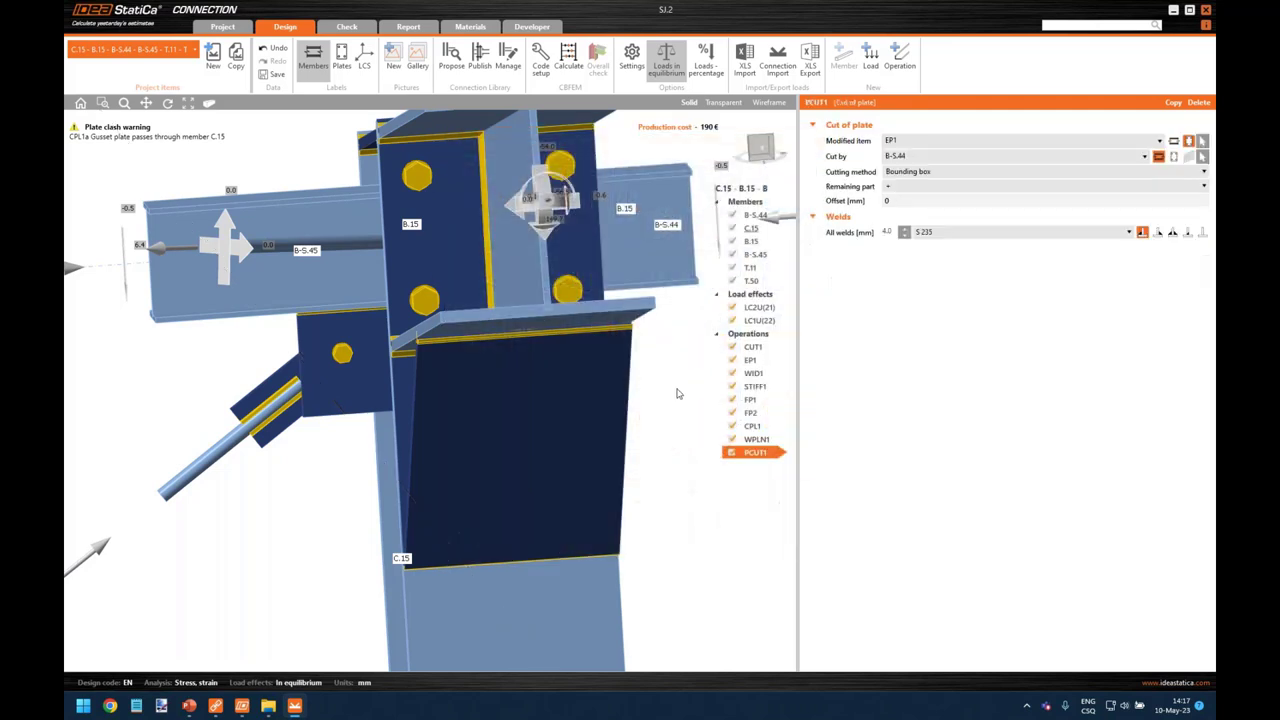
pyautogui.click(1202, 141)
pyautogui.click(345, 368)
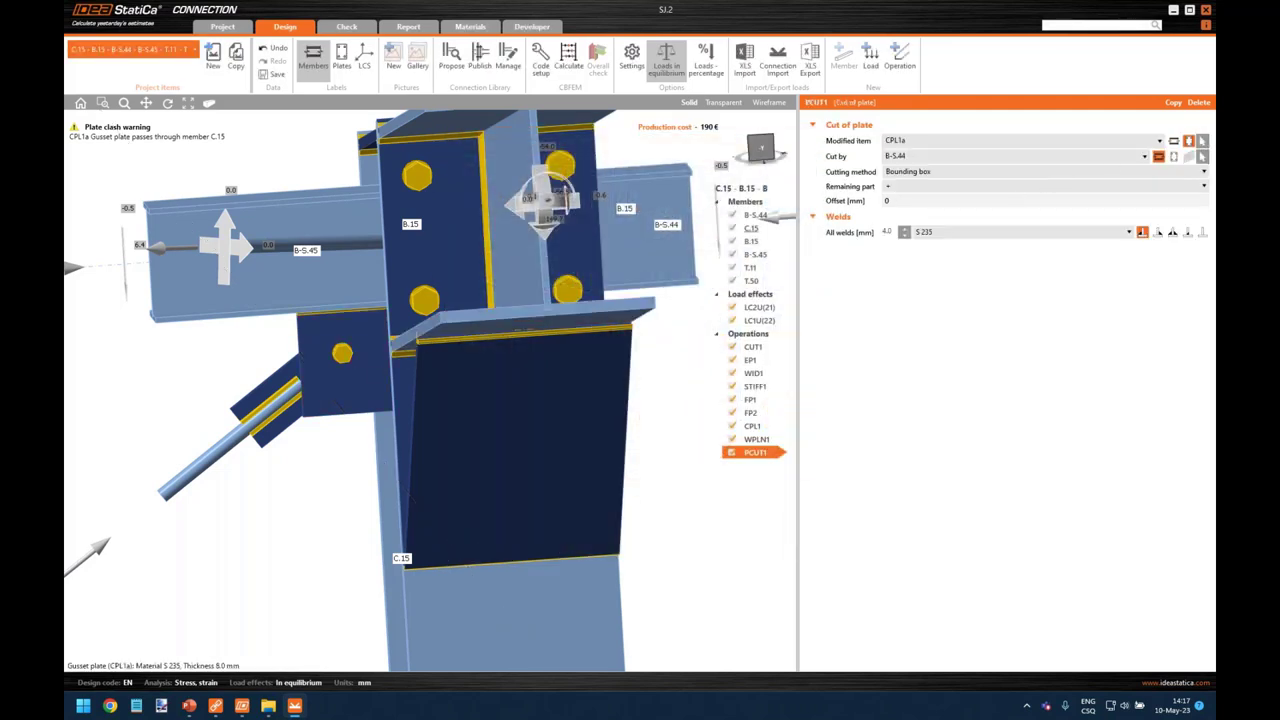
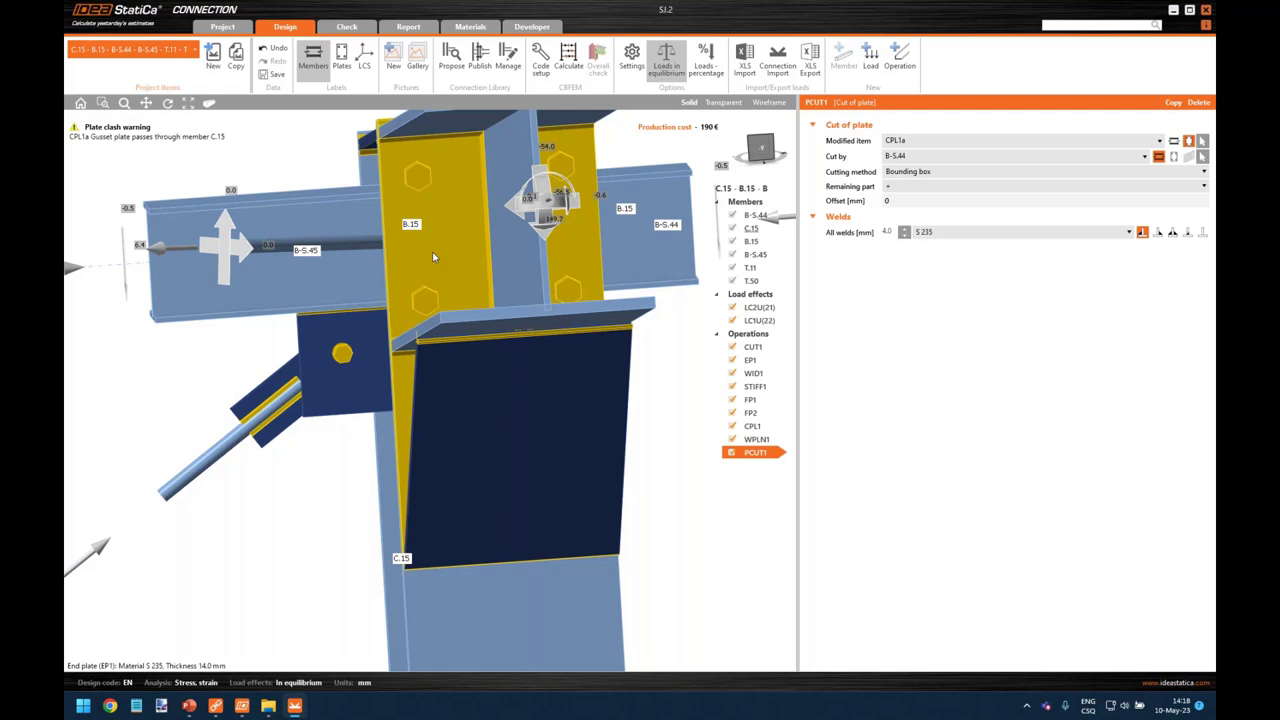
# Step: Select gusset plate CPL1 and reopen plate cut operation PCUT1
pyautogui.click(363, 372)
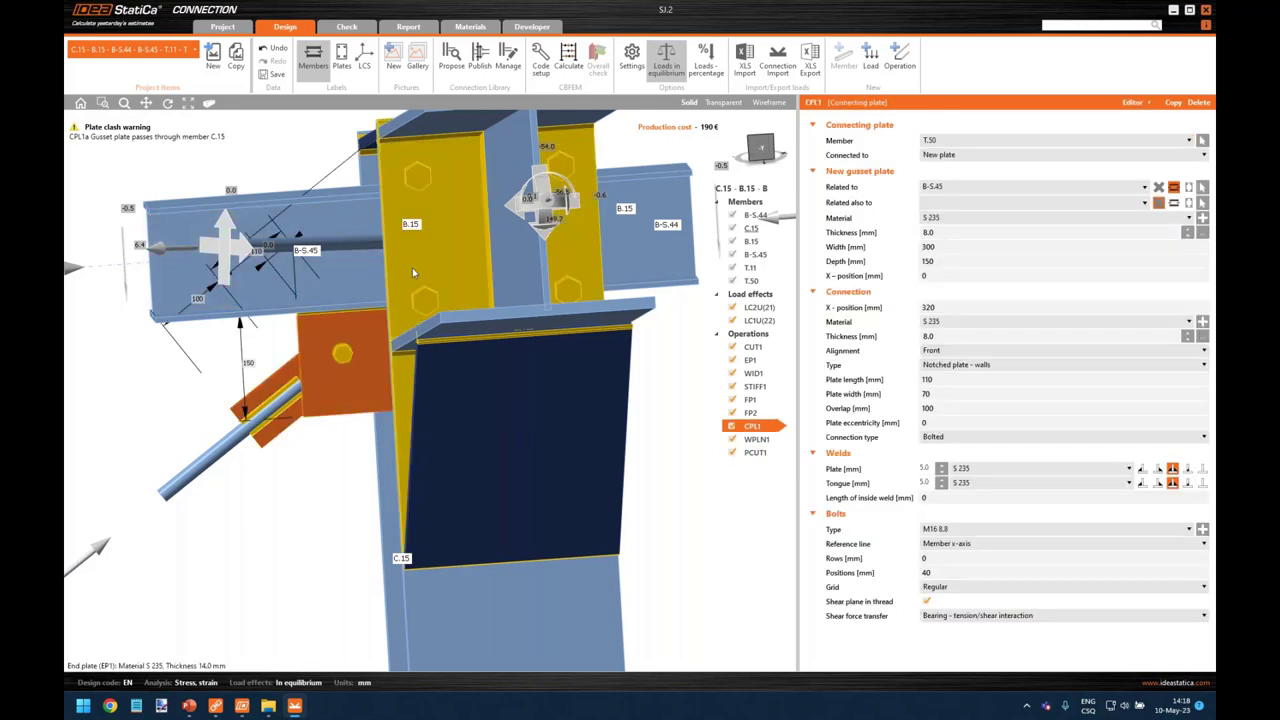
pyautogui.click(362, 378)
pyautogui.click(352, 385)
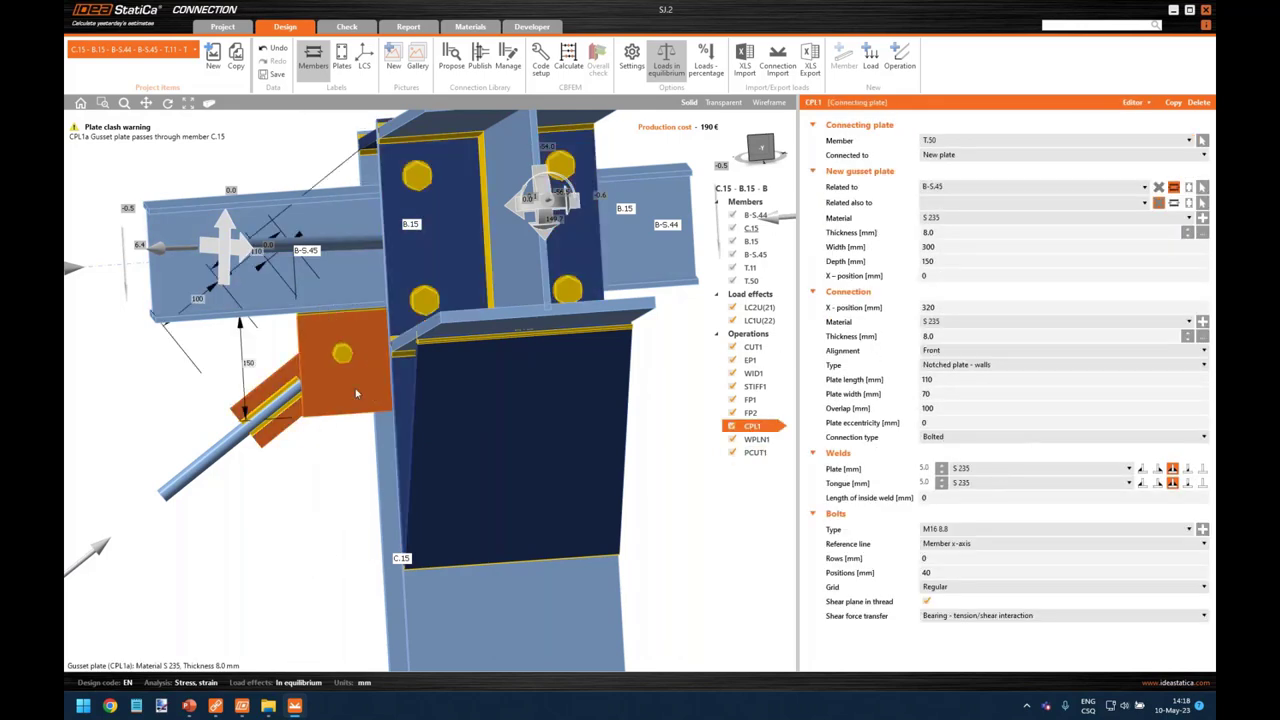
pyautogui.click(772, 453)
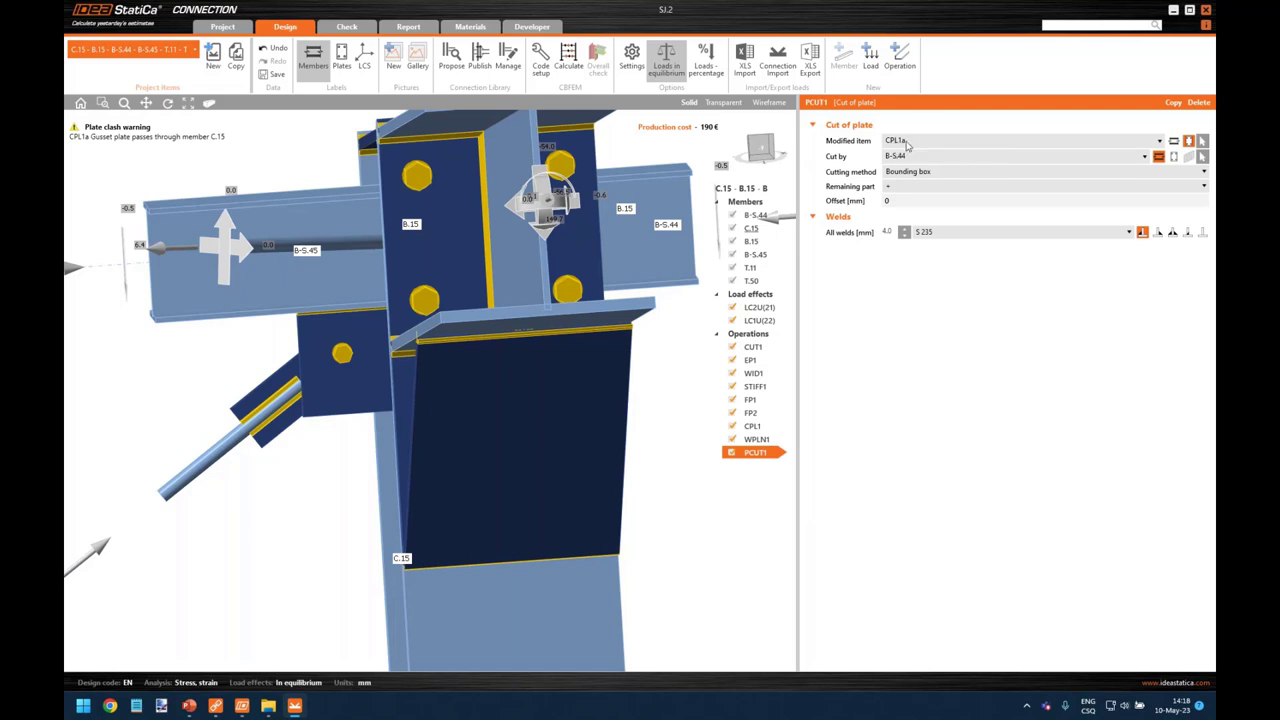
# Step: Switch PCUT1's Cut by to work plane WPLN1, keeping the 0 mm offset
pyautogui.click(1189, 158)
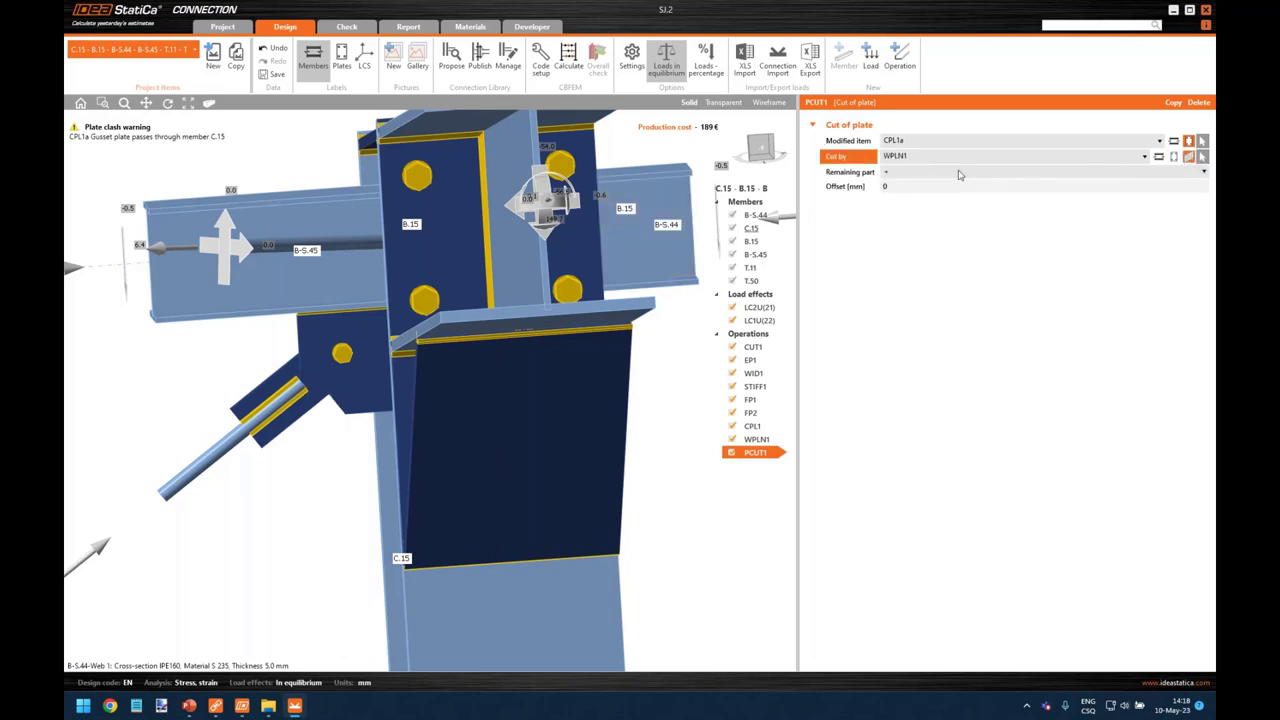
pyautogui.click(909, 158)
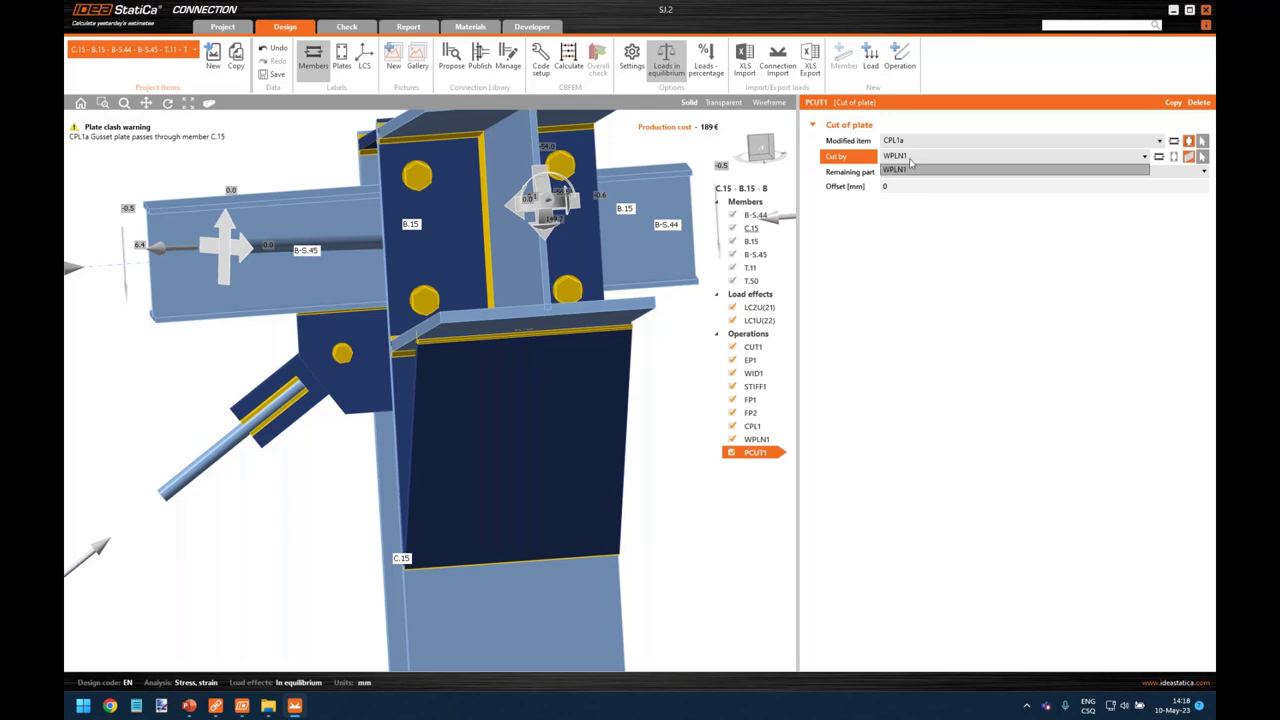
pyautogui.click(906, 162)
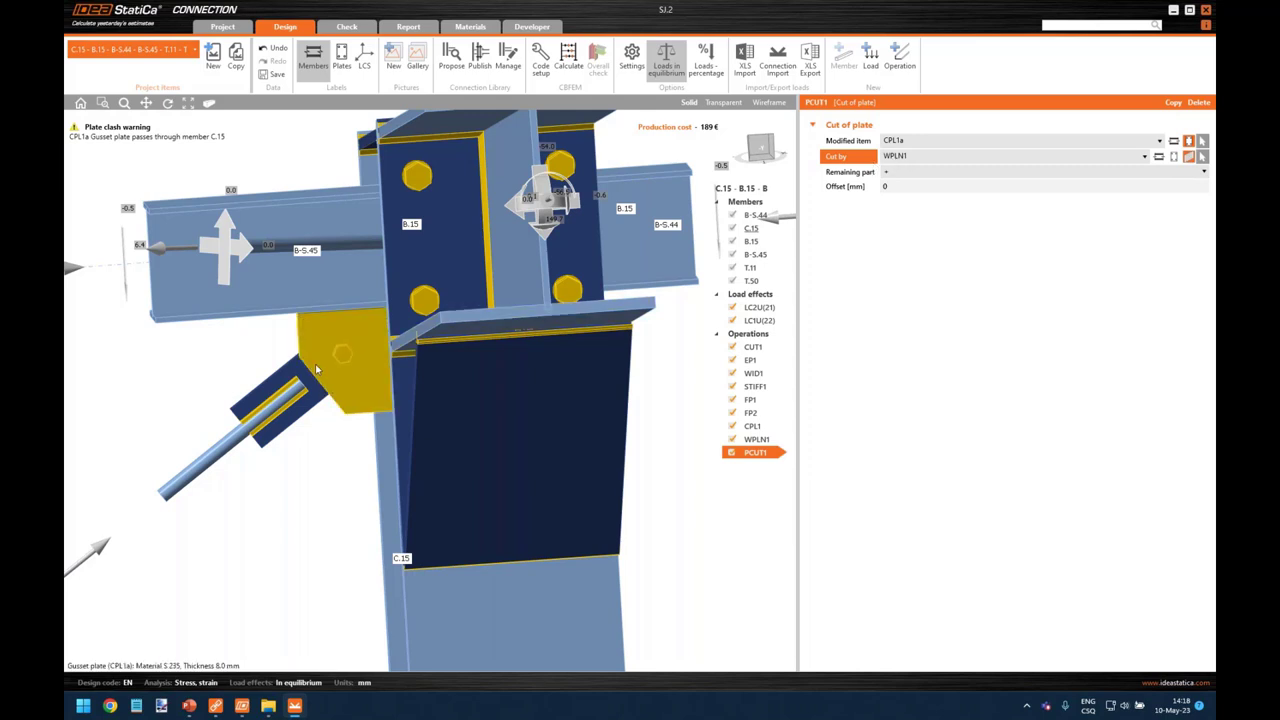
pyautogui.moveTo(315, 364); pyautogui.dragTo(380, 350, button='right')
pyautogui.moveTo(384, 376); pyautogui.dragTo(283, 410, button='middle')
# Step: Copy WPLN1 as WPLN2 on T.50 with X 0, Y 0, Z -50 mm and Rotation Y 90°
pyautogui.moveTo(348, 386); pyautogui.dragTo(546, 390, button='right')
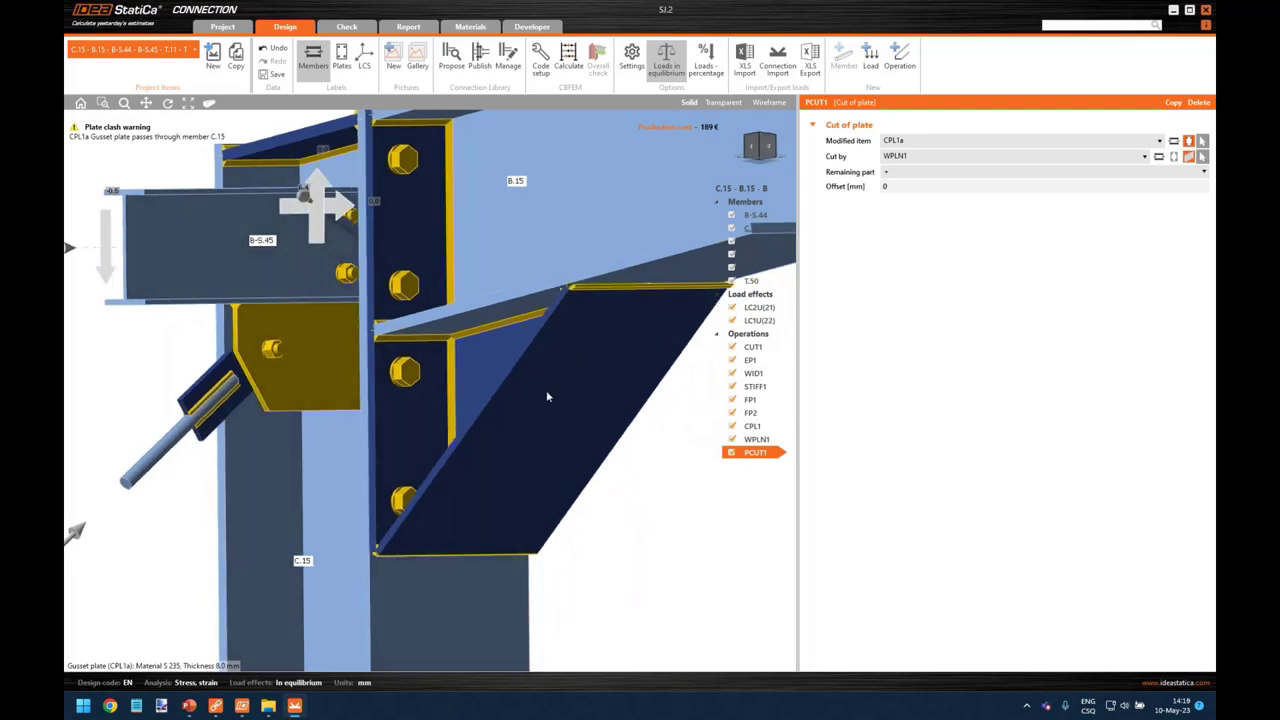
pyautogui.click(757, 439)
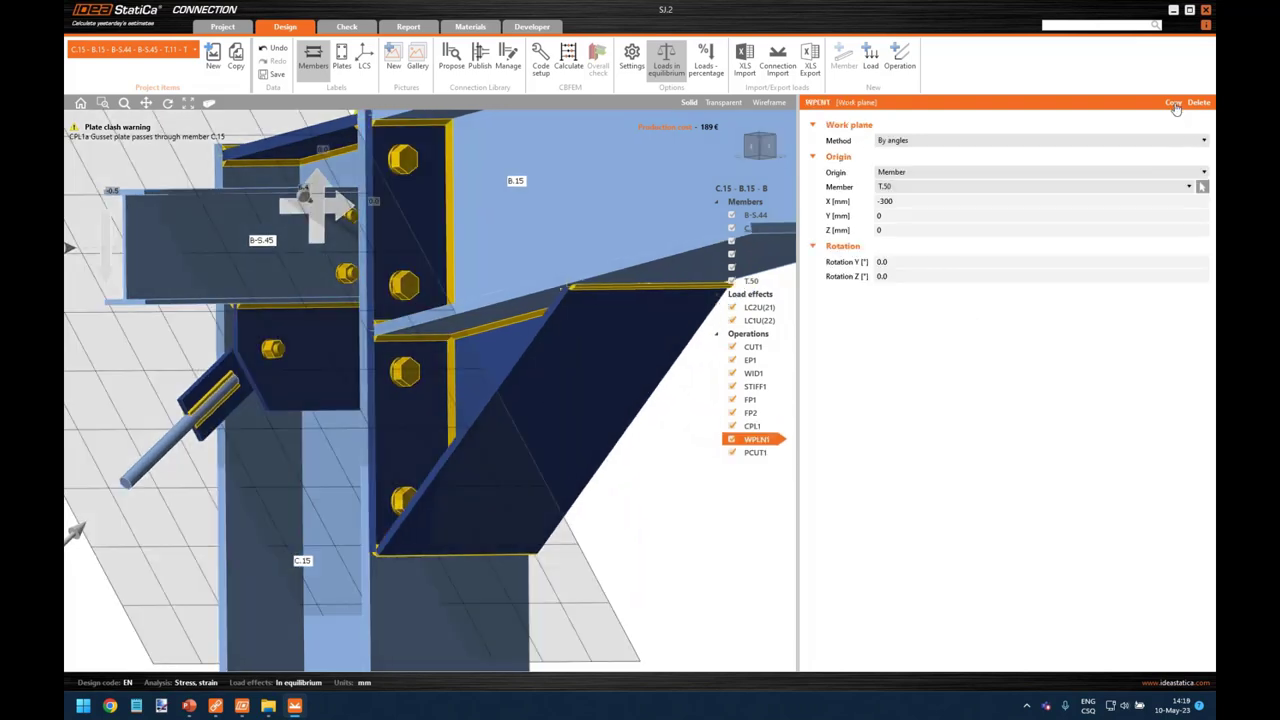
pyautogui.click(1174, 104)
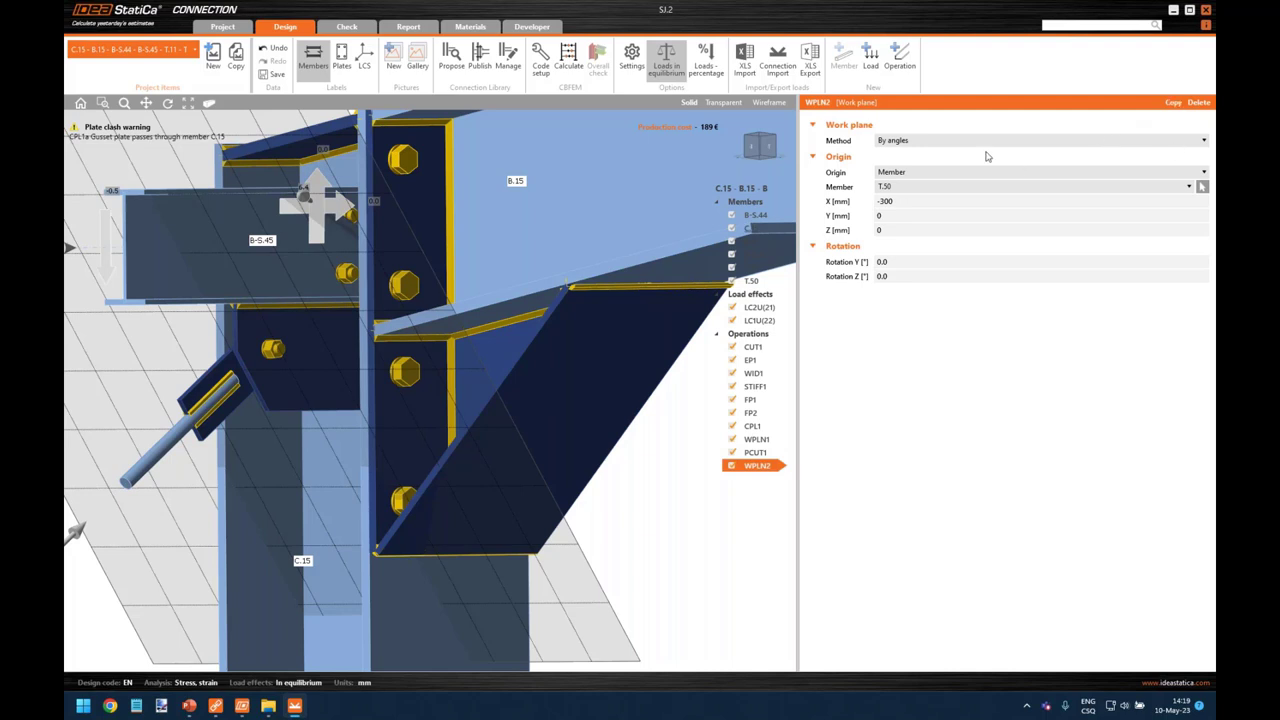
pyautogui.click(913, 201)
pyautogui.write('0')
pyautogui.press('Tab')
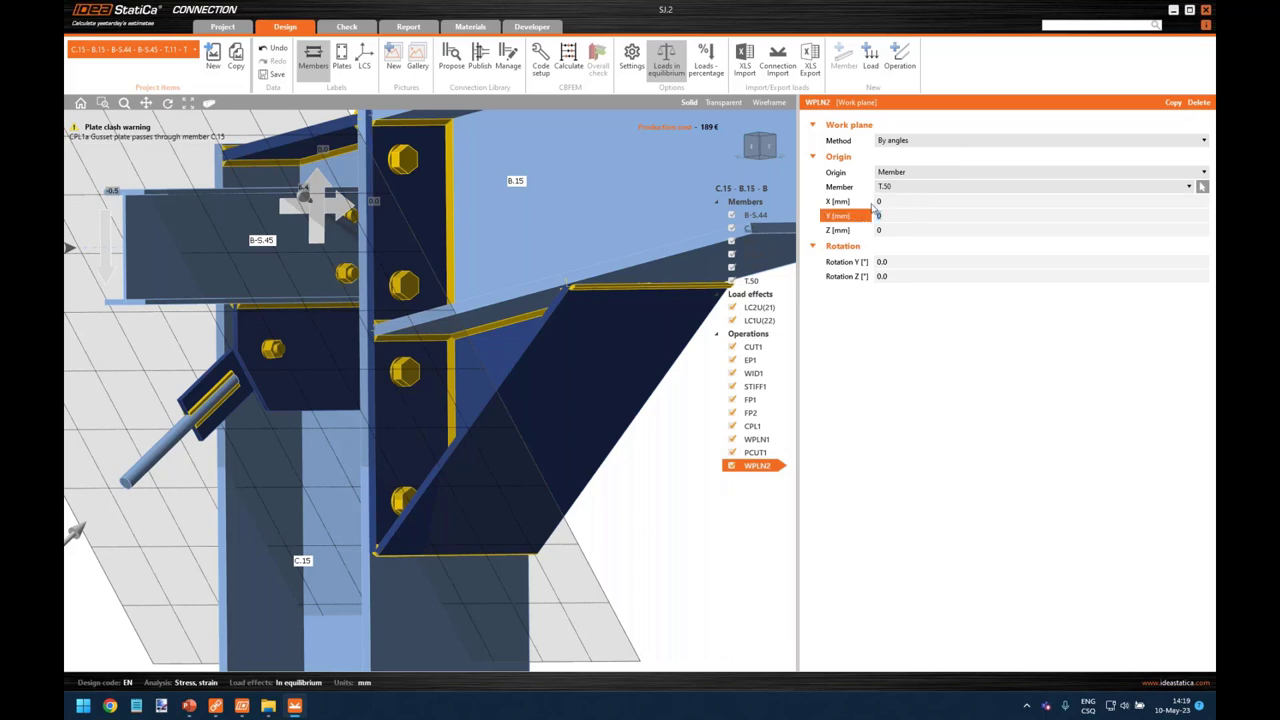
pyautogui.press('Tab')
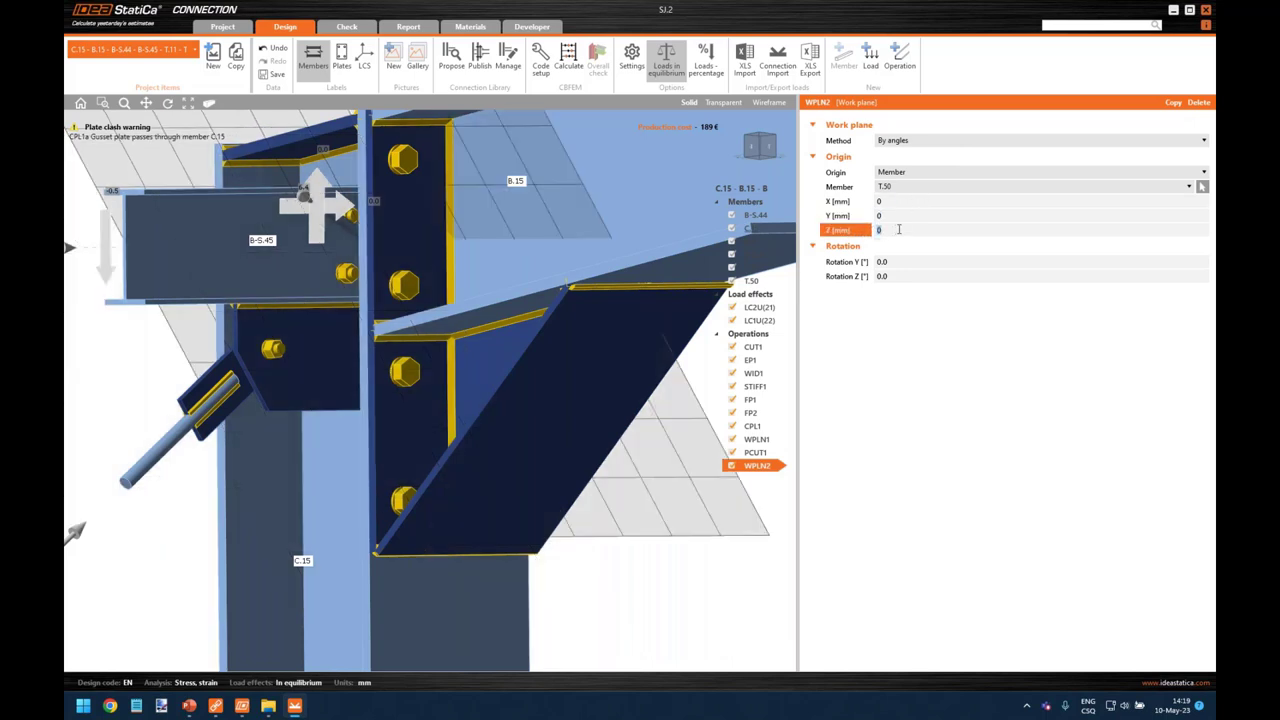
pyautogui.write('-50')
pyautogui.press('Tab')
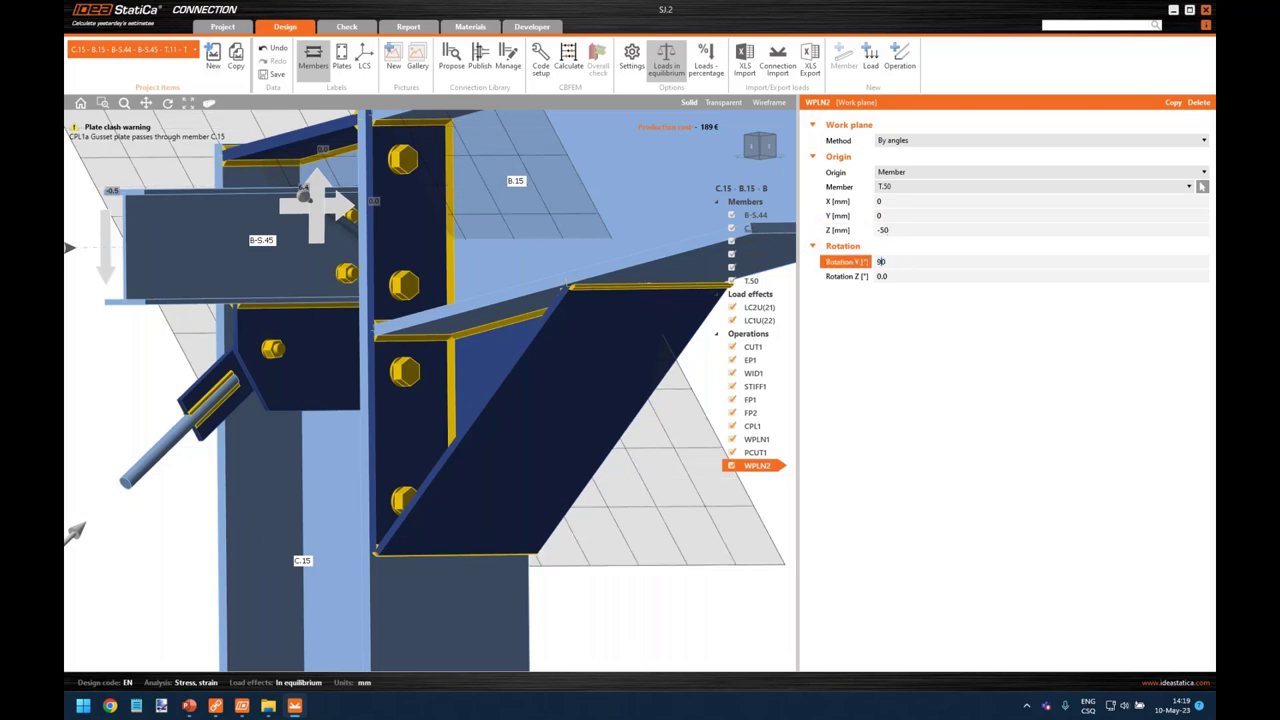
pyautogui.press('Return')
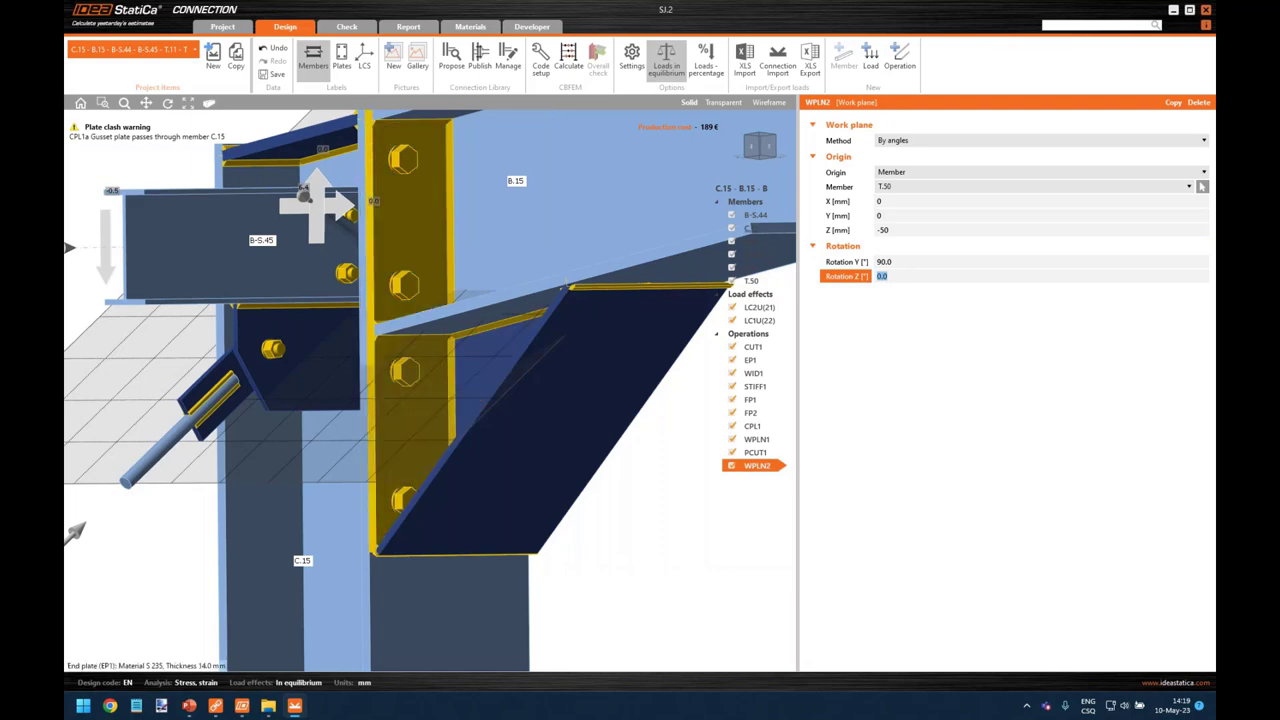
pyautogui.moveTo(425, 380)
pyautogui.mouseDown(button='right')
pyautogui.moveTo(355, 386)
pyautogui.moveTo(418, 378)
pyautogui.mouseUp(button='right')
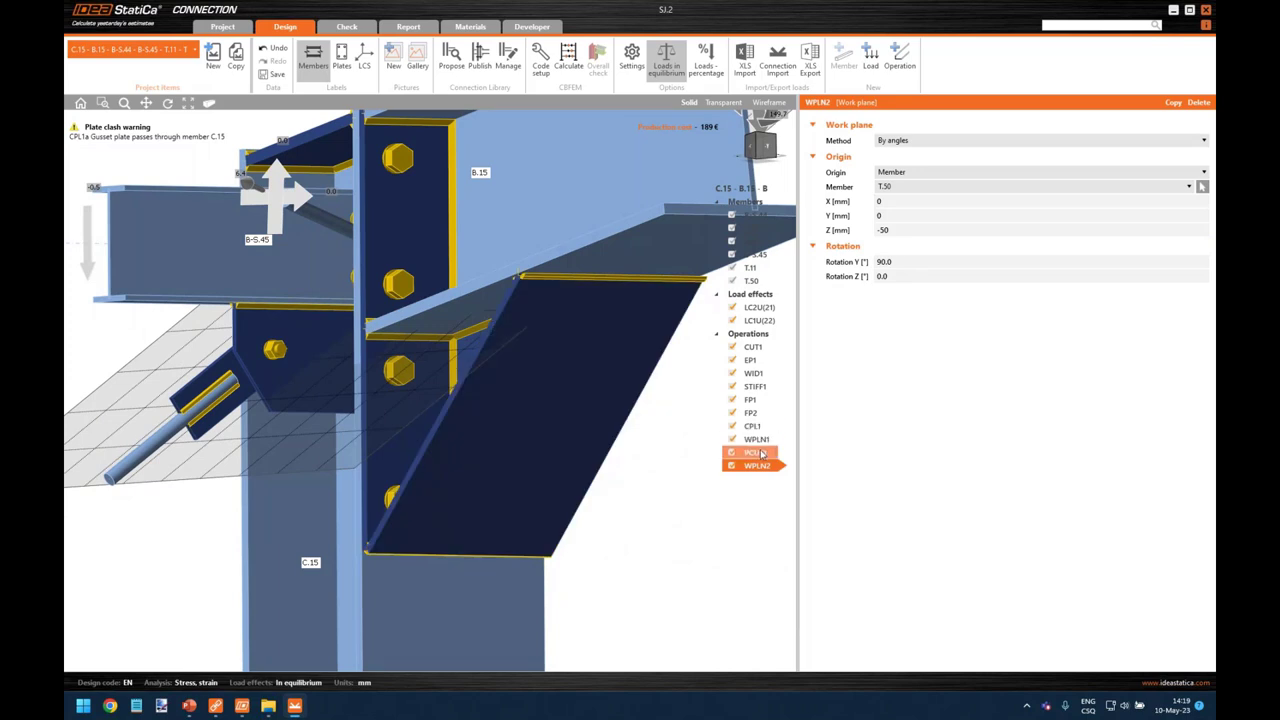
# Step: Copy PCUT1 as PCUT2 cutting CPL1a by WPLN2, with Remaining part set to '-'
pyautogui.click(762, 454)
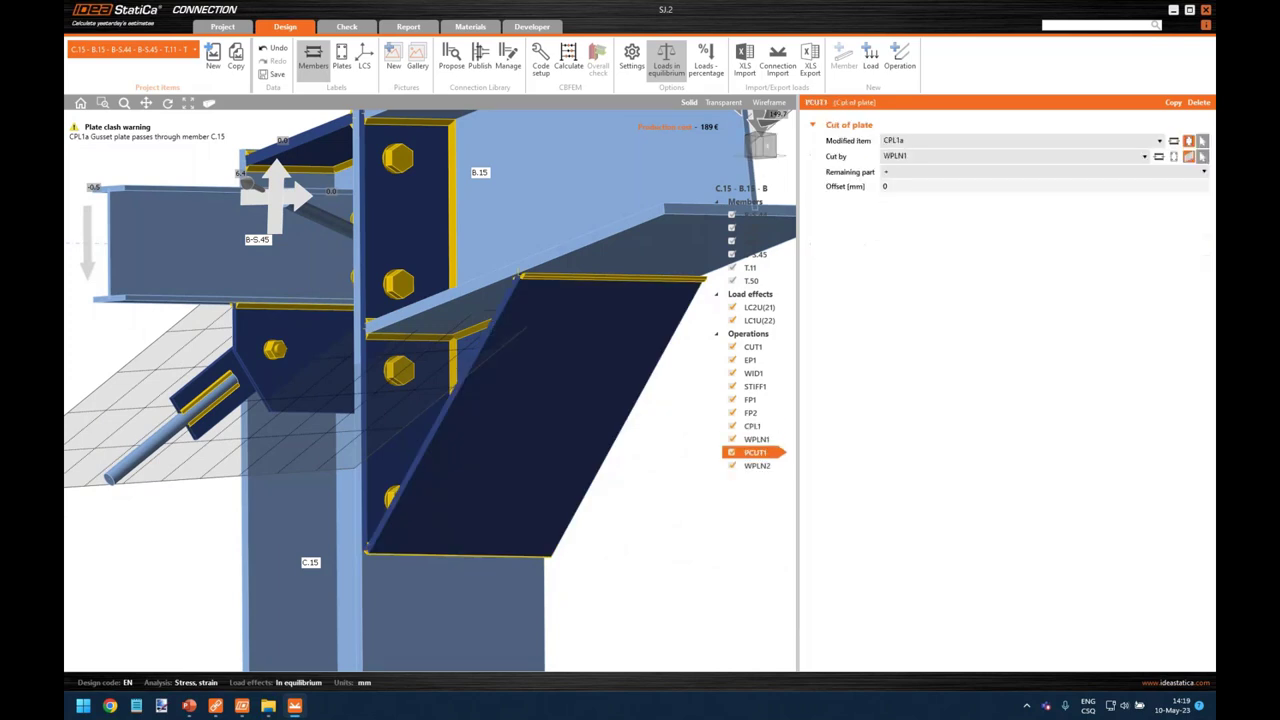
pyautogui.click(1173, 103)
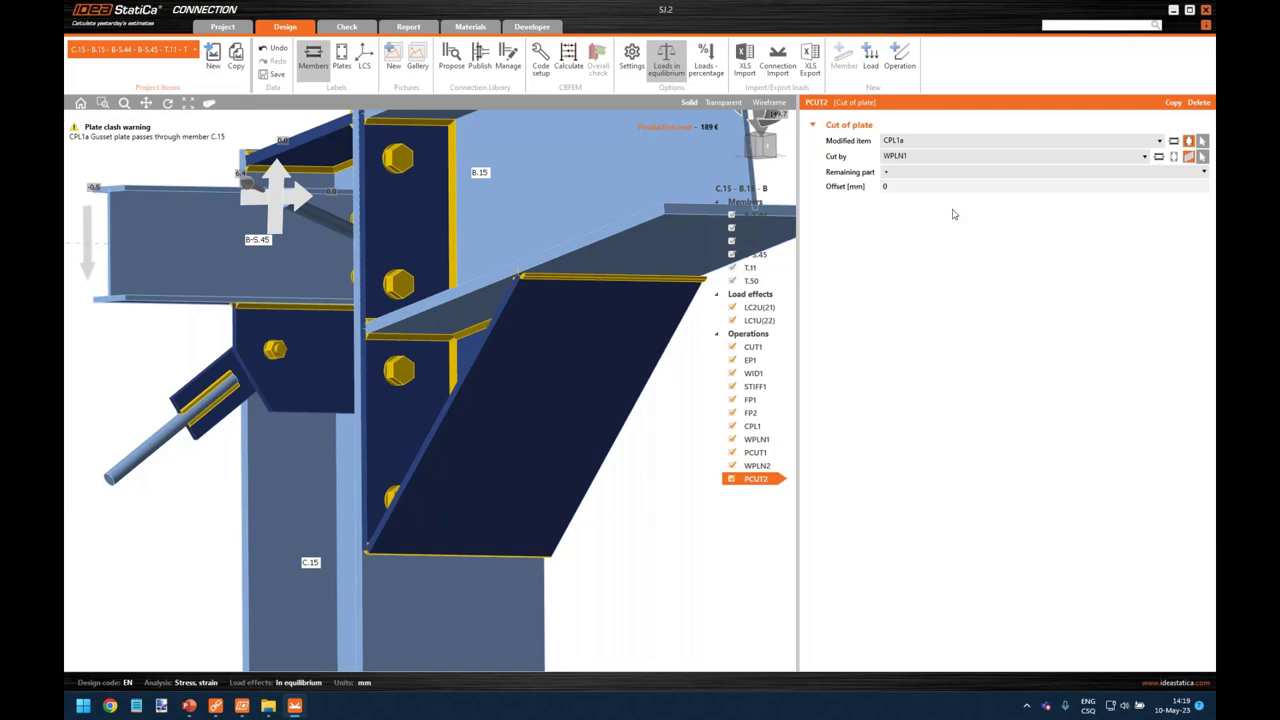
pyautogui.click(986, 157)
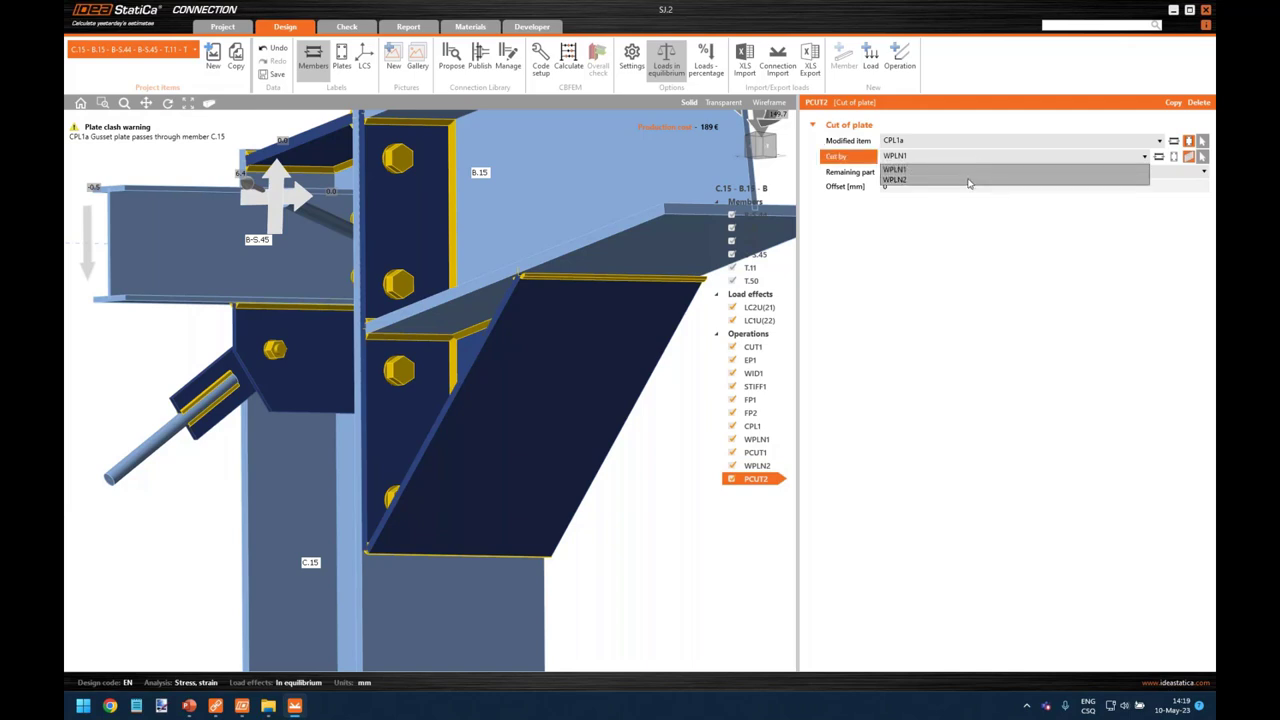
pyautogui.click(966, 180)
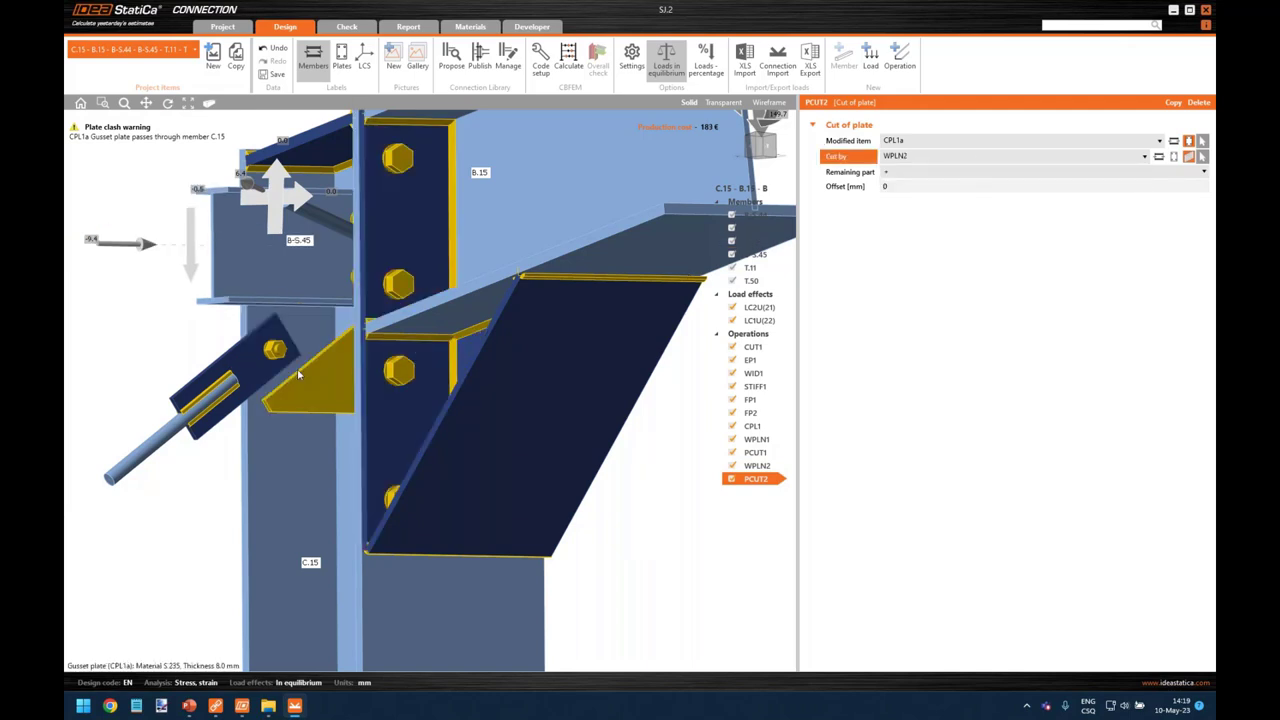
pyautogui.click(902, 174)
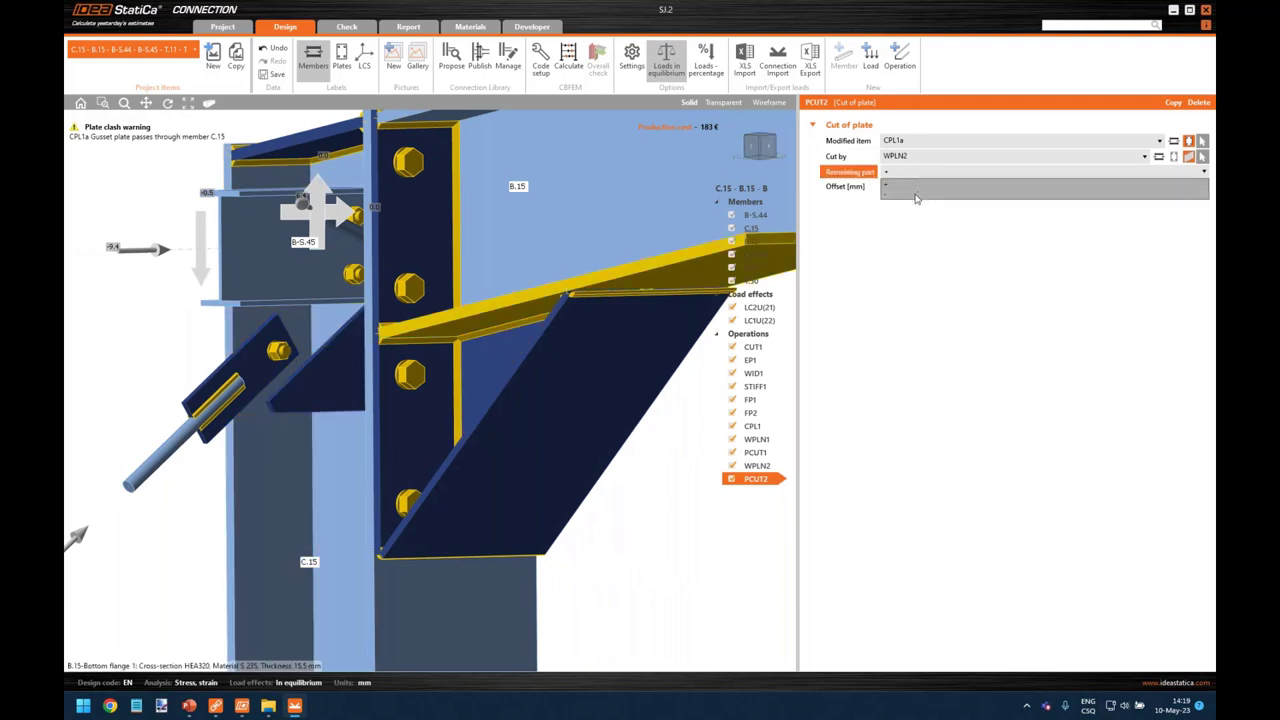
pyautogui.click(915, 195)
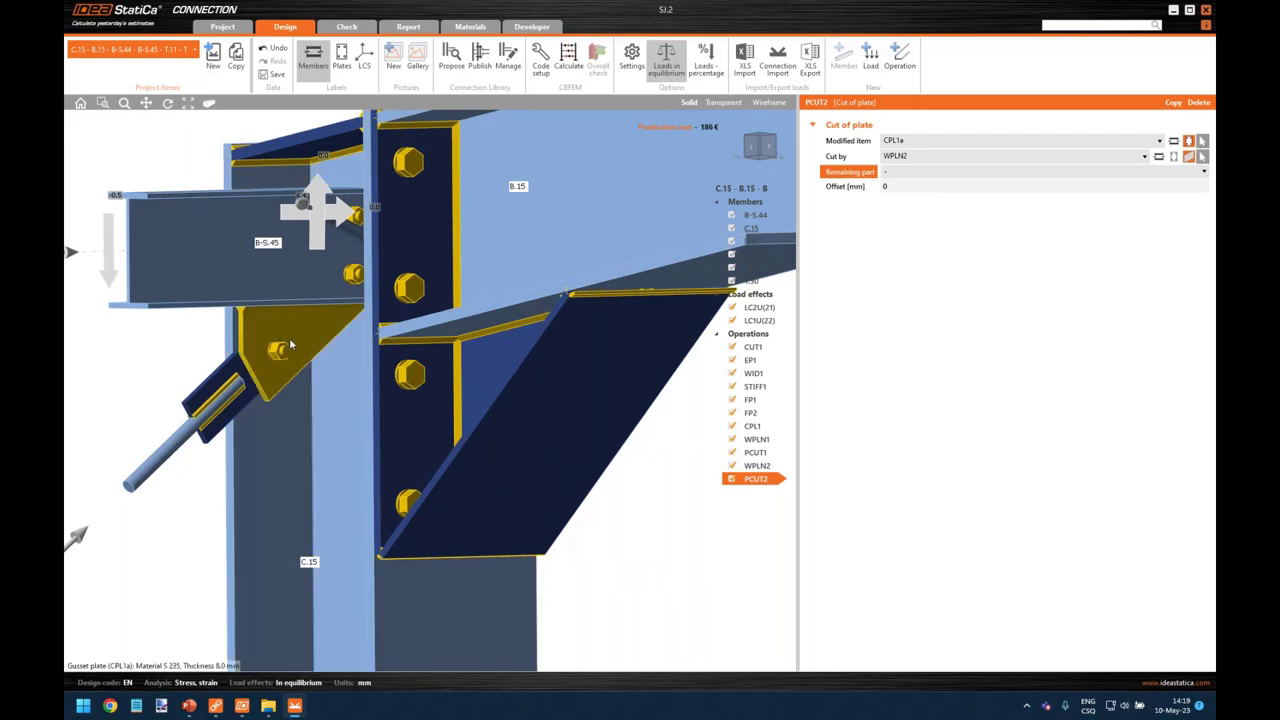
pyautogui.moveTo(282, 342)
pyautogui.mouseDown(button='right')
pyautogui.moveTo(385, 332)
pyautogui.moveTo(280, 336)
pyautogui.mouseUp(button='right')
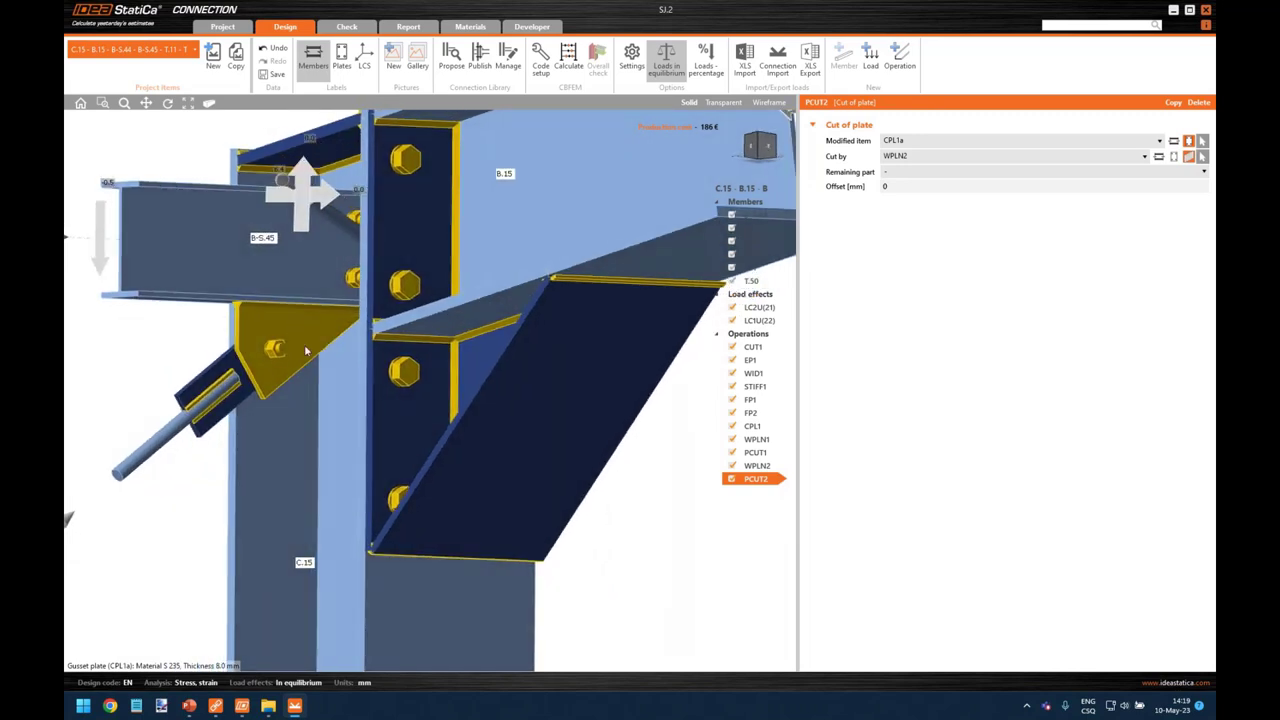
pyautogui.moveTo(307, 350); pyautogui.dragTo(207, 277, button='right')
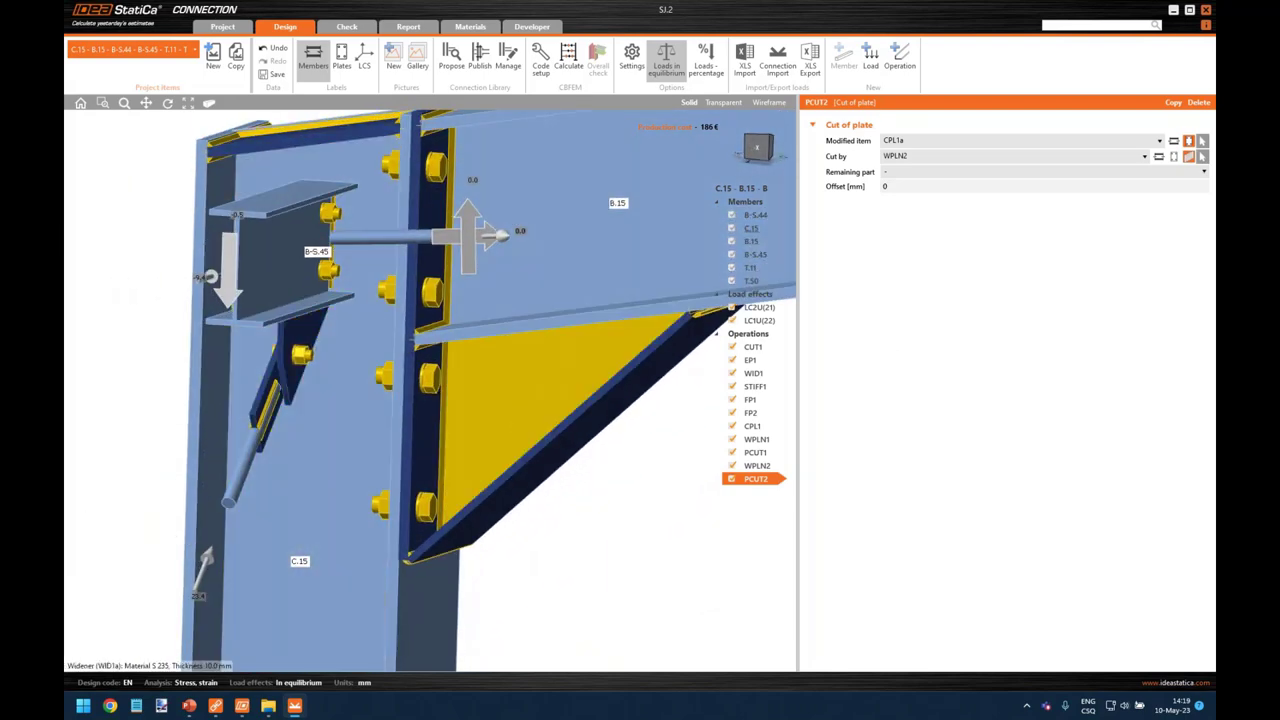
# Step: Copy gusset plate CPL1 as CPL2 and assign it to diagonal member T.11
pyautogui.click(303, 350)
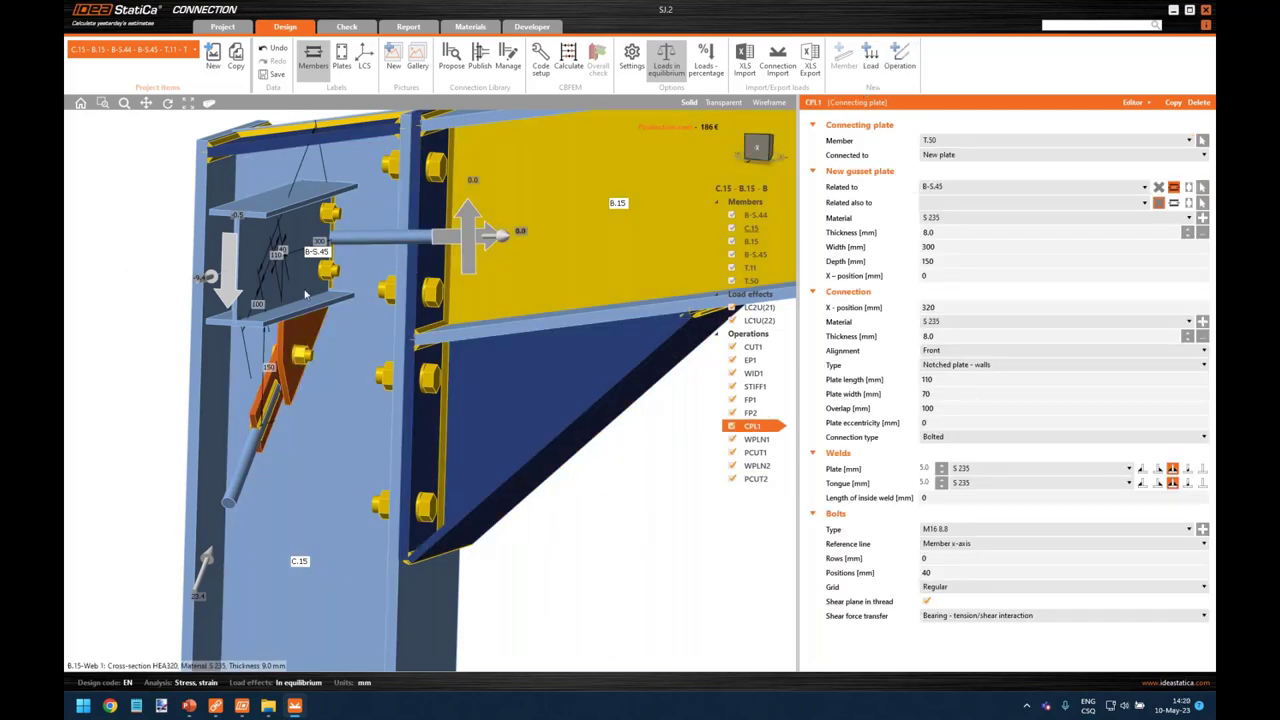
pyautogui.click(1174, 104)
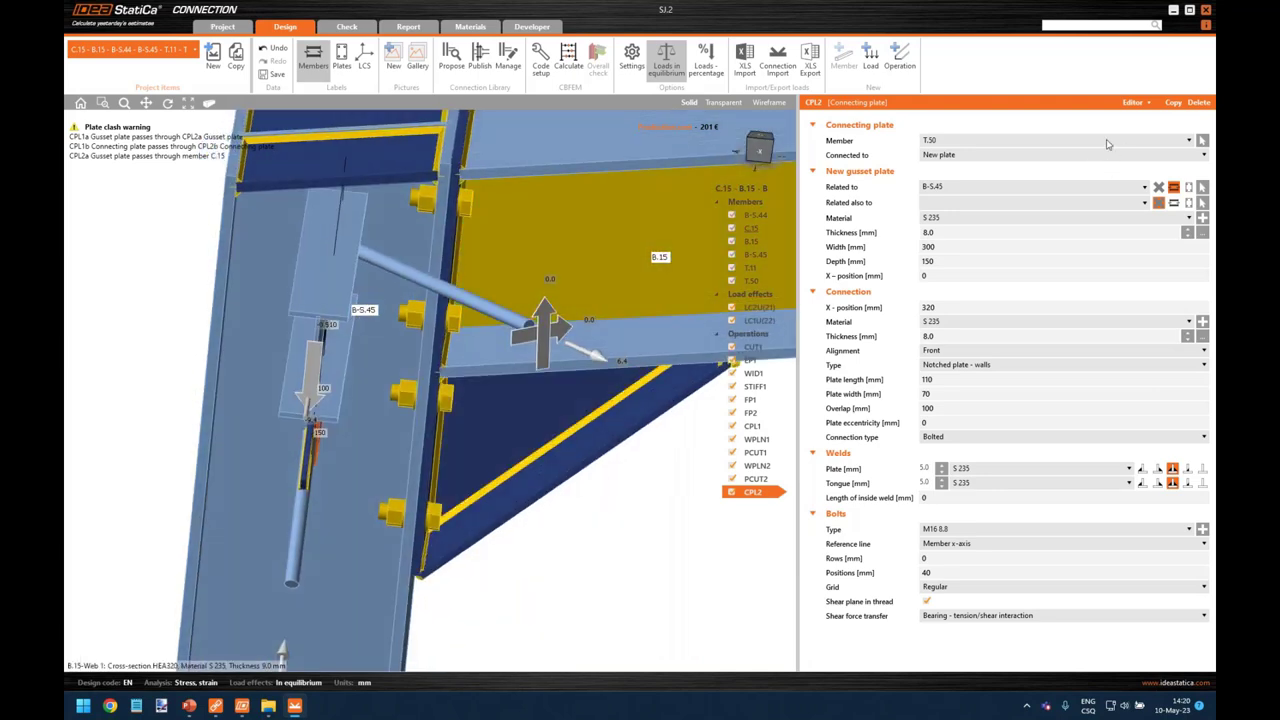
pyautogui.moveTo(560, 452); pyautogui.dragTo(490, 520, button='right')
pyautogui.click(1201, 142)
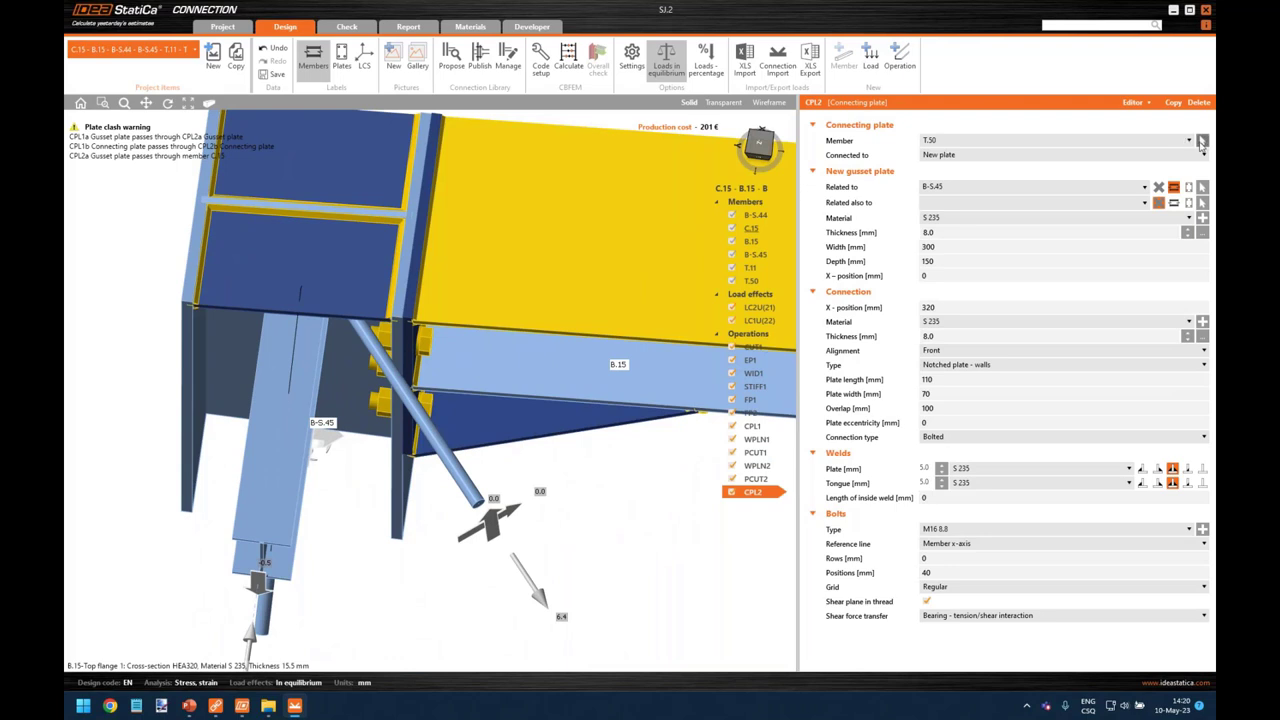
pyautogui.click(470, 500)
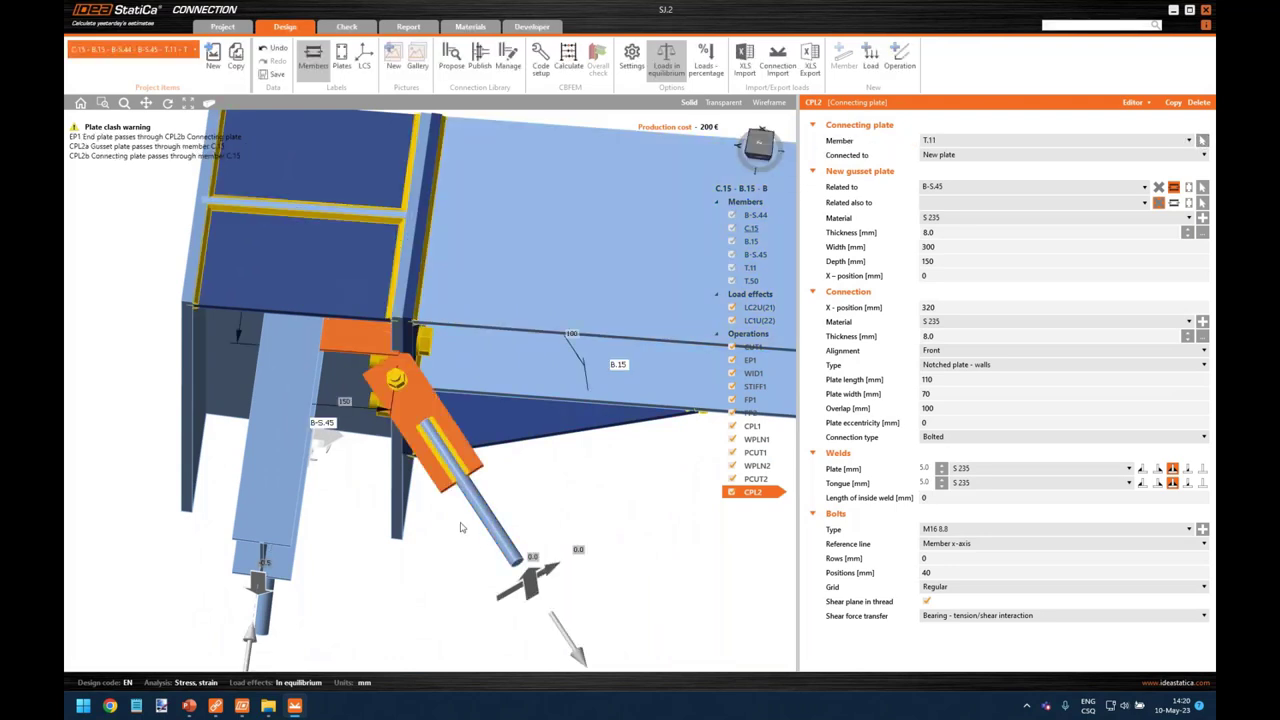
# Step: Set CPL2's gusset depth to 120 mm and X-position to 120 mm
pyautogui.moveTo(492, 543); pyautogui.dragTo(406, 358, button='right')
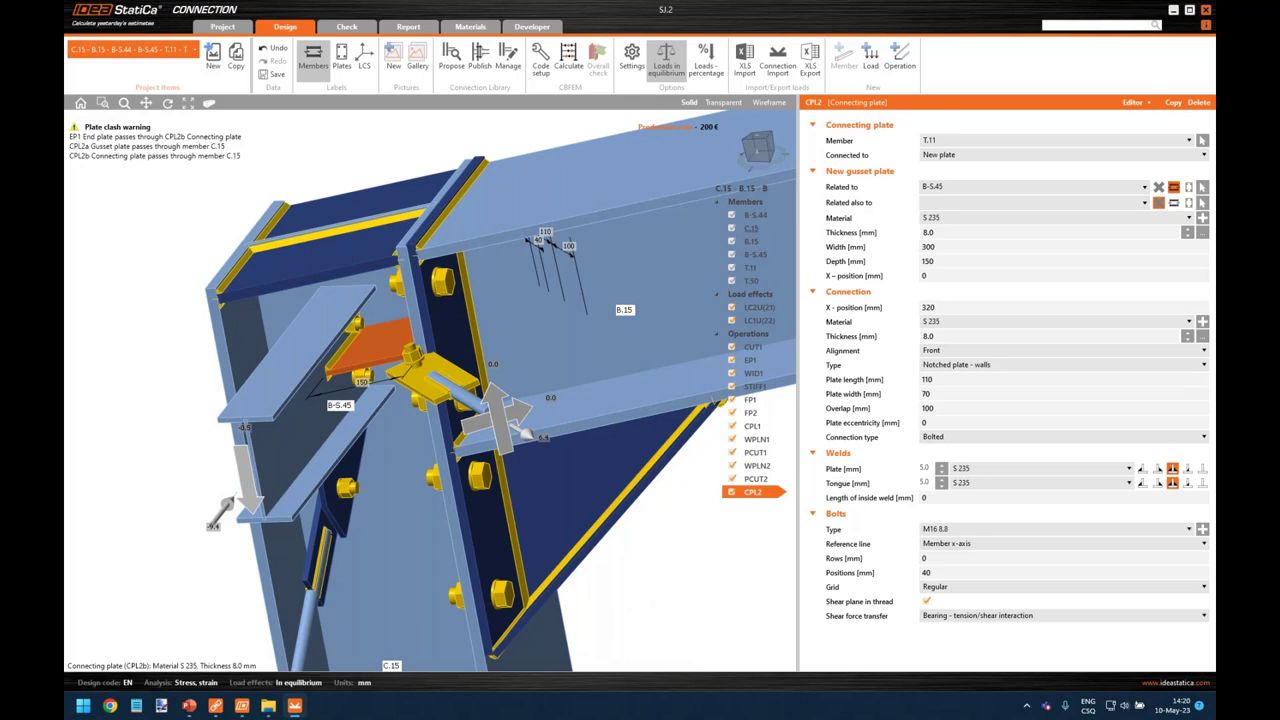
pyautogui.click(957, 261)
pyautogui.write('120')
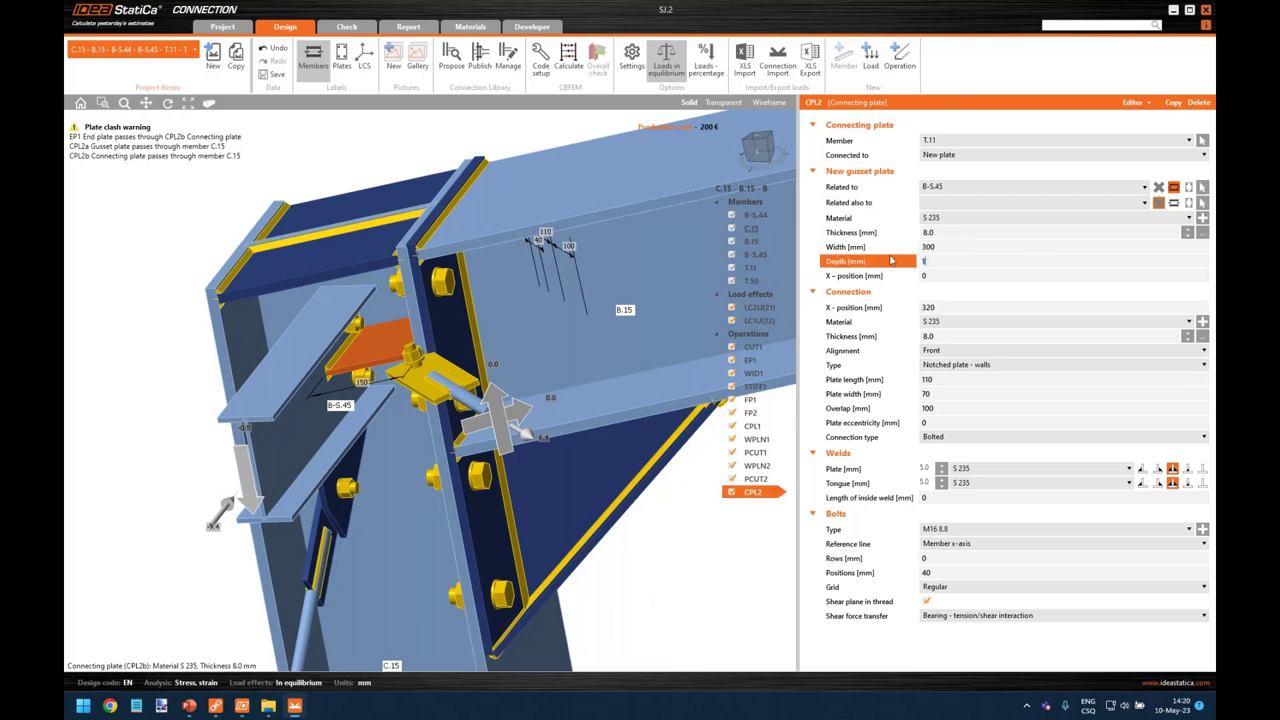
pyautogui.press('Tab')
pyautogui.moveTo(470, 345); pyautogui.dragTo(395, 340, button='right')
pyautogui.scroll(5, 395, 340)
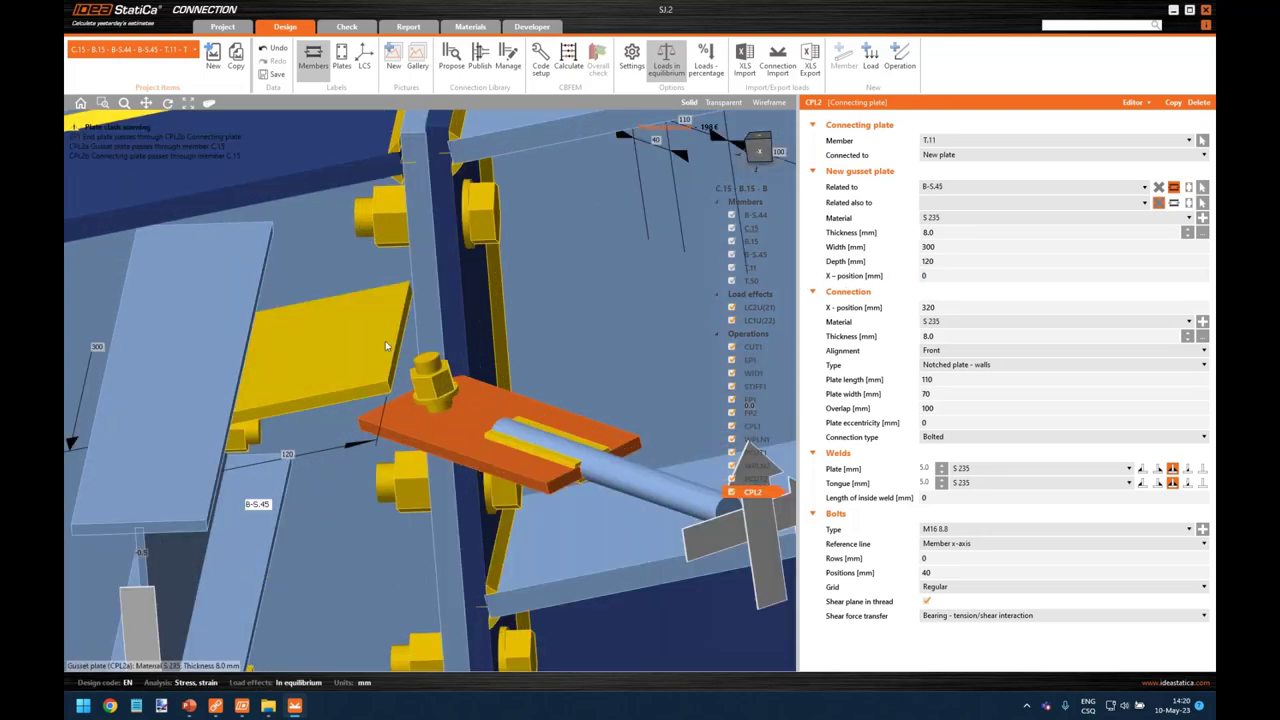
pyautogui.moveTo(377, 377); pyautogui.dragTo(330, 376, button='right')
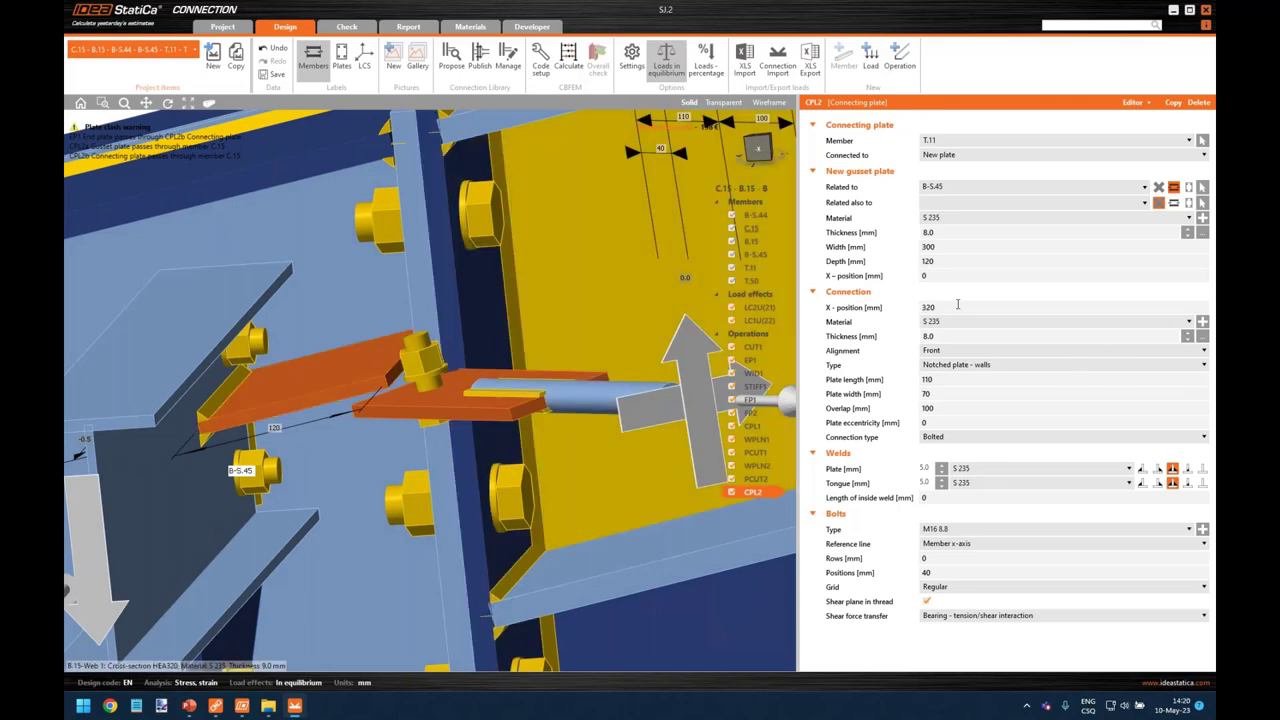
pyautogui.click(878, 308)
pyautogui.write('120')
pyautogui.press('Return')
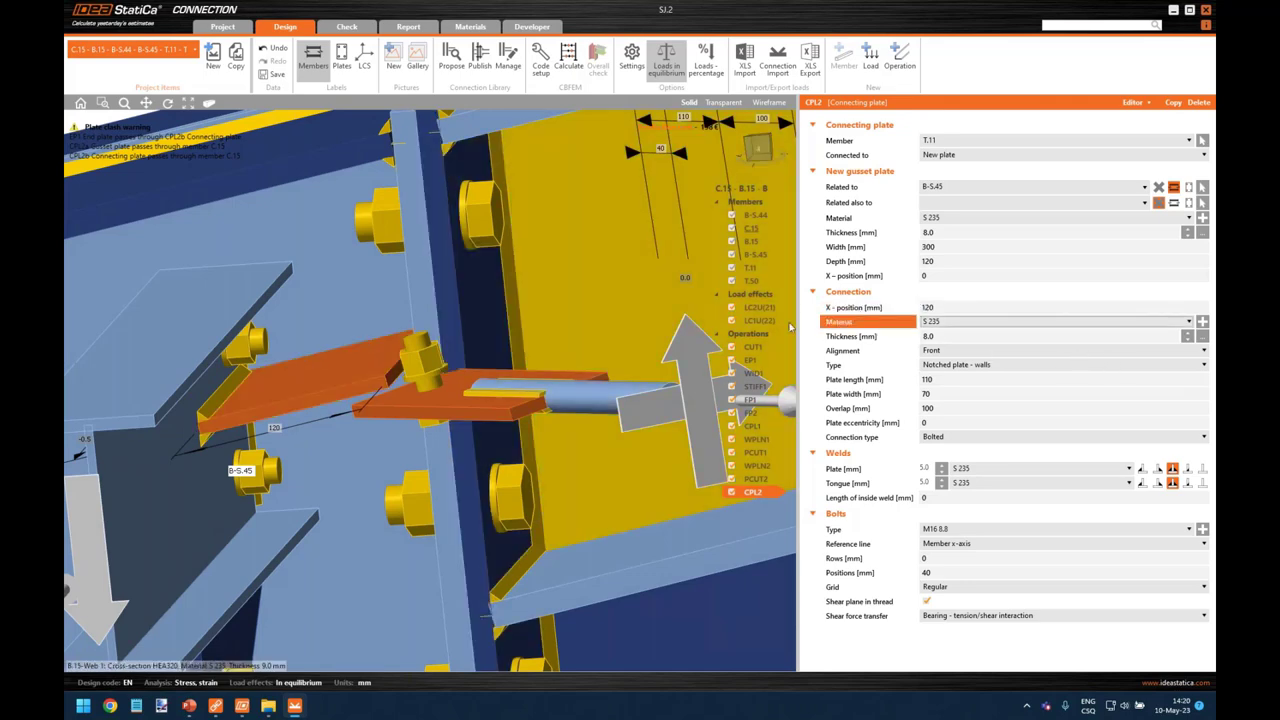
# Step: Set CPL2's plate length to 60 mm and overlap to 50 mm
pyautogui.moveTo(385, 405); pyautogui.dragTo(344, 370, button='right')
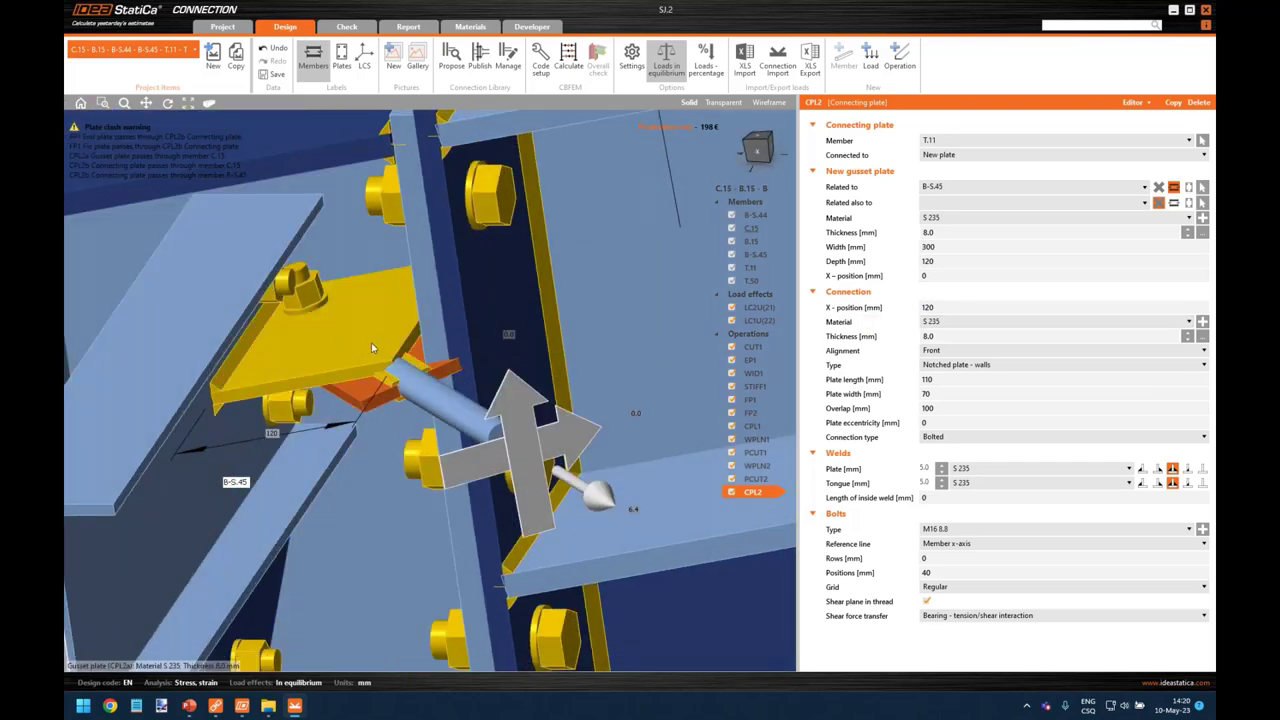
pyautogui.click(922, 379)
pyautogui.write('60')
pyautogui.press('Tab')
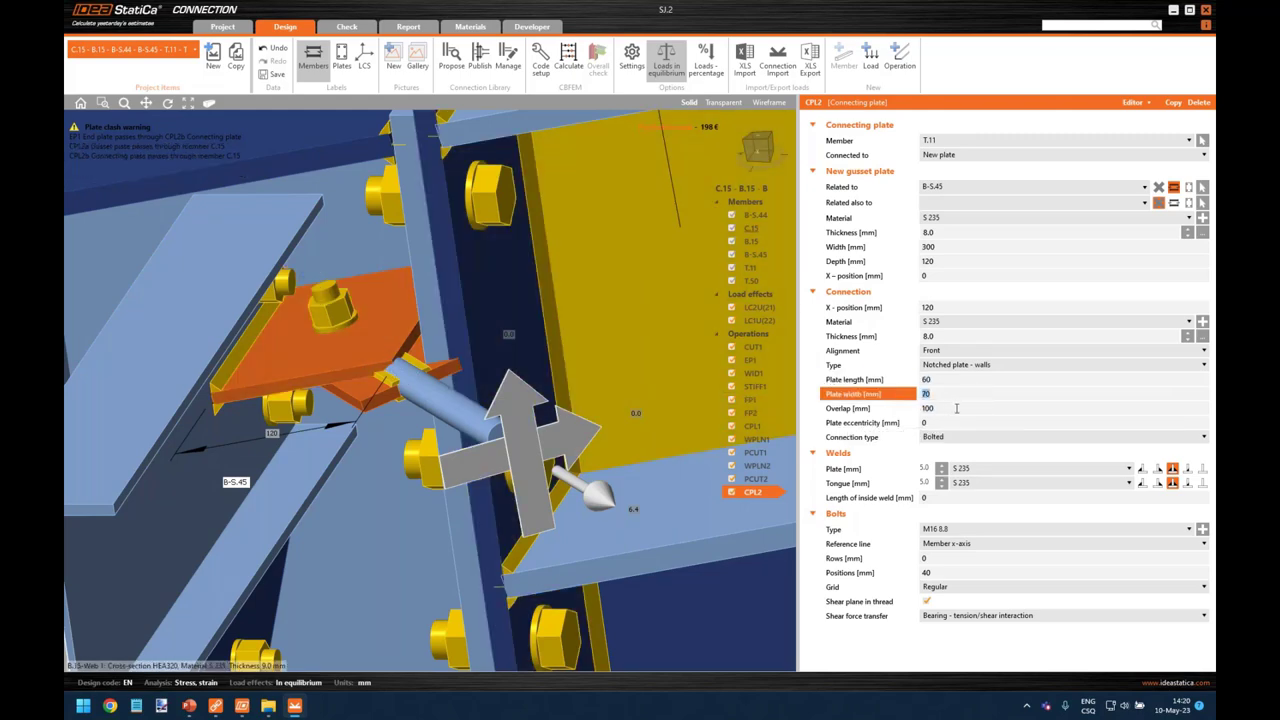
pyautogui.click(956, 408)
pyautogui.write('50')
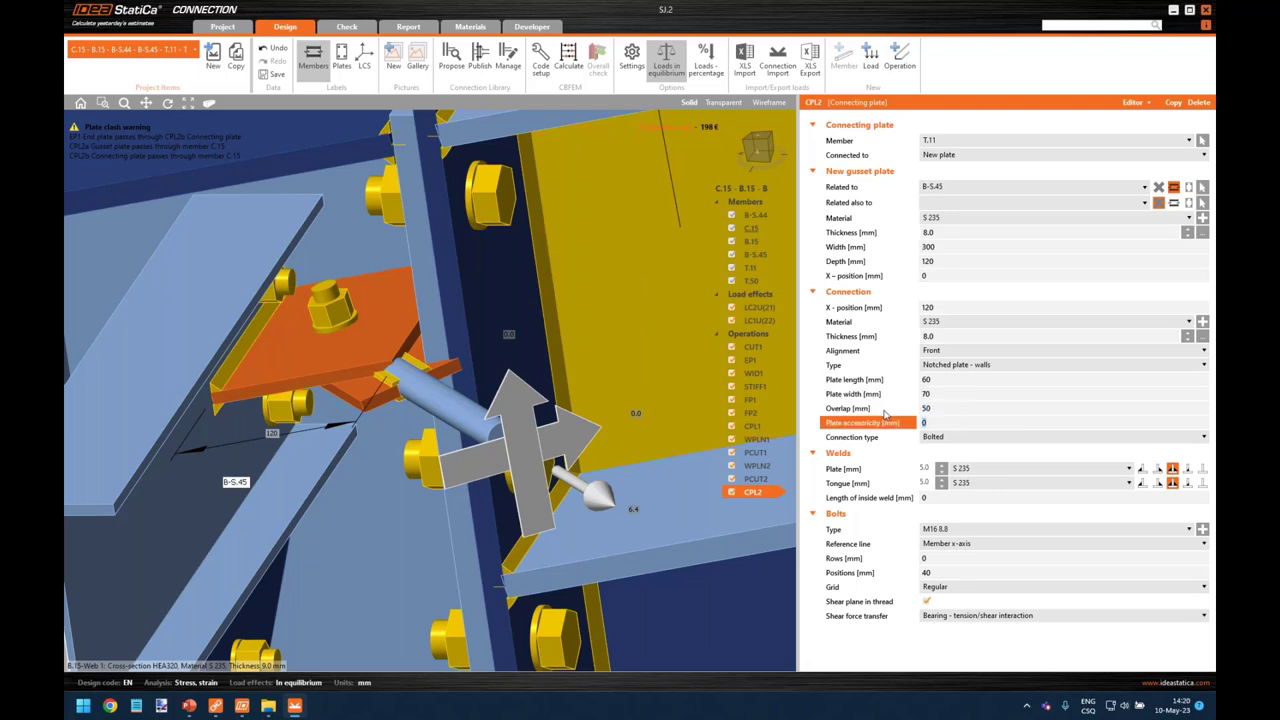
pyautogui.press('Tab')
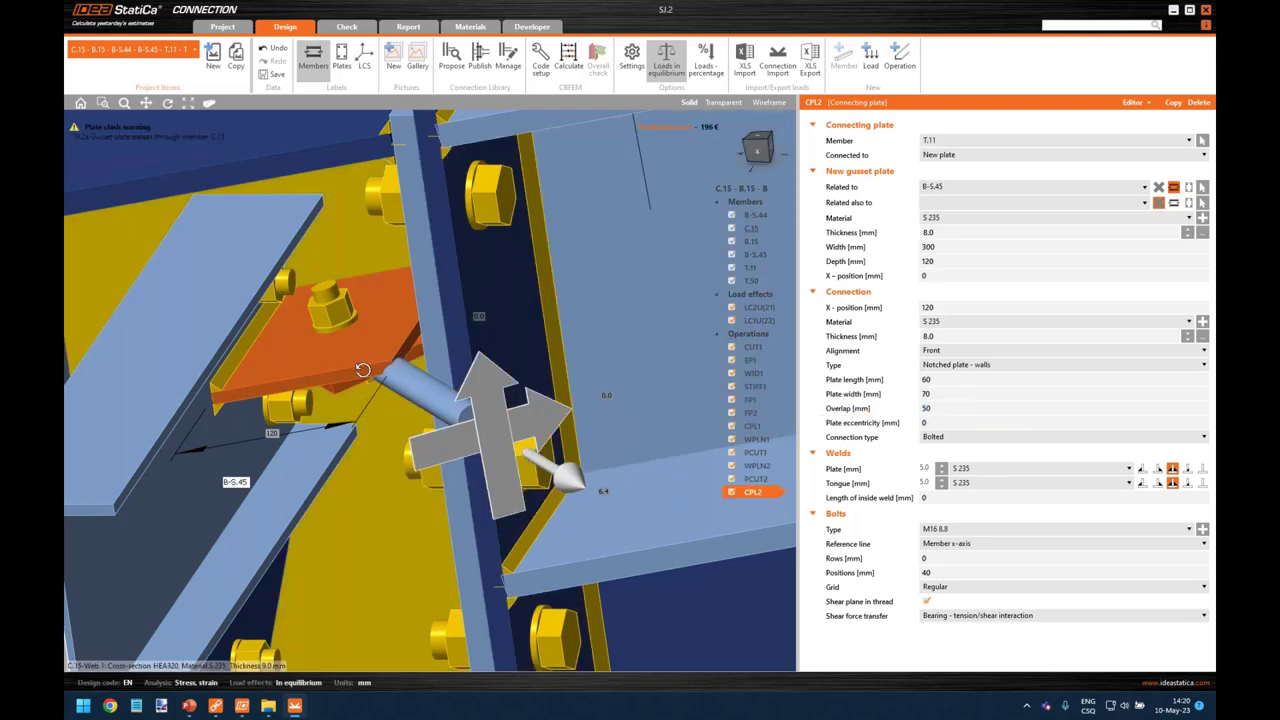
pyautogui.moveTo(470, 330); pyautogui.dragTo(392, 338, button='right')
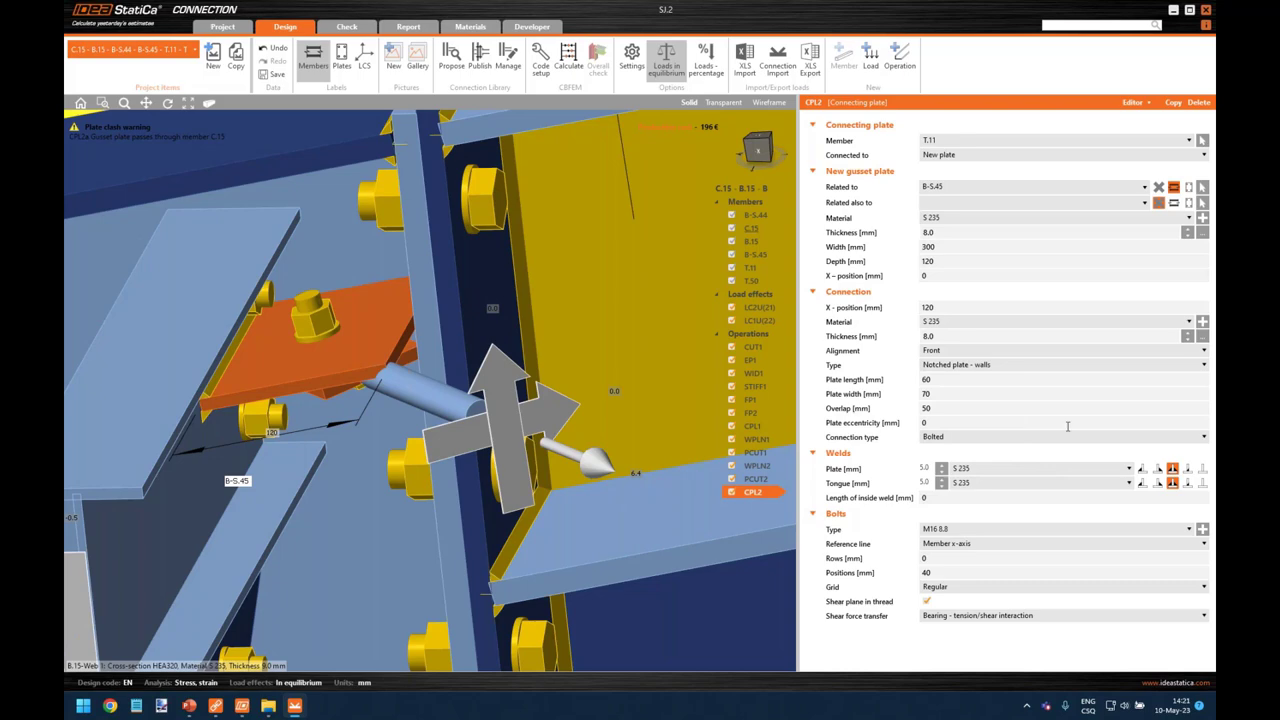
pyautogui.moveTo(385, 413); pyautogui.dragTo(372, 342, button='right')
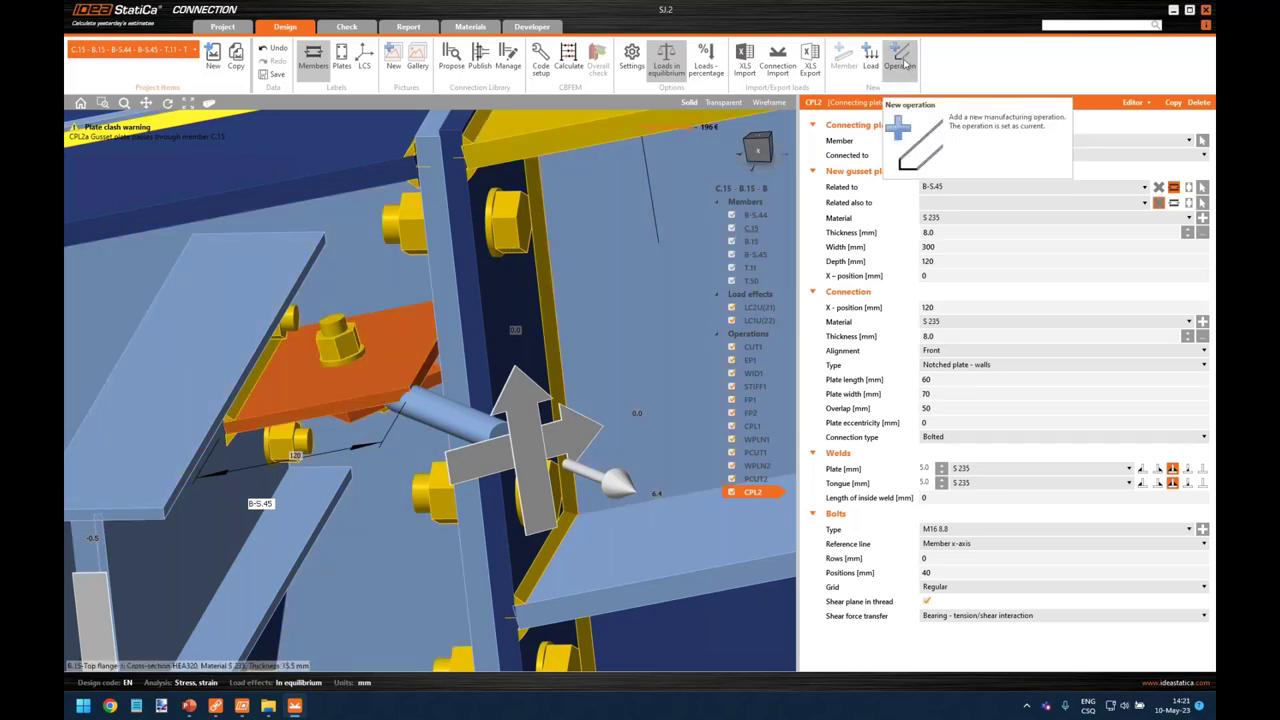
# Step: Add plate cut PCUT3 trimming CPL2a by column C.15 with the Surface cutting method
pyautogui.click(901, 62)
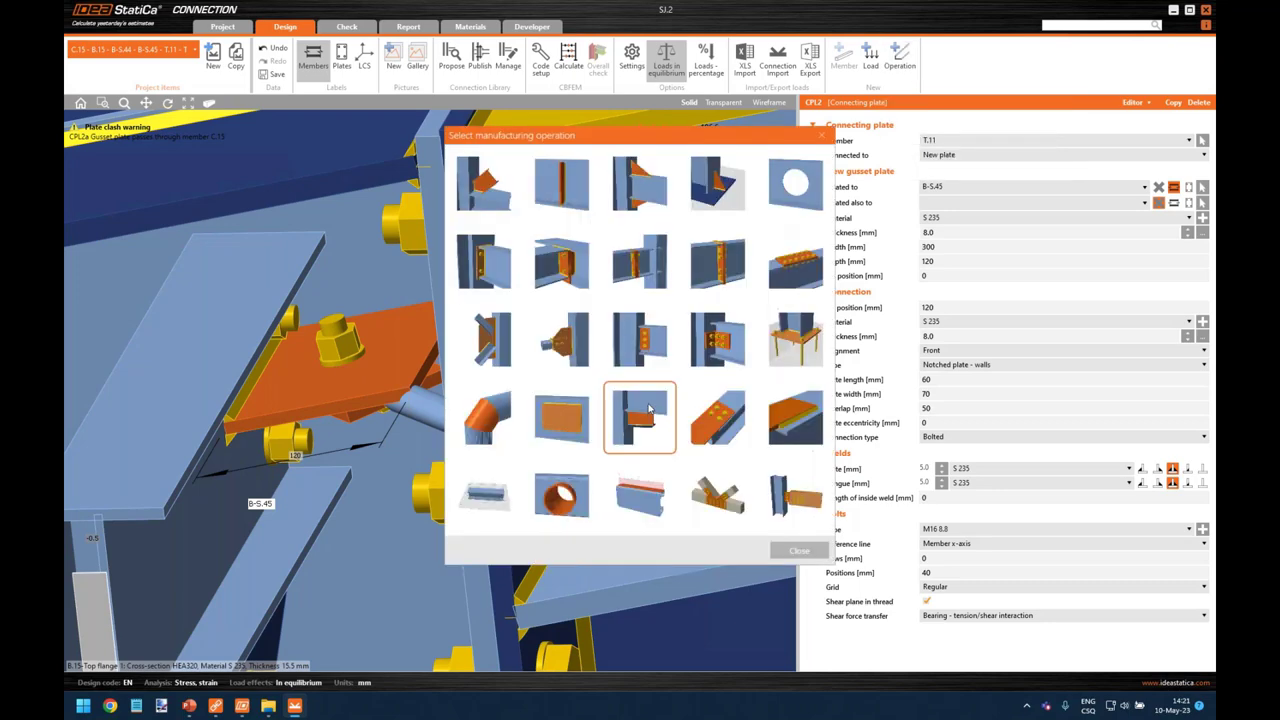
pyautogui.click(648, 410)
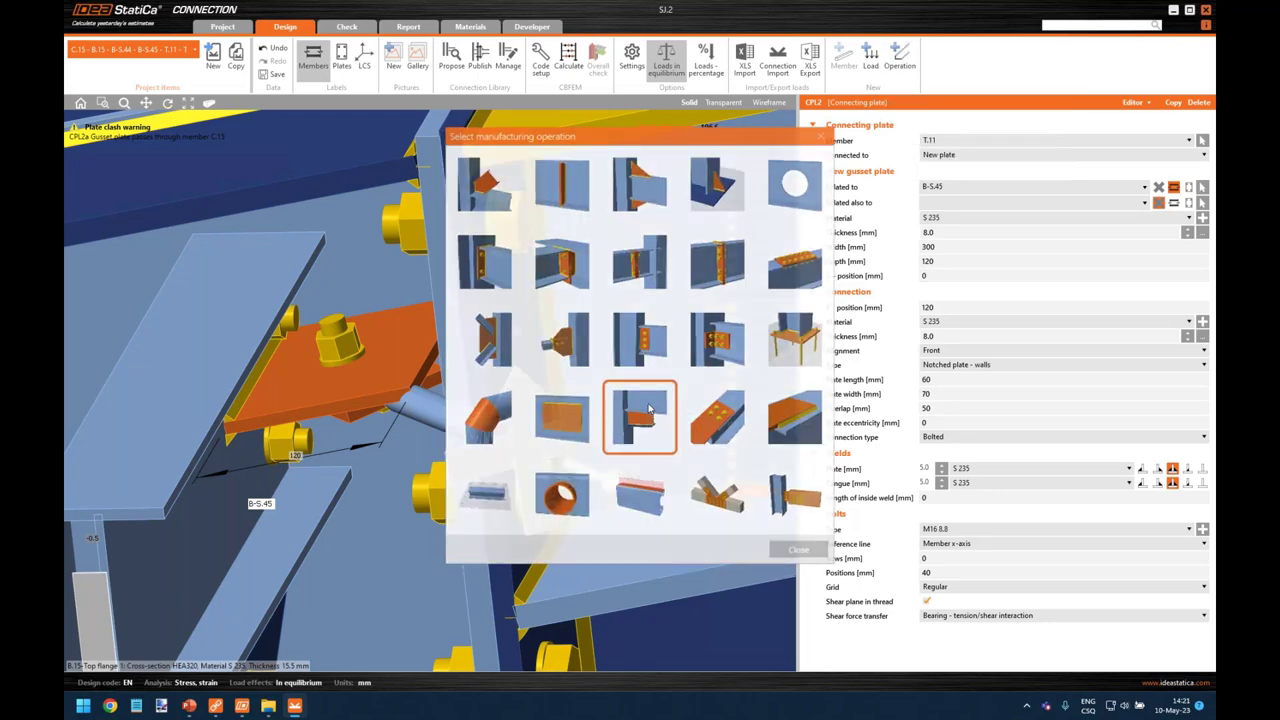
pyautogui.click(1202, 140)
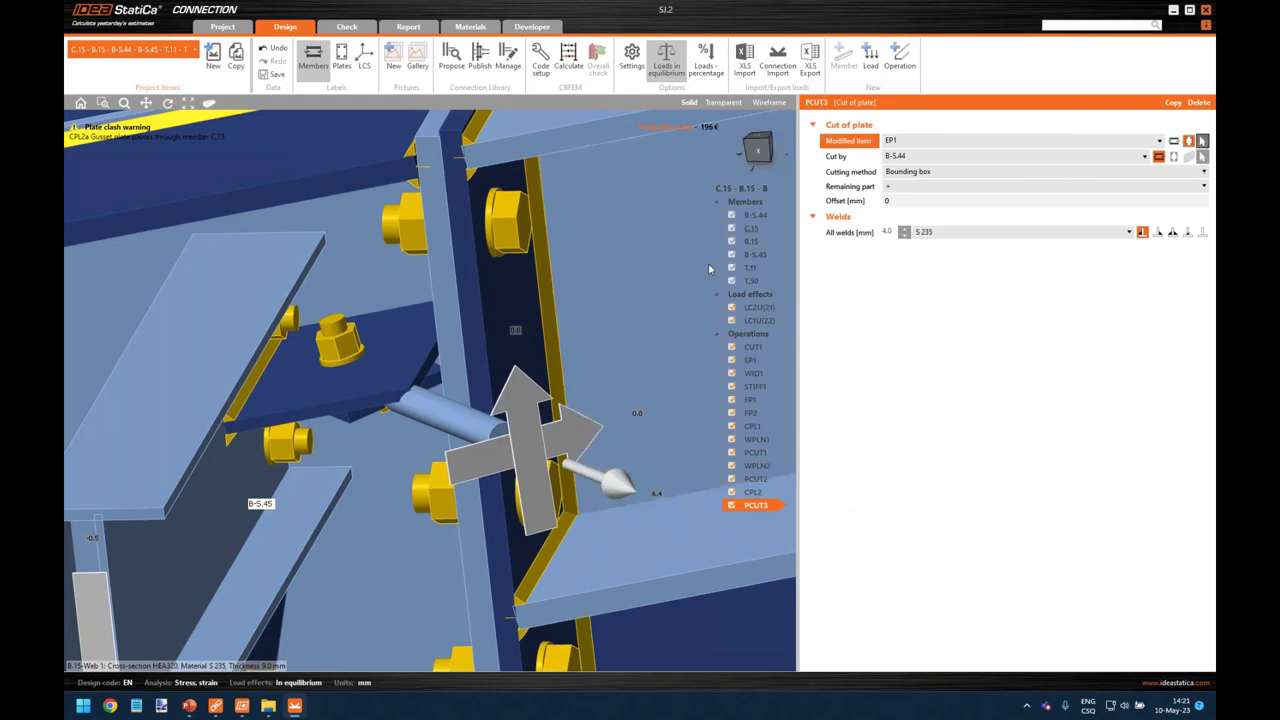
pyautogui.click(1202, 156)
pyautogui.click(378, 269)
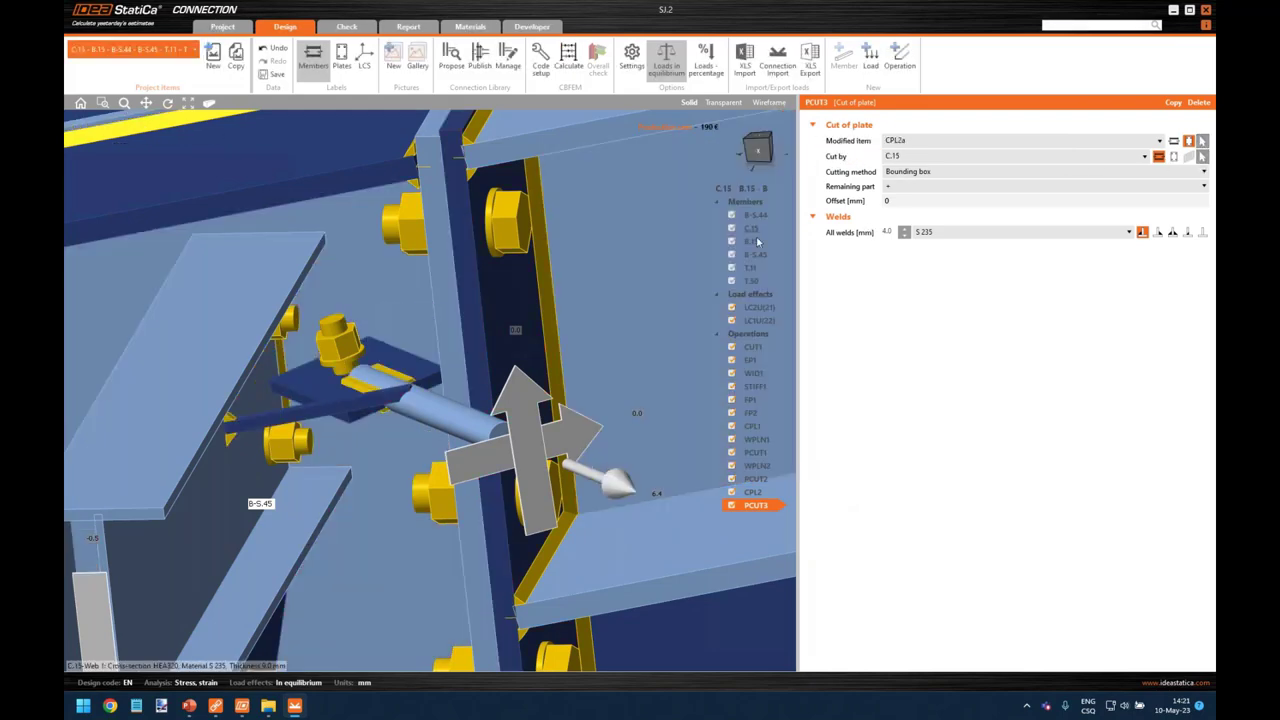
pyautogui.click(936, 172)
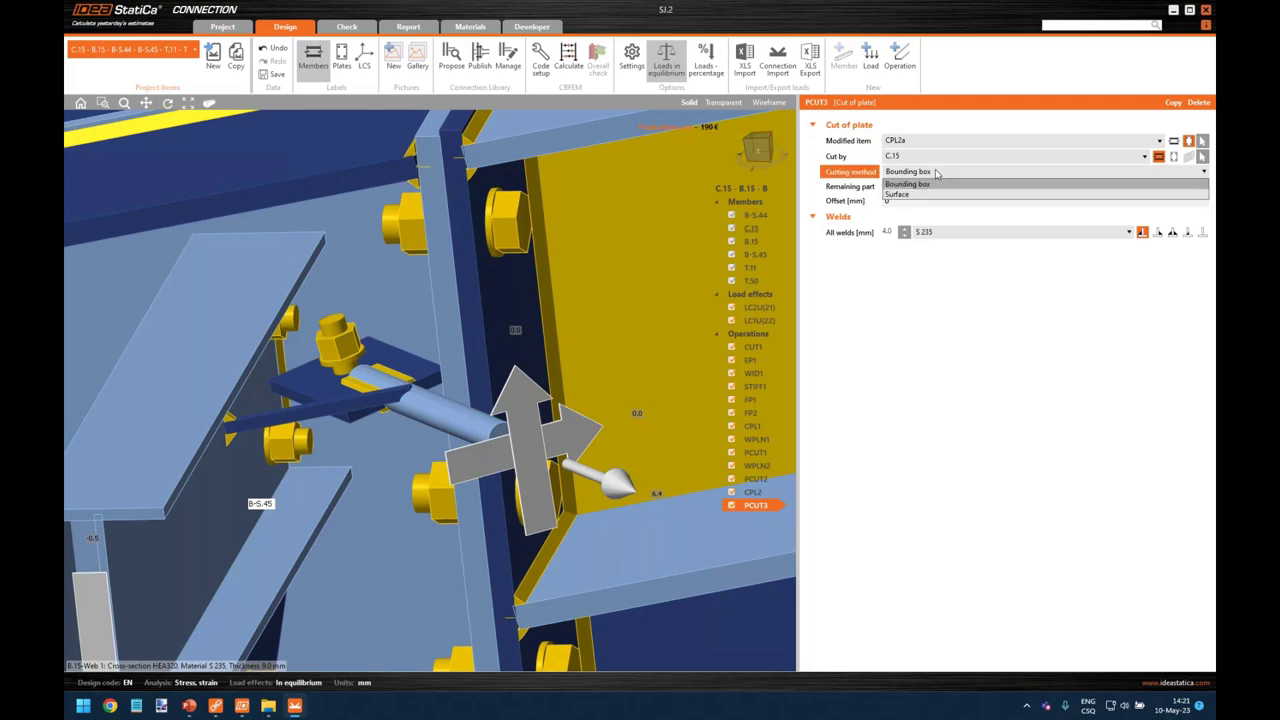
pyautogui.click(915, 194)
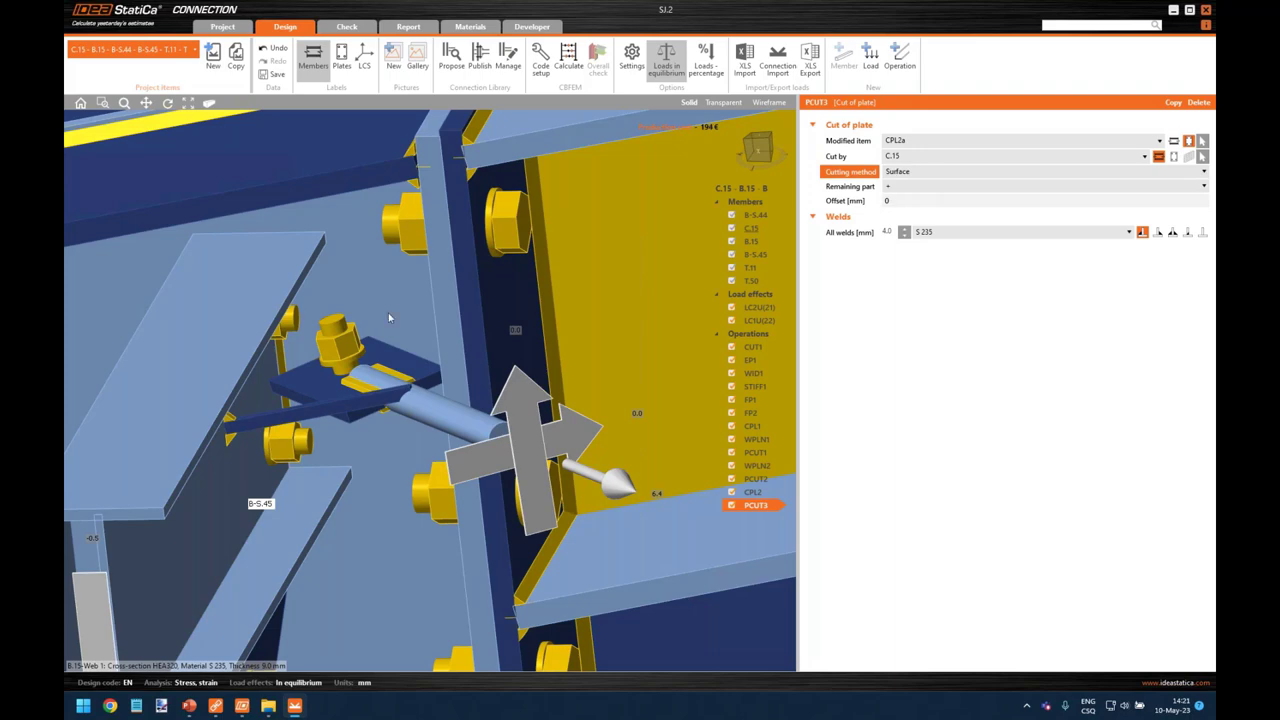
# Step: Inspect the cut in transparent view and raise PCUT3's S 235 weld size to 5 mm
pyautogui.moveTo(390, 318); pyautogui.dragTo(727, 118, button='right')
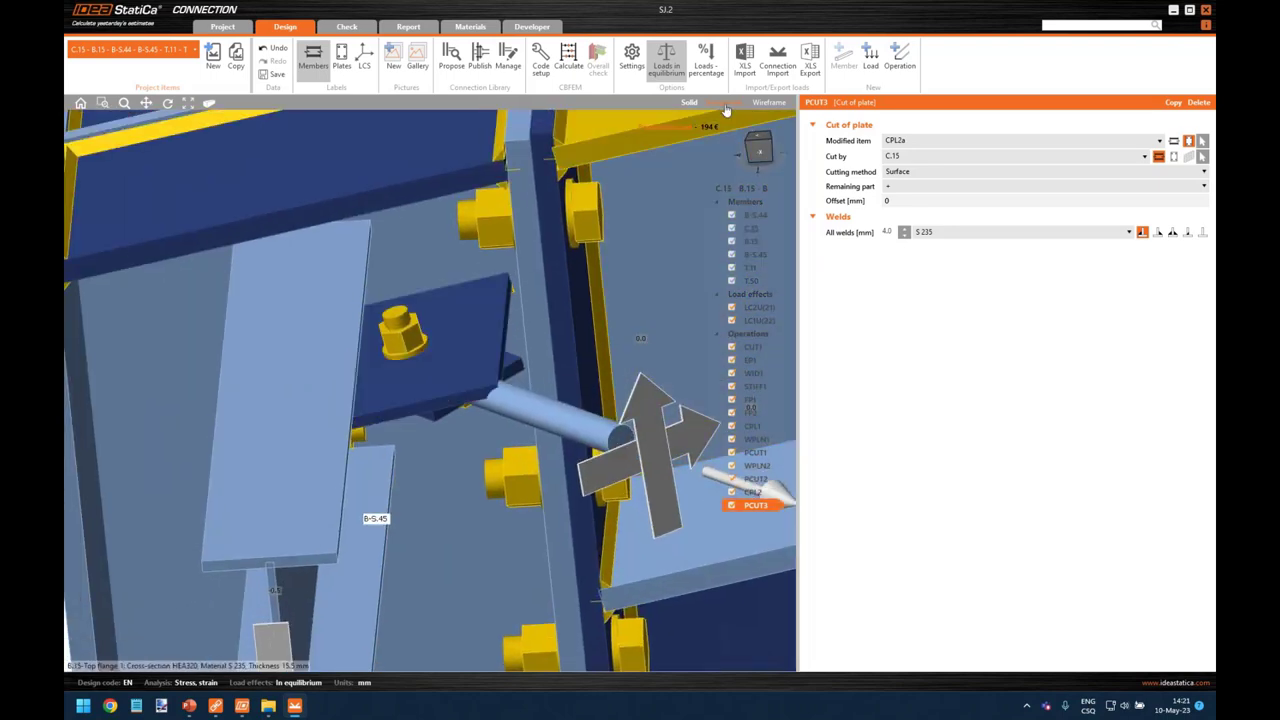
pyautogui.click(724, 102)
pyautogui.moveTo(440, 340); pyautogui.dragTo(532, 285, button='right')
pyautogui.click(689, 102)
pyautogui.click(904, 229)
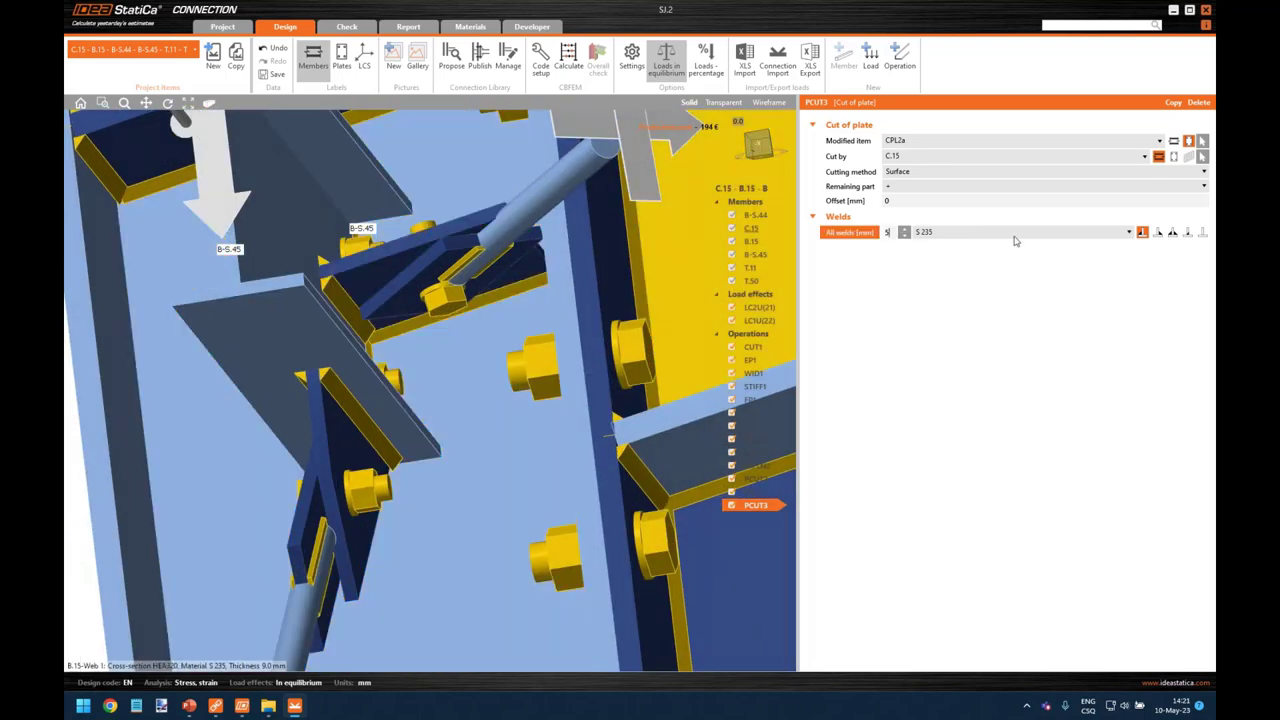
pyautogui.scroll(5, 447, 342)
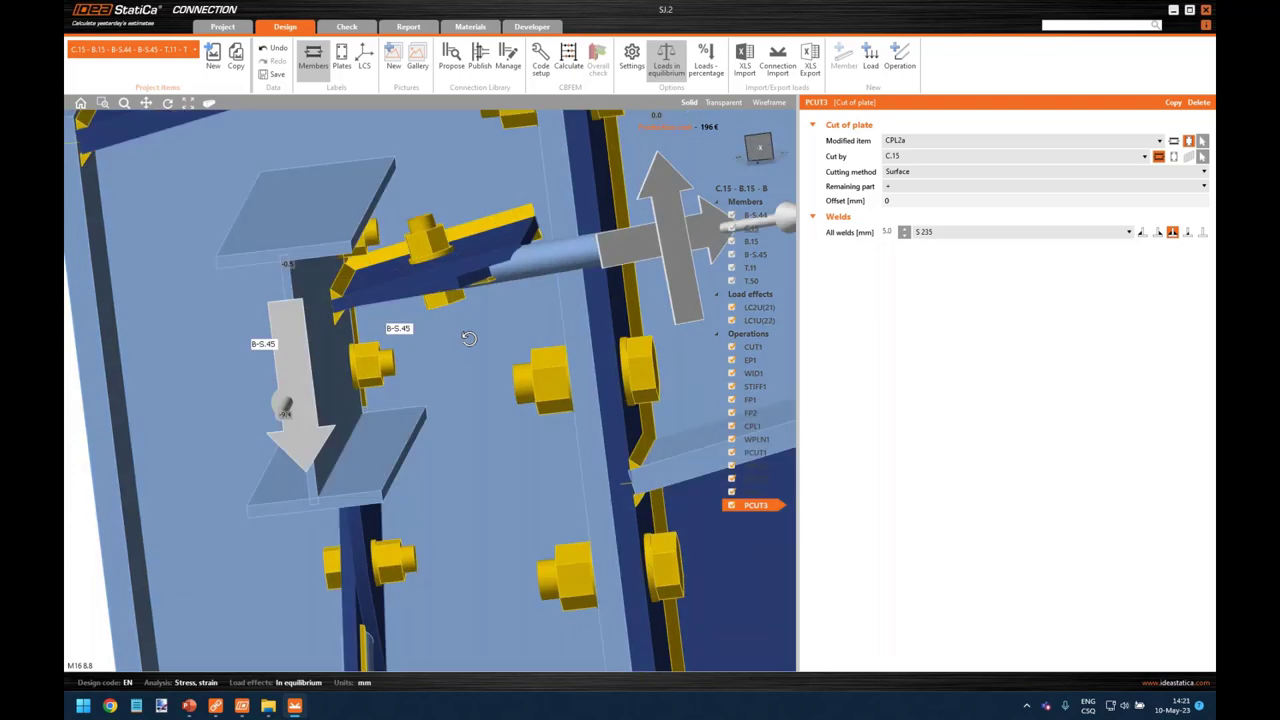
pyautogui.moveTo(468, 342); pyautogui.dragTo(500, 350, button='right')
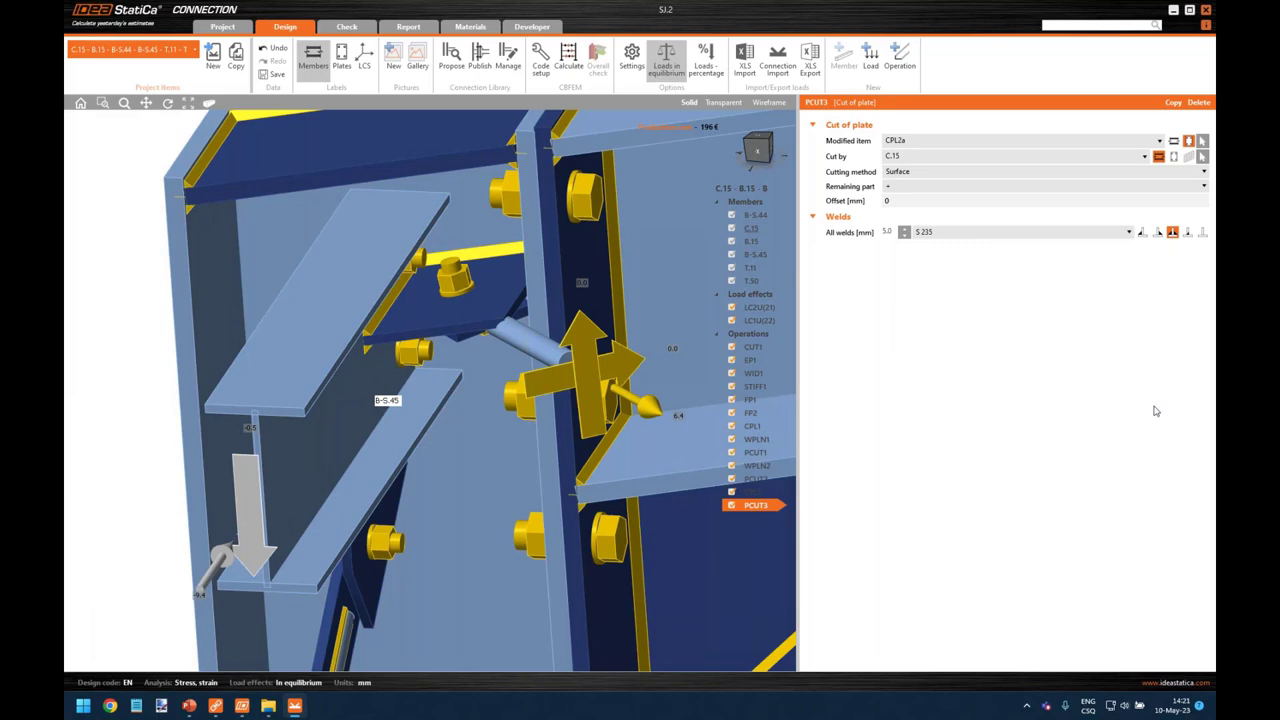
pyautogui.moveTo(580, 410); pyautogui.dragTo(471, 373, button='right')
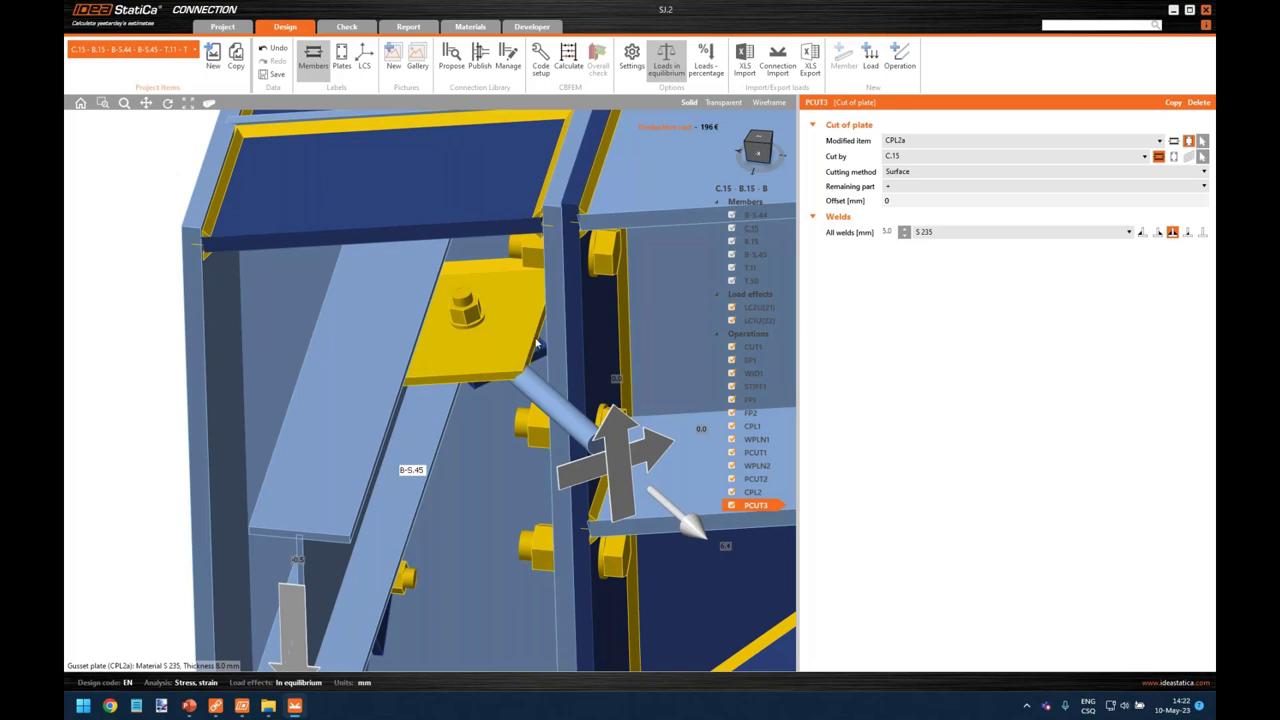
pyautogui.moveTo(496, 378); pyautogui.dragTo(478, 390, button='right')
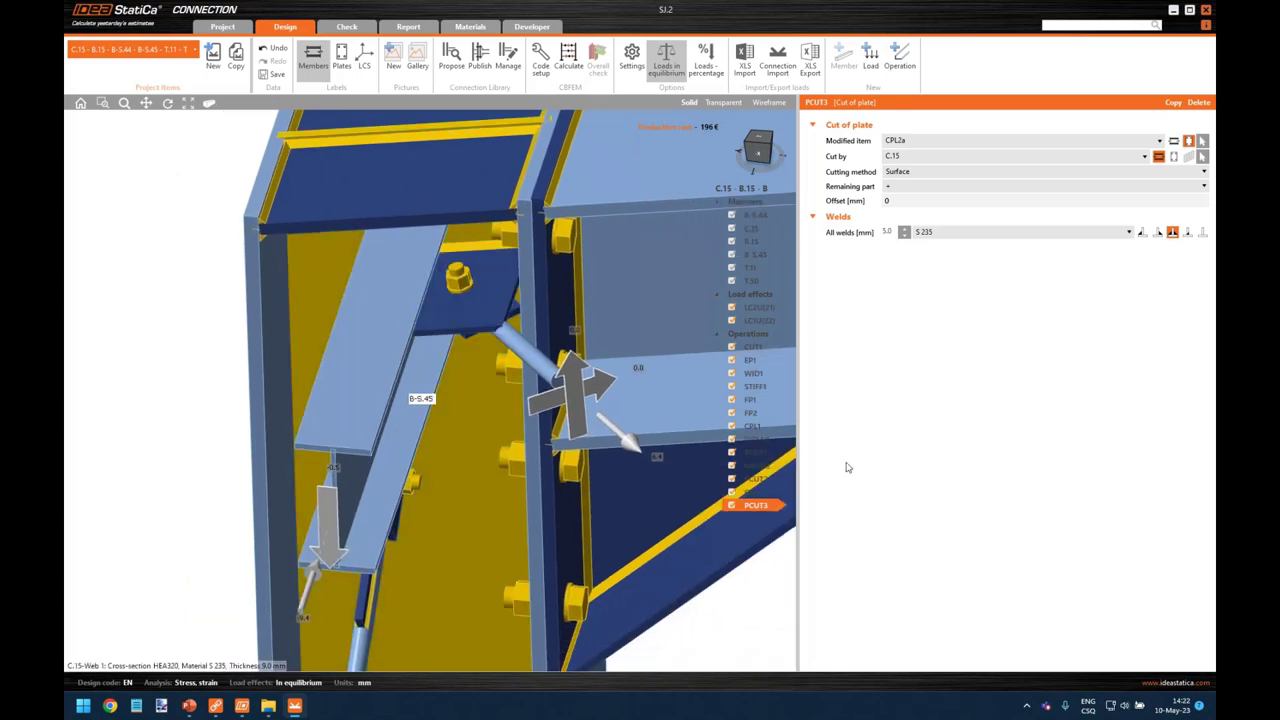
pyautogui.scroll(-3, 590, 467)
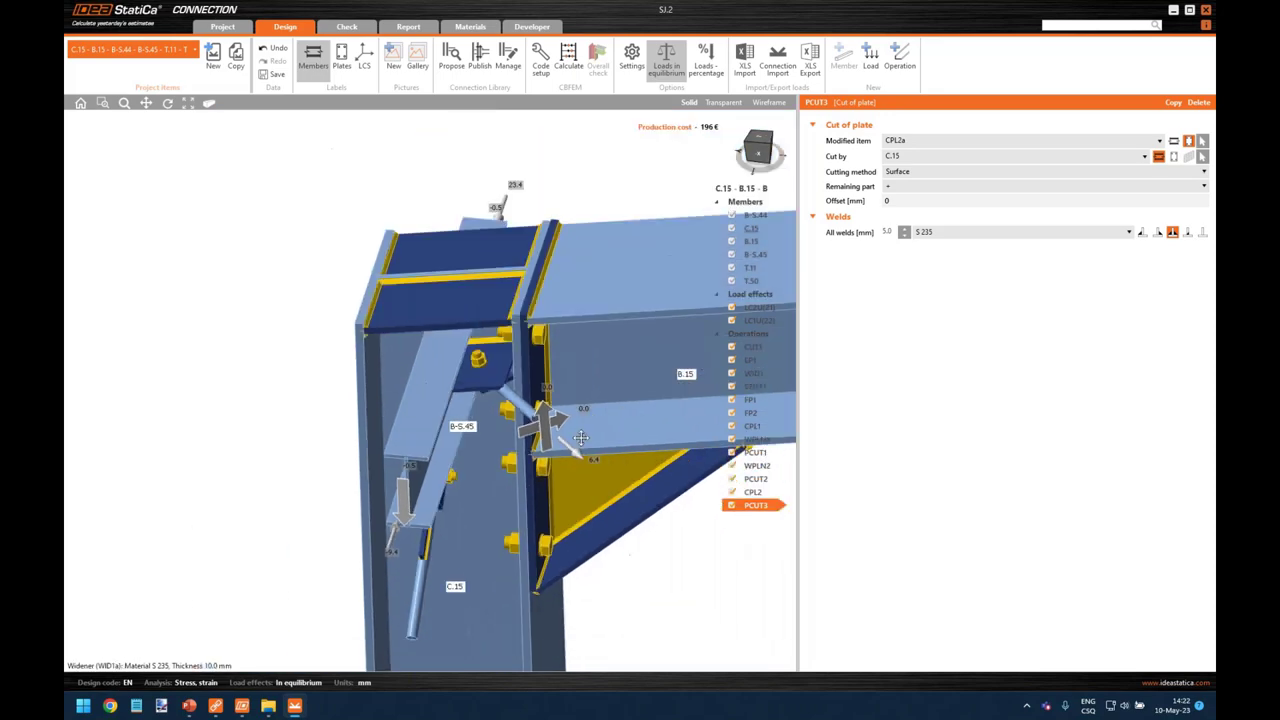
# Step: Add work plane WPLN3 with its origin on member T.11 at X = 170 mm
pyautogui.click(899, 60)
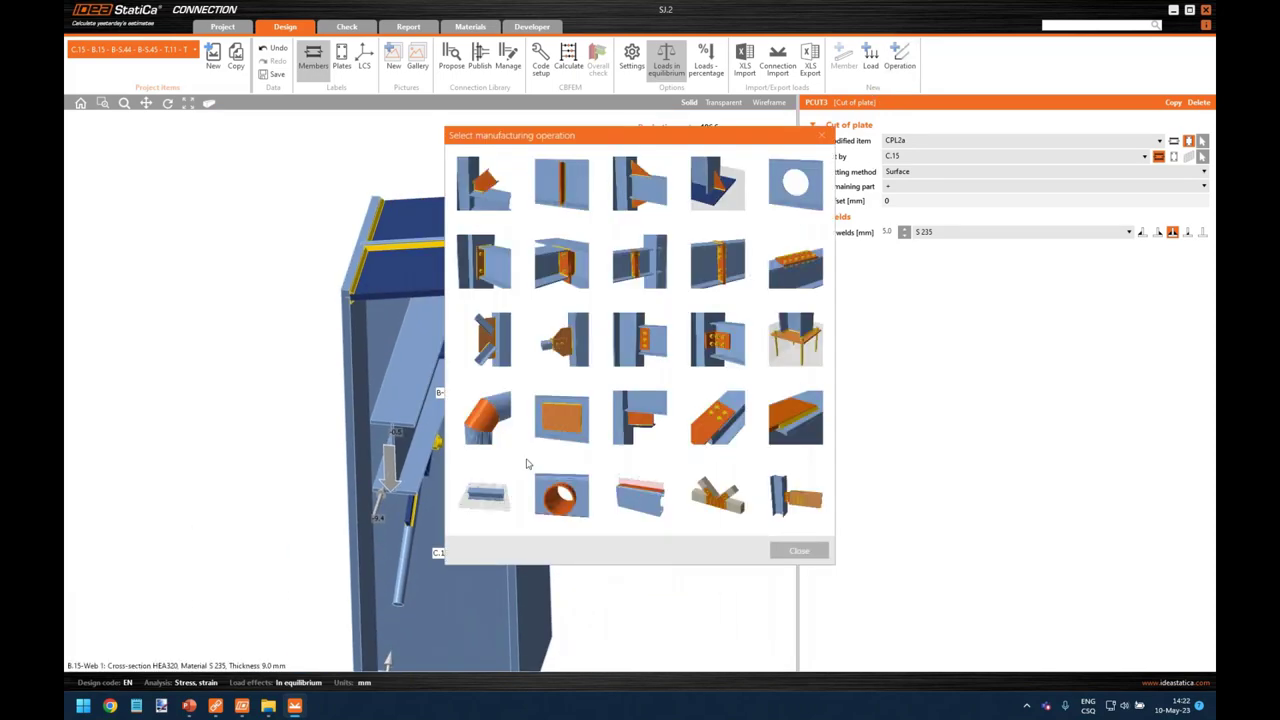
pyautogui.click(485, 493)
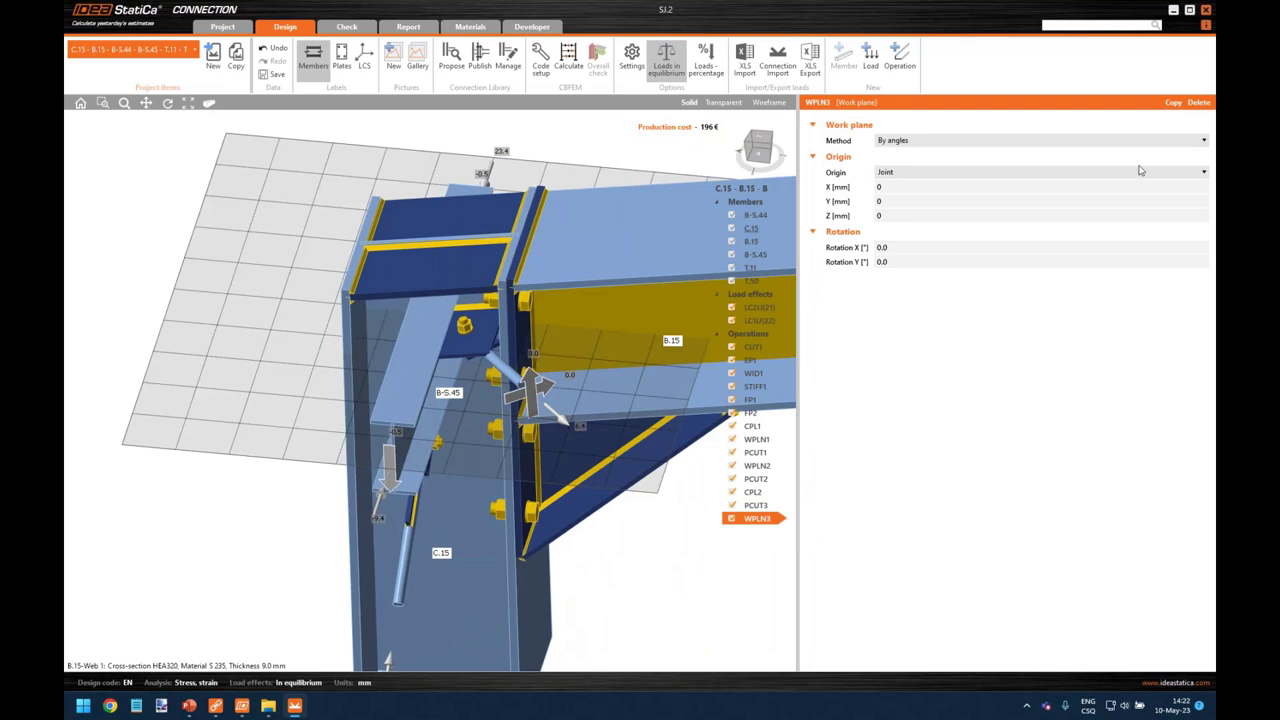
pyautogui.click(1163, 174)
pyautogui.click(1165, 187)
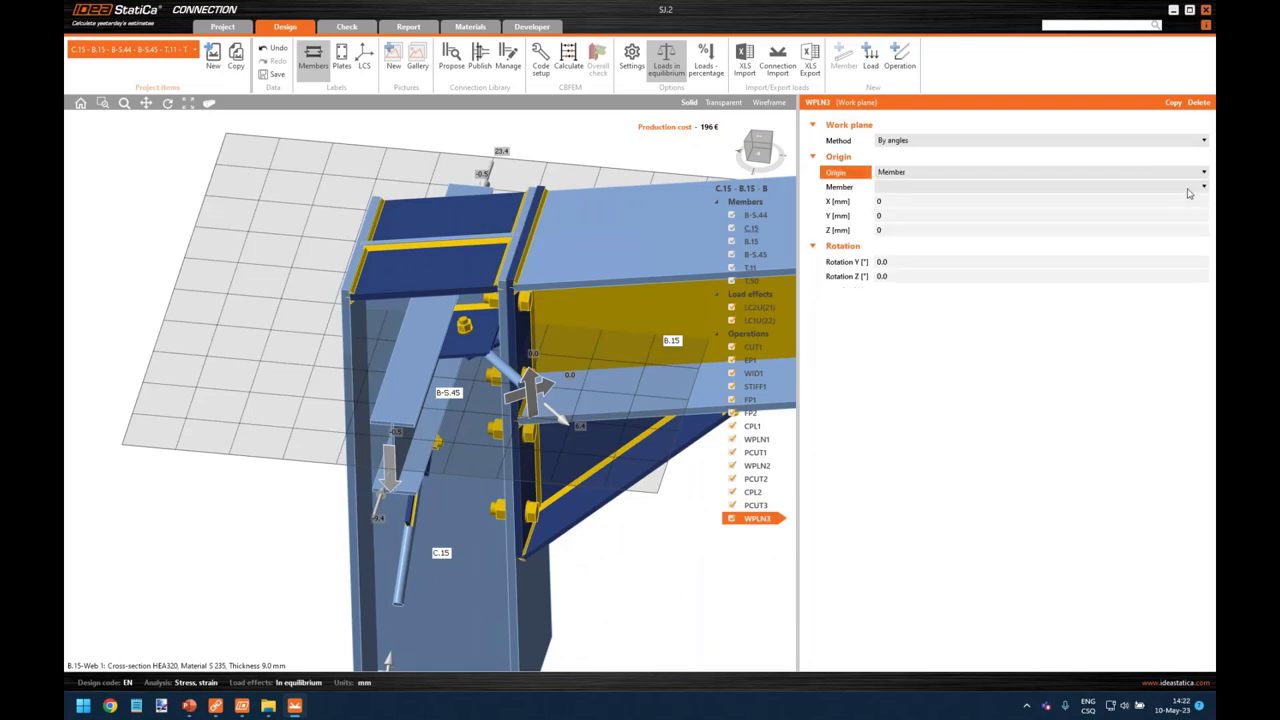
pyautogui.click(1128, 190)
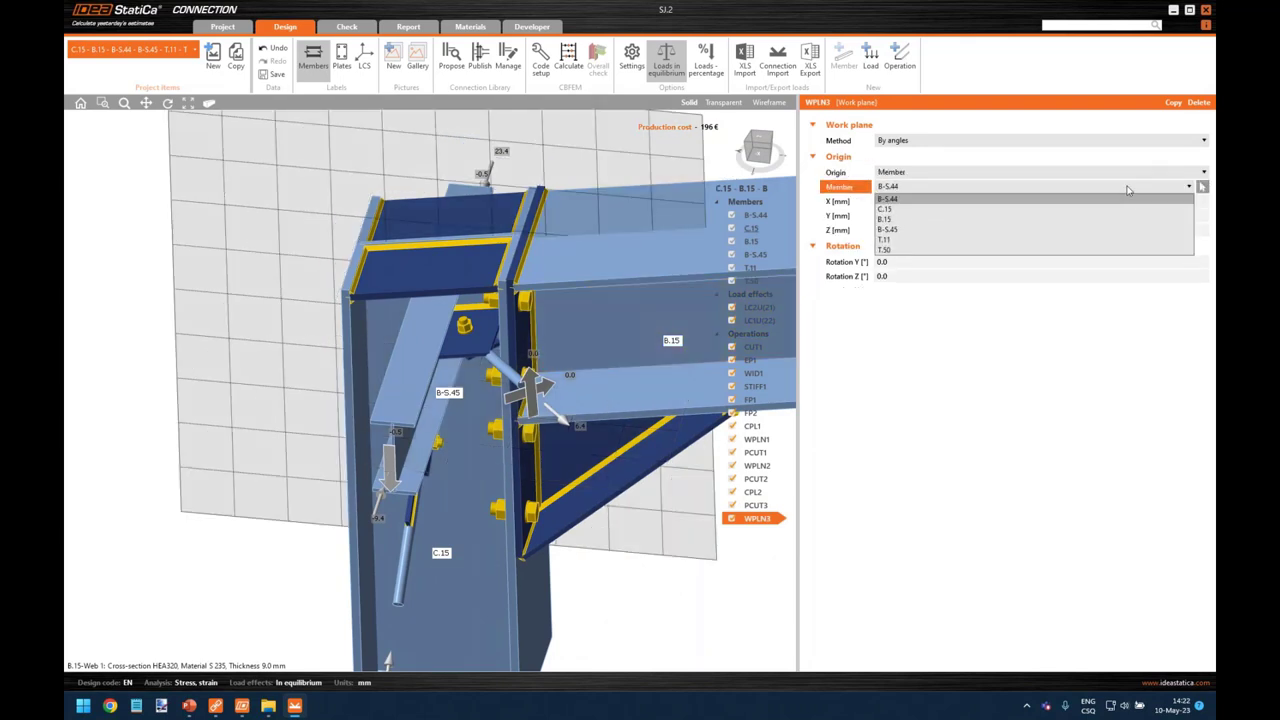
pyautogui.click(984, 241)
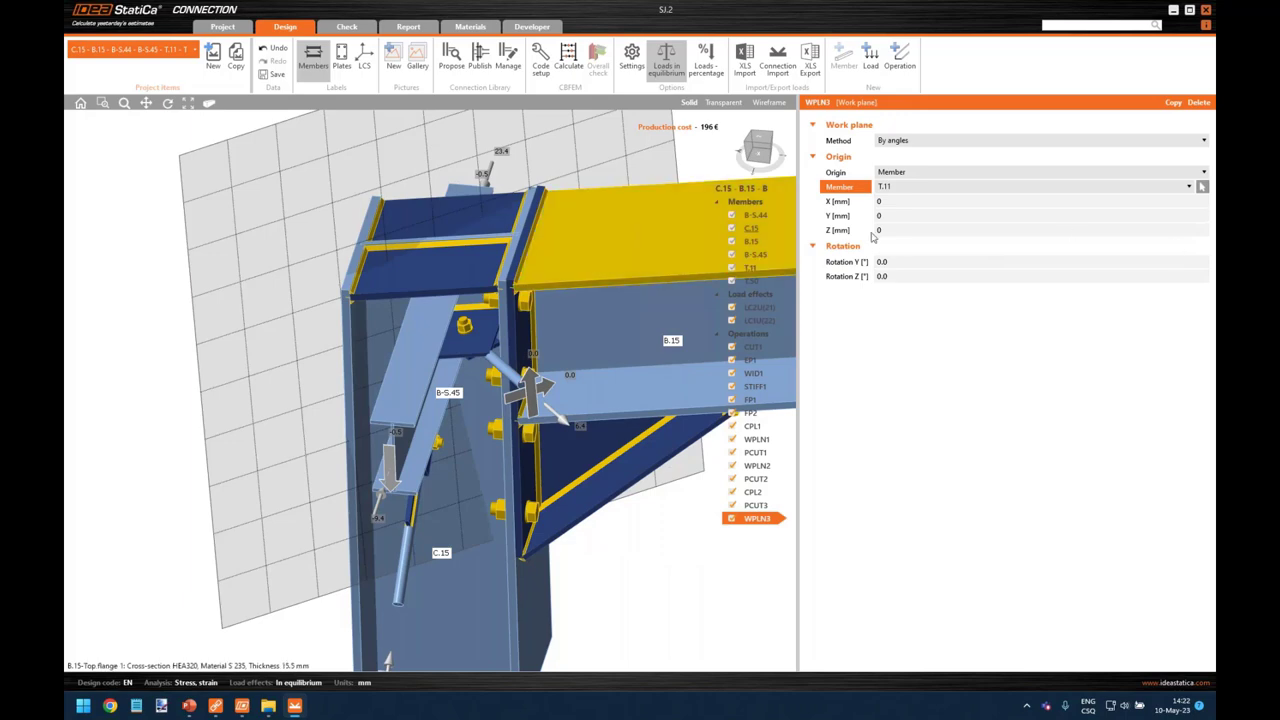
pyautogui.click(880, 201)
pyautogui.write('1')
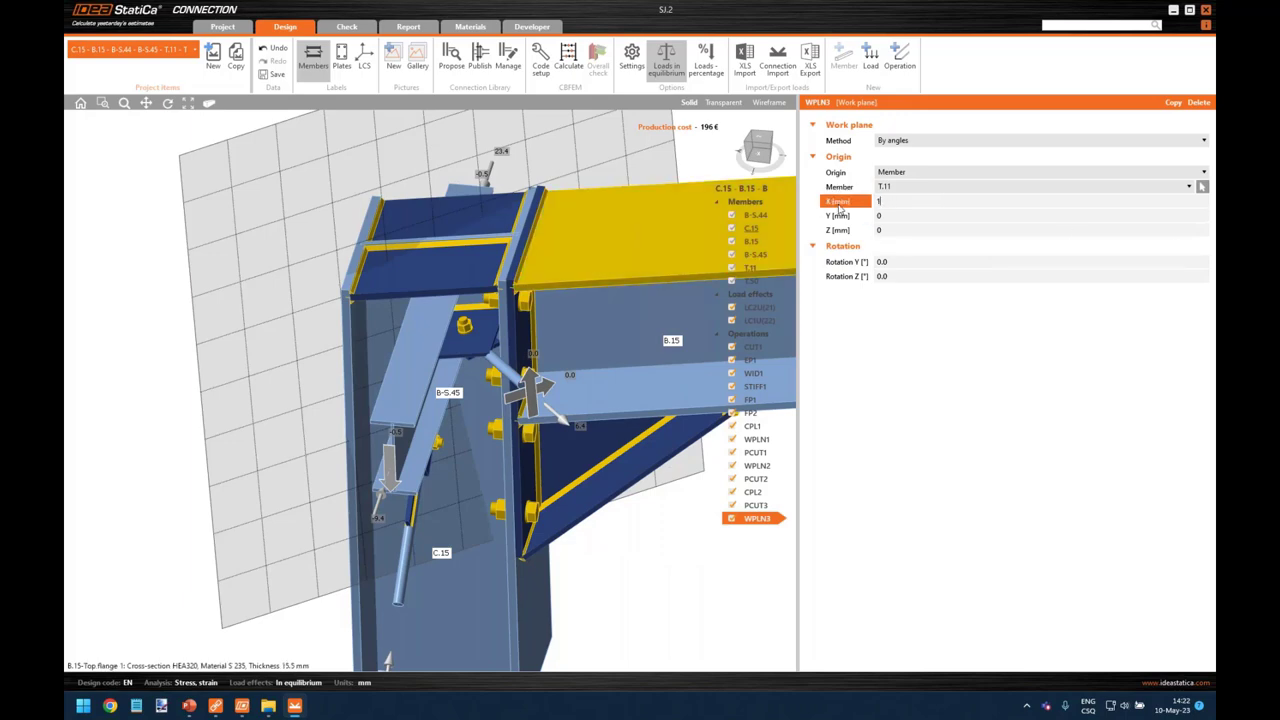
pyautogui.write('4070')
pyautogui.press('Return')
pyautogui.moveTo(549, 377); pyautogui.dragTo(439, 358, button='right')
pyautogui.scroll(6, 558, 376)
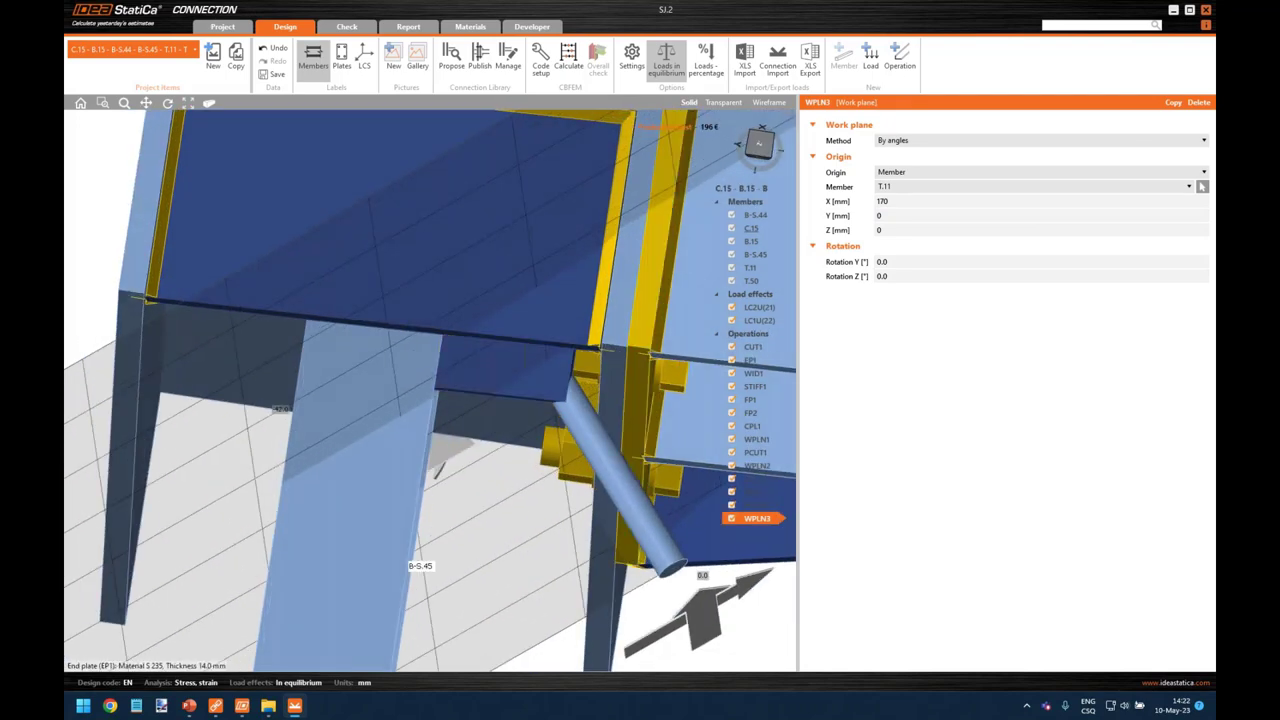
# Step: Add plate cut PCUT4 trimming gusset CPL2a by work plane WPLN3
pyautogui.click(899, 57)
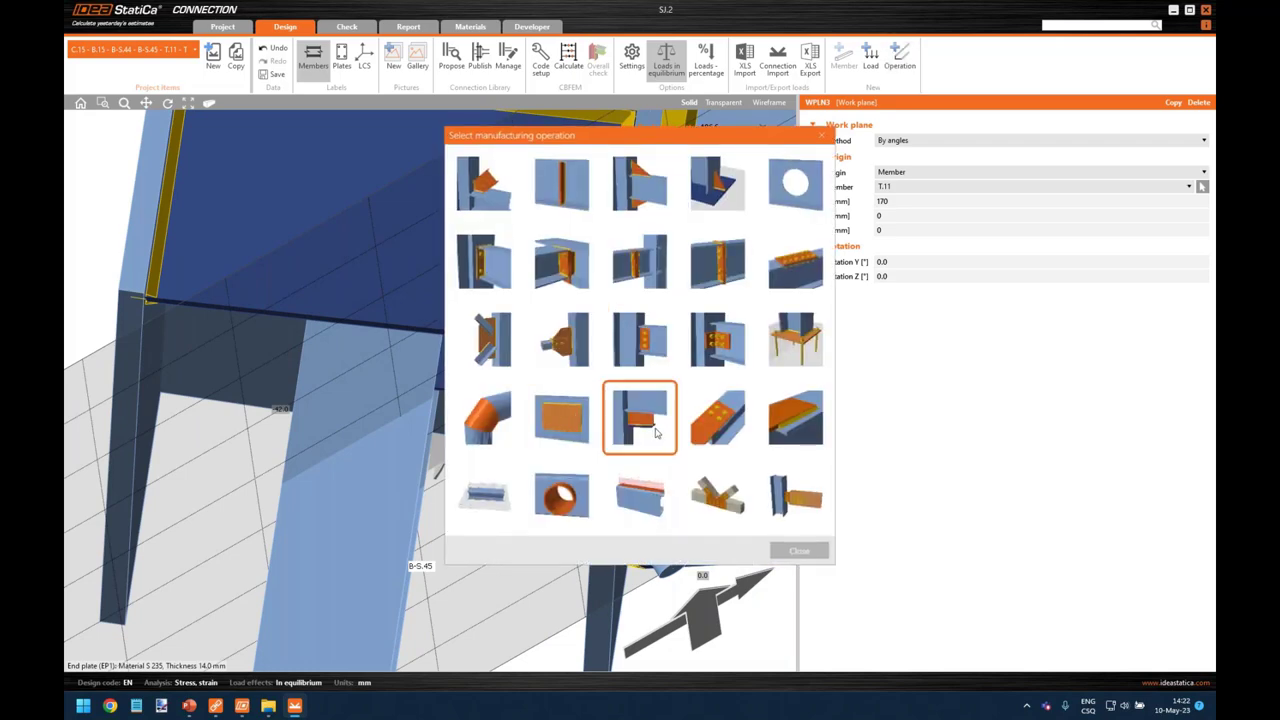
pyautogui.click(657, 432)
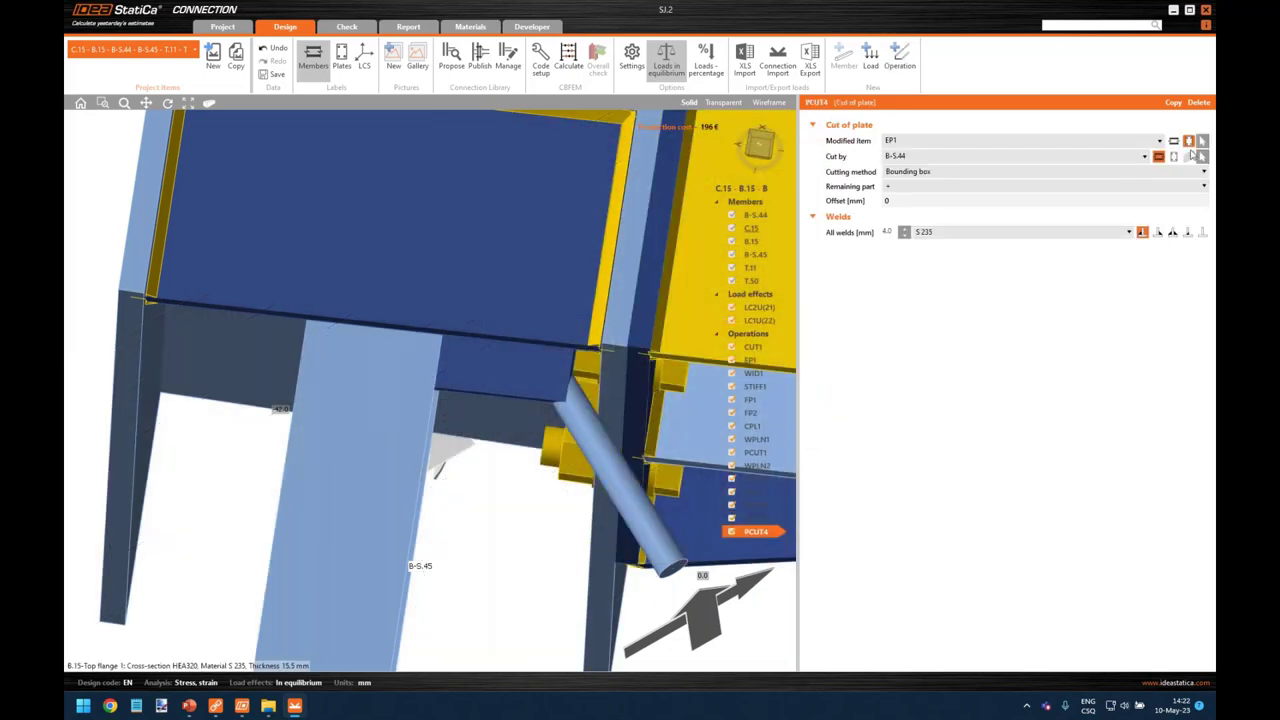
pyautogui.click(1203, 141)
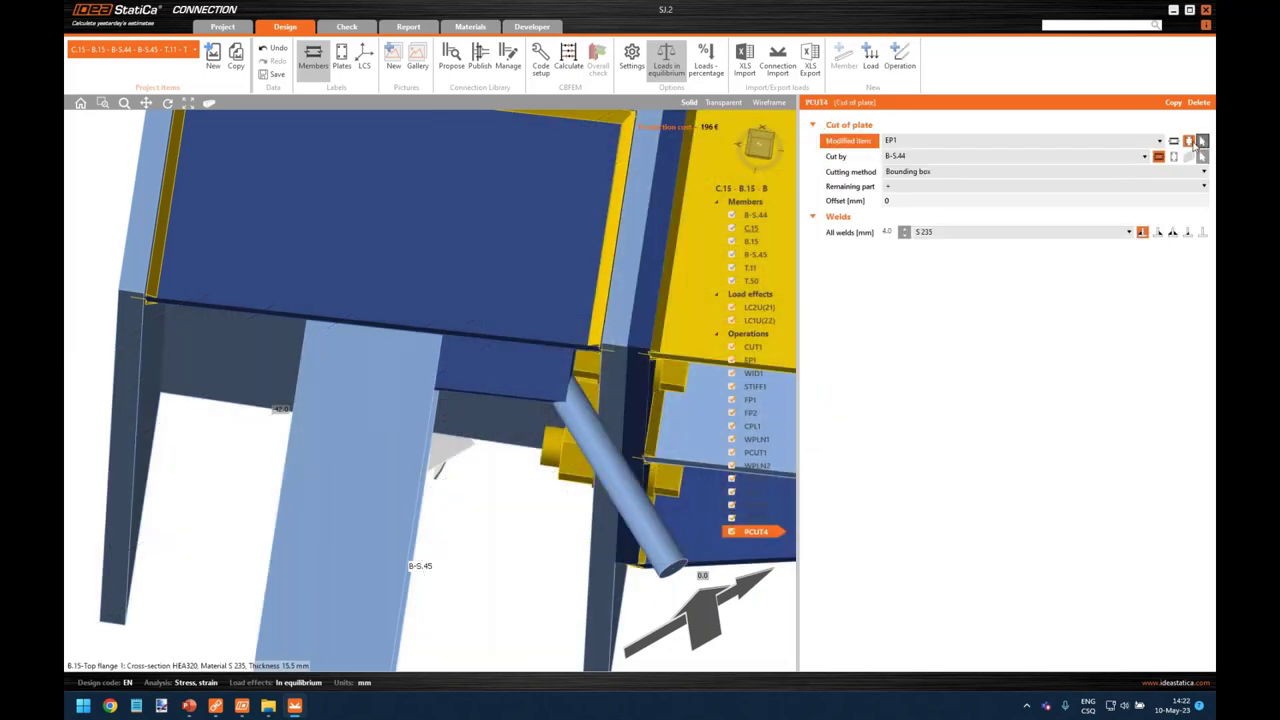
pyautogui.click(700, 240)
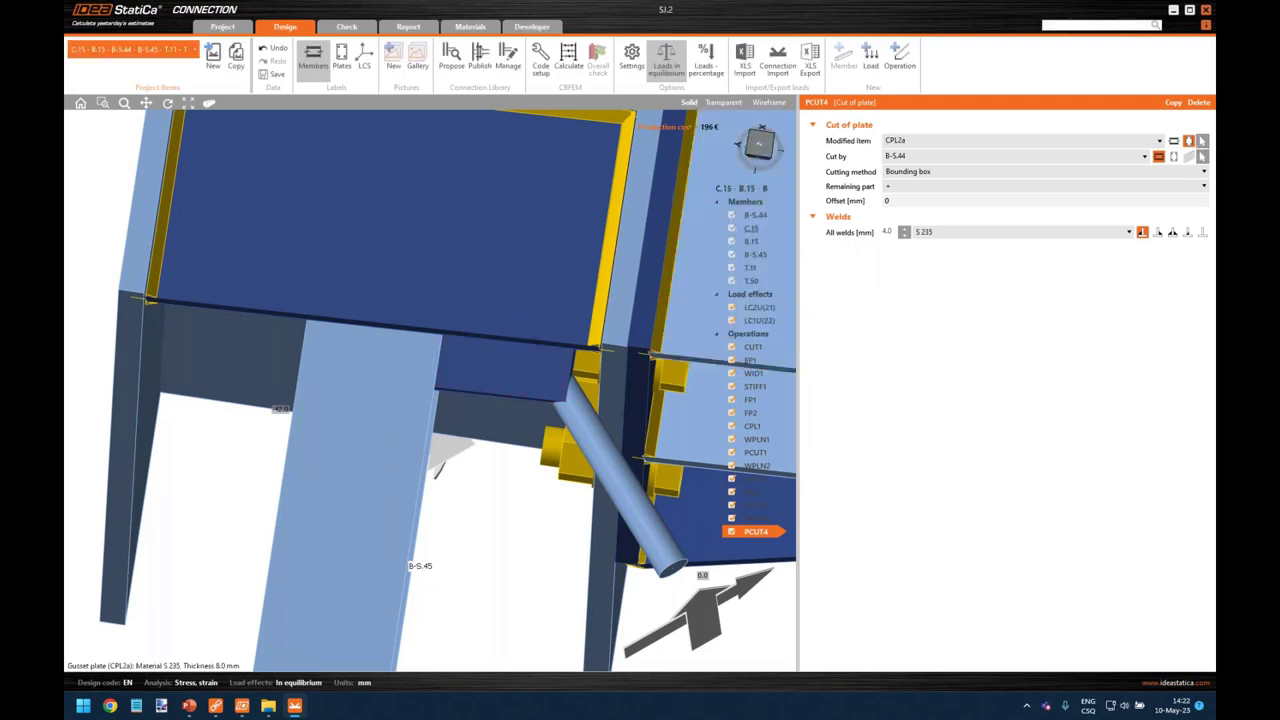
pyautogui.click(1188, 157)
pyautogui.click(922, 157)
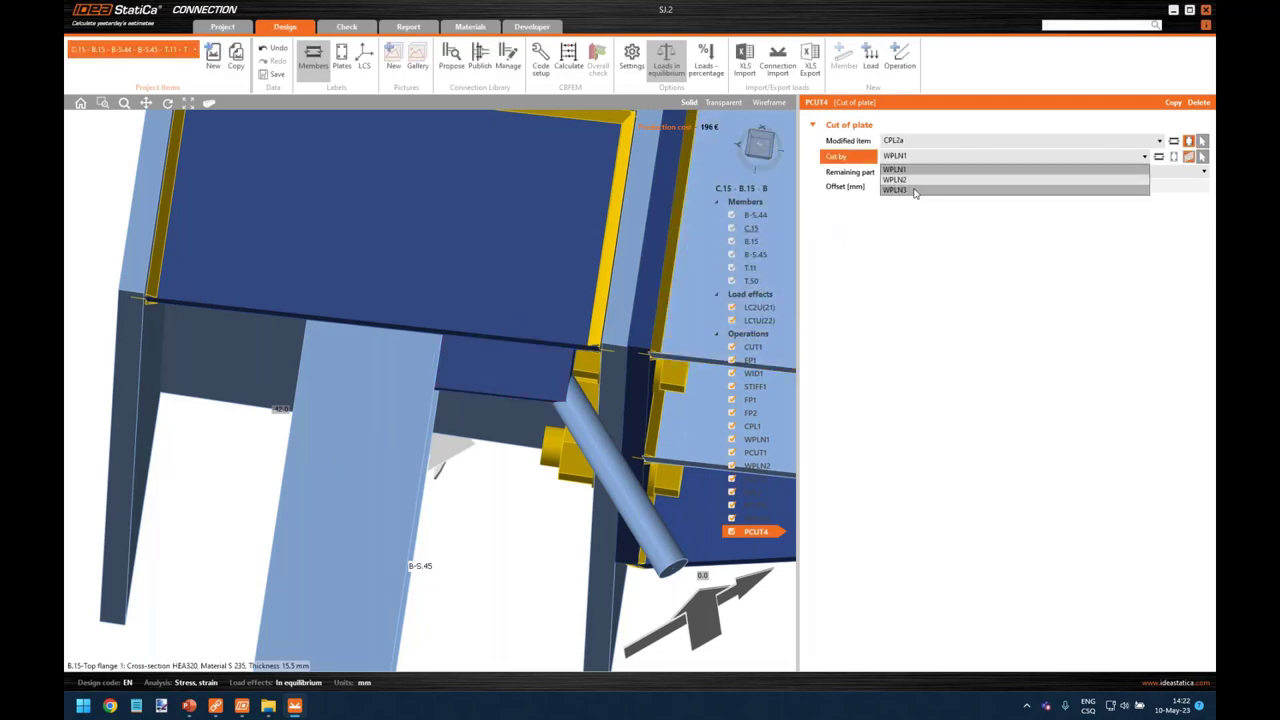
pyautogui.click(918, 189)
# Step: Set PCUT4's Remaining part to '-' and select rod member T.50
pyautogui.moveTo(551, 402); pyautogui.dragTo(600, 420, button='right')
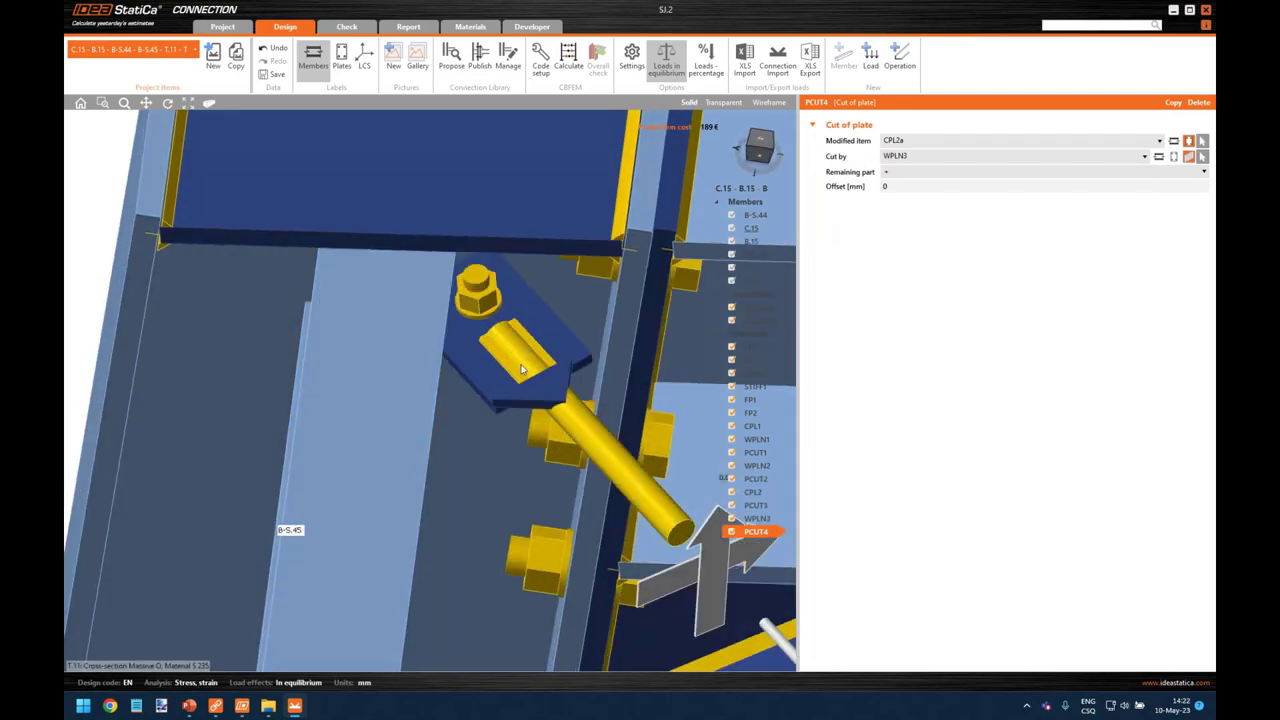
pyautogui.click(906, 172)
pyautogui.click(909, 193)
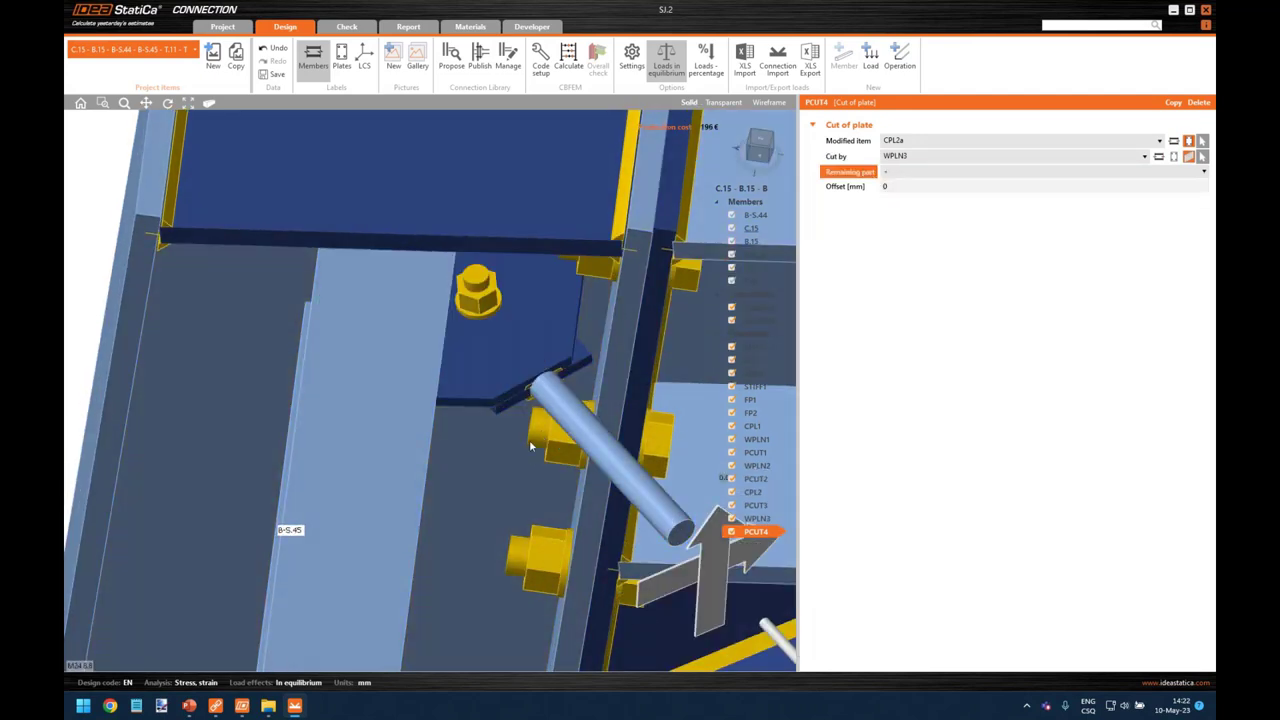
pyautogui.moveTo(540, 436); pyautogui.dragTo(506, 308, button='right')
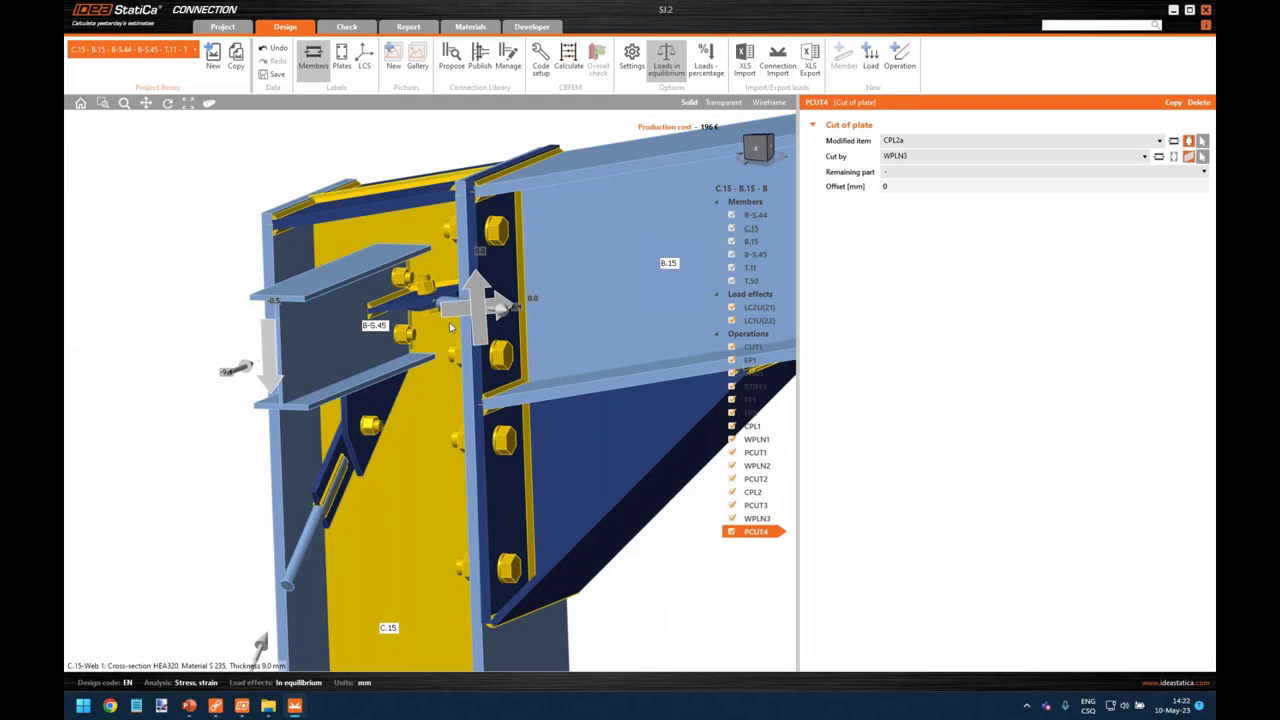
pyautogui.moveTo(400, 346); pyautogui.dragTo(302, 344, button='middle')
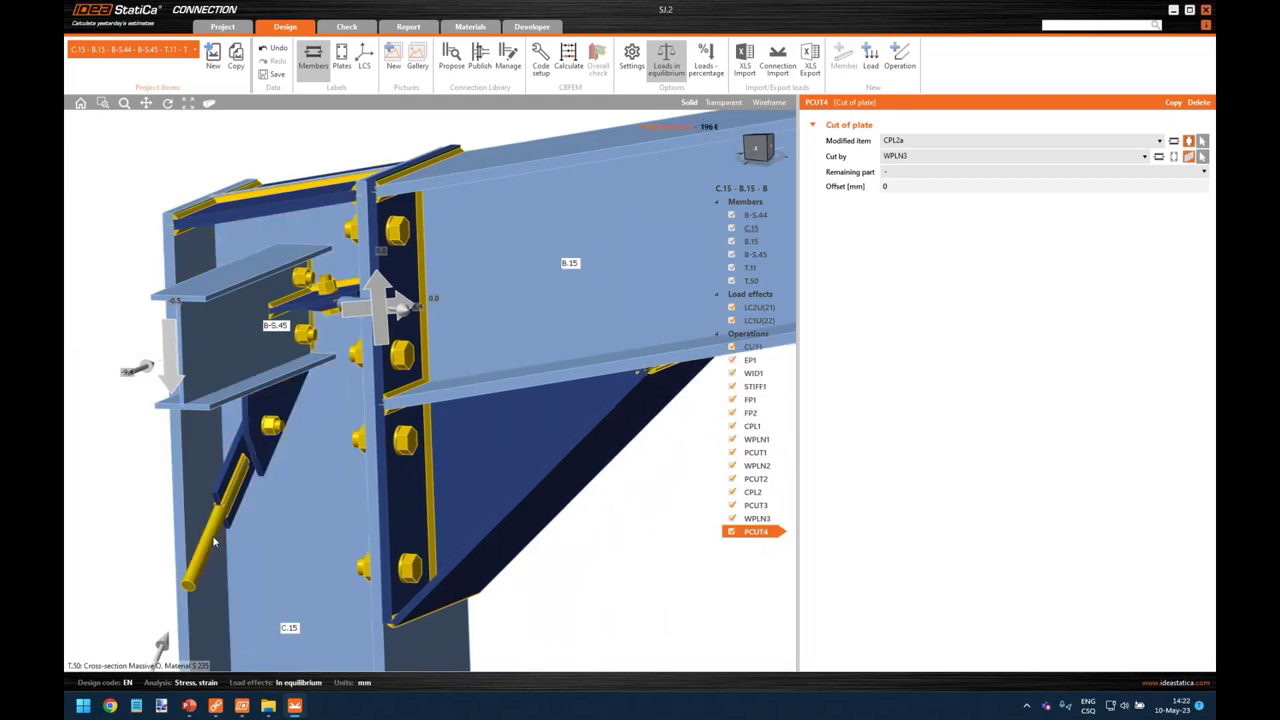
pyautogui.moveTo(213, 541); pyautogui.dragTo(250, 474, button='right')
pyautogui.click(250, 474)
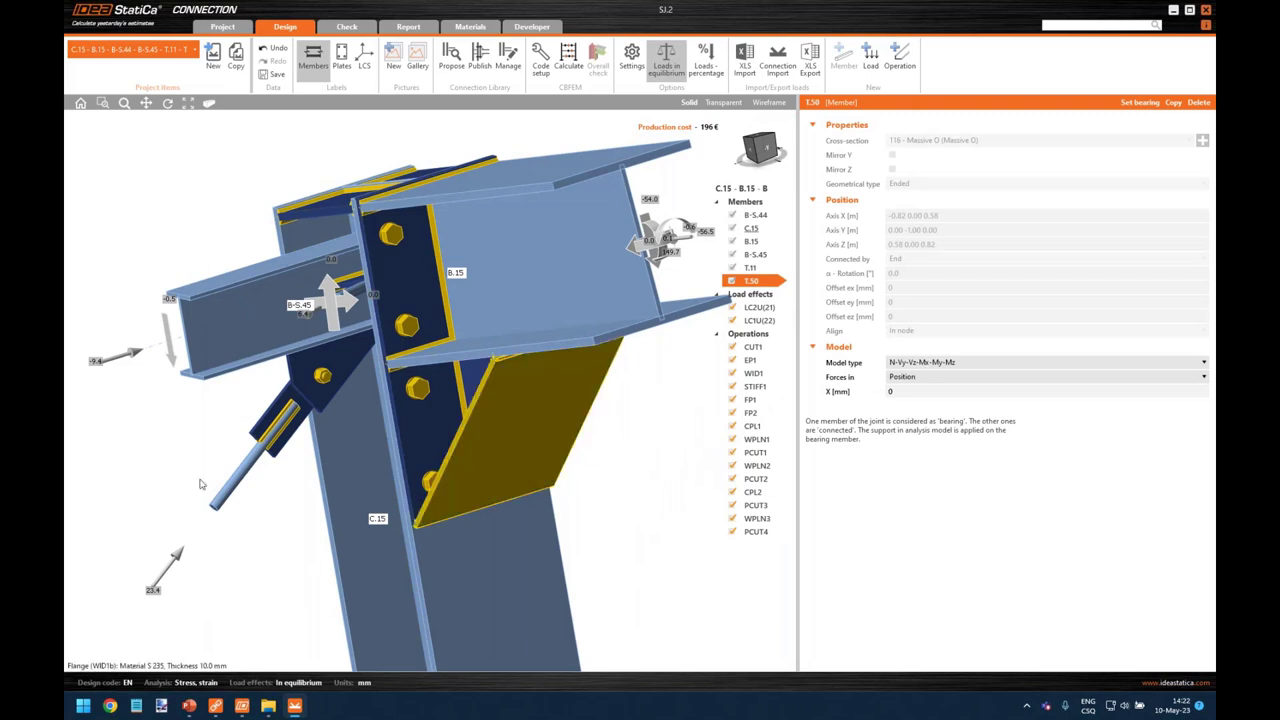
# Step: Set rod T.50's model type to N-Vy-Vz, then run the CBFEM calculation
pyautogui.click(938, 363)
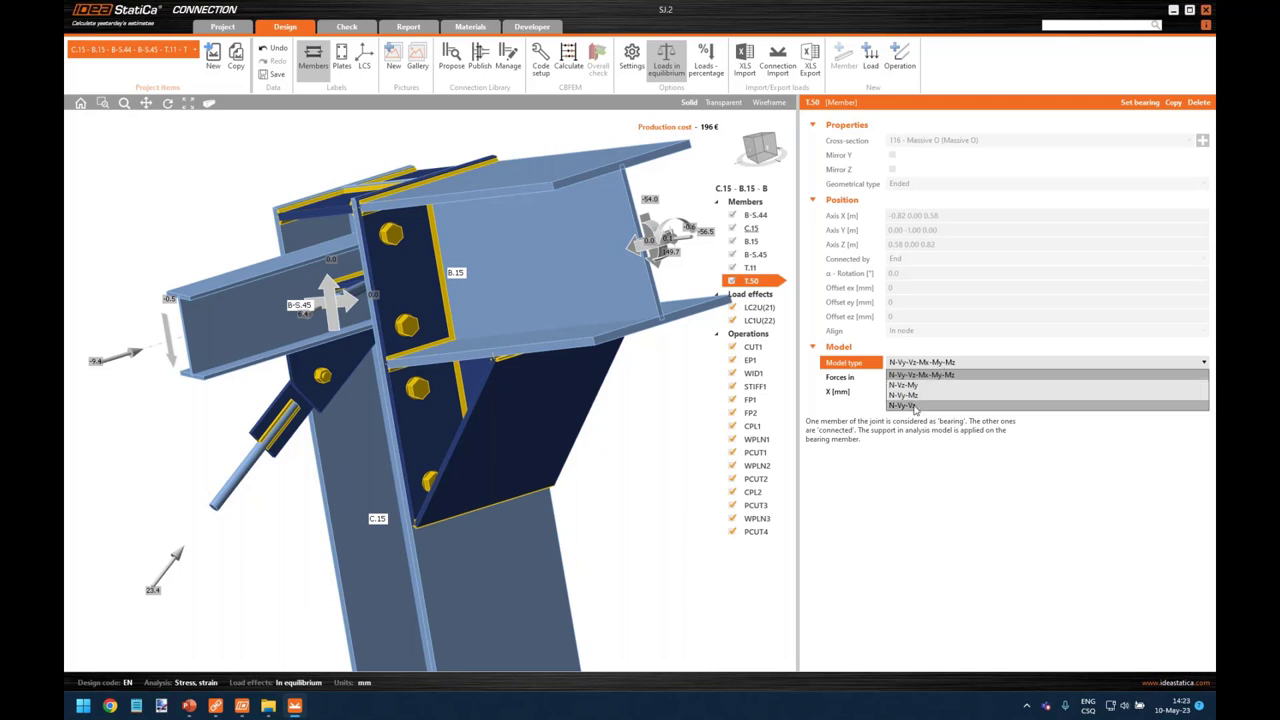
pyautogui.click(914, 406)
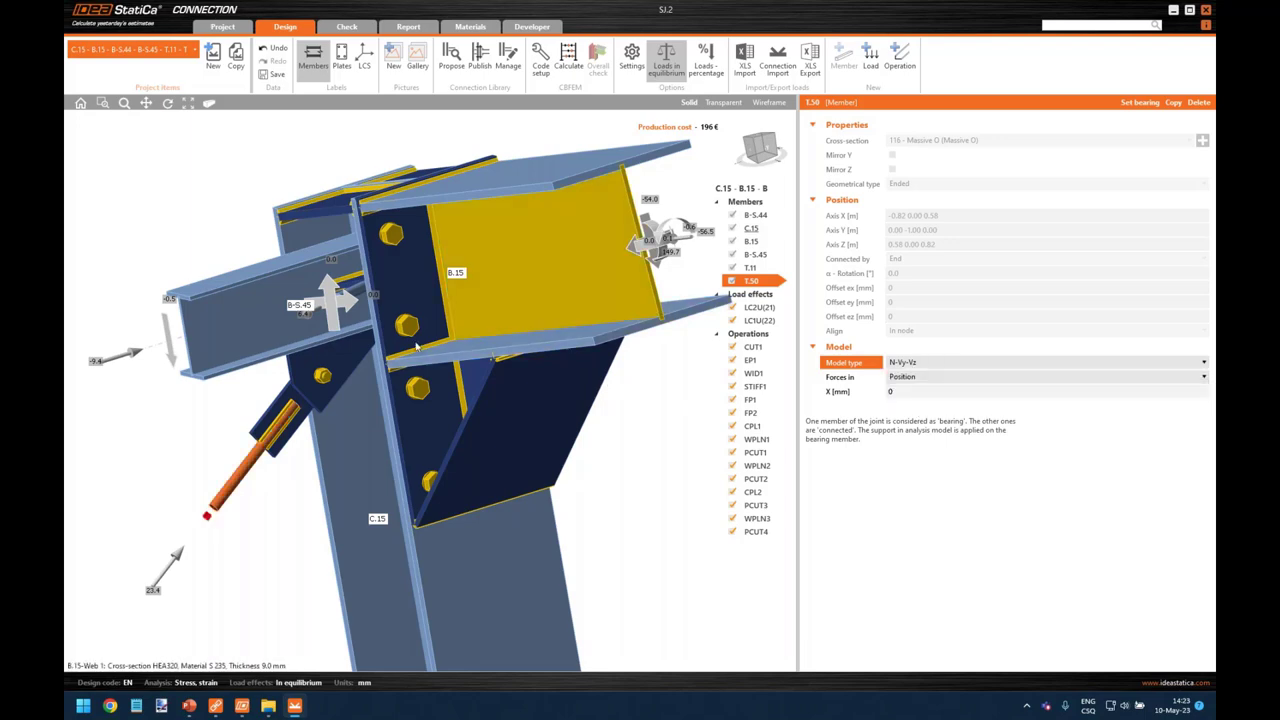
pyautogui.moveTo(480, 320); pyautogui.dragTo(382, 409, button='right')
pyautogui.click(382, 409)
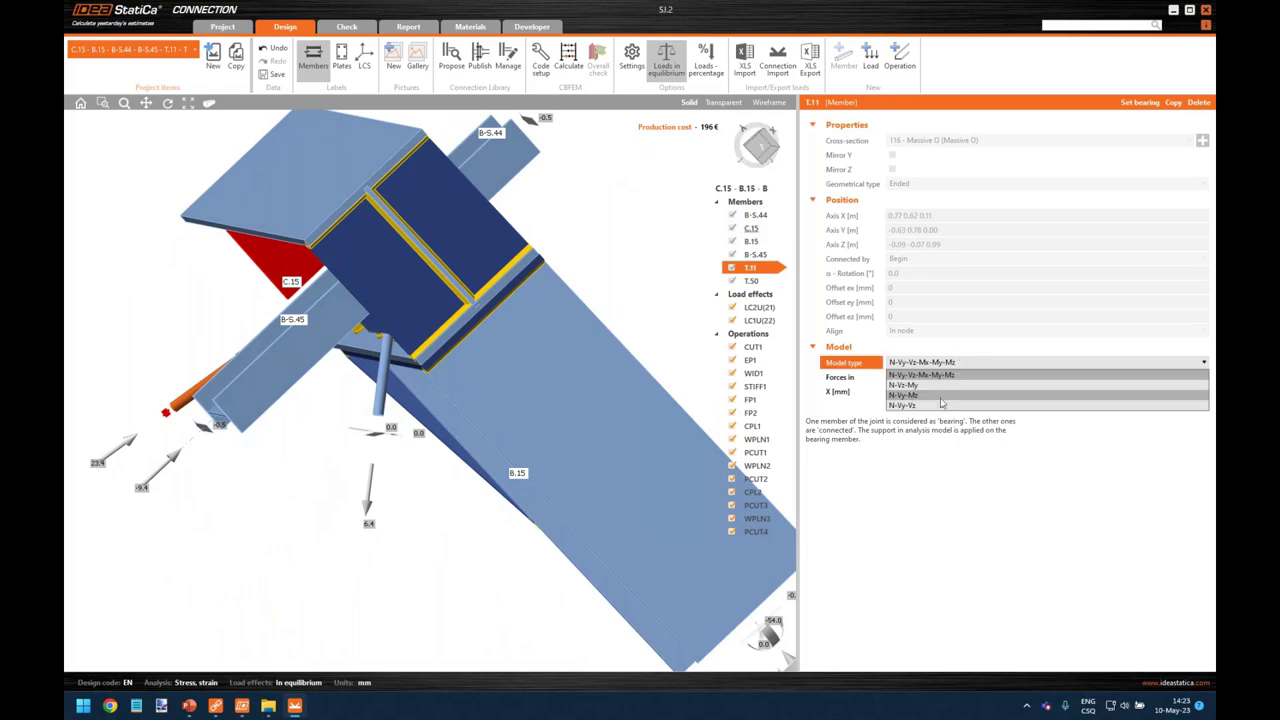
pyautogui.click(568, 60)
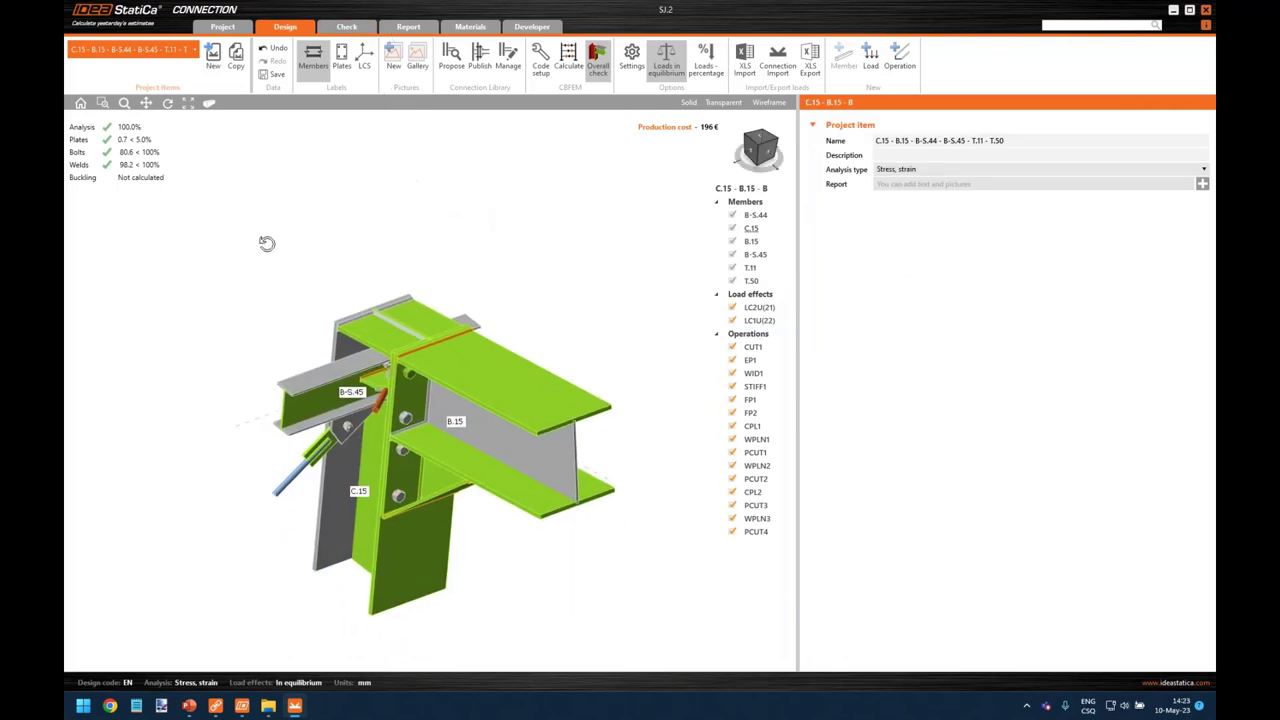
# Step: Open the Check tab showing load cases LC2U(21) and LC1U(22) 100% applied
pyautogui.moveTo(445, 318); pyautogui.dragTo(555, 449, button='right')
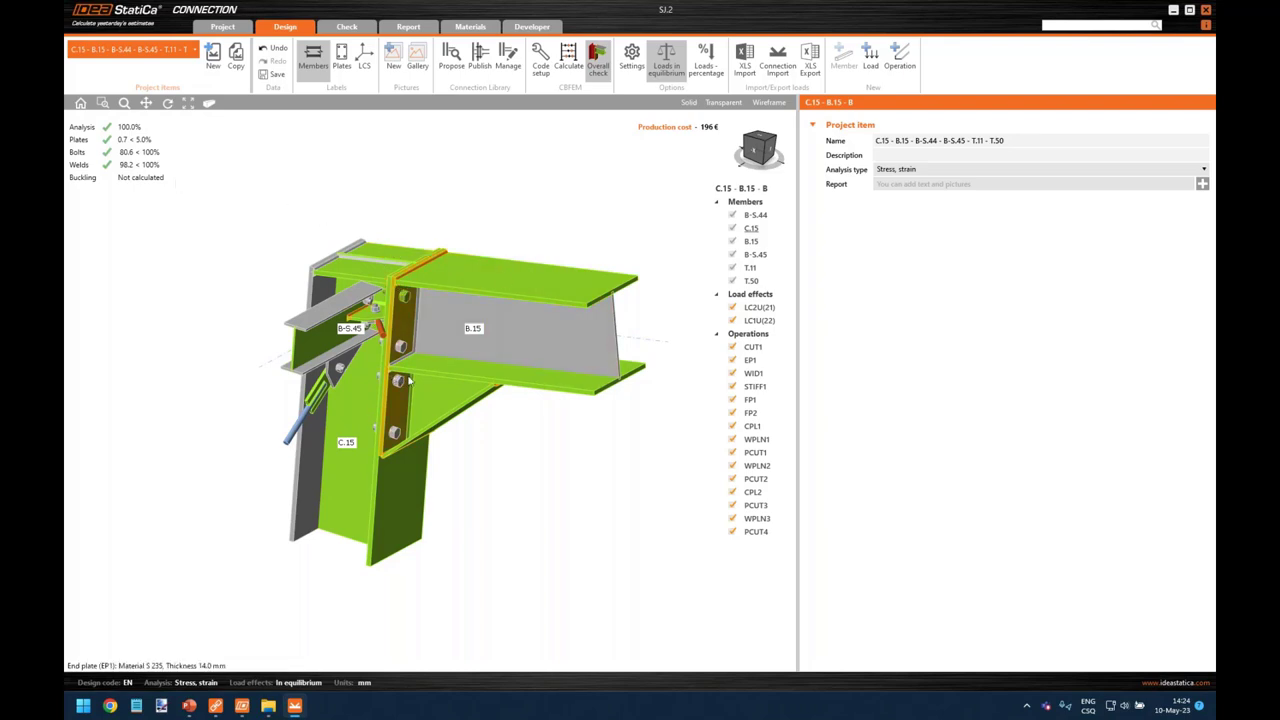
pyautogui.moveTo(443, 229); pyautogui.dragTo(465, 232, button='right')
pyautogui.scroll(2, 463, 228)
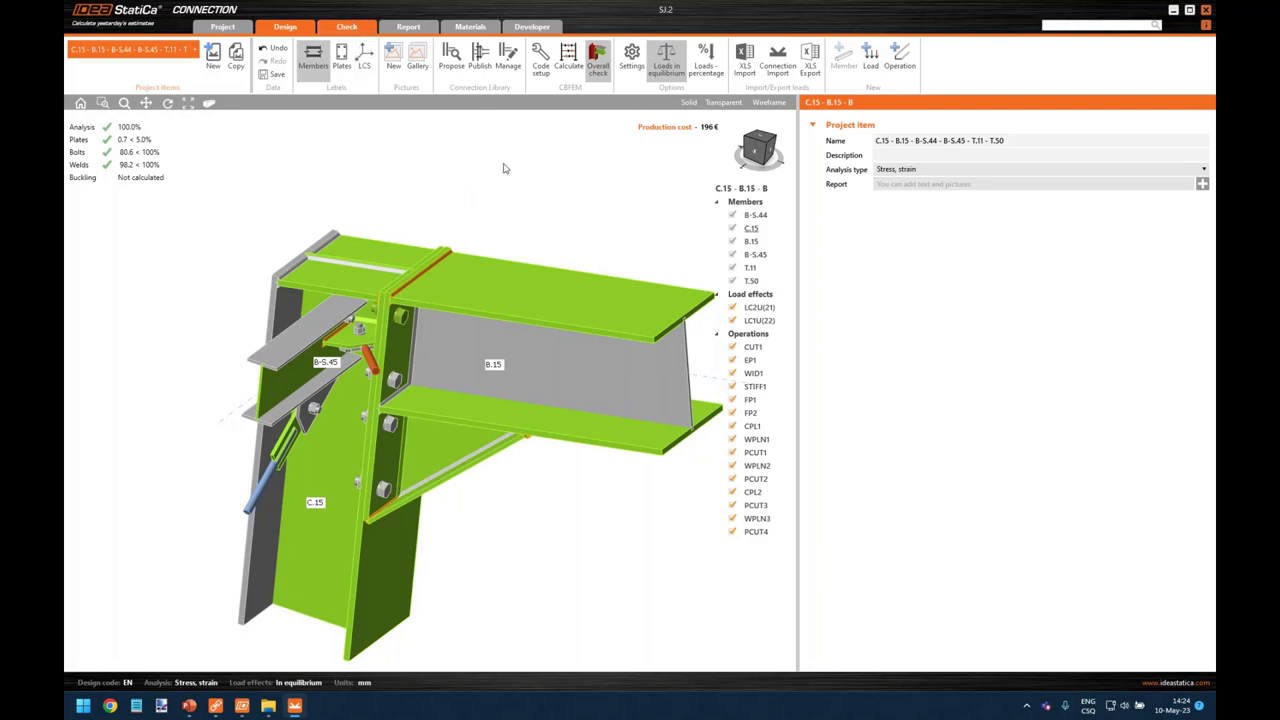
pyautogui.click(358, 30)
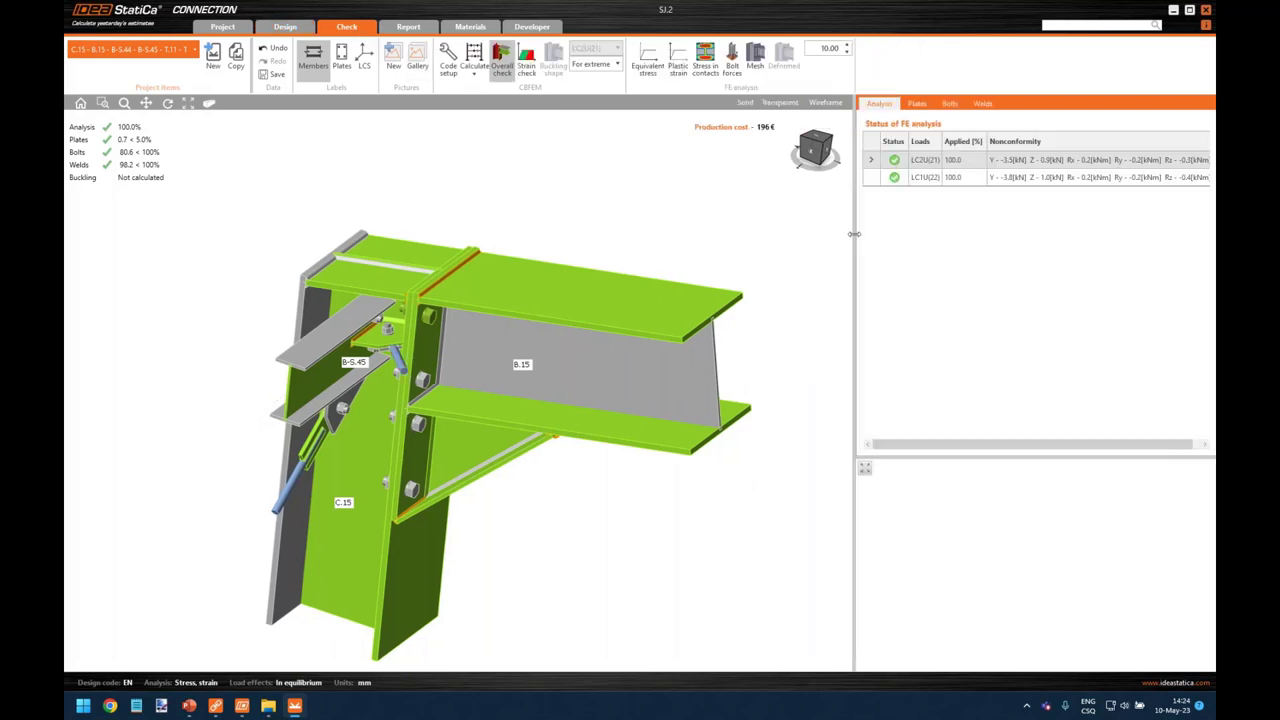
# Step: Show the bolt check table, where all 14 bolts pass, and expand details for B2 (80.6%)
pyautogui.moveTo(854, 234); pyautogui.dragTo(737, 242)
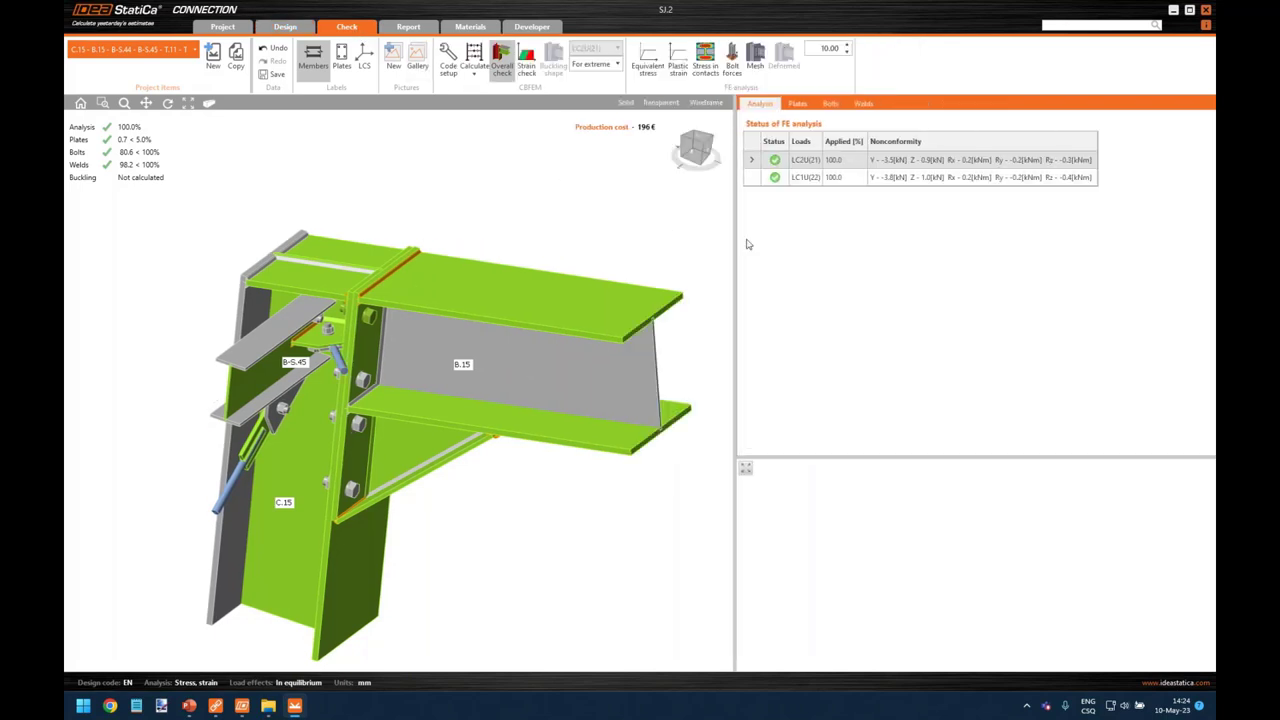
pyautogui.click(390, 320)
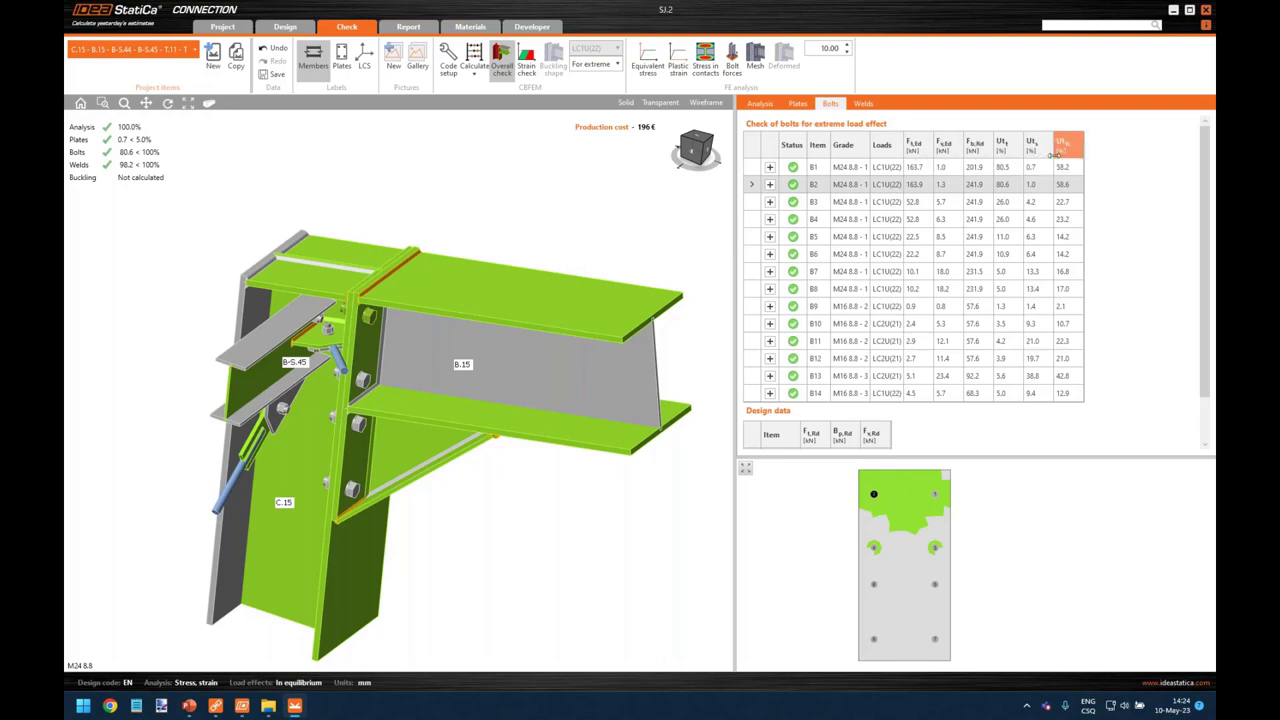
pyautogui.click(770, 185)
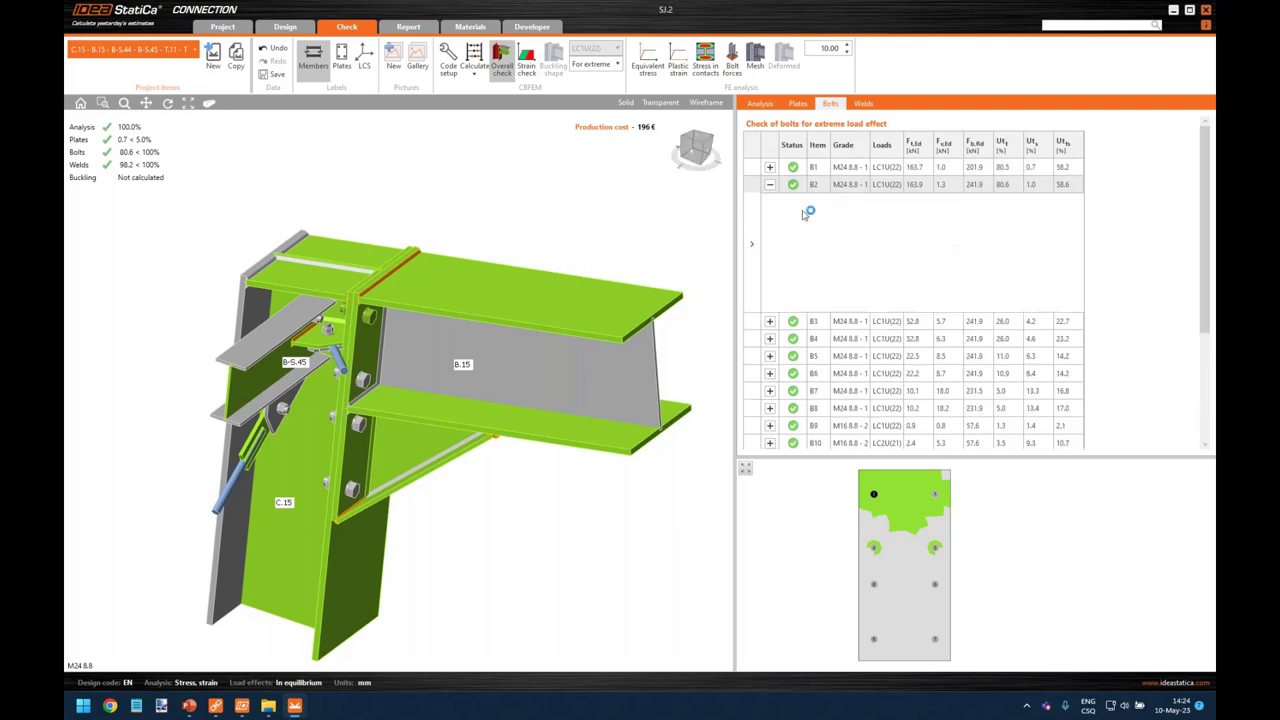
# Step: Print-preview bolt B2's tension, punching, shear and bearing checks, then close the preview
pyautogui.rightClick(886, 253)
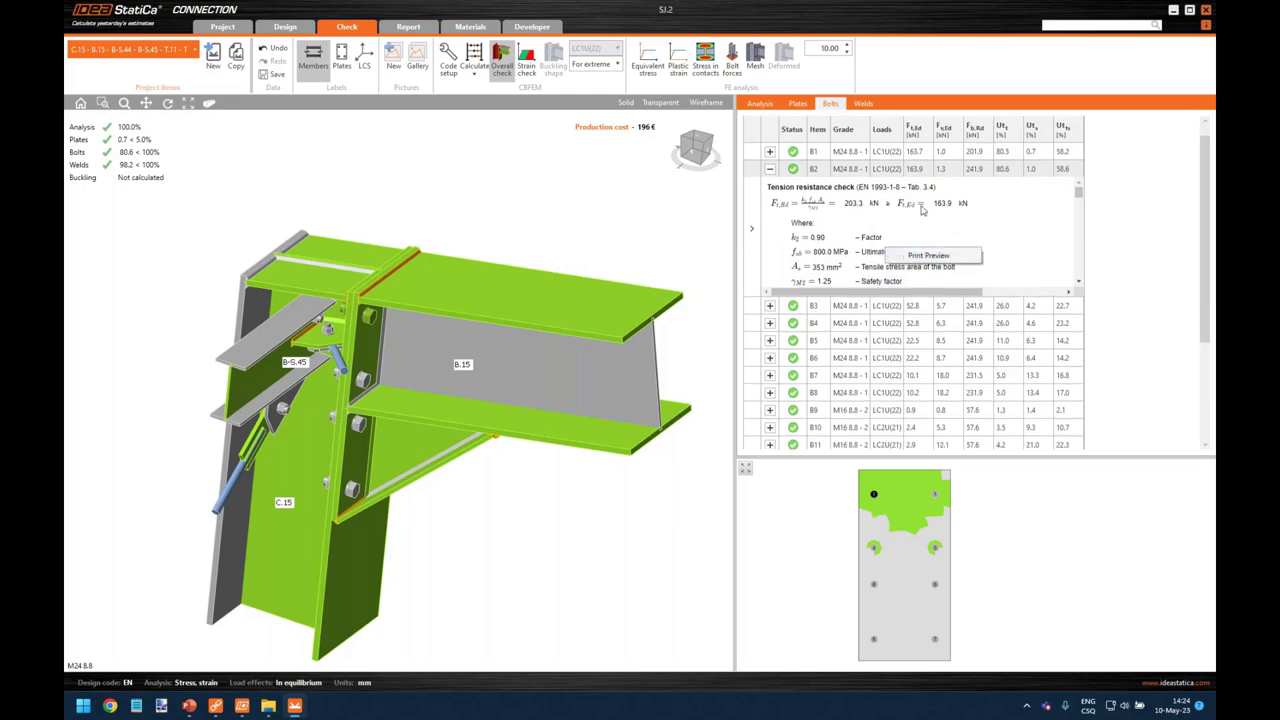
pyautogui.click(930, 256)
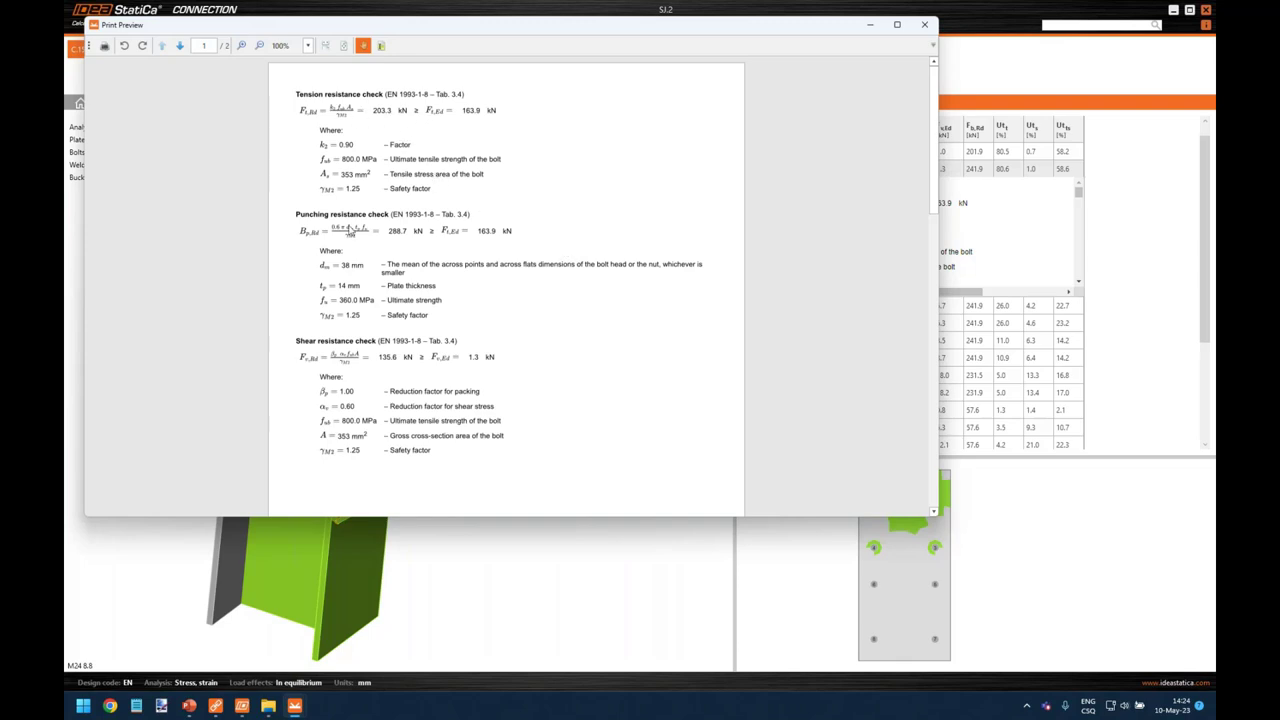
pyautogui.scroll(-2, 403, 254)
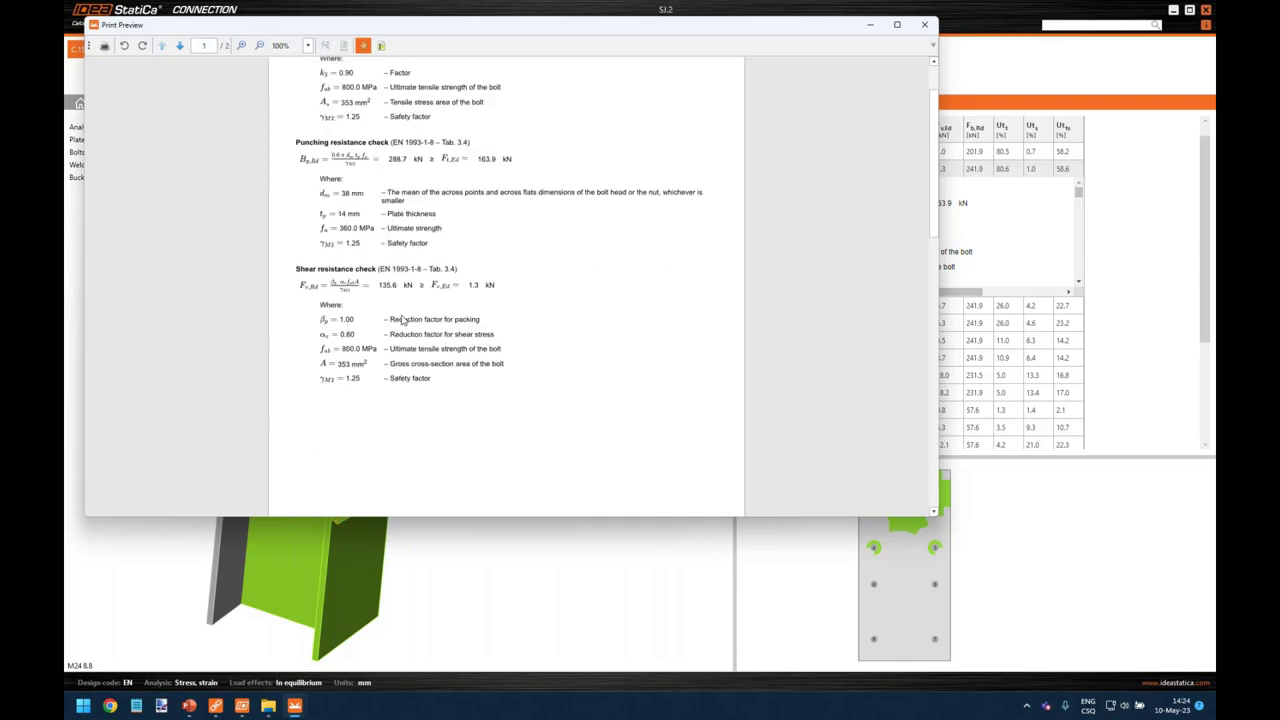
pyautogui.scroll(-10, 403, 299)
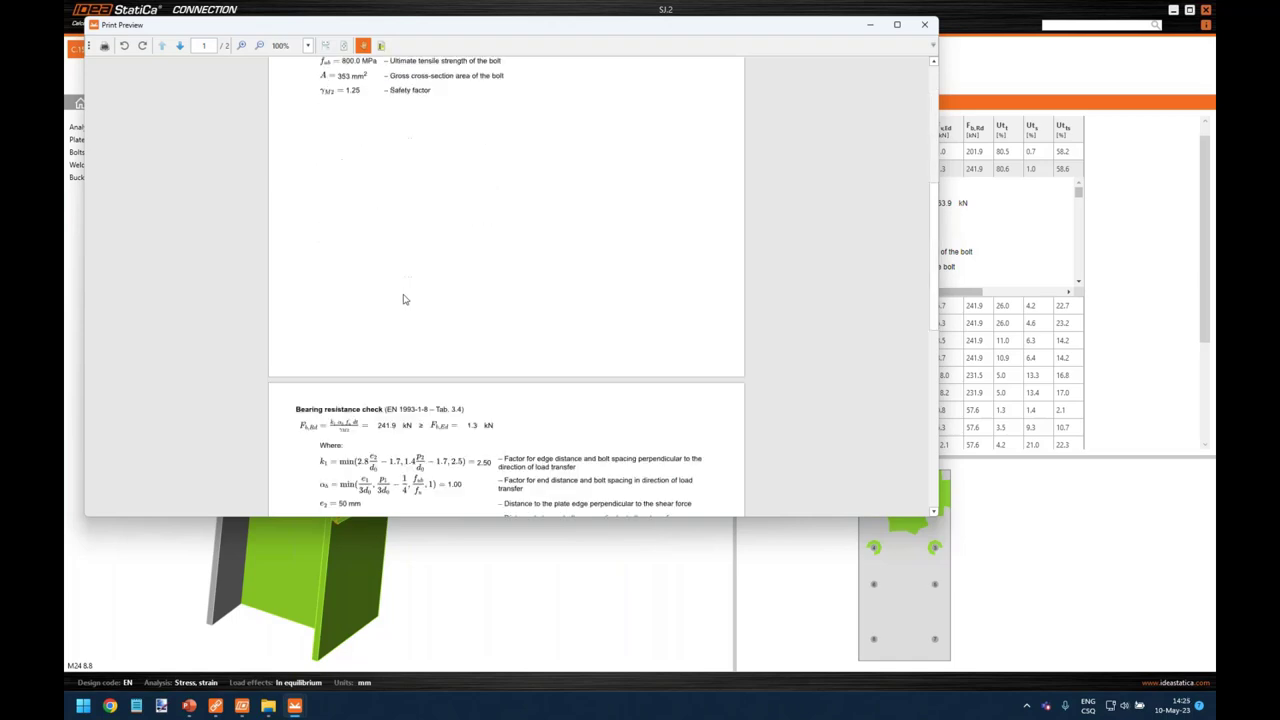
pyautogui.scroll(-8, 393, 247)
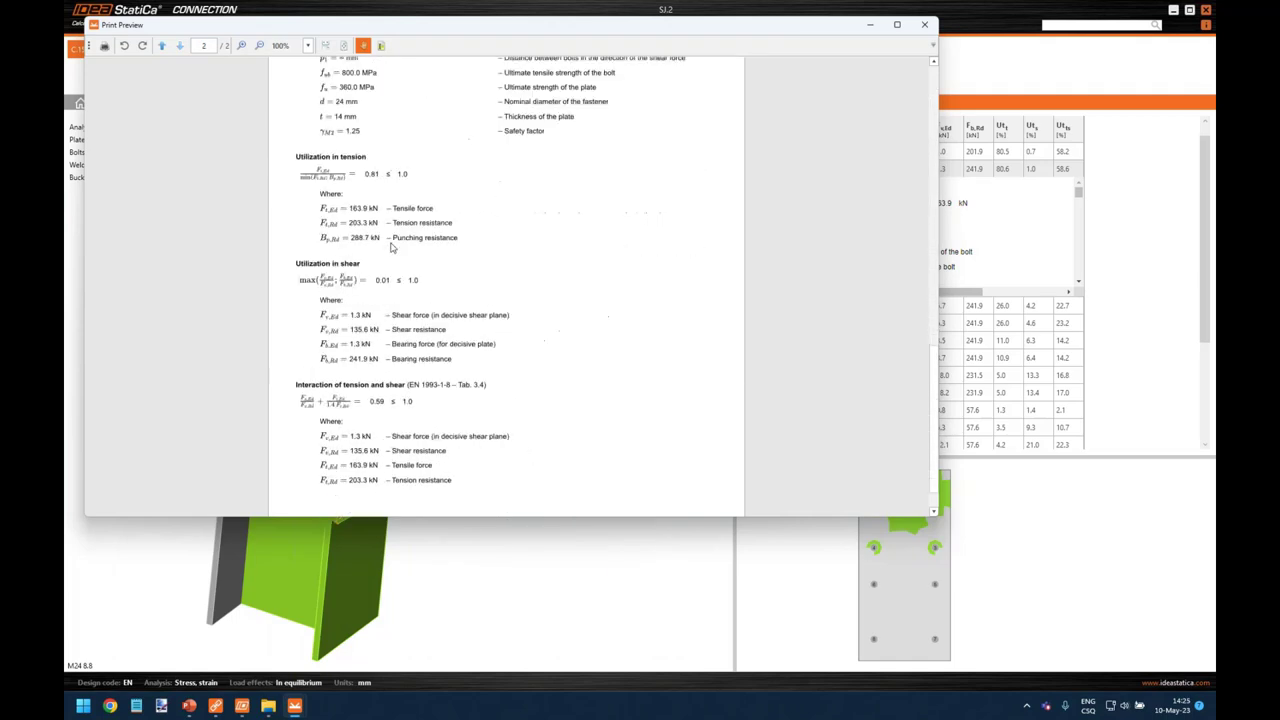
pyautogui.click(925, 25)
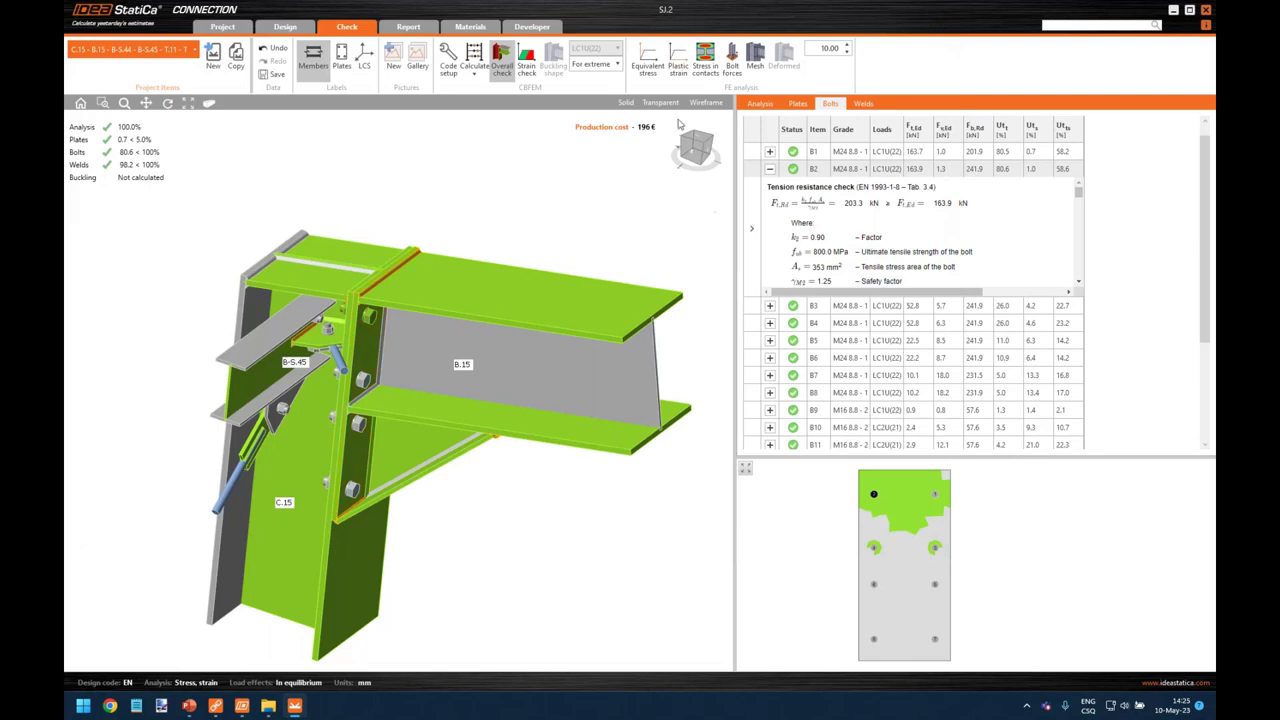
# Step: Display equivalent stress with the mesh overlaid, view it from another angle, then go to Report
pyautogui.click(650, 63)
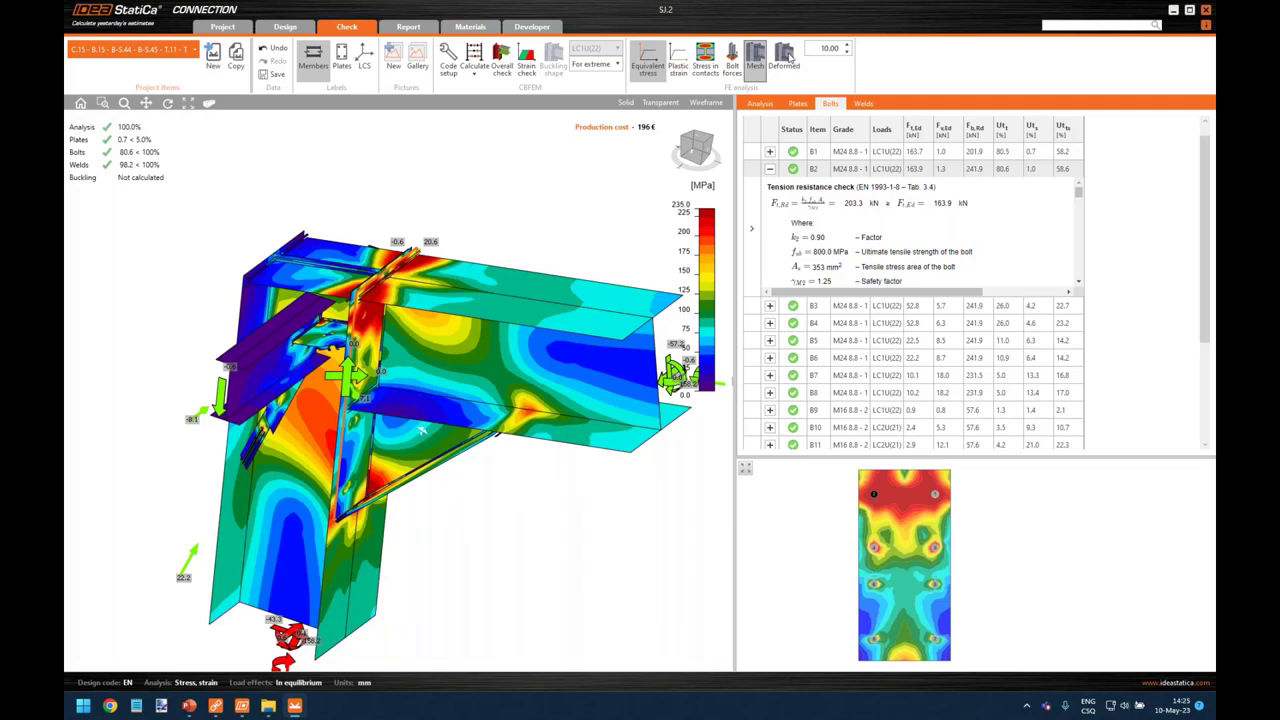
pyautogui.click(790, 64)
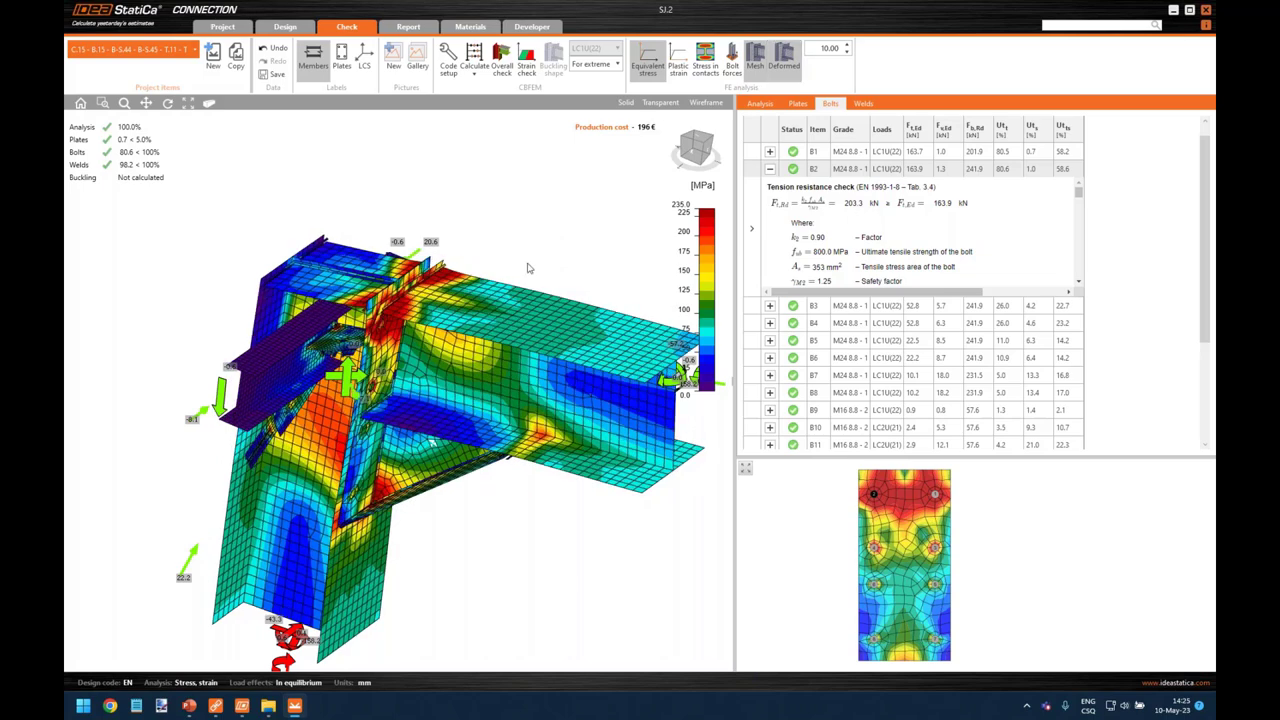
pyautogui.moveTo(531, 269)
pyautogui.mouseDown(button='right')
pyautogui.moveTo(520, 263)
pyautogui.moveTo(530, 258)
pyautogui.mouseUp(button='right')
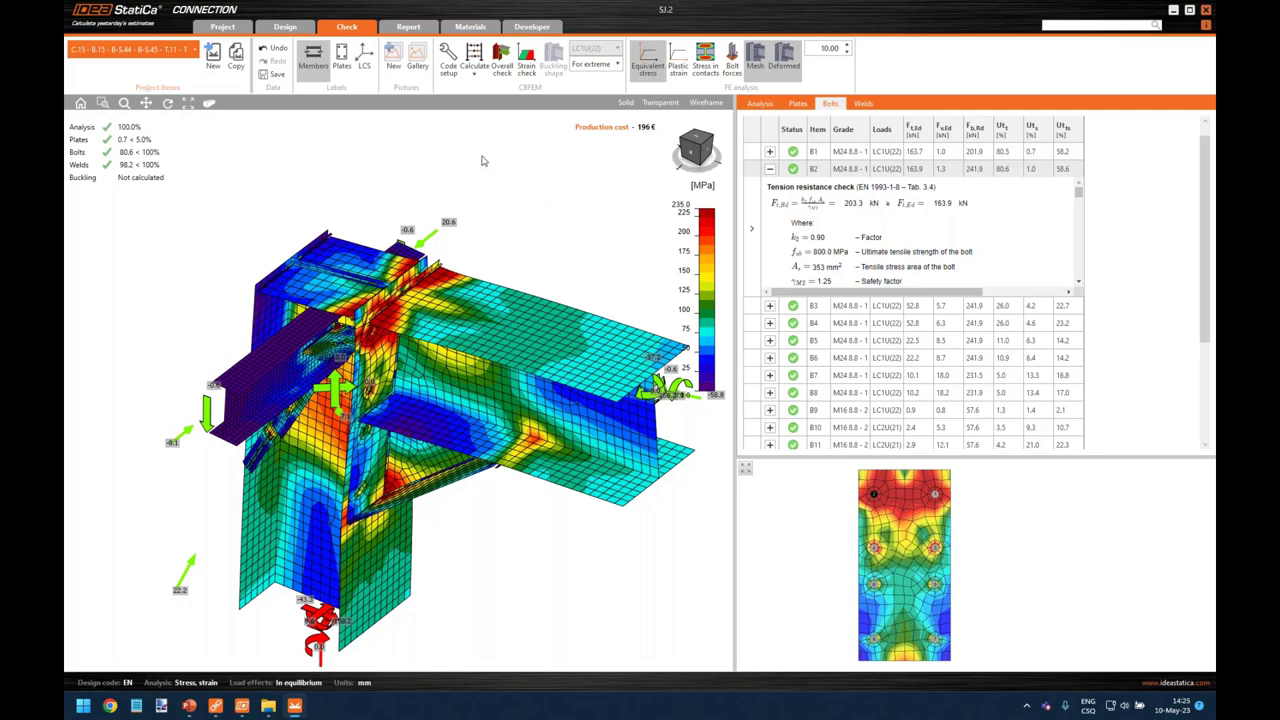
pyautogui.click(408, 27)
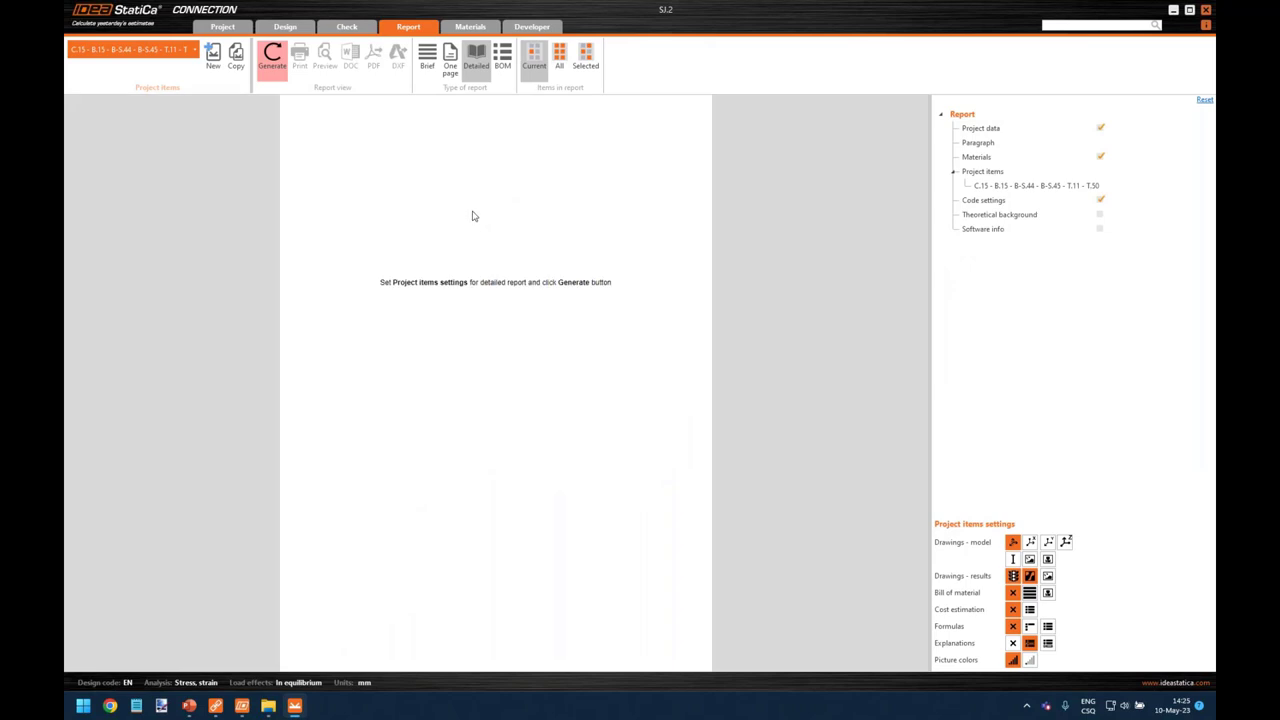
# Step: Generate and review the detailed joint report, then close Connection to return to Checkbot
pyautogui.click(274, 57)
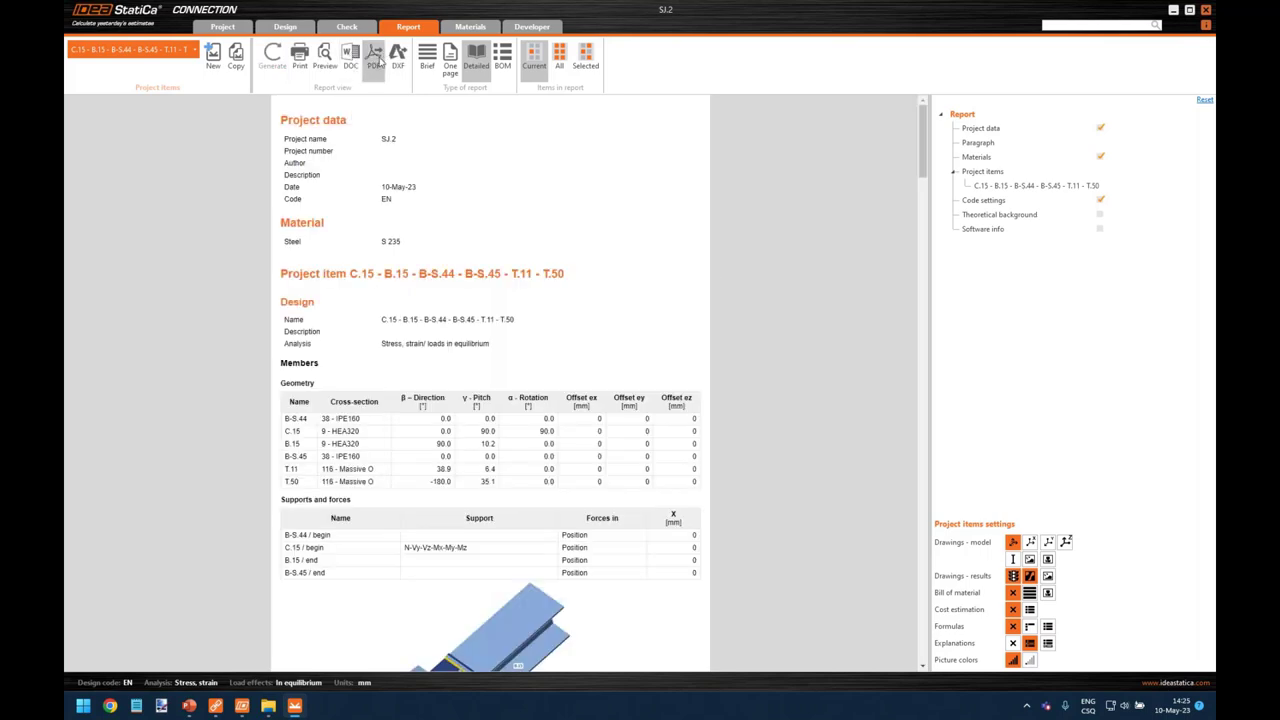
pyautogui.moveTo(924, 142)
pyautogui.mouseDown()
pyautogui.moveTo(918, 316)
pyautogui.moveTo(860, 320)
pyautogui.mouseUp()
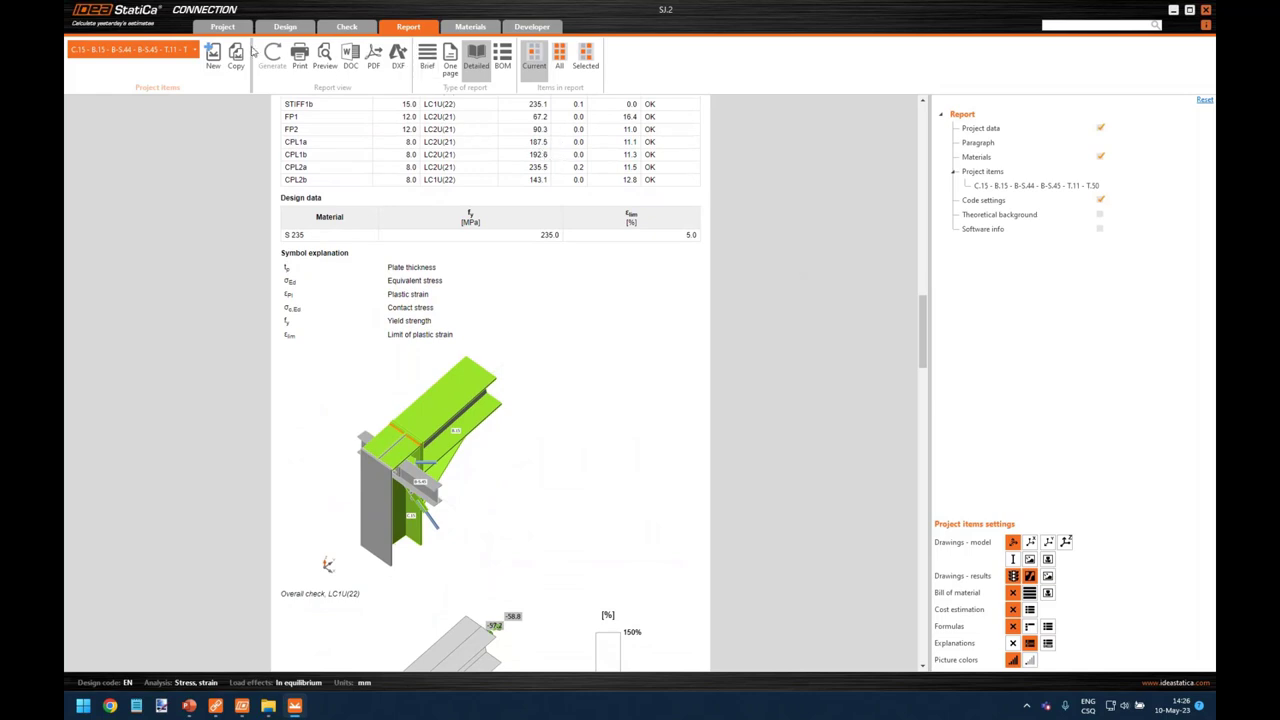
pyautogui.click(285, 27)
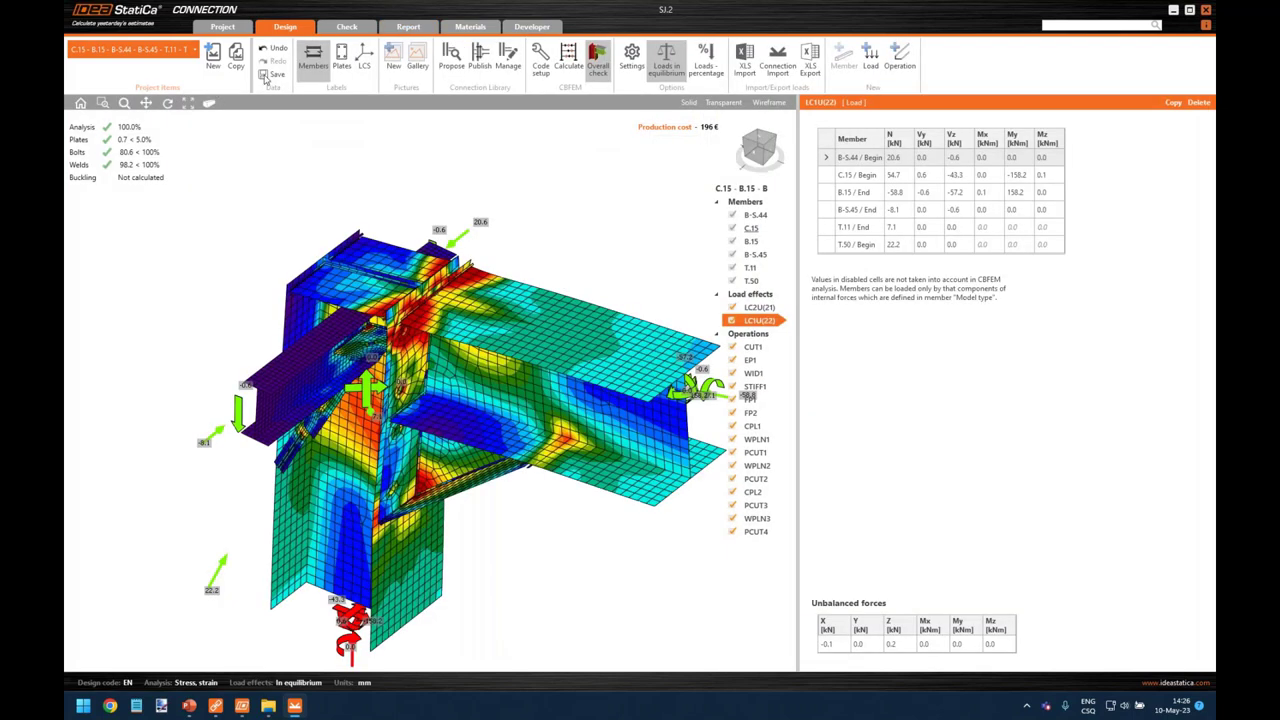
pyautogui.click(1205, 10)
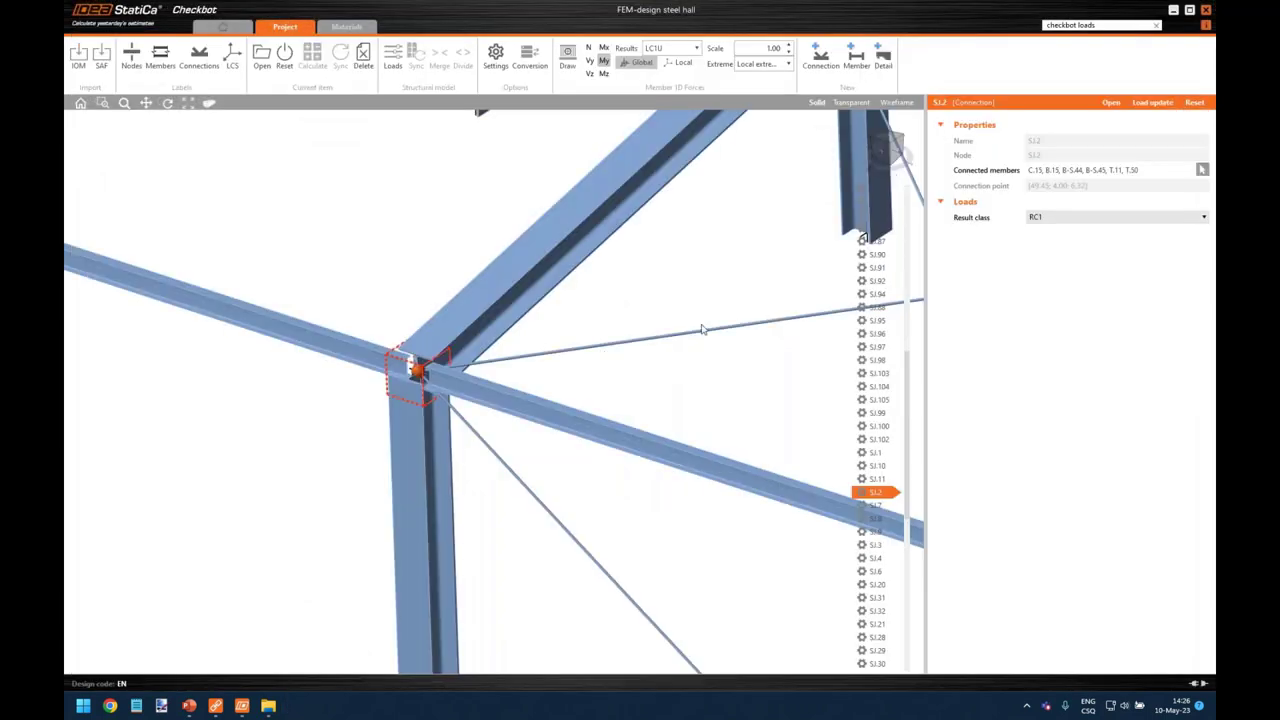
# Step: Select SJ.2 in the hall model to see its checks: bolts 80.6%, welds 98.2%, plates 0.7%
pyautogui.scroll(-3, 740, 330)
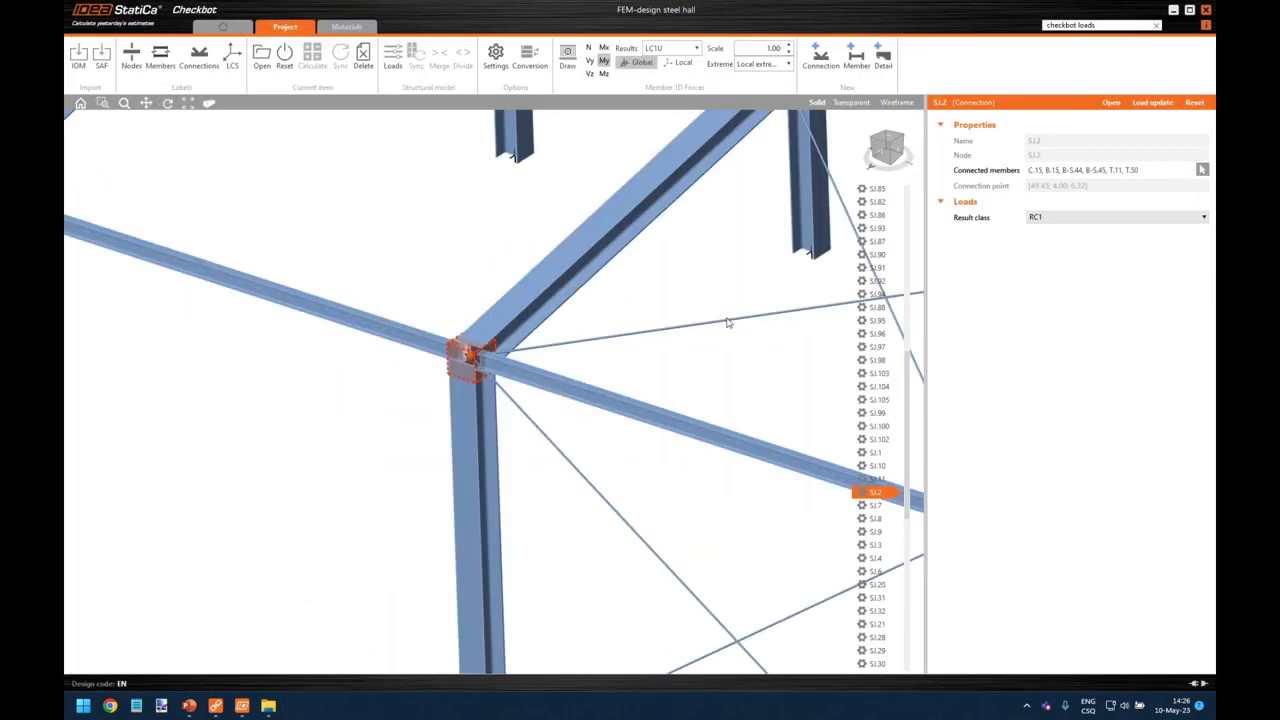
pyautogui.scroll(1, 737, 340)
pyautogui.moveTo(678, 335); pyautogui.dragTo(593, 322, button='middle')
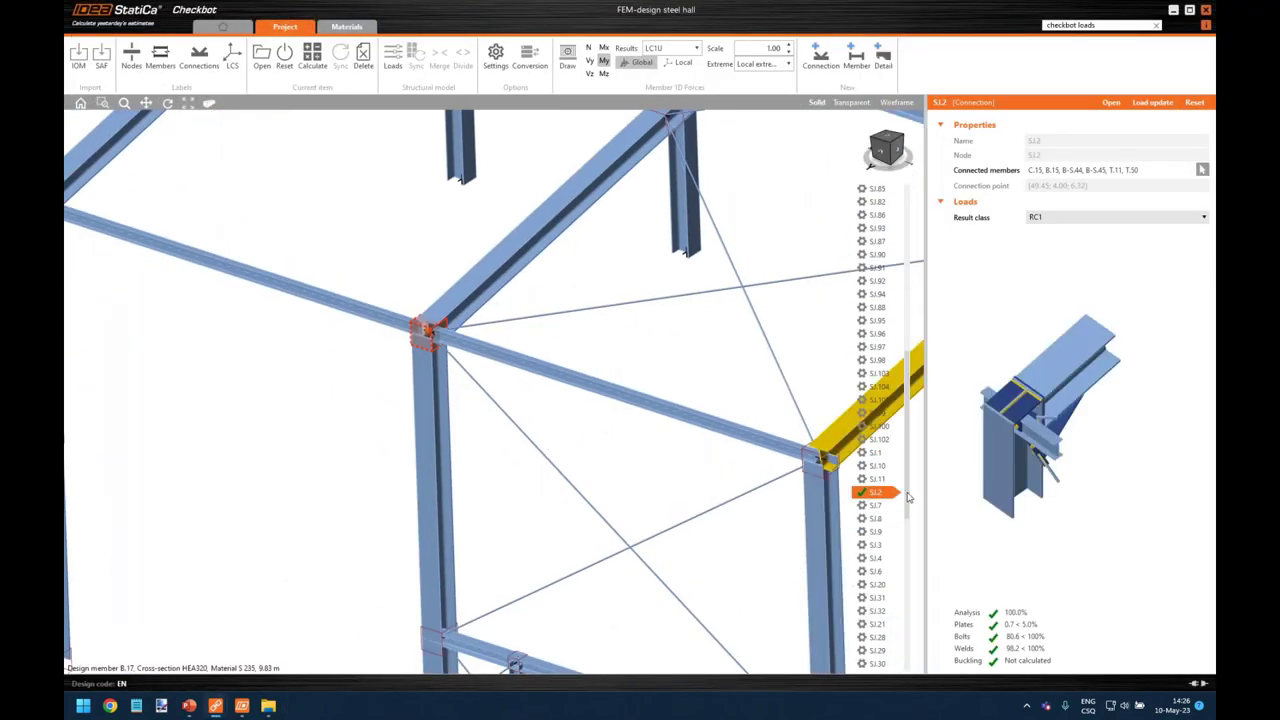
pyautogui.scroll(-2, 908, 497)
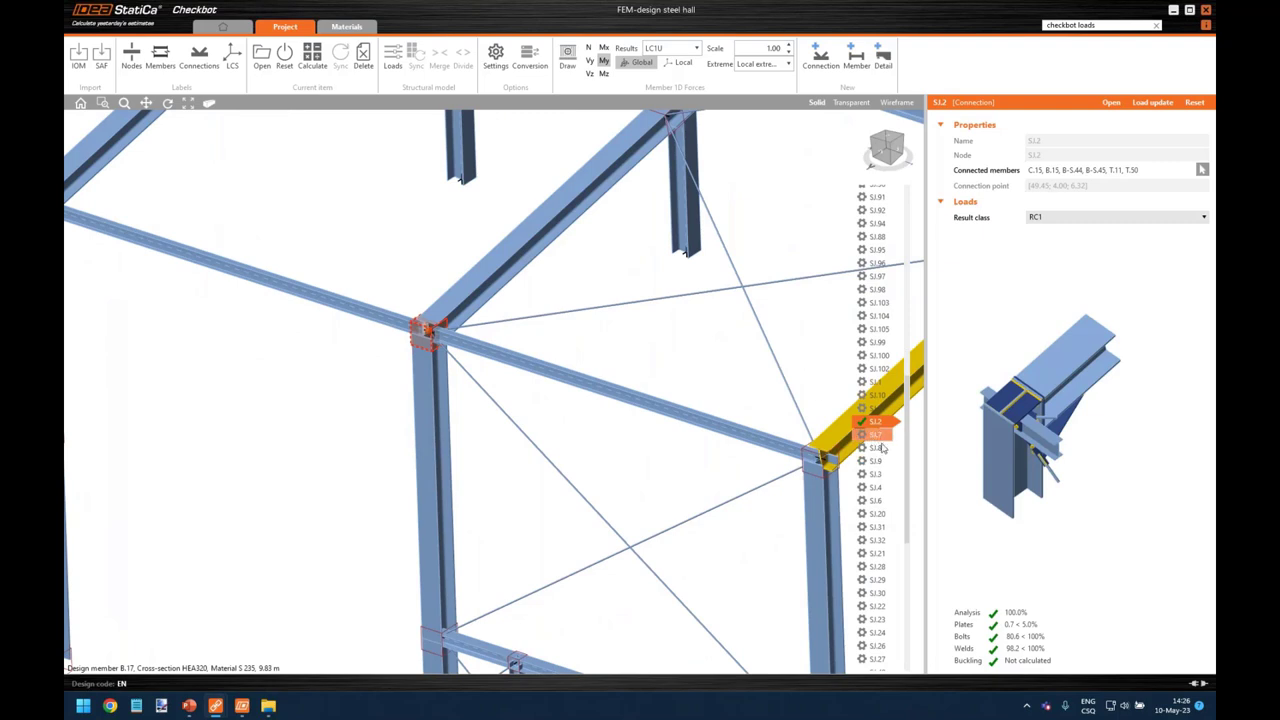
pyautogui.click(881, 444)
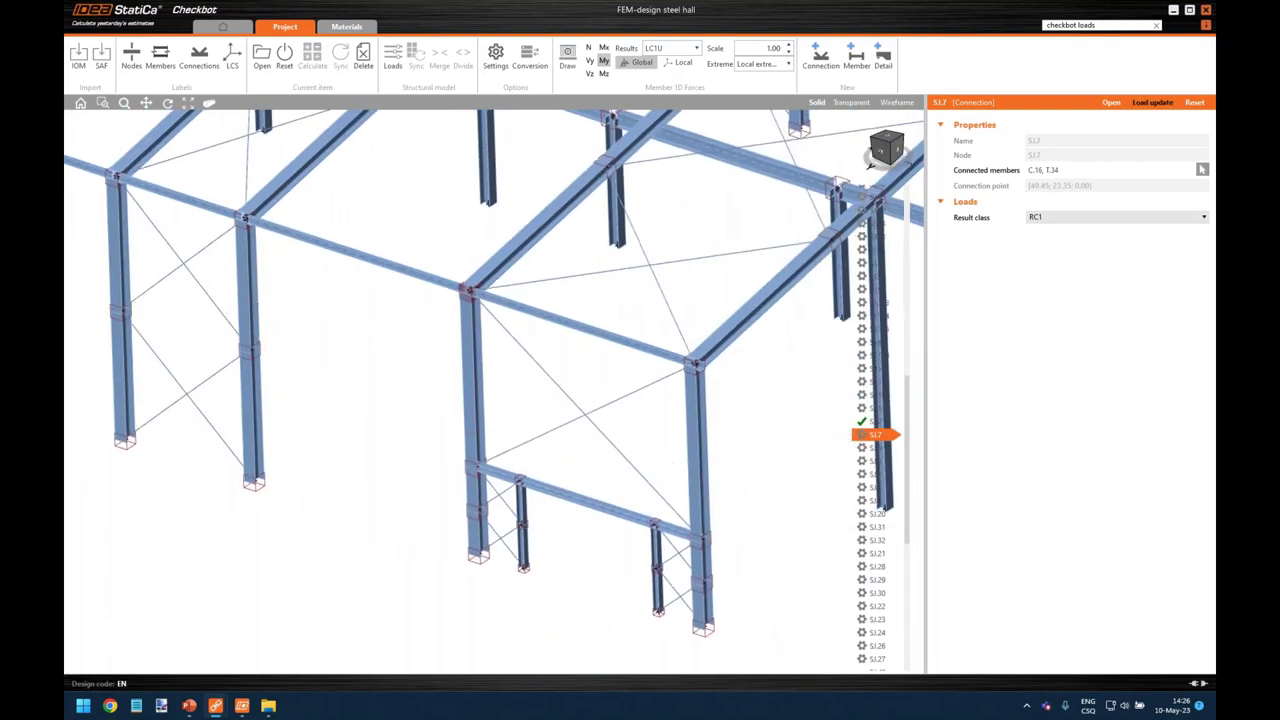
pyautogui.click(879, 424)
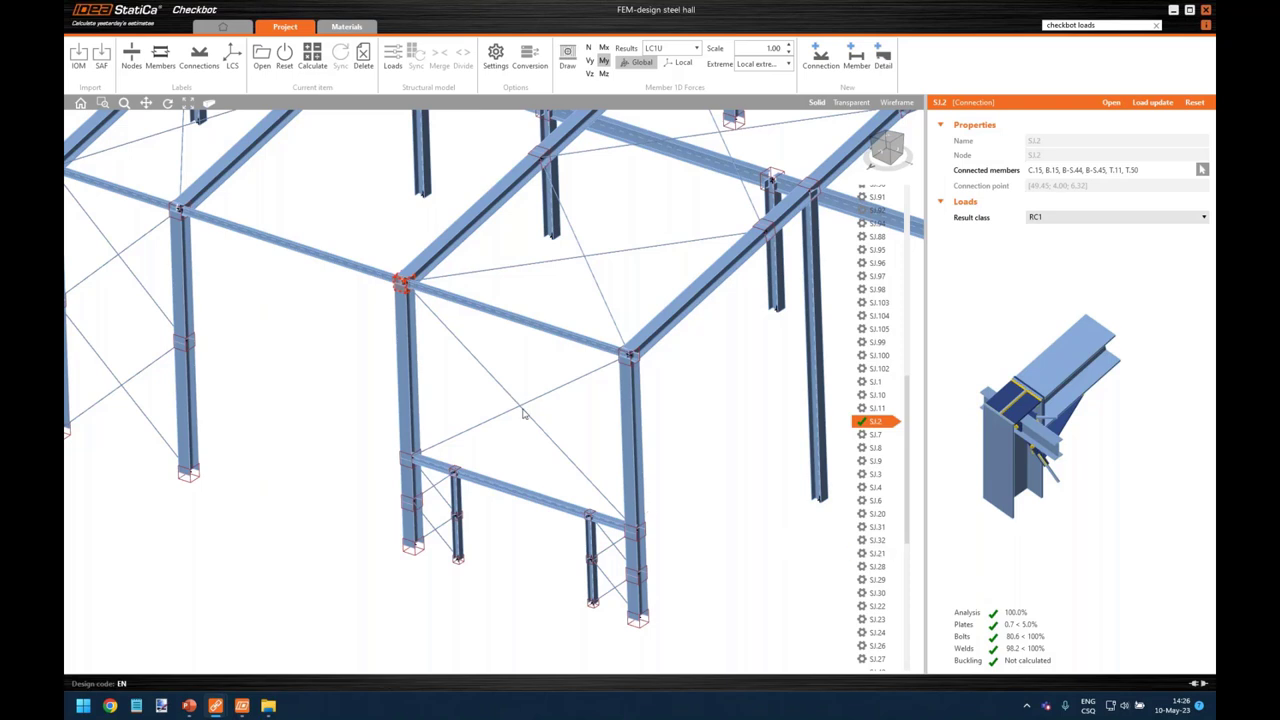
pyautogui.scroll(-2, 430, 395)
pyautogui.moveTo(432, 404); pyautogui.dragTo(442, 428, button='middle')
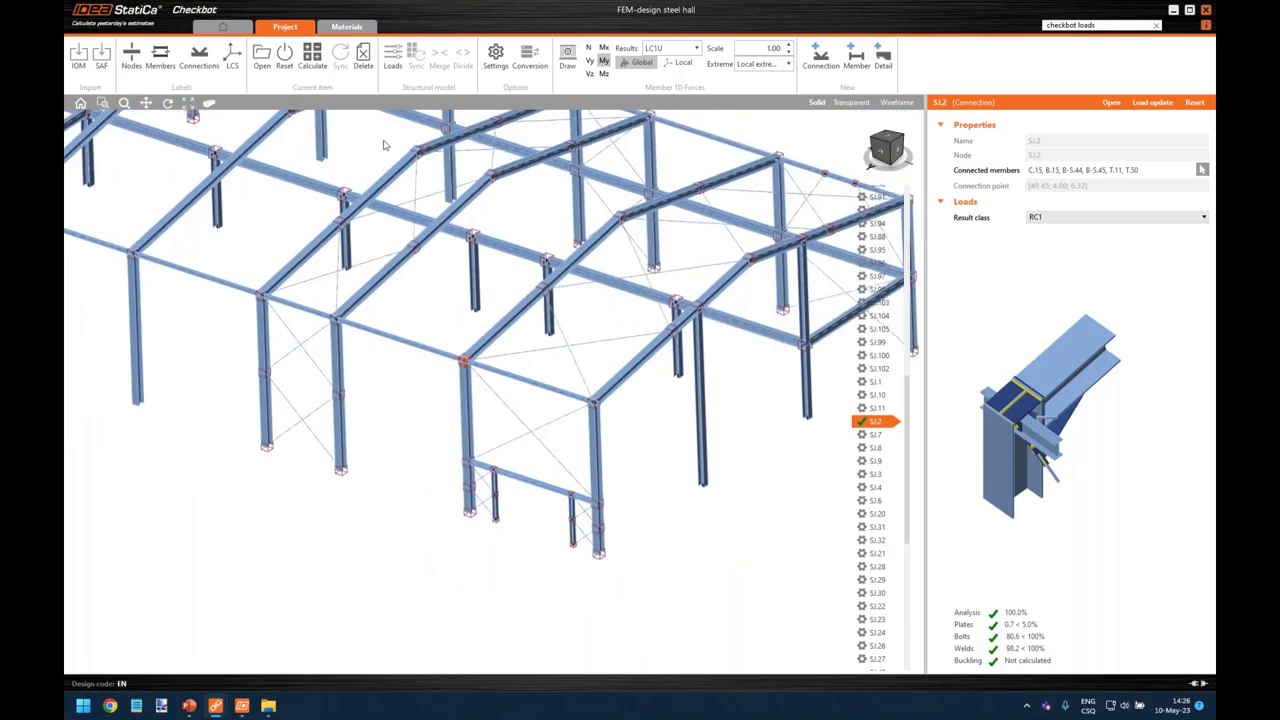